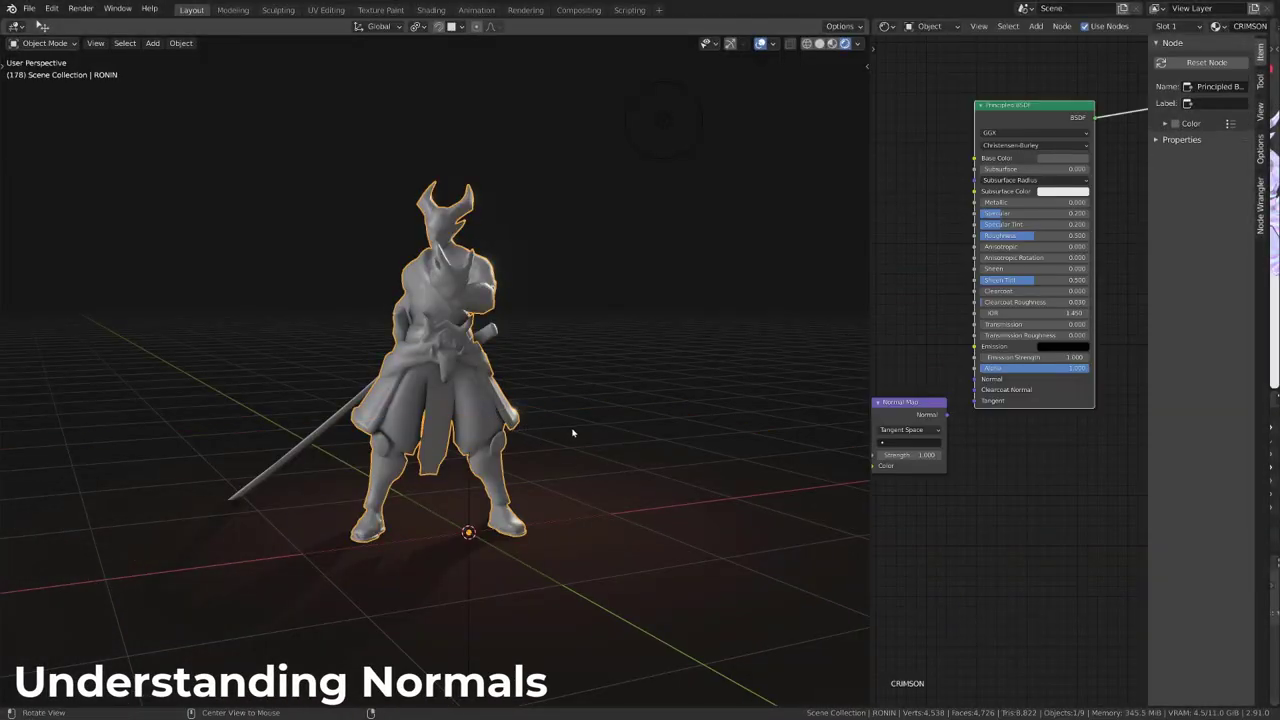
Step: Preview the normal image texture directly on the character model
{"action": "middle_click_drag", "start_coordinate": [573, 433], "coordinate": [622, 434]}
{"action": "scroll", "coordinate": [621, 433], "scroll_direction": "up", "scroll_amount": 1}
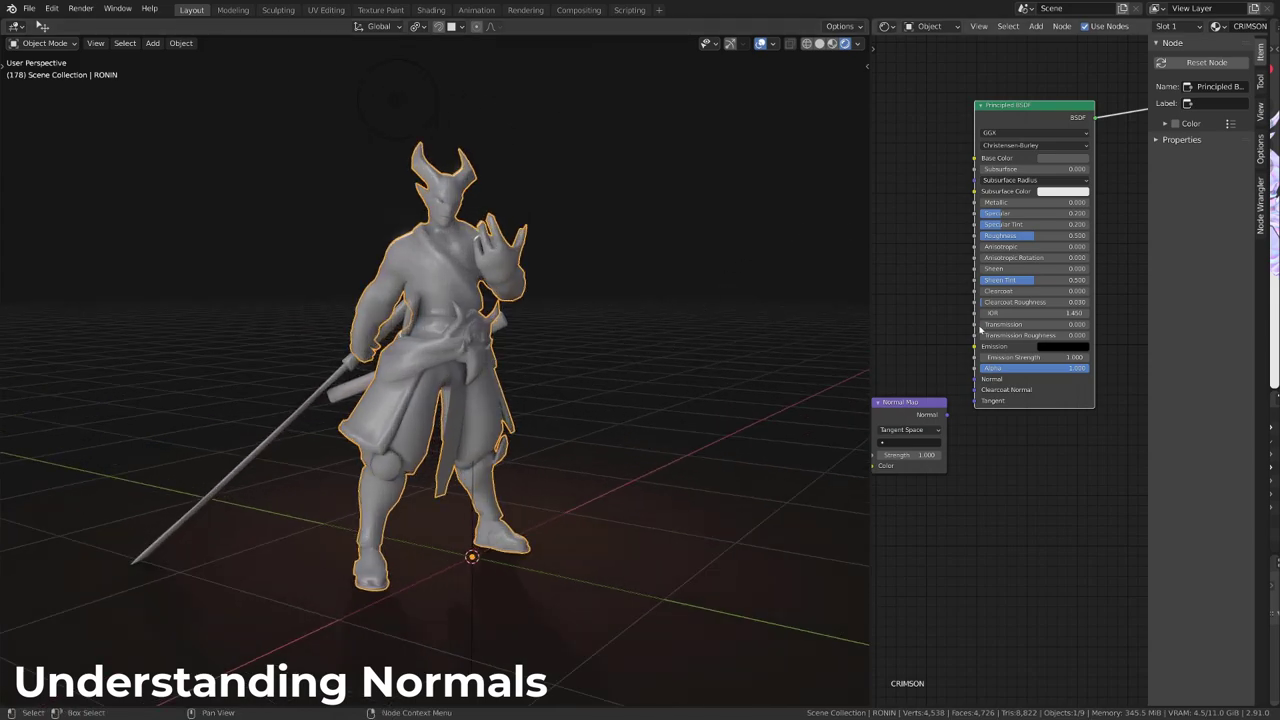
{"action": "scroll", "coordinate": [945, 463], "scroll_direction": "down", "scroll_amount": 1}
{"action": "middle_click_drag", "start_coordinate": [945, 463], "coordinate": [989, 477]}
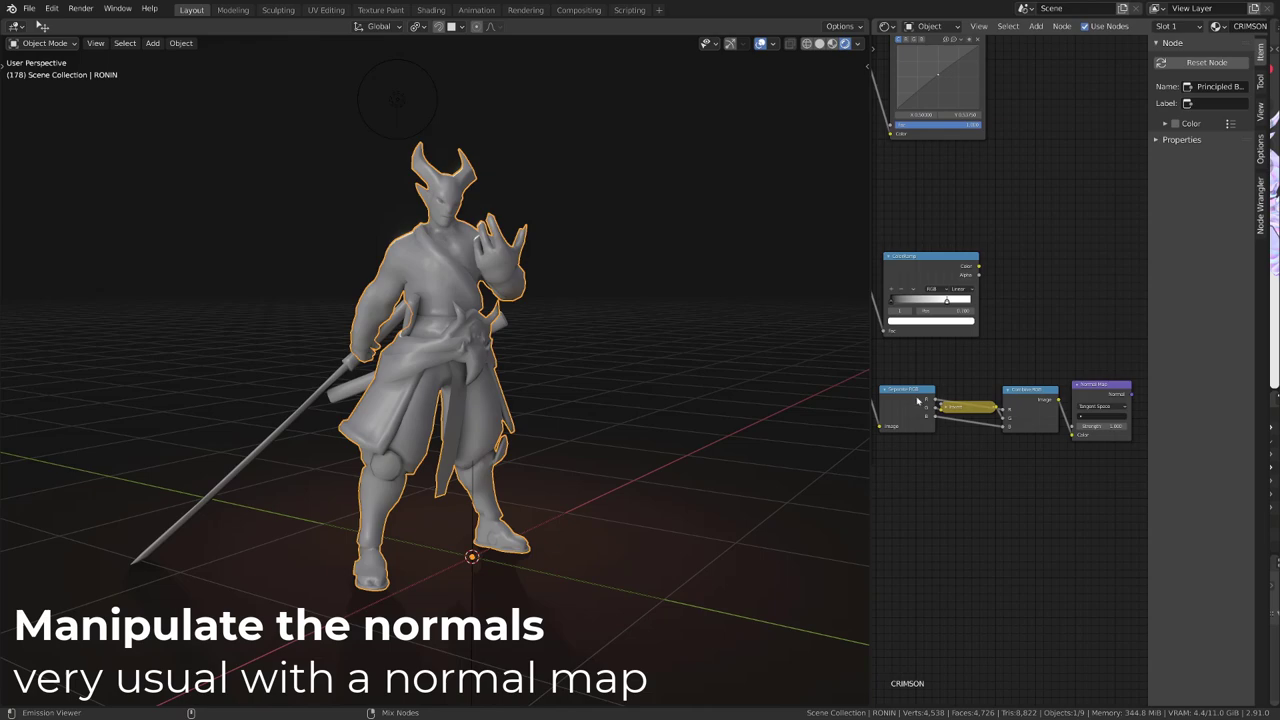
{"action": "scroll", "coordinate": [918, 400], "scroll_direction": "down", "scroll_amount": 2}
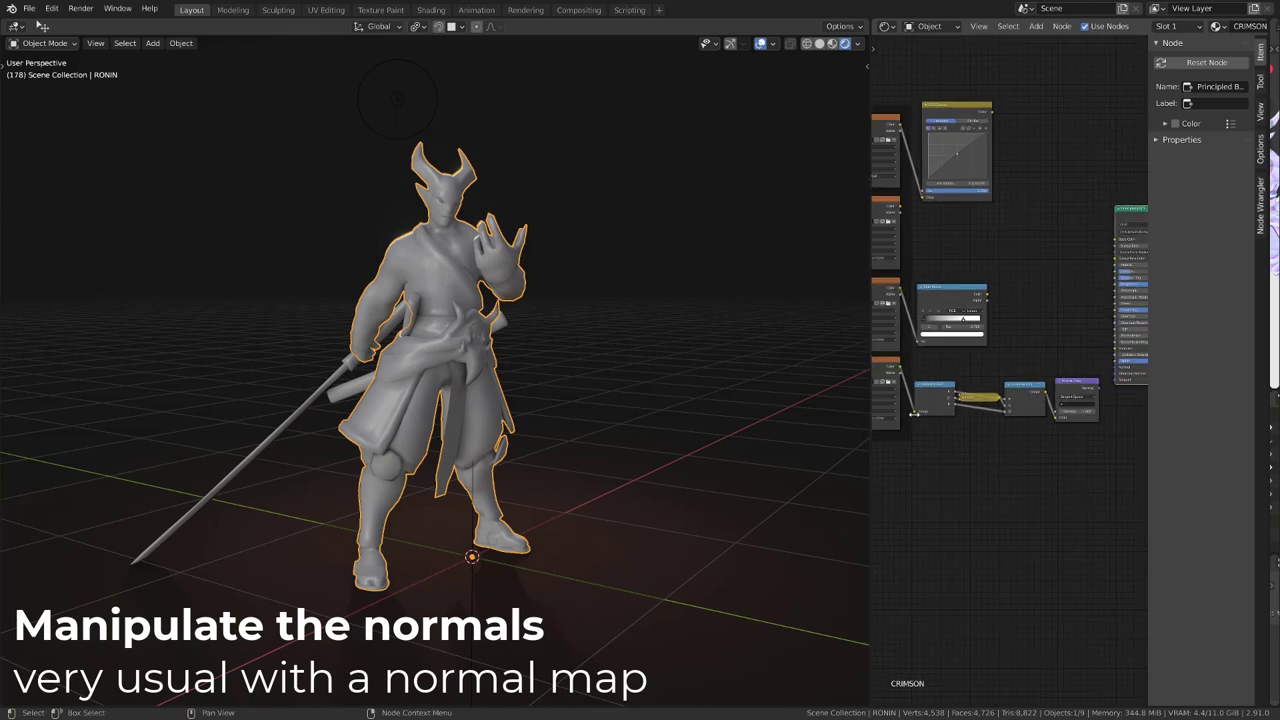
{"action": "left_click", "coordinate": [886, 376], "text": "ctrl+shift"}
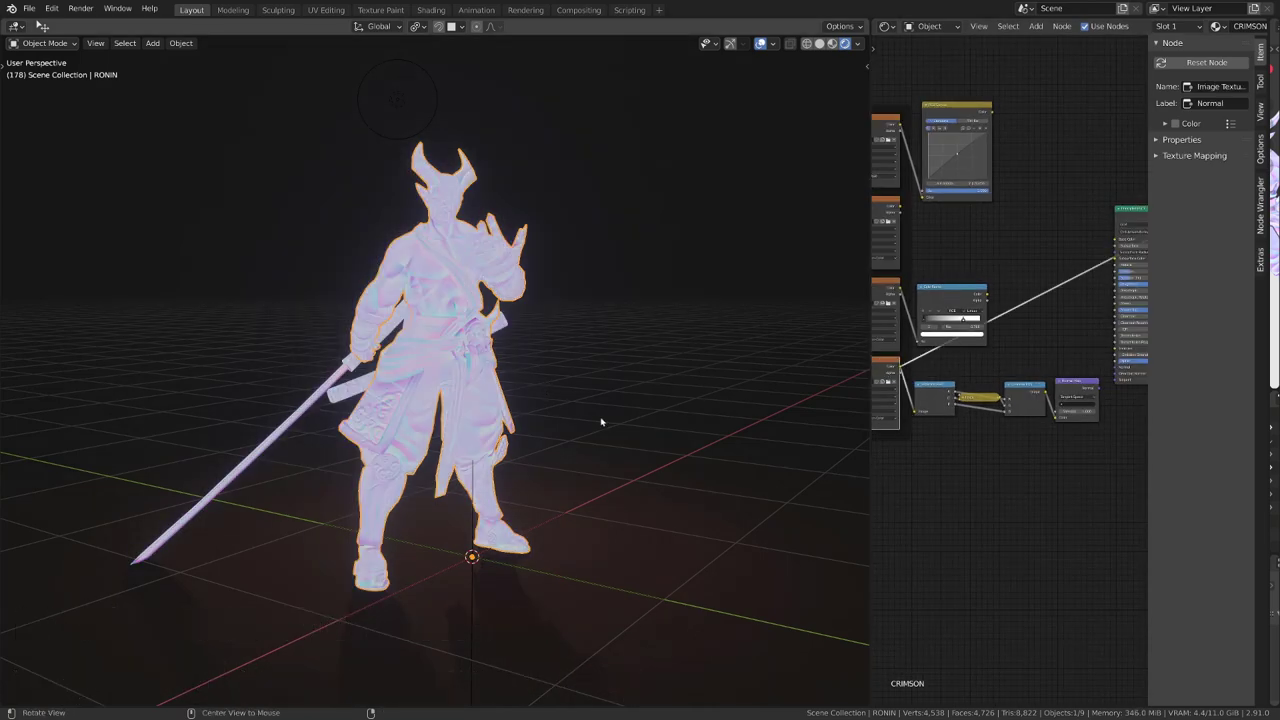
Step: Connect the Normal Map node to the Principled BSDF's Normal input and preview that shader on the character
{"action": "scroll", "coordinate": [531, 418], "scroll_direction": "up", "scroll_amount": 2}
{"action": "scroll", "coordinate": [531, 418], "scroll_direction": "up", "scroll_amount": 1}
{"action": "middle_click_drag", "start_coordinate": [1105, 405], "coordinate": [925, 405]}
{"action": "left_click", "coordinate": [928, 404]}
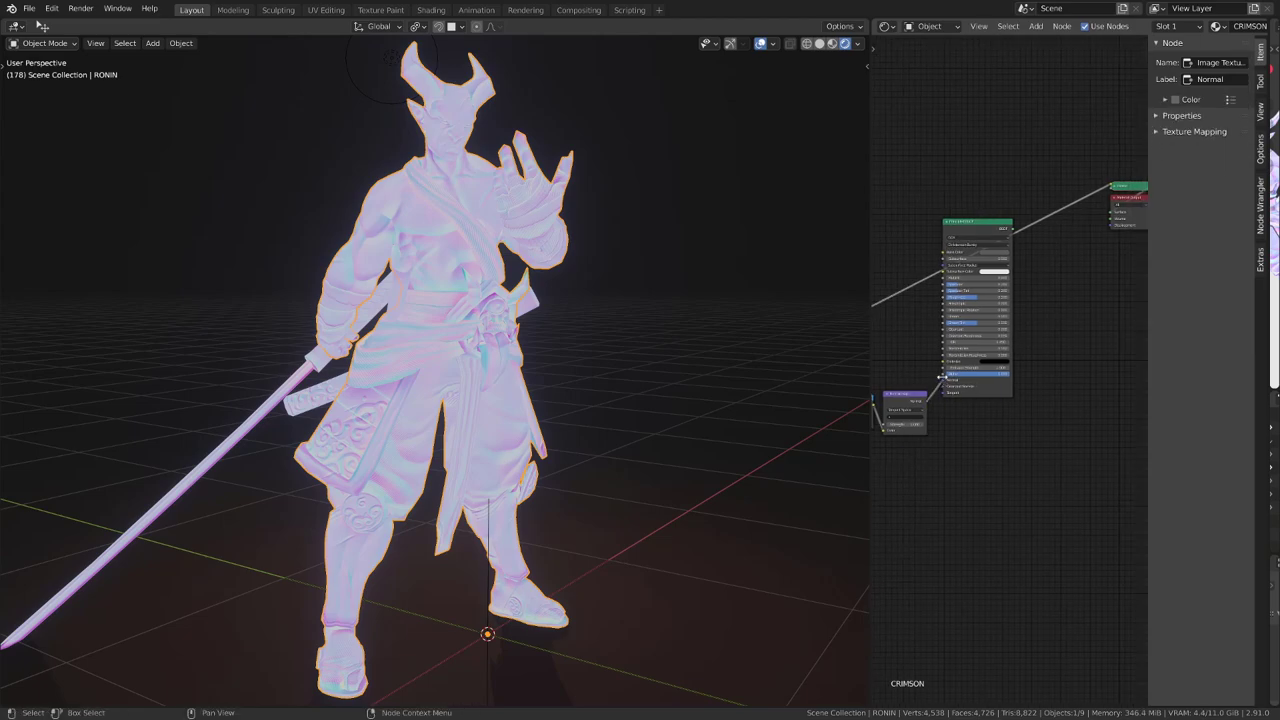
{"action": "left_click", "coordinate": [970, 235], "text": "ctrl+shift"}
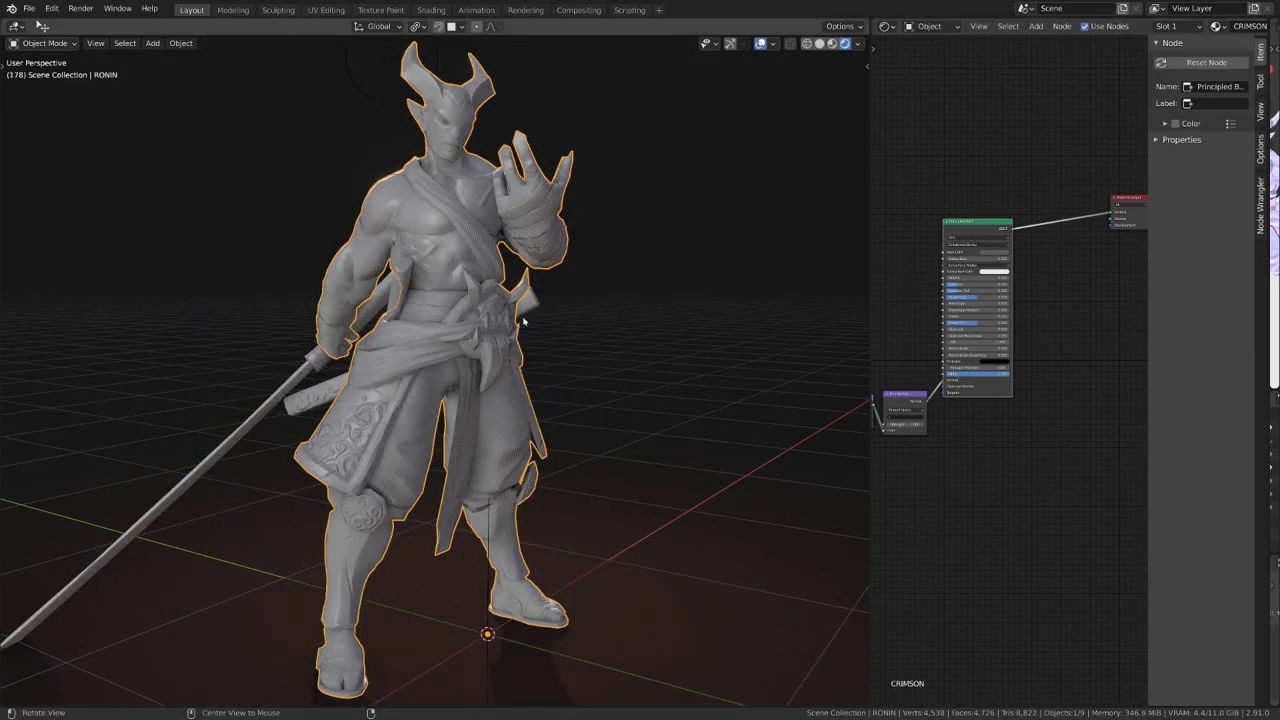
{"action": "middle_click_drag", "start_coordinate": [523, 320], "coordinate": [560, 357]}
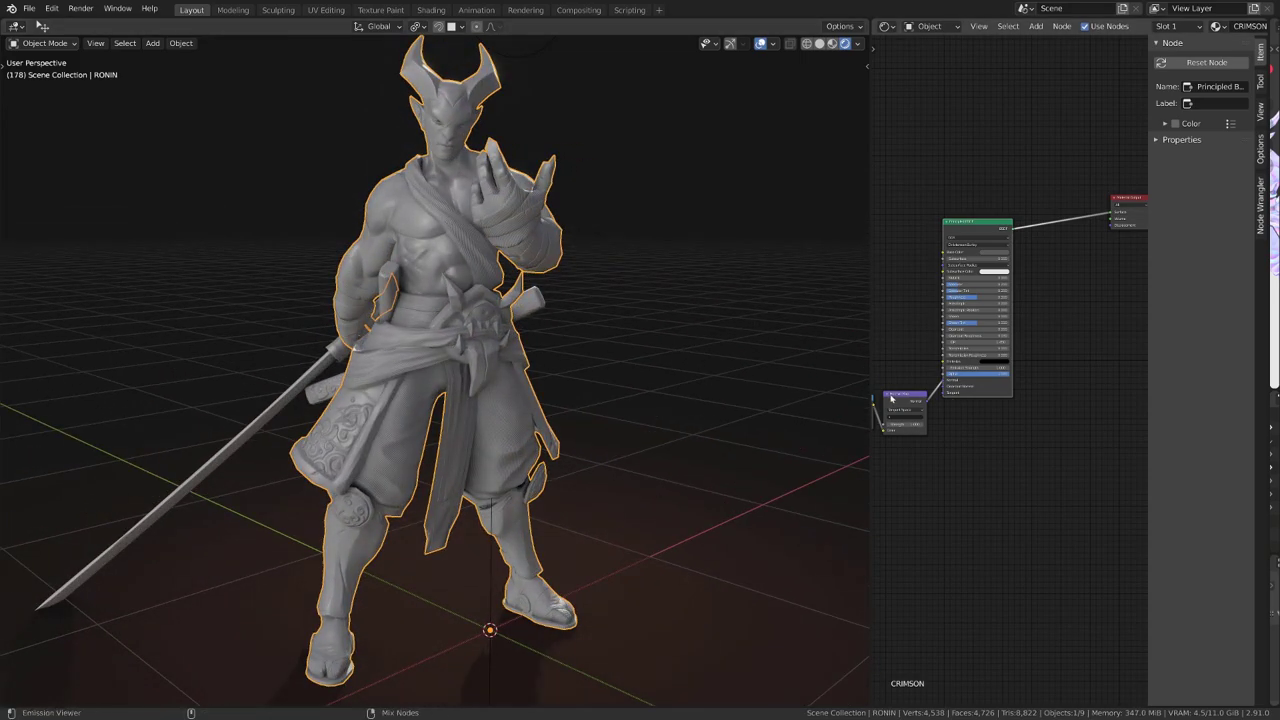
Step: Preview the Normal Map node, return to previewing the Principled BSDF and disconnect the Normal Map from its Normal input
{"action": "left_click", "coordinate": [891, 398], "text": "ctrl+shift"}
{"action": "left_click", "coordinate": [980, 232], "text": "ctrl+shift"}
{"action": "left_click_drag", "start_coordinate": [940, 381], "coordinate": [914, 372]}
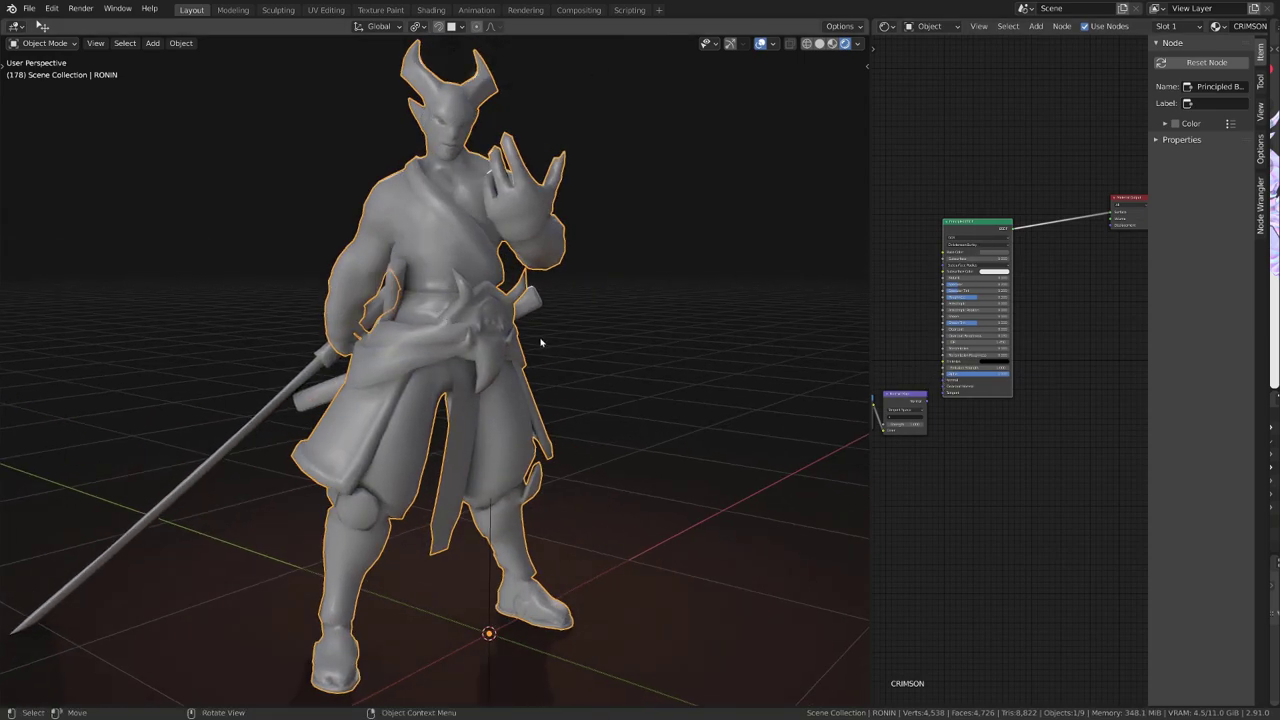
Step: Show the face normals of the character mesh in Edit Mode and increase their display size
{"action": "scroll", "coordinate": [540, 343], "scroll_direction": "down", "scroll_amount": 1}
{"action": "key", "text": "Tab"}
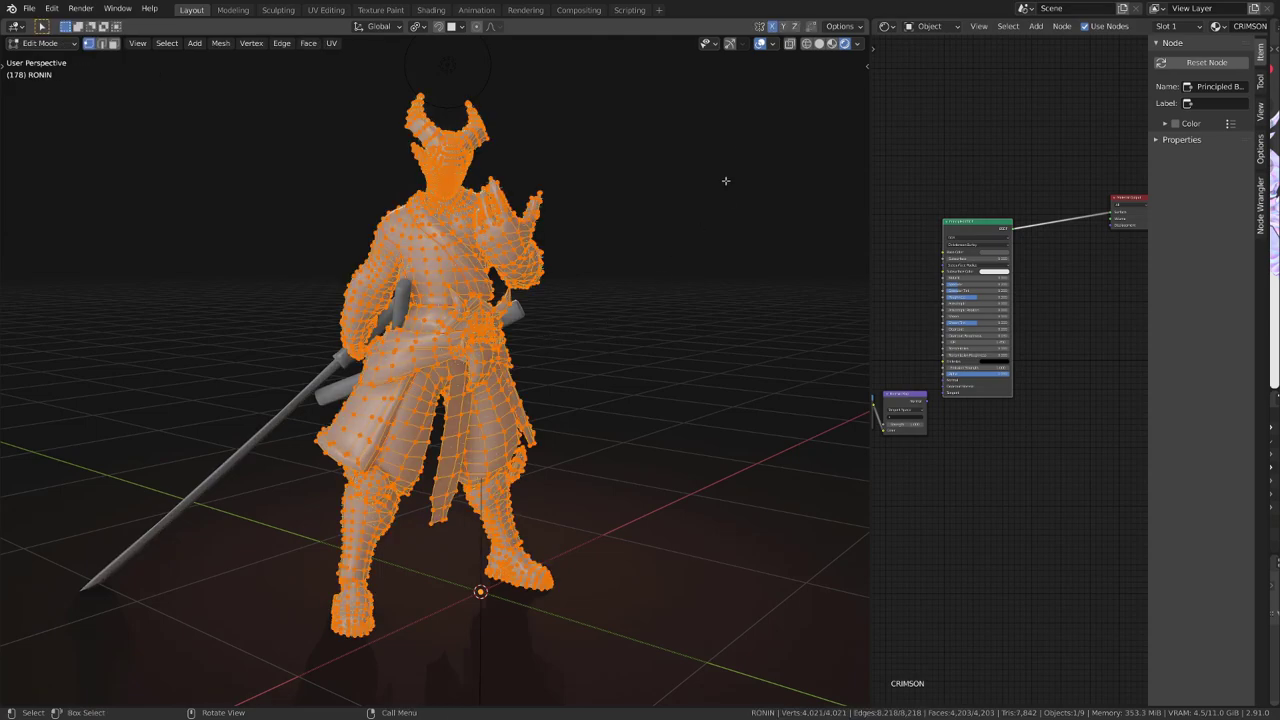
{"action": "left_click", "coordinate": [772, 44]}
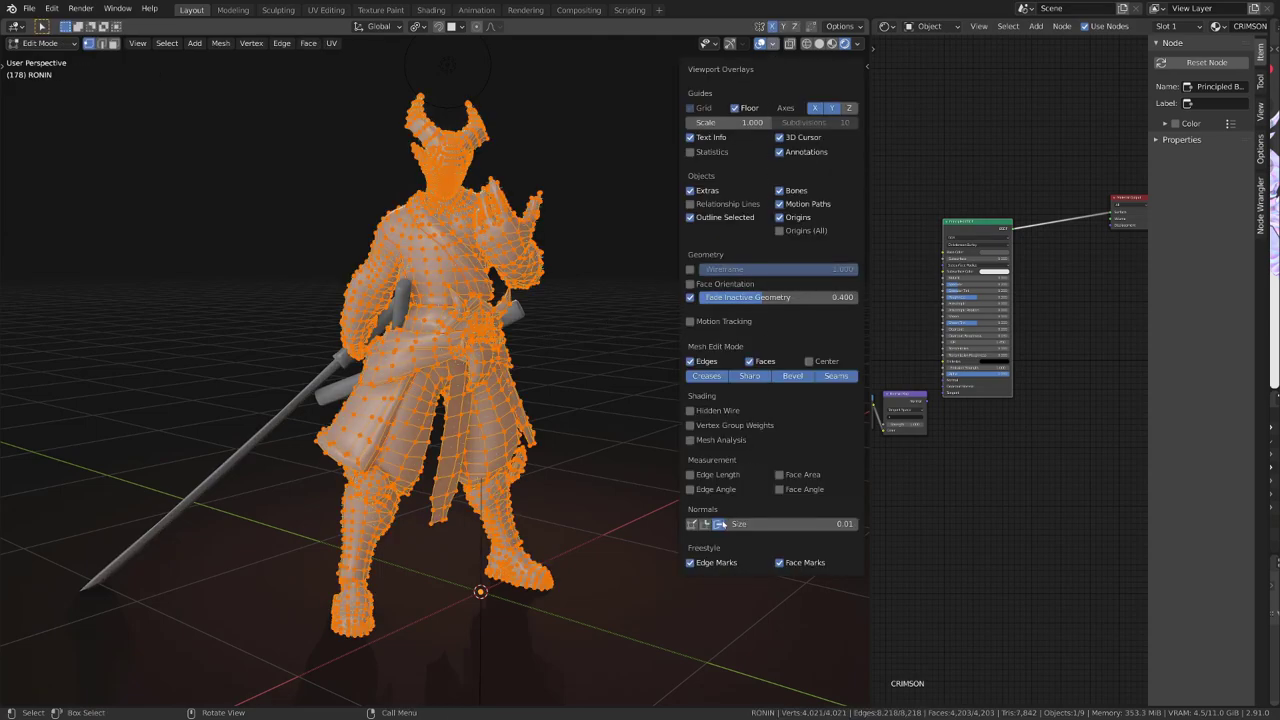
{"action": "left_click_drag", "start_coordinate": [731, 524], "coordinate": [790, 524]}
{"action": "middle_click_drag", "start_coordinate": [436, 310], "coordinate": [451, 434], "text": "shift"}
{"action": "scroll", "coordinate": [513, 462], "scroll_direction": "up", "scroll_amount": 4}
{"action": "scroll", "coordinate": [513, 463], "scroll_direction": "up", "scroll_amount": 4}
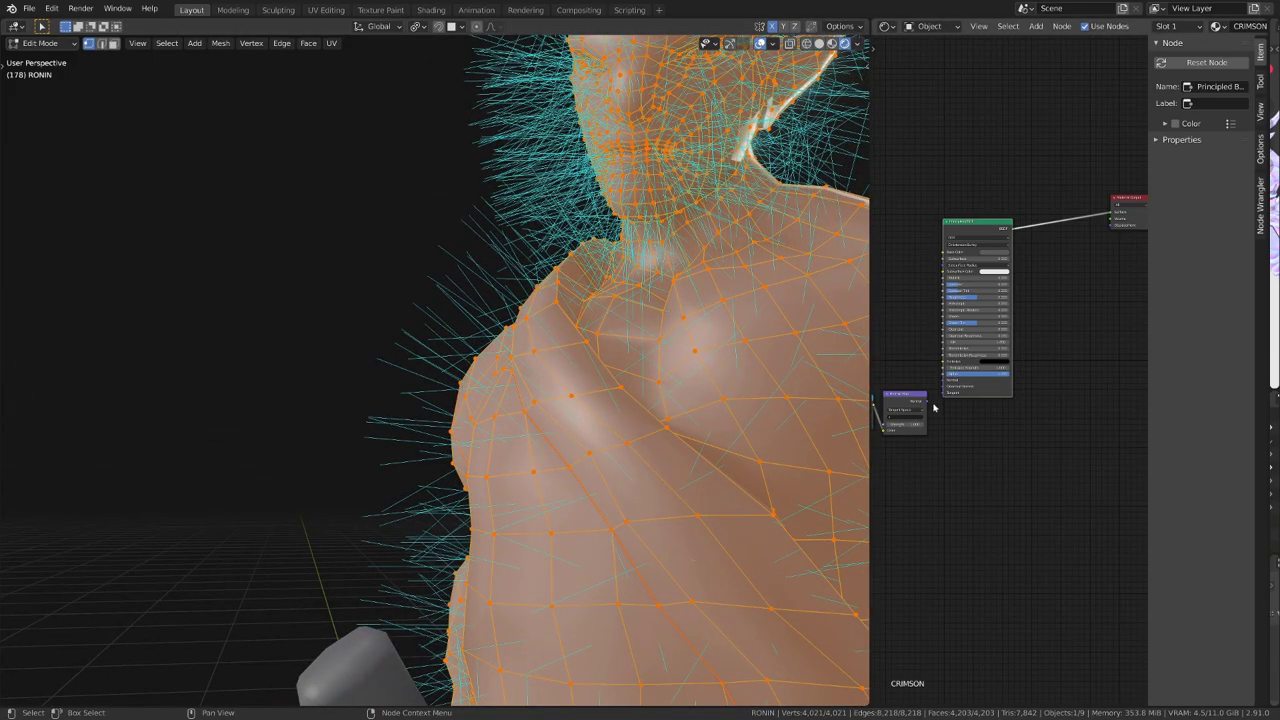
Step: Reconnect the Normal Map node to the Principled BSDF's Normal input and return the character to Object Mode
{"action": "left_click_drag", "start_coordinate": [928, 402], "coordinate": [943, 386]}
{"action": "middle_click_drag", "start_coordinate": [535, 468], "coordinate": [575, 470]}
{"action": "key", "text": "Tab"}
{"action": "scroll", "coordinate": [575, 470], "scroll_direction": "down", "scroll_amount": 5}
{"action": "scroll", "coordinate": [623, 465], "scroll_direction": "up", "scroll_amount": 1}
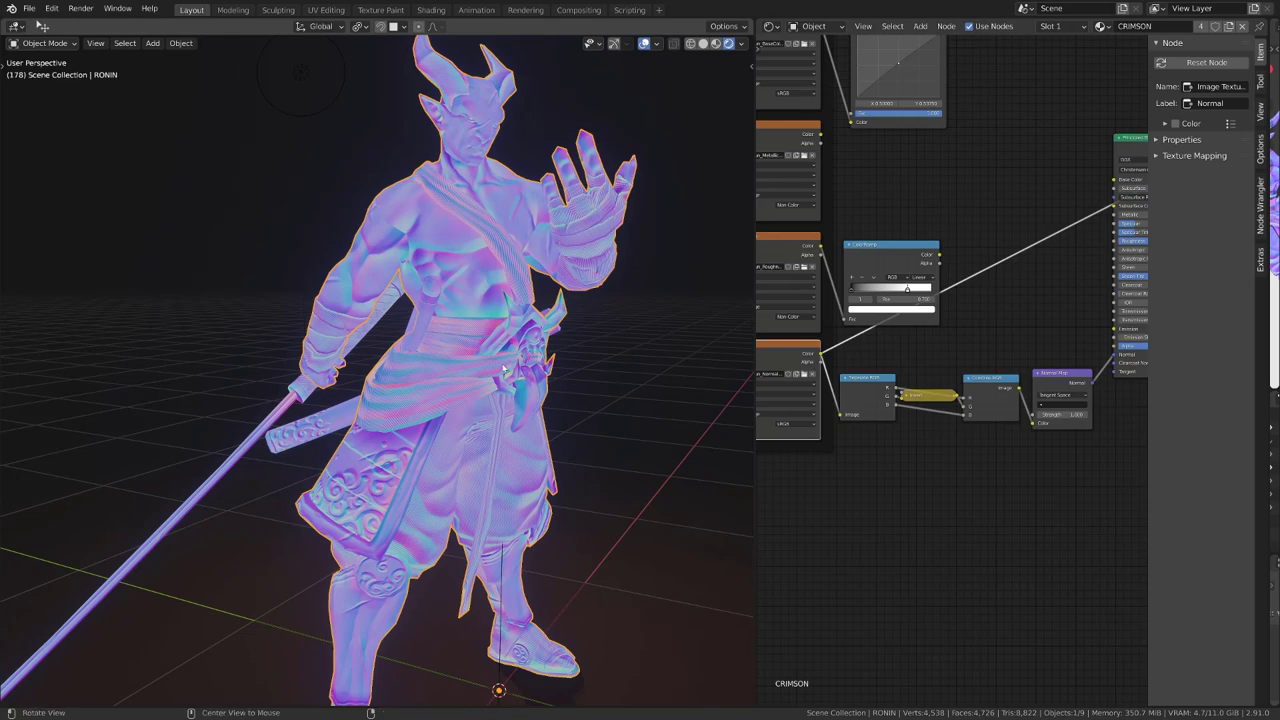
Step: Preview the normal map's separate colour channels on the character from the Separate RGB node
{"action": "middle_click_drag", "start_coordinate": [505, 370], "coordinate": [580, 345]}
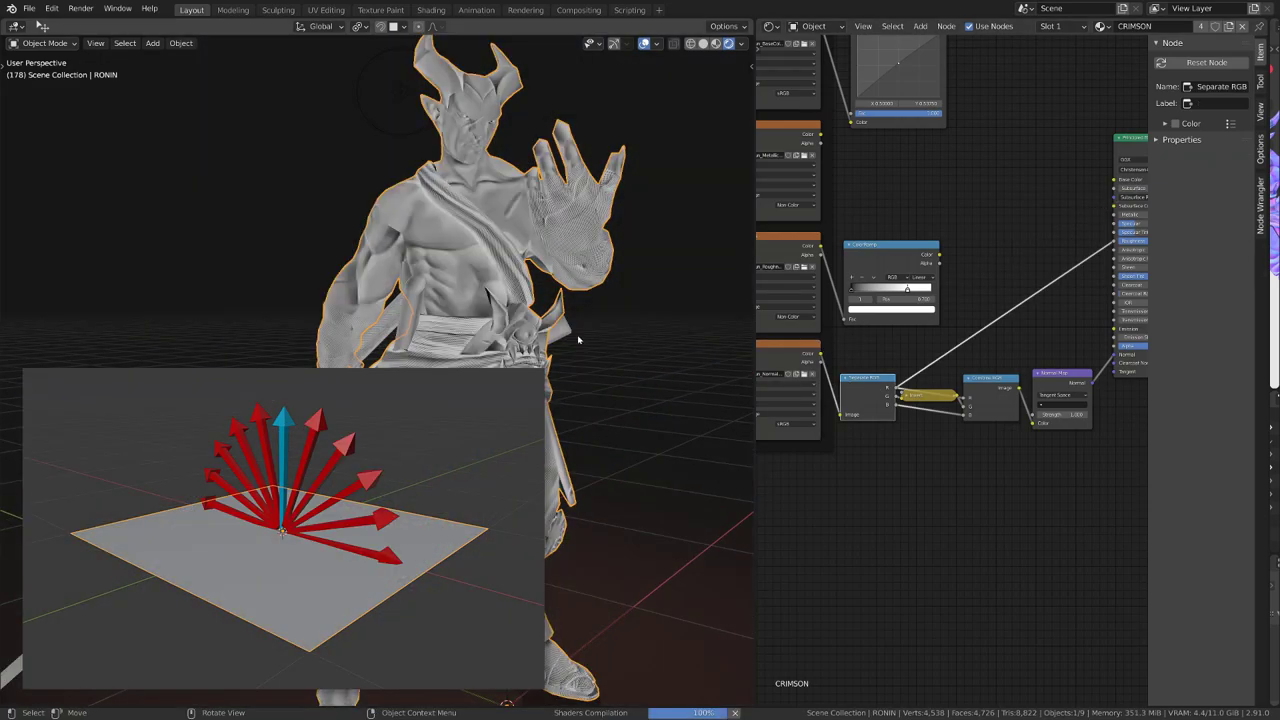
{"action": "middle_click_drag", "start_coordinate": [578, 340], "coordinate": [607, 364]}
{"action": "left_click", "coordinate": [864, 393], "text": "ctrl+shift"}
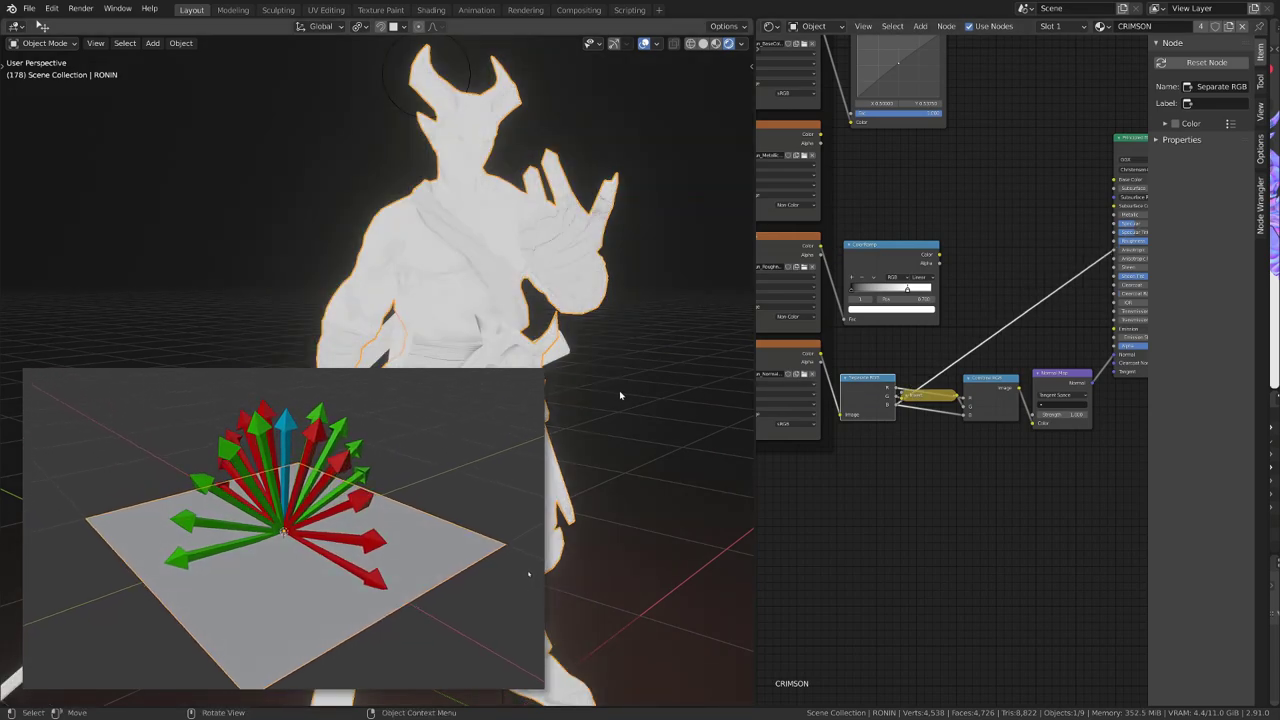
{"action": "scroll", "coordinate": [1010, 318], "scroll_direction": "down", "scroll_amount": 2}
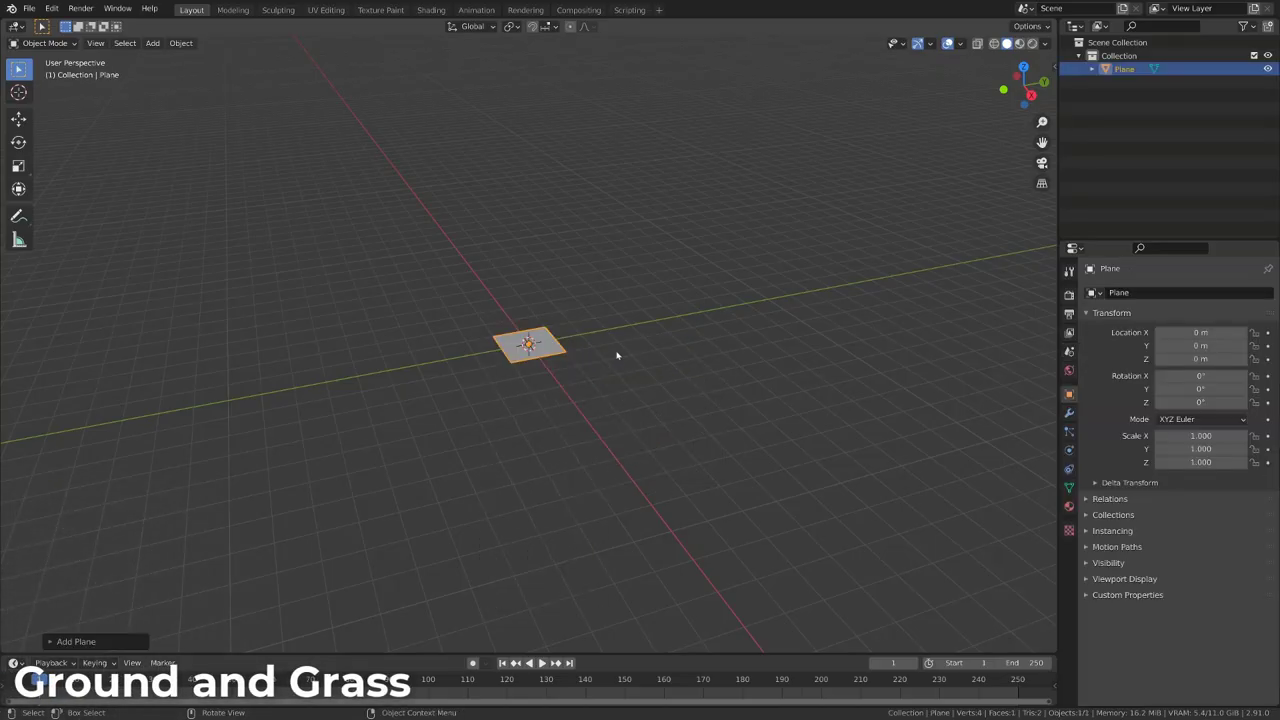
Step: Scale up the plane's mesh in Edit Mode and subdivide it with 10 cuts
{"action": "scroll", "coordinate": [617, 354], "scroll_direction": "up", "scroll_amount": 2}
{"action": "key", "text": "Tab"}
{"action": "key", "text": "s"}
{"action": "left_click", "coordinate": [927, 425]}
{"action": "right_click", "coordinate": [634, 355]}
{"action": "left_click", "coordinate": [590, 373]}
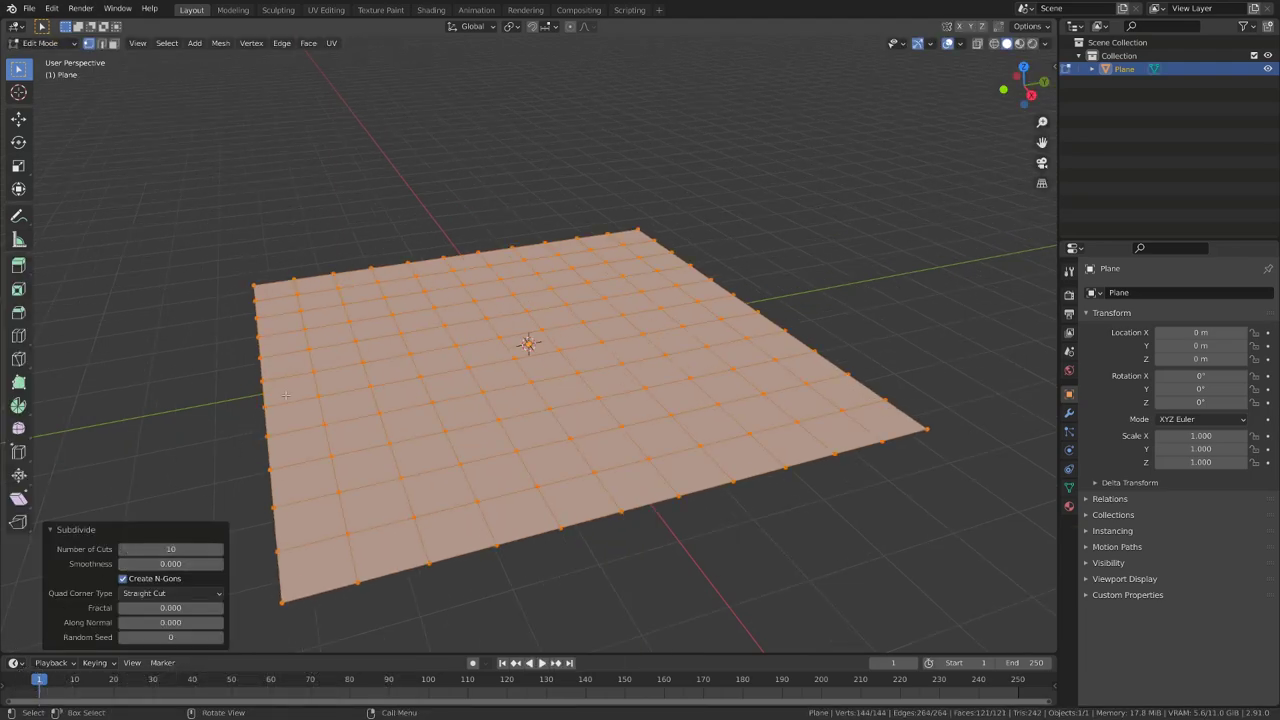
Step: Subdivide the plane's mesh again with 3 cuts and return to Object Mode
{"action": "right_click", "coordinate": [349, 366]}
{"action": "left_click", "coordinate": [350, 366]}
{"action": "left_click", "coordinate": [219, 549]}
{"action": "left_click", "coordinate": [219, 549]}
{"action": "key", "text": "Tab"}
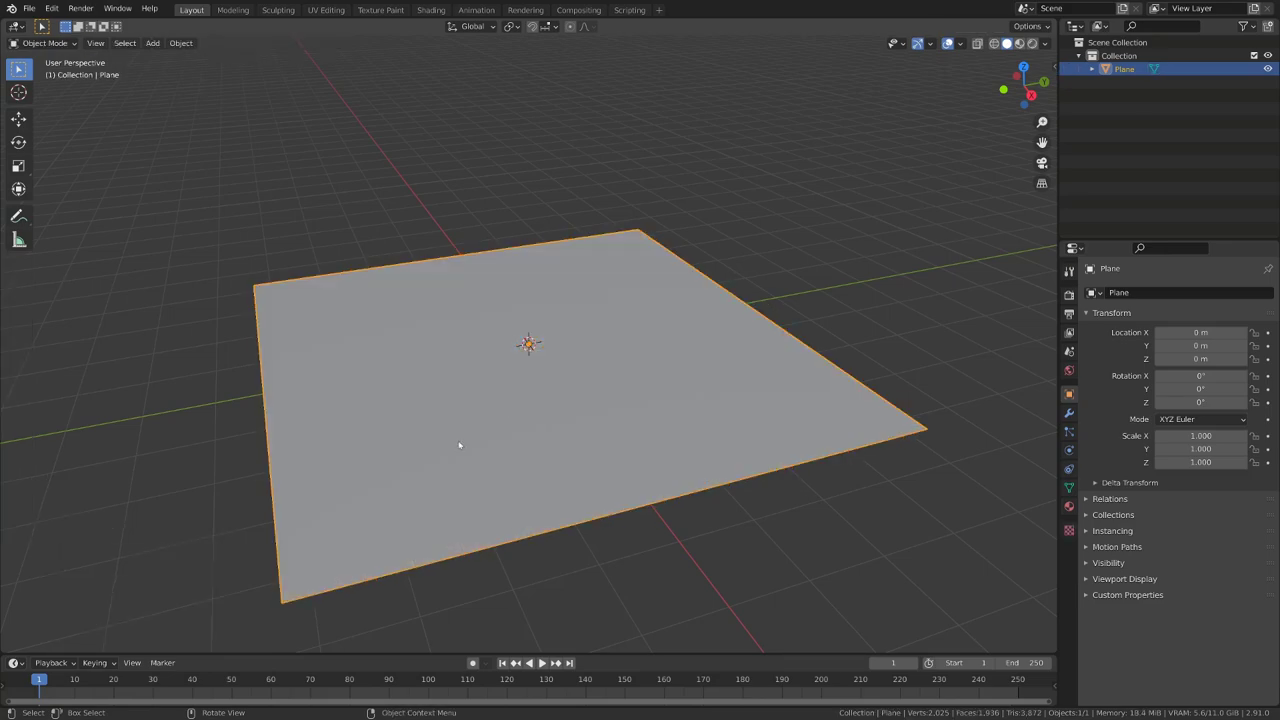
Step: Raise two smooth hills on the plane by moving single vertices up along Z with proportional editing and a wider influence
{"action": "key", "text": "Tab"}
{"action": "left_click", "coordinate": [607, 303]}
{"action": "key", "text": "g"}
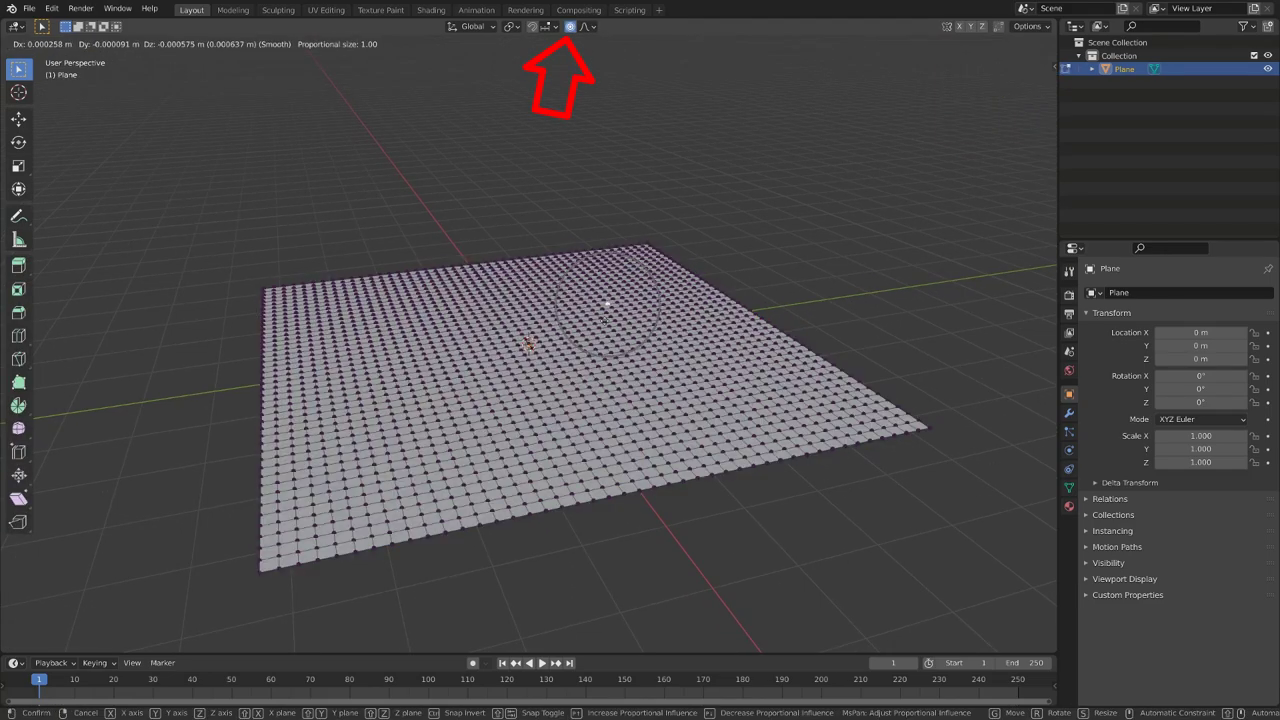
{"action": "scroll", "coordinate": [608, 259], "scroll_direction": "down", "scroll_amount": 4}
{"action": "left_click", "coordinate": [608, 244]}
{"action": "left_click", "coordinate": [429, 376]}
{"action": "key", "text": "g"}
{"action": "key", "text": "z"}
{"action": "left_click", "coordinate": [429, 352]}
Step: Raise two more hills along Z near opposite corners of the plane, the first one about 0.93 m high
{"action": "left_click", "coordinate": [811, 388]}
{"action": "key", "text": "g"}
{"action": "key", "text": "z"}
{"action": "left_click", "coordinate": [812, 328]}
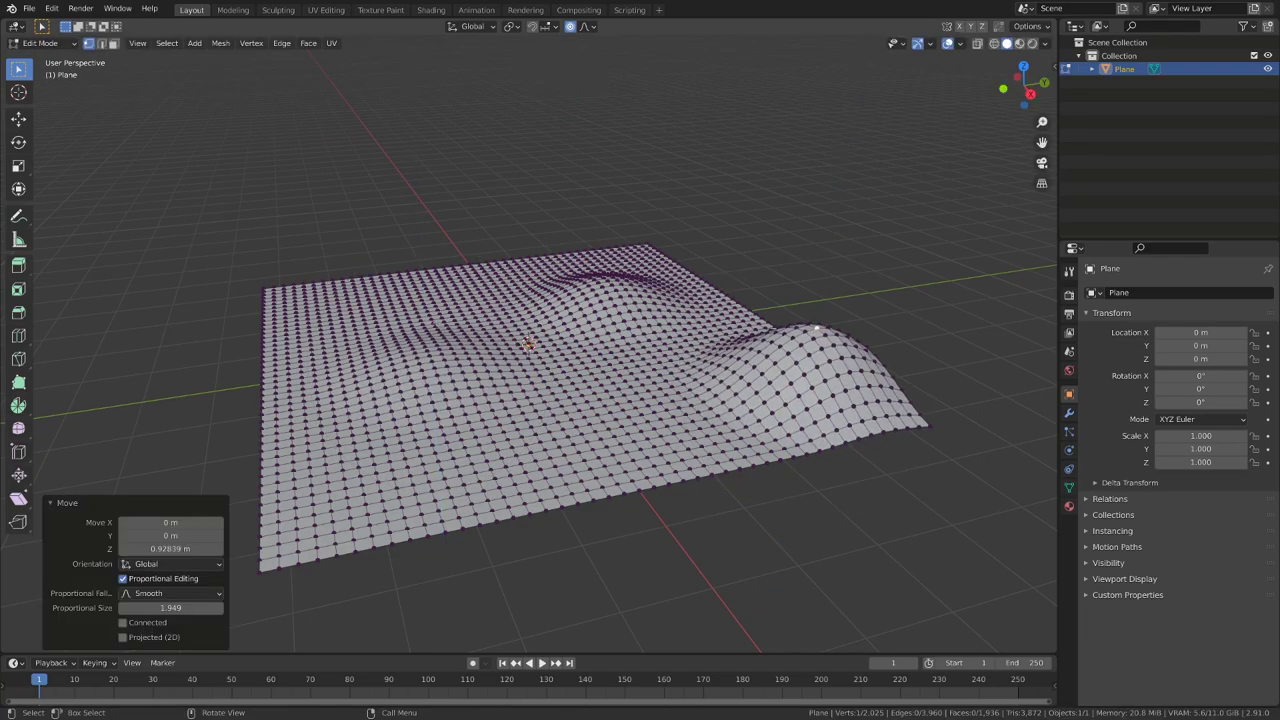
{"action": "key", "text": "g"}
{"action": "left_click", "coordinate": [327, 299]}
{"action": "key", "text": "g"}
{"action": "key", "text": "z"}
{"action": "scroll", "coordinate": [324, 272], "scroll_direction": "down", "scroll_amount": 5}
{"action": "left_click", "coordinate": [322, 235]}
Step: Shade the hilly plane smooth in Object Mode and rename it ground
{"action": "key", "text": "Tab"}
{"action": "middle_click_drag", "start_coordinate": [400, 294], "coordinate": [397, 311]}
{"action": "right_click", "coordinate": [397, 311]}
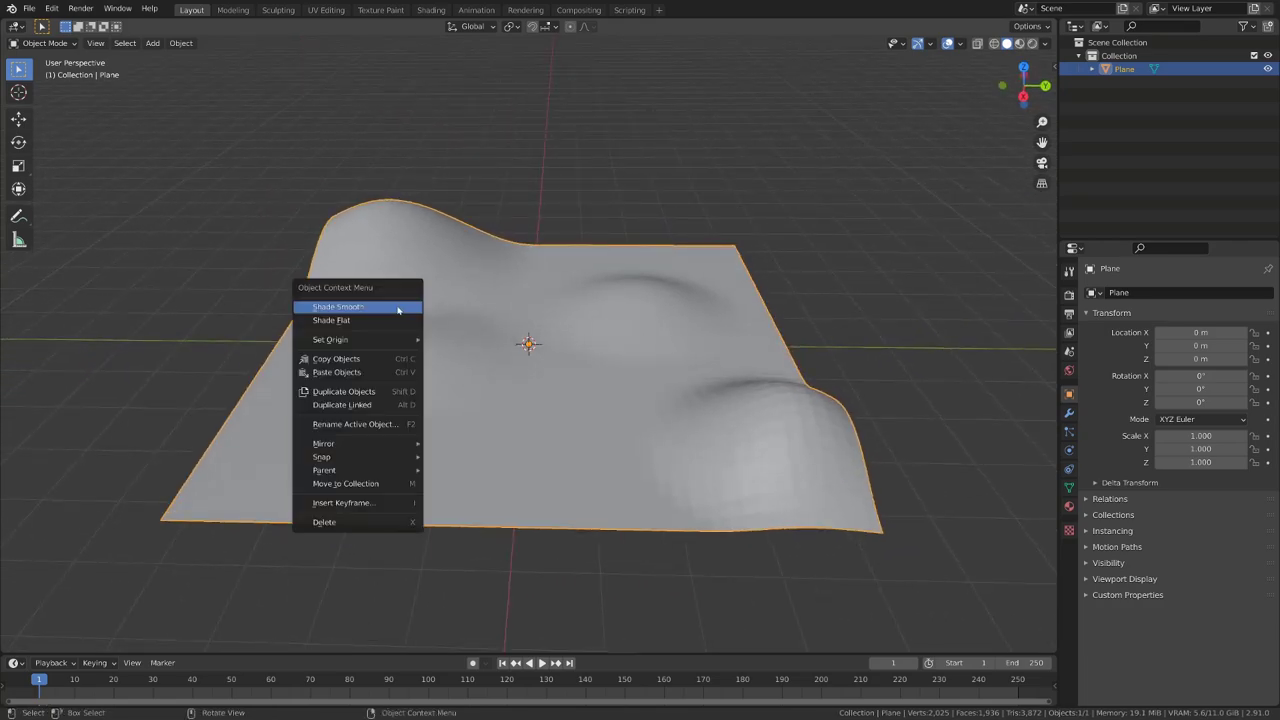
{"action": "left_click", "coordinate": [398, 307]}
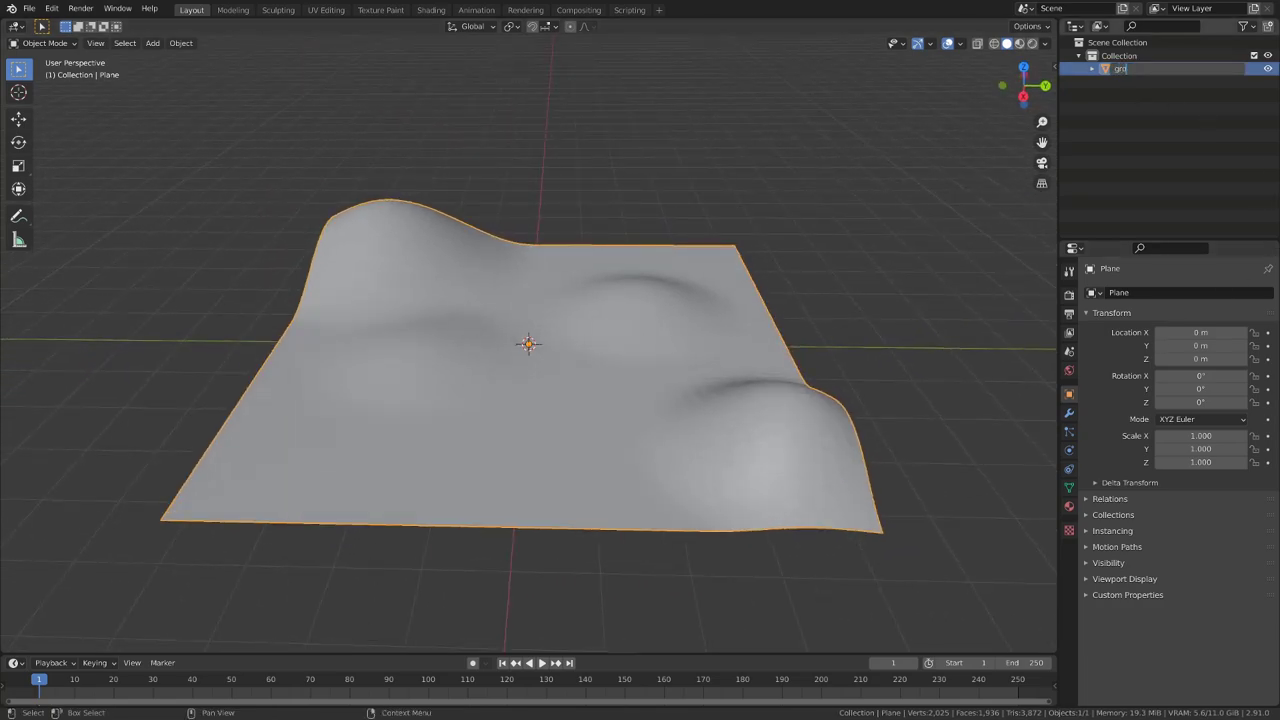
{"action": "middle_click_drag", "start_coordinate": [497, 308], "coordinate": [550, 325]}
Step: Add a 2 m plane and move it about 6.88 m along Y, beside the ground
{"action": "key", "text": "shift+a"}
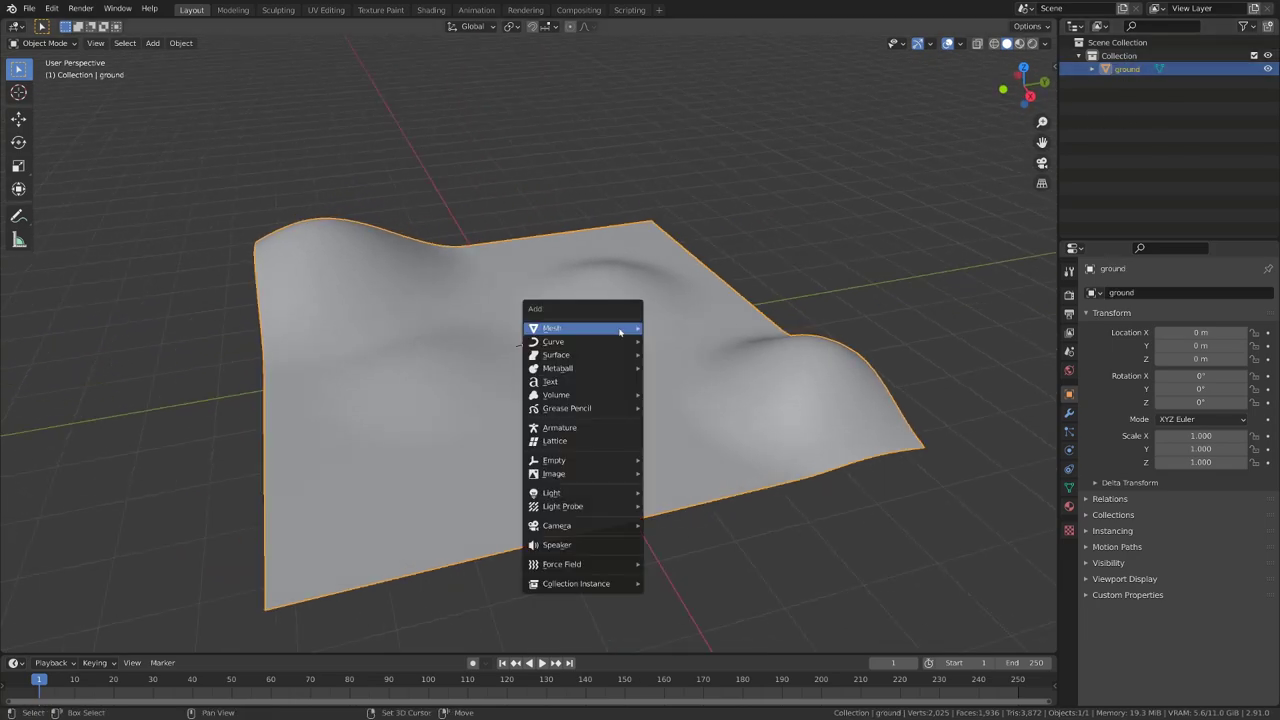
{"action": "mouse_move", "coordinate": [600, 328]}
{"action": "left_click", "coordinate": [675, 332]}
{"action": "middle_click_drag", "start_coordinate": [675, 334], "coordinate": [634, 382]}
{"action": "key", "text": "g"}
{"action": "key", "text": "y"}
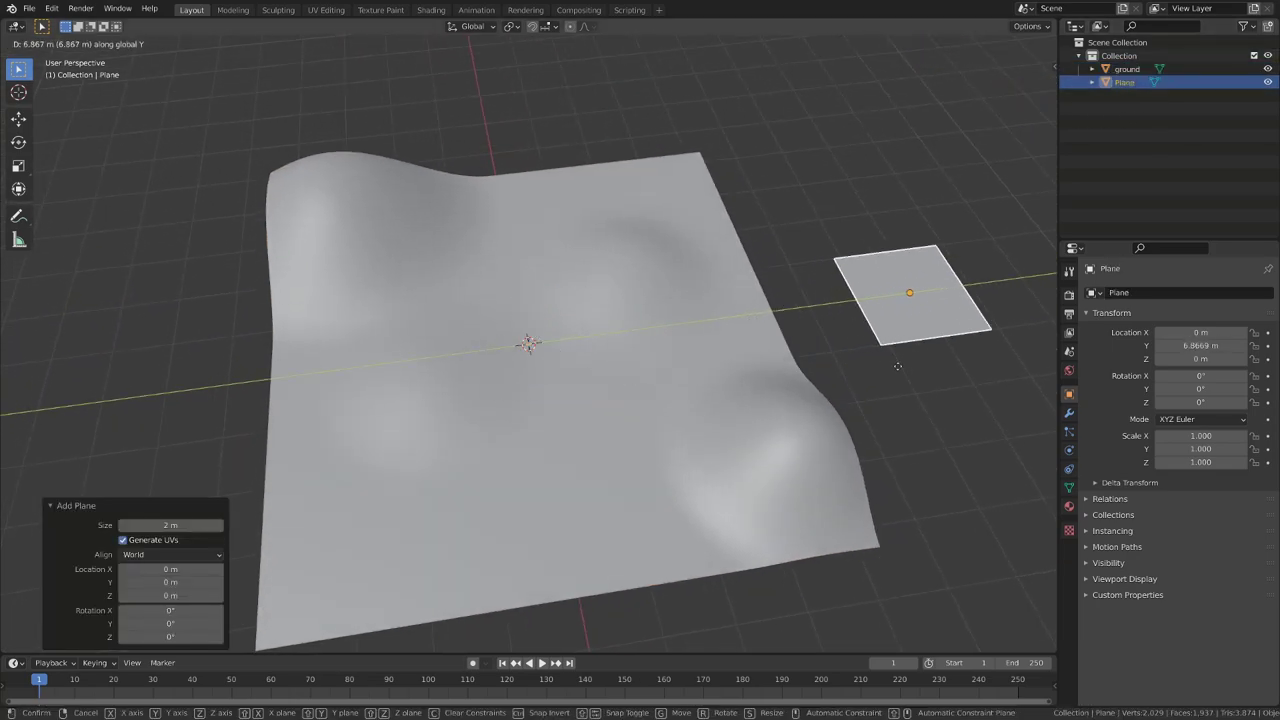
{"action": "left_click", "coordinate": [897, 365]}
Step: Move the new plane's geometry about 0.99 m along Y in Edit Mode so the origin sits on its edge
{"action": "key", "text": "KP_Decimal"}
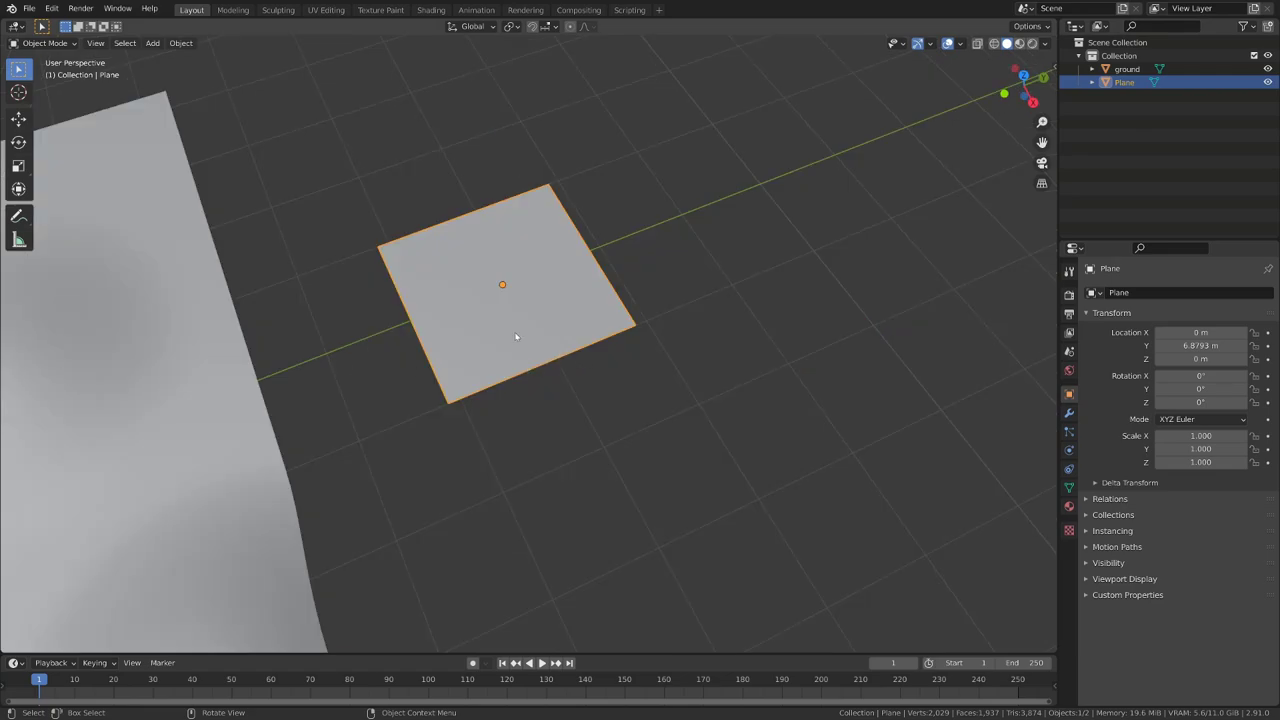
{"action": "key", "text": "Tab"}
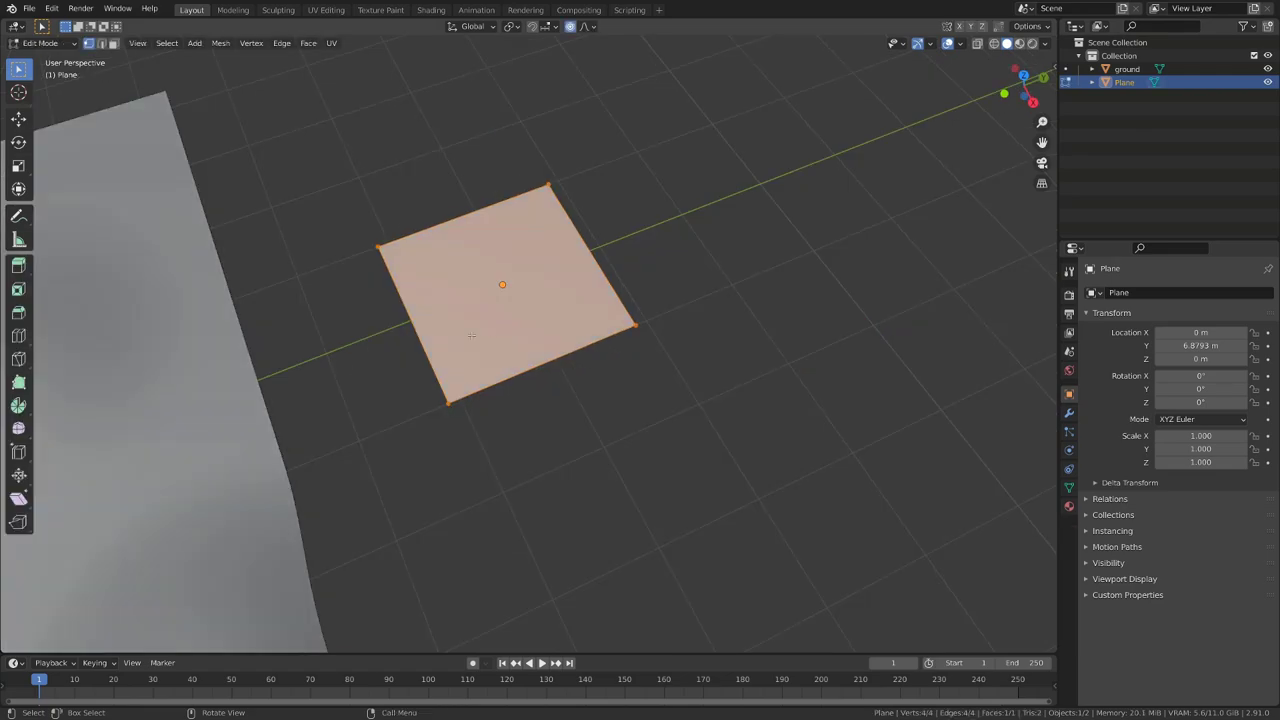
{"action": "key", "text": "g"}
{"action": "key", "text": "y"}
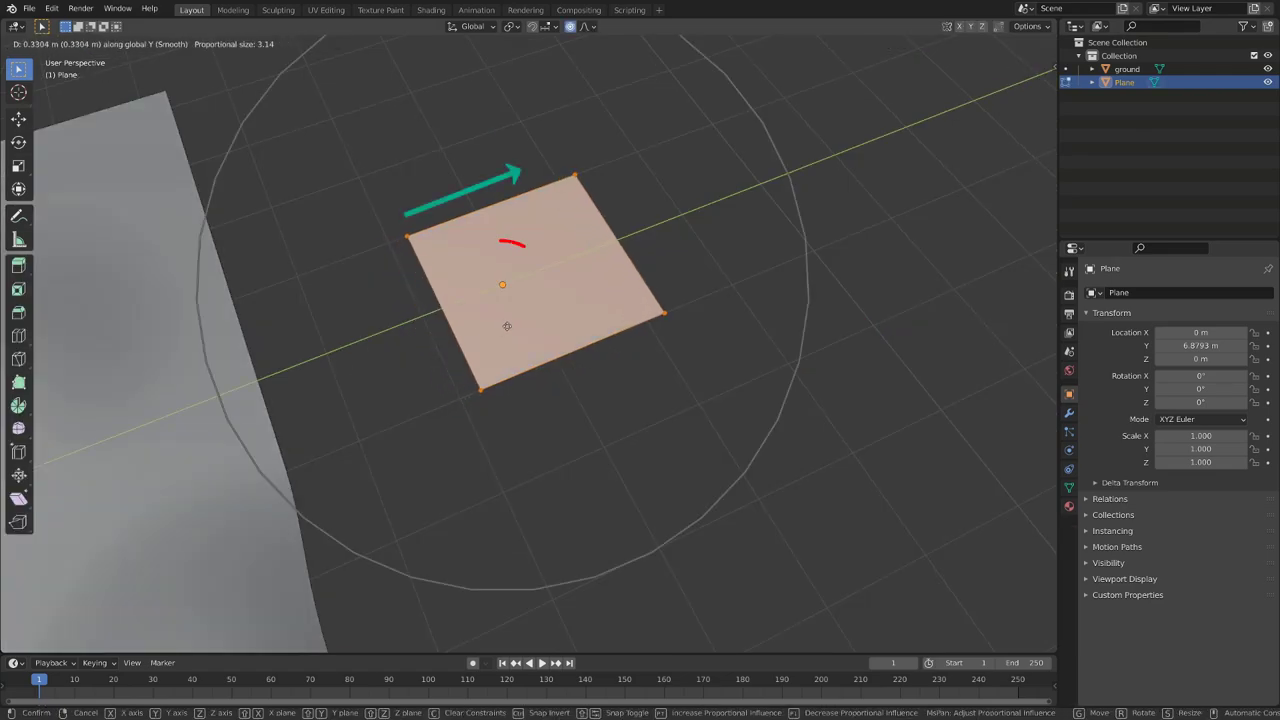
{"action": "left_click", "coordinate": [563, 315]}
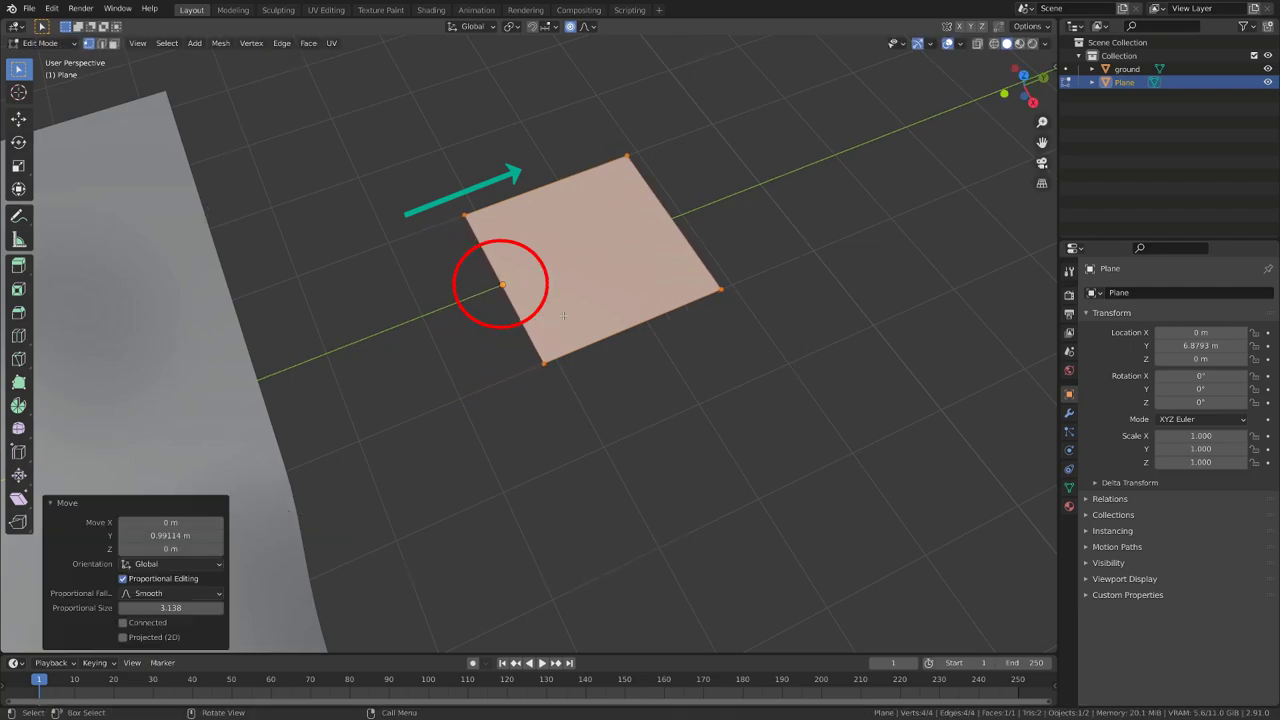
{"action": "key", "text": "Tab"}
{"action": "middle_click_drag", "start_coordinate": [567, 320], "coordinate": [629, 393]}
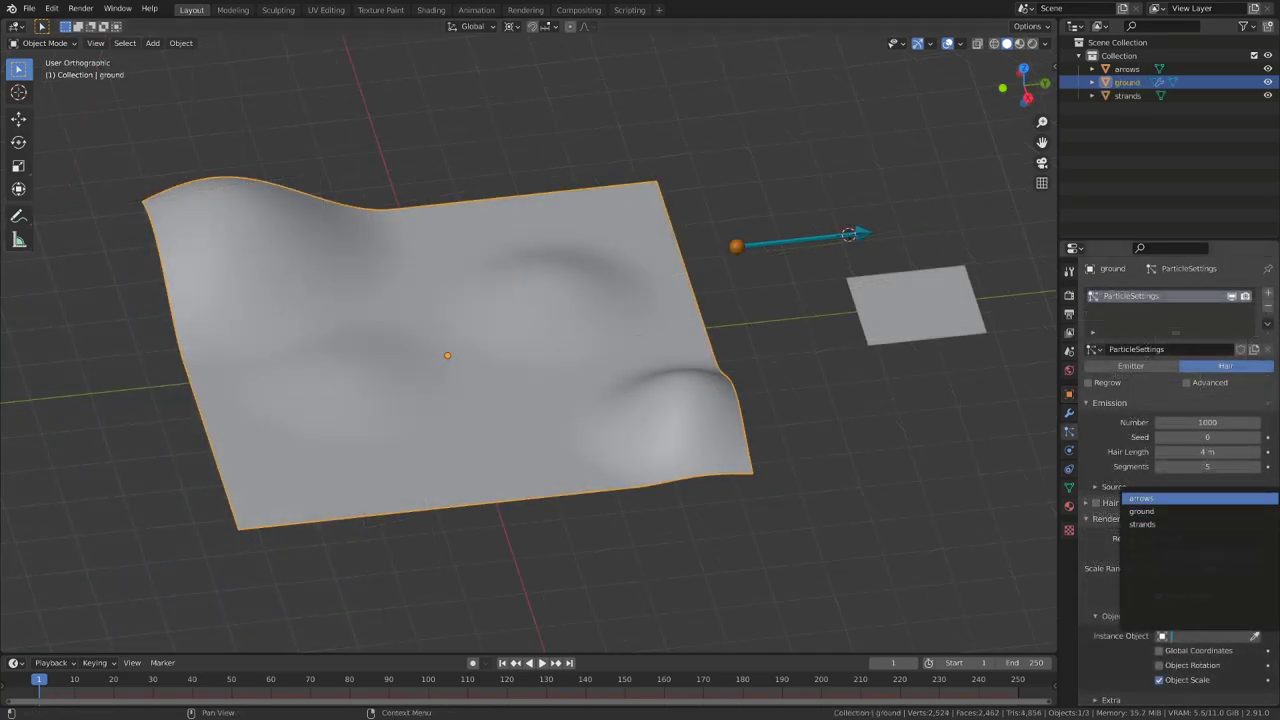
Step: Set arrows as the instance object of the ground's hair particle system and inspect the scattered arrows
{"action": "left_click", "coordinate": [1141, 498]}
{"action": "mouse_move", "coordinate": [724, 500]}
{"action": "middle_mouse_down"}
{"action": "mouse_move", "coordinate": [683, 498]}
{"action": "mouse_move", "coordinate": [634, 470]}
{"action": "middle_mouse_up"}
{"action": "scroll", "coordinate": [616, 487], "scroll_direction": "up", "scroll_amount": 5}
{"action": "scroll", "coordinate": [616, 485], "scroll_direction": "down", "scroll_amount": 5}
Step: Display the ground's face normals in Edit Mode and compare them with the arrow particles in Object Mode
{"action": "key", "text": "Tab"}
{"action": "left_click", "coordinate": [960, 43]}
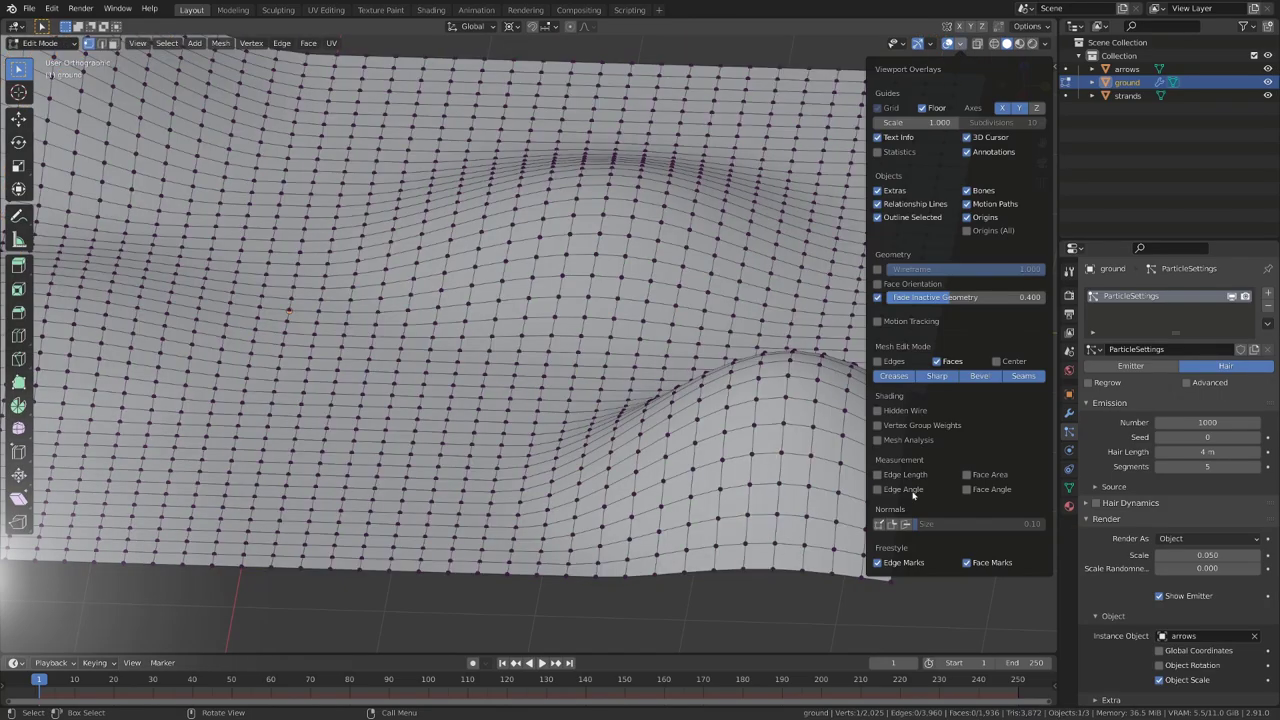
{"action": "left_click", "coordinate": [905, 524]}
{"action": "key", "text": "Tab"}
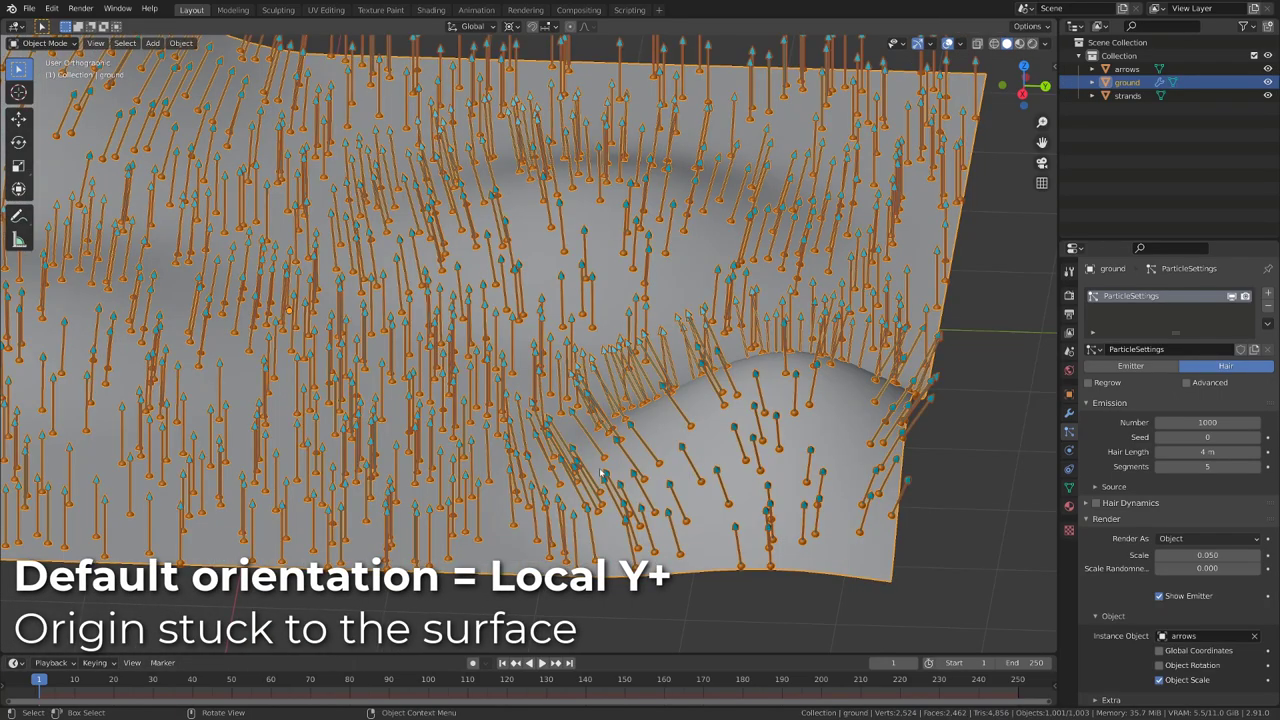
{"action": "middle_click_drag", "start_coordinate": [601, 474], "coordinate": [680, 400]}
Step: Move the arrow's geometry about 0.82 m along its local Y, hide the overlays and start another local Y move
{"action": "left_click", "coordinate": [762, 300]}
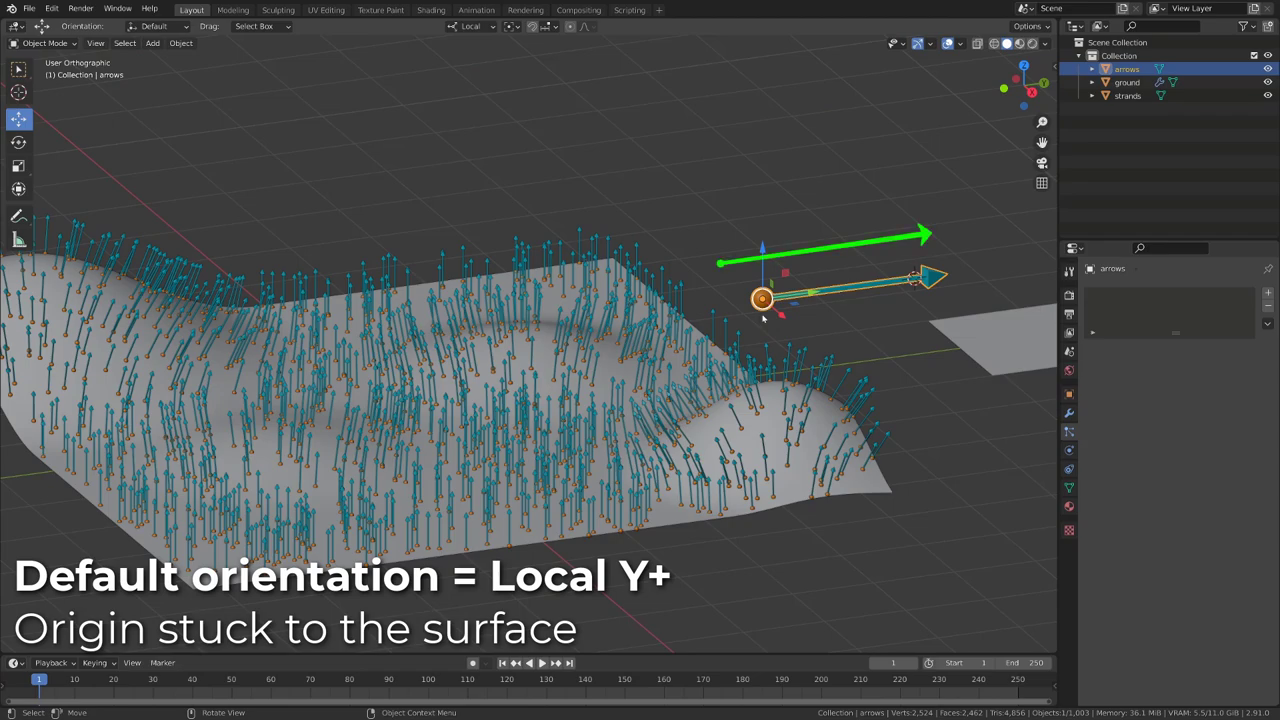
{"action": "key", "text": "Tab"}
{"action": "key", "text": "g"}
{"action": "key", "text": "y"}
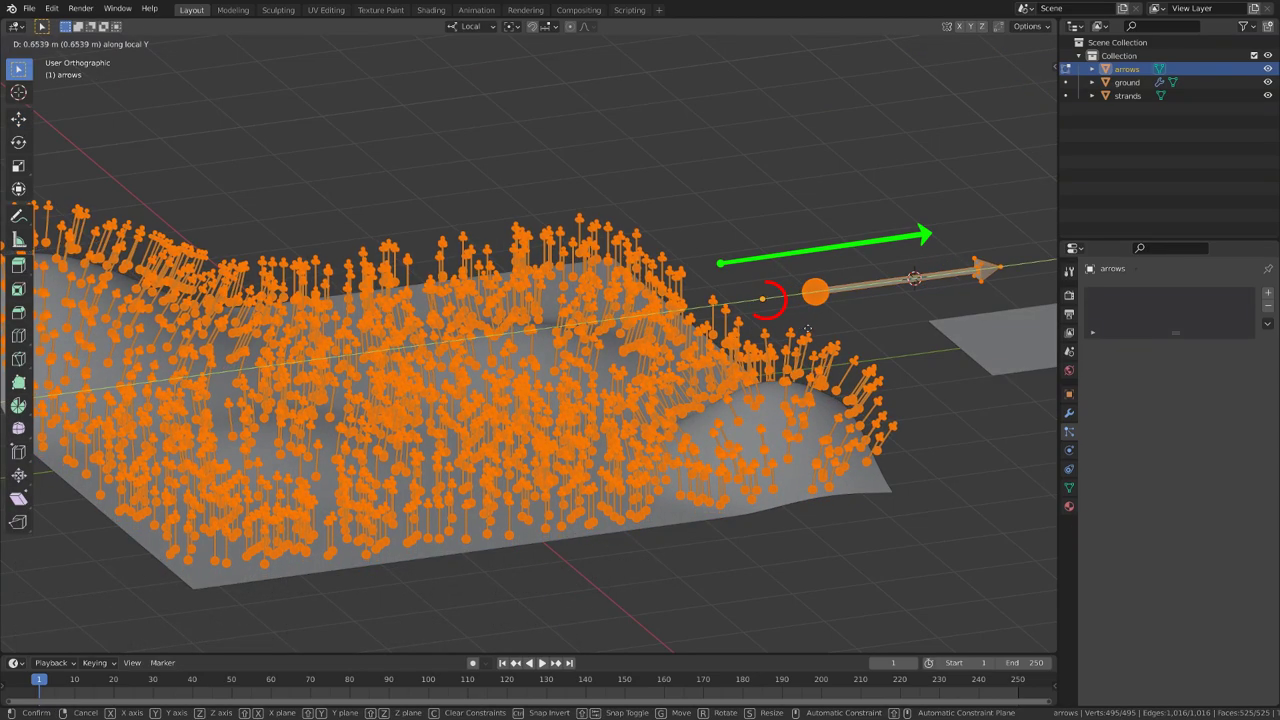
{"action": "left_click", "coordinate": [818, 327]}
{"action": "key", "text": "shift+alt+z"}
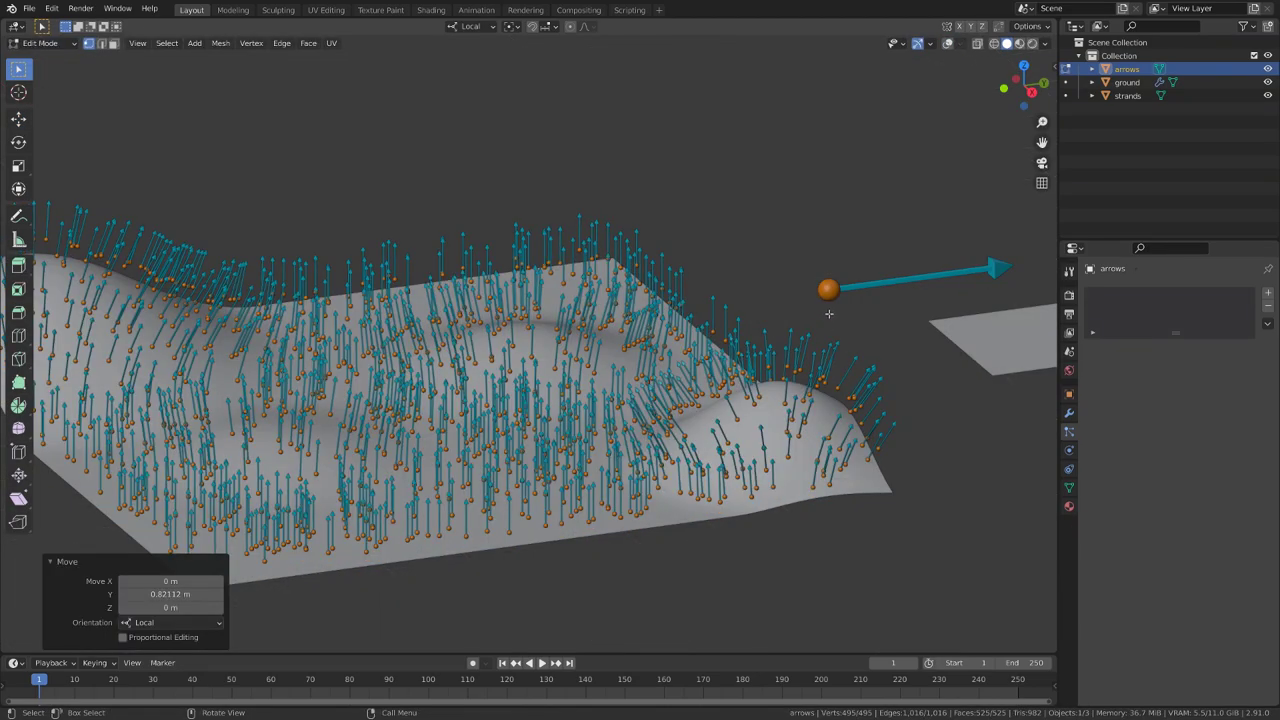
{"action": "key", "text": "g"}
{"action": "key", "text": "y"}
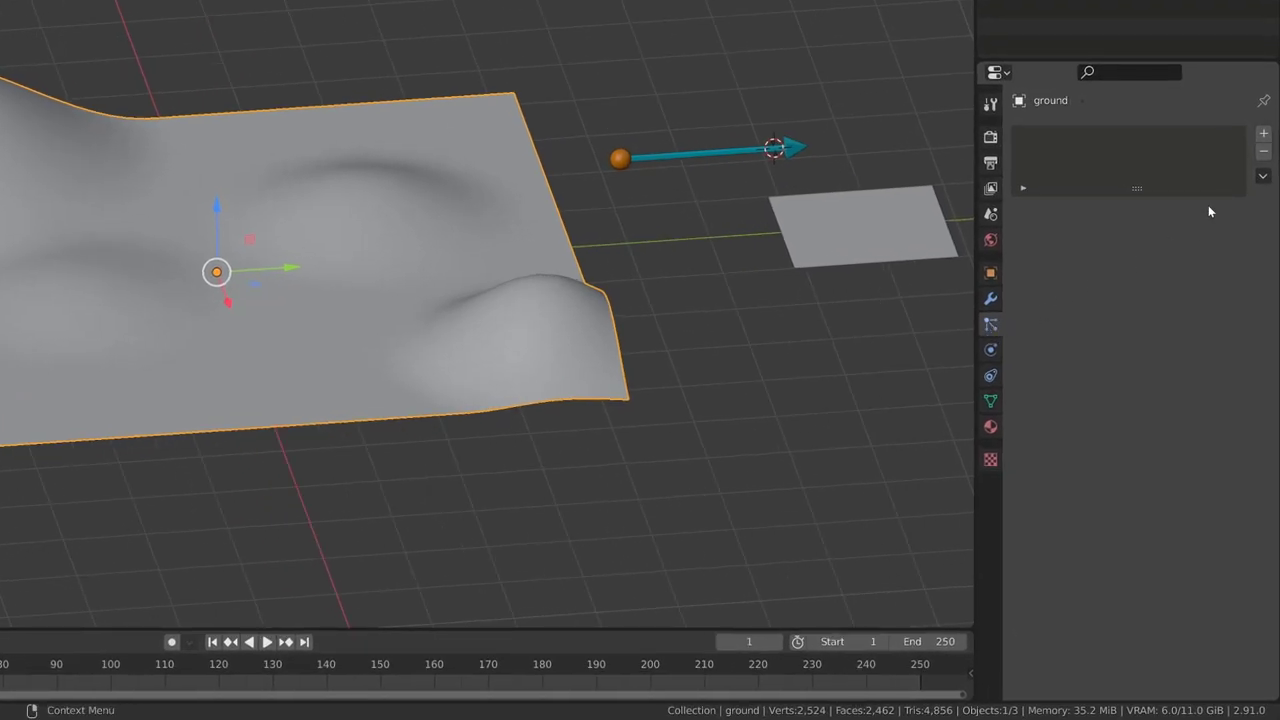
Step: Add a new particle system to the ground and name it grass
{"action": "left_click", "coordinate": [1263, 133]}
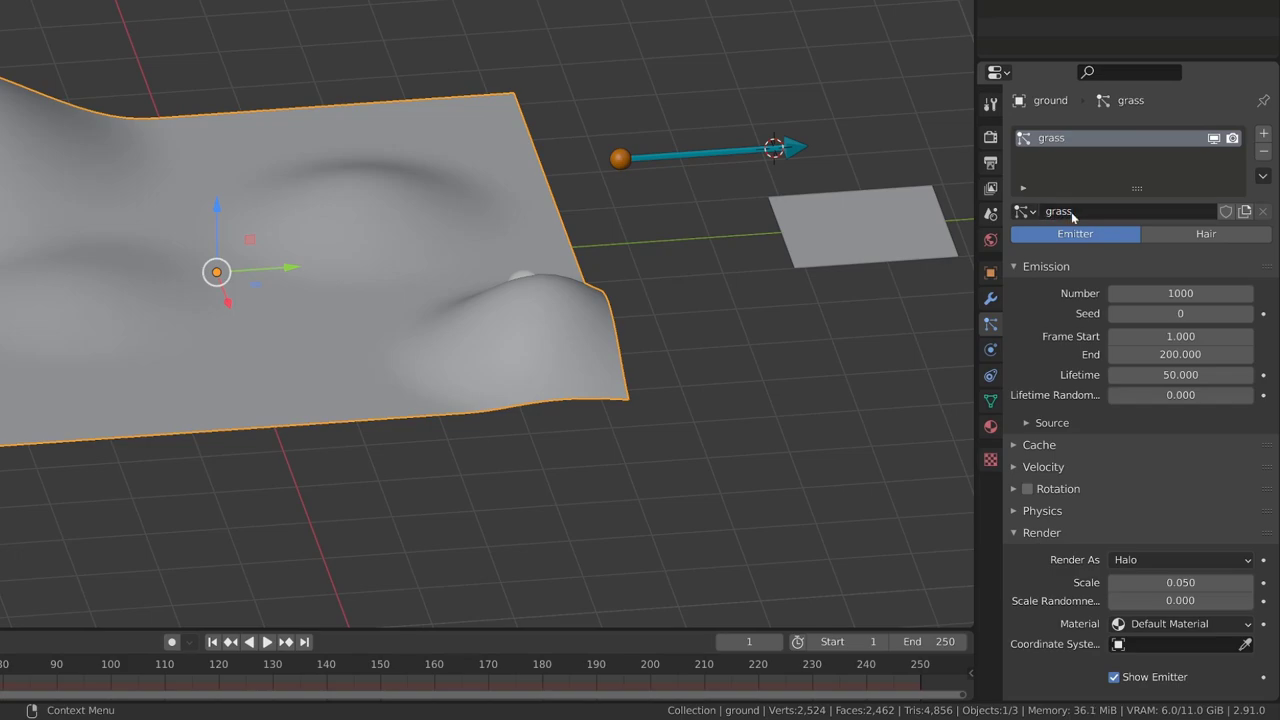
Step: Switch the grass particle system to Hair and set its particle number to 500
{"action": "left_click", "coordinate": [1200, 233]}
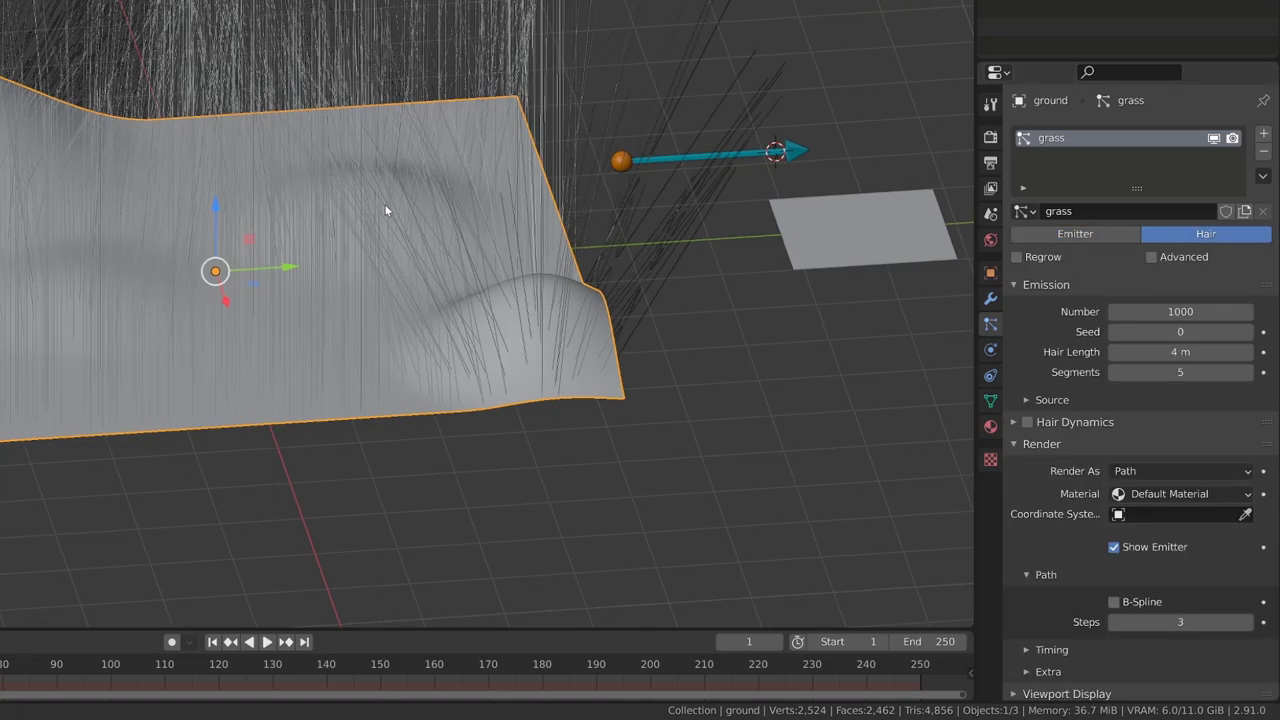
{"action": "middle_click_drag", "start_coordinate": [386, 209], "coordinate": [255, 26]}
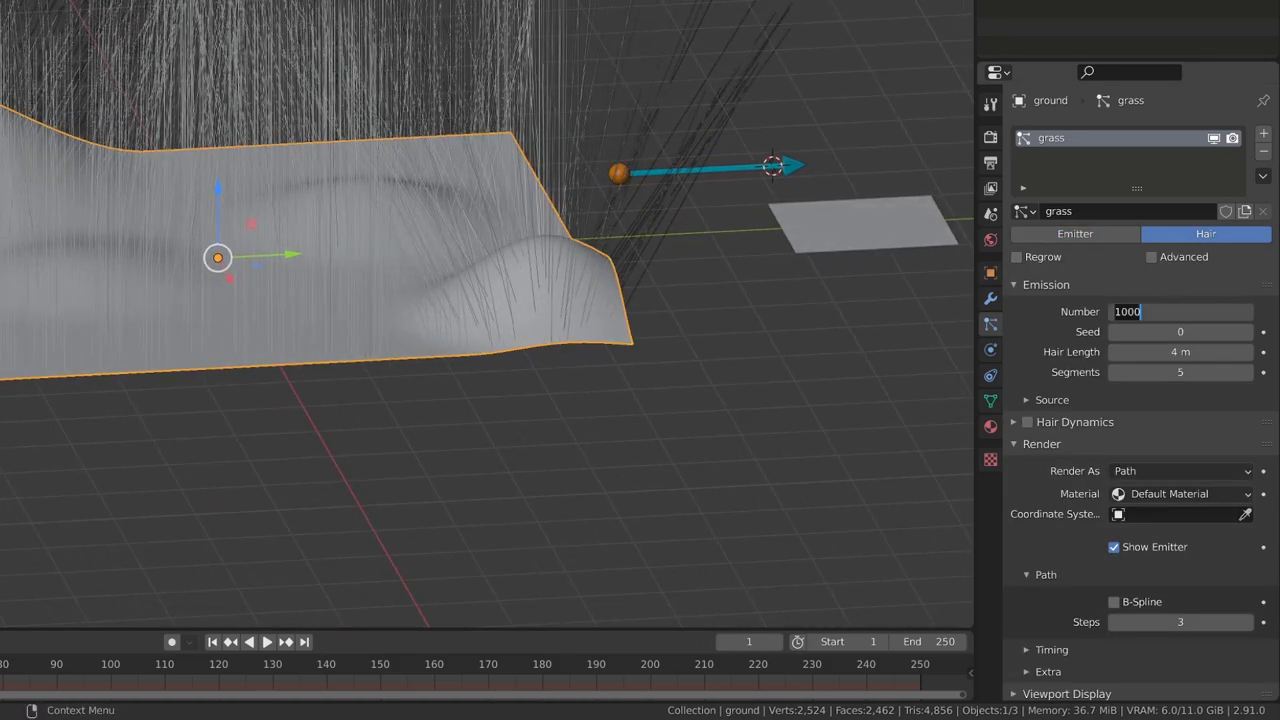
{"action": "key", "text": "Return"}
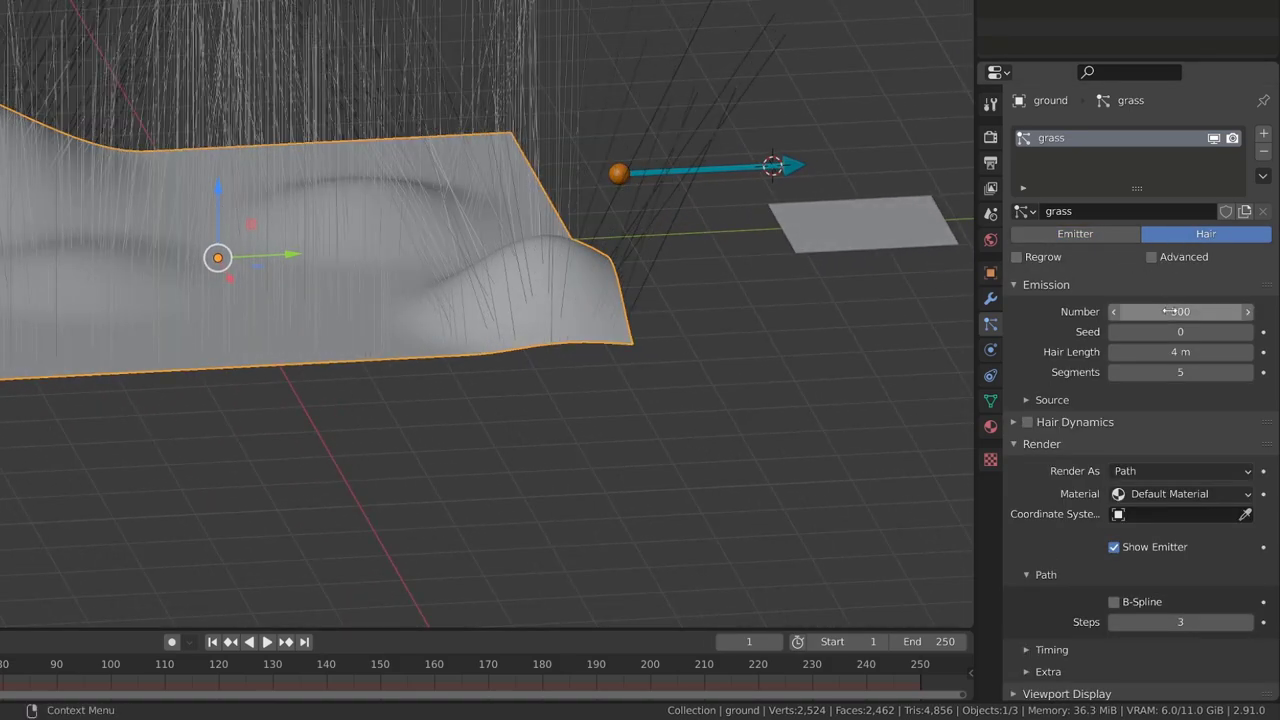
Step: Render the grass hair as objects with the strands plane as the instance object, and inspect the scattered planes
{"action": "left_click", "coordinate": [1142, 474]}
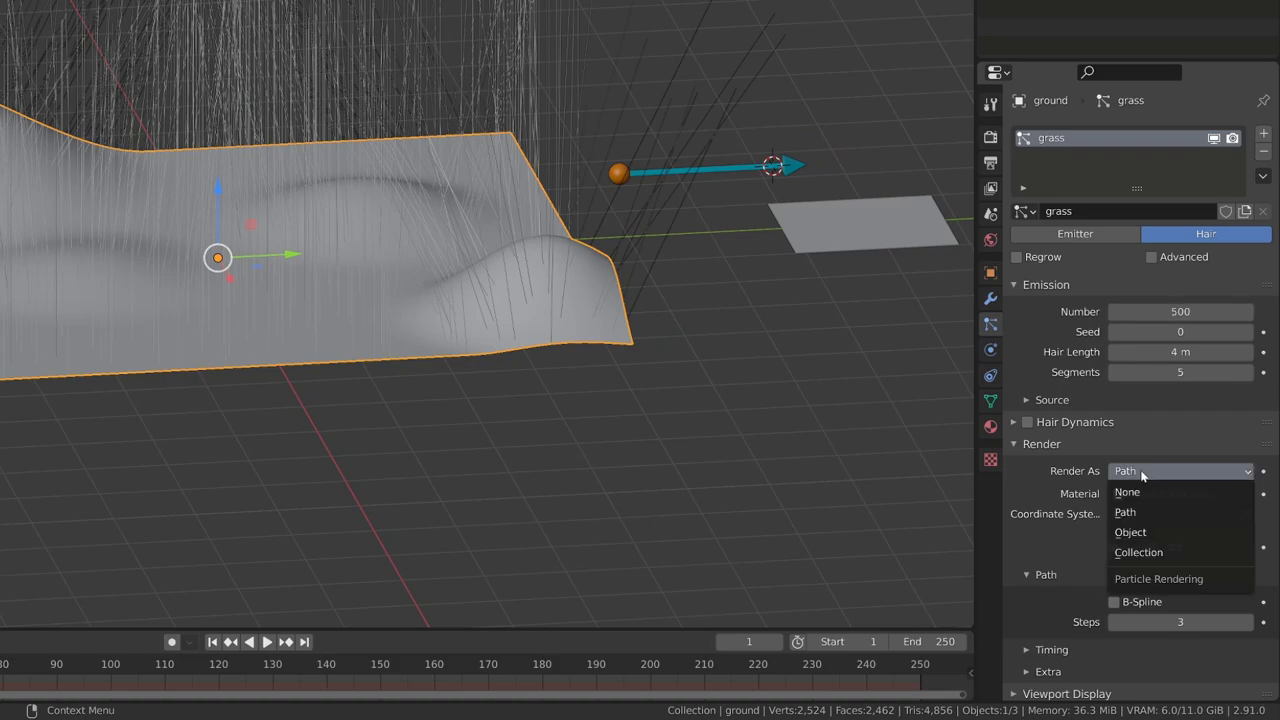
{"action": "left_click", "coordinate": [1178, 532]}
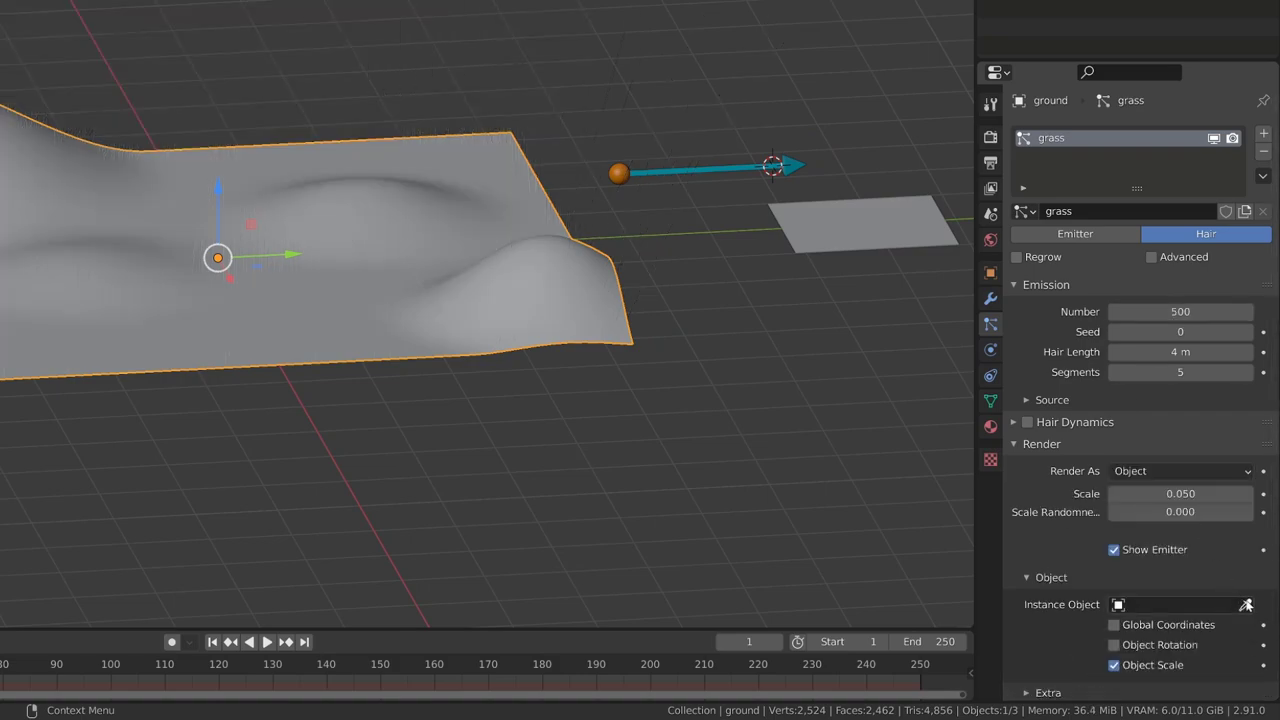
{"action": "left_click", "coordinate": [888, 223]}
{"action": "mouse_move", "coordinate": [570, 266]}
{"action": "middle_mouse_down"}
{"action": "mouse_move", "coordinate": [680, 328]}
{"action": "mouse_move", "coordinate": [612, 312]}
{"action": "mouse_move", "coordinate": [577, 279]}
{"action": "middle_mouse_up"}
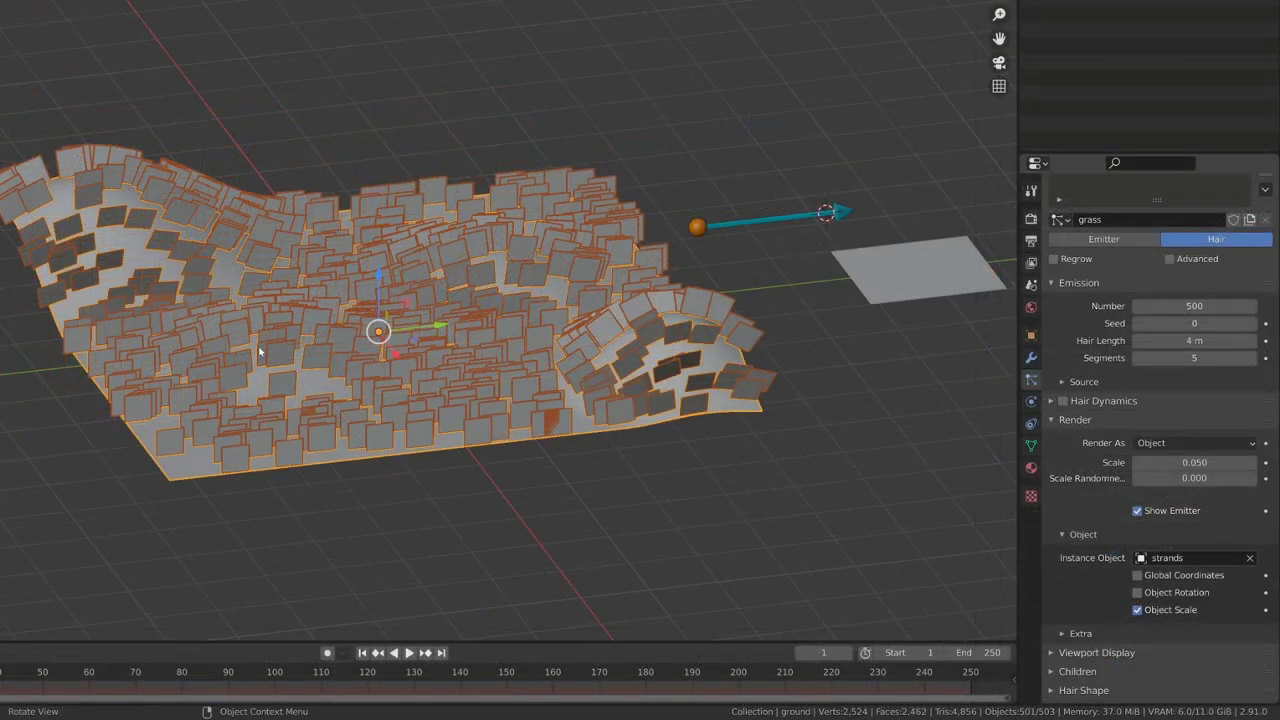
{"action": "scroll", "coordinate": [627, 386], "scroll_direction": "up", "scroll_amount": 1}
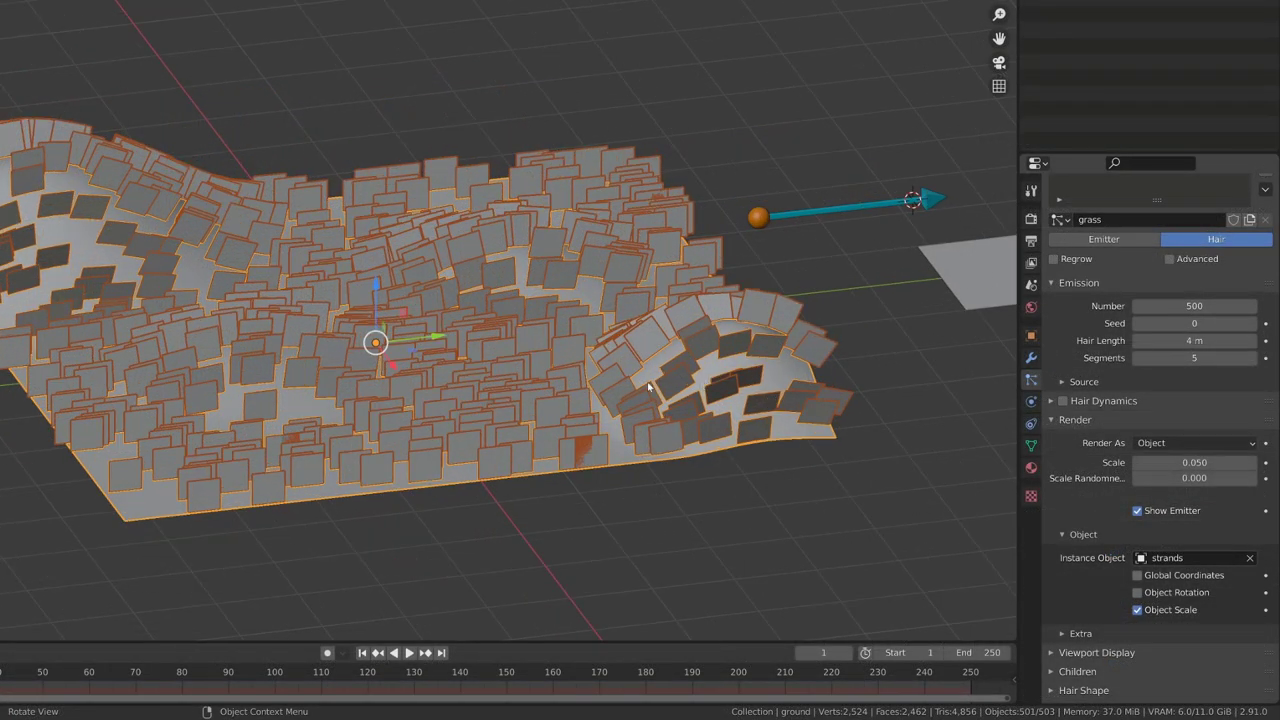
{"action": "middle_click_drag", "start_coordinate": [514, 401], "coordinate": [513, 403]}
Step: Enable advanced settings and rotation for the grass particles, with orientation axis Normal and a randomized phase of 1.009
{"action": "left_click", "coordinate": [1169, 260]}
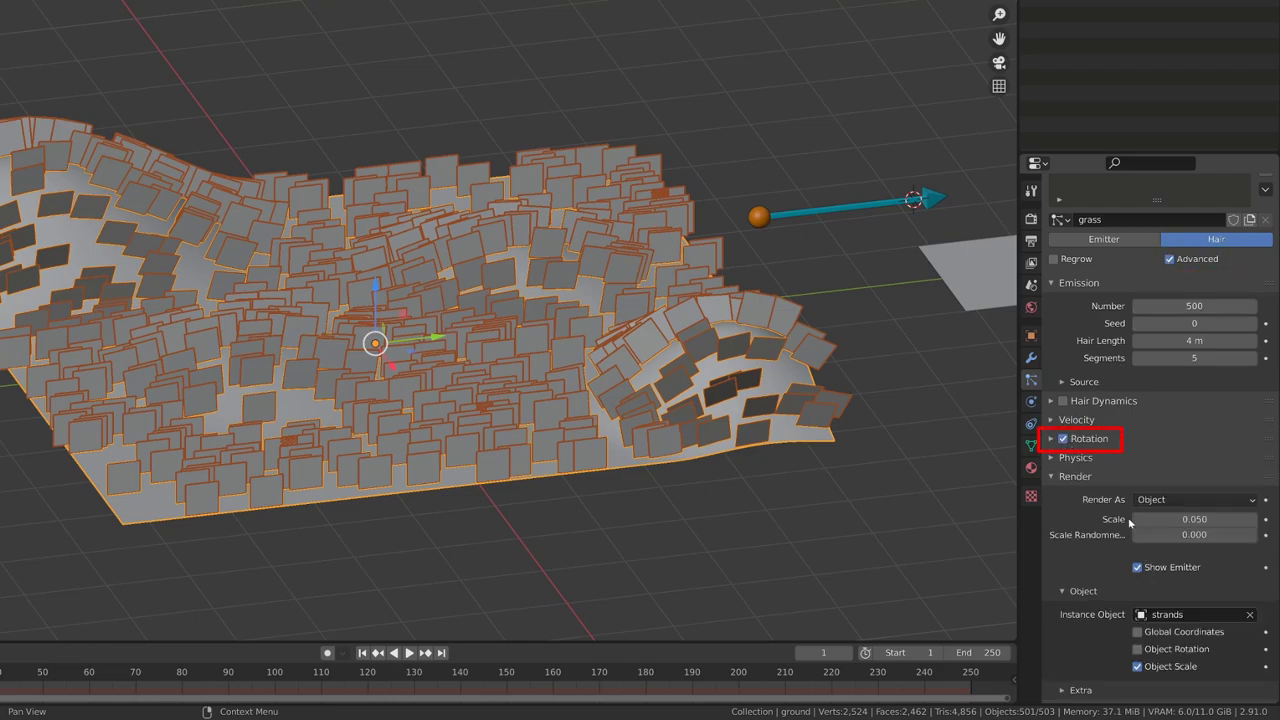
{"action": "left_click", "coordinate": [1085, 438]}
{"action": "left_click", "coordinate": [1172, 461]}
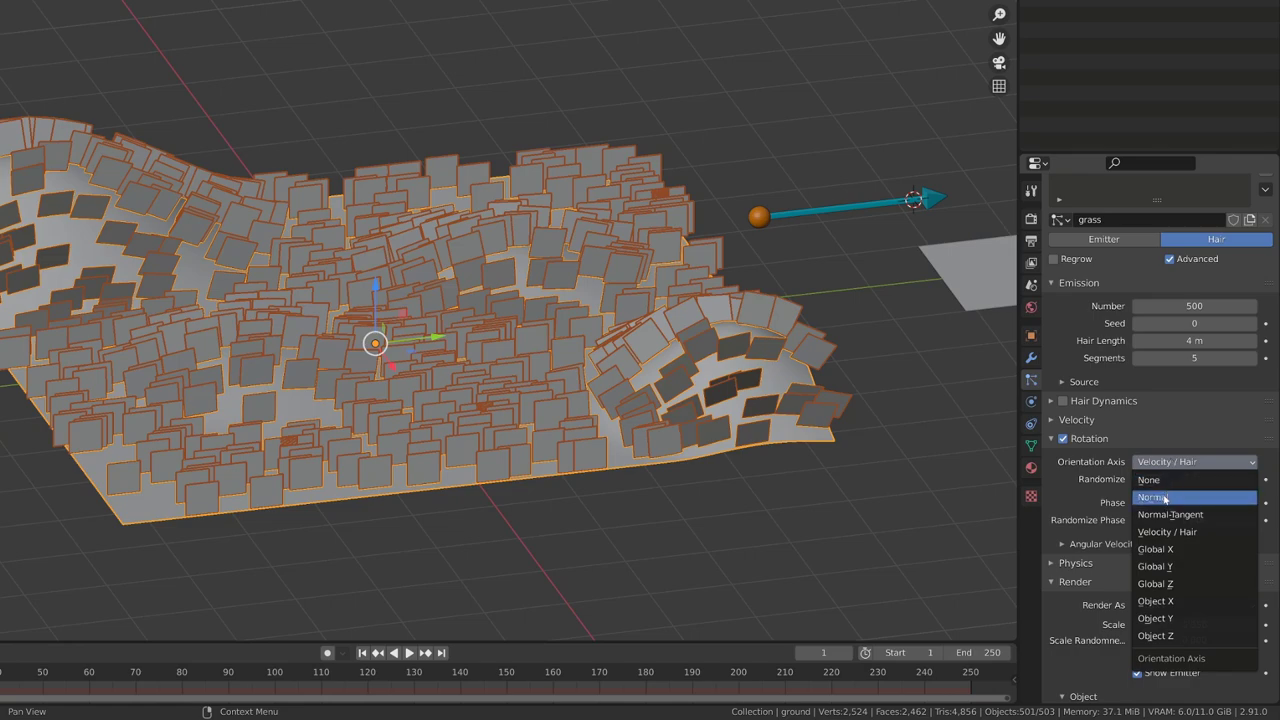
{"action": "left_click", "coordinate": [1165, 498]}
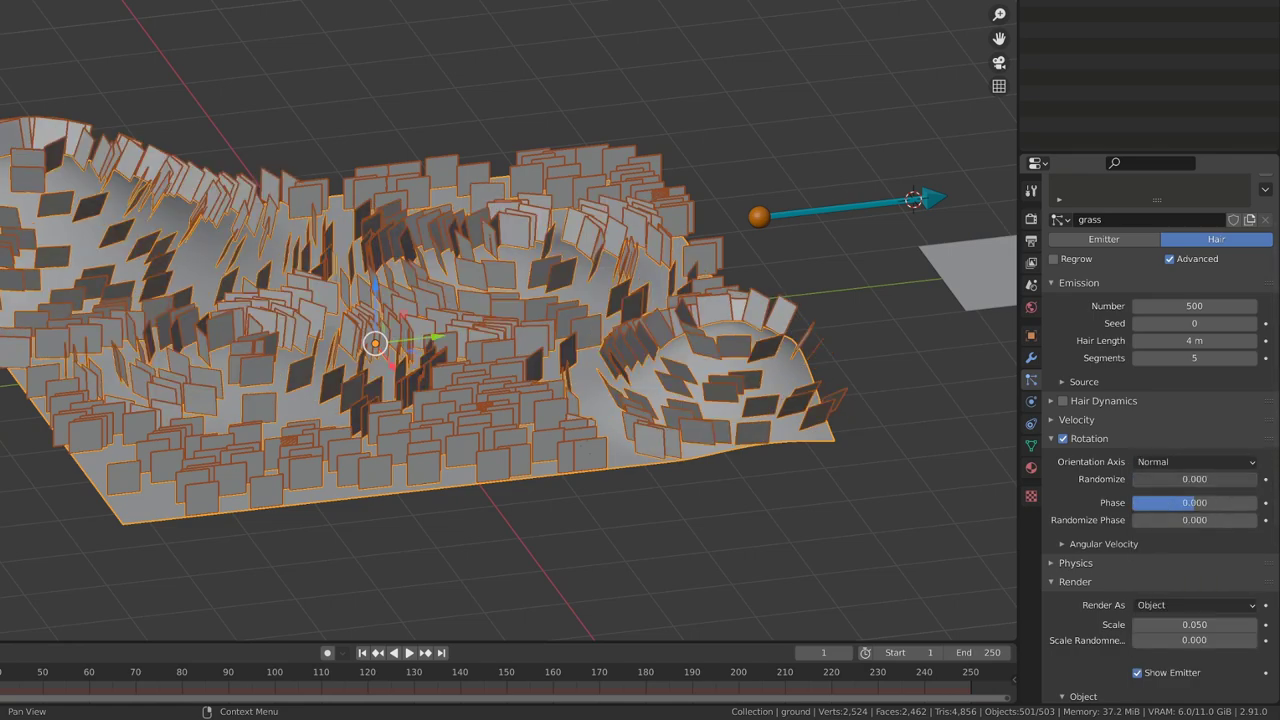
{"action": "left_click_drag", "start_coordinate": [1165, 479], "coordinate": [1194, 520]}
{"action": "mouse_move", "coordinate": [722, 433]}
{"action": "middle_mouse_down"}
{"action": "mouse_move", "coordinate": [686, 446]}
{"action": "mouse_move", "coordinate": [708, 438]}
{"action": "middle_mouse_up"}
Step: Set the grass particle number to 1000, the instance scale to 0.173 and the scale randomness to 0.551
{"action": "left_click", "coordinate": [1160, 306]}
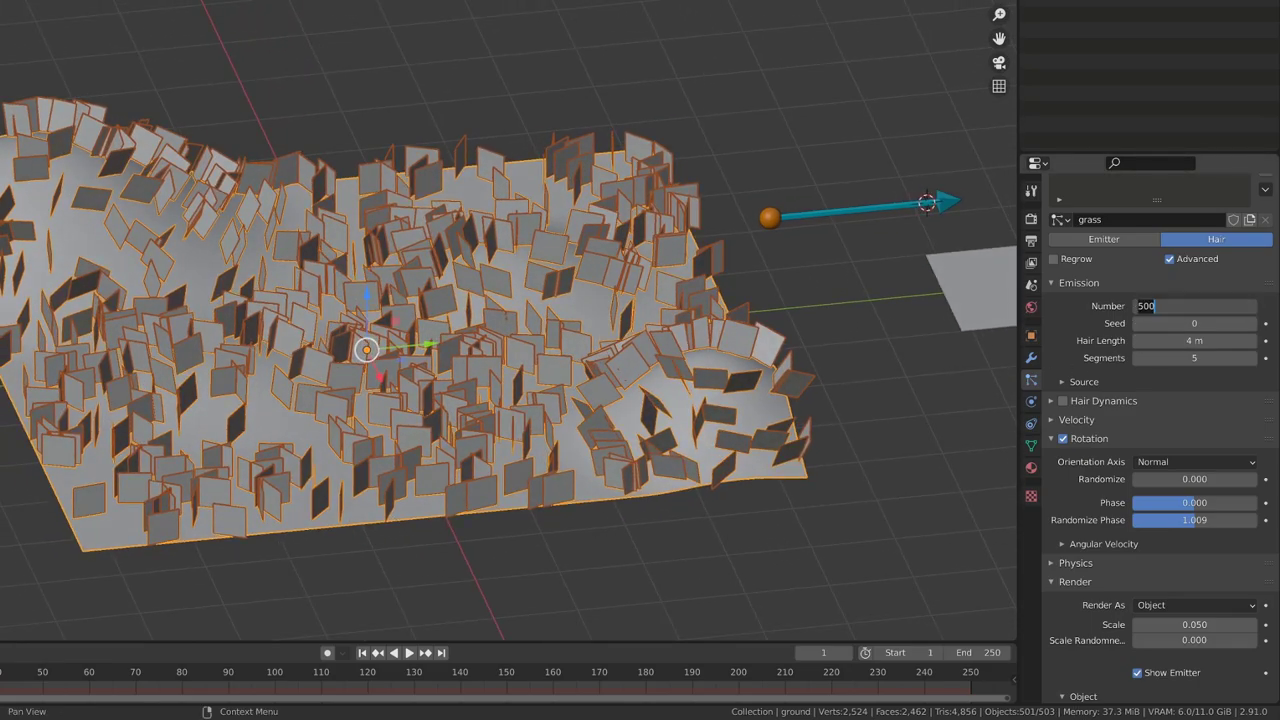
{"action": "key", "text": "Return"}
{"action": "mouse_move", "coordinate": [461, 370]}
{"action": "middle_mouse_down"}
{"action": "mouse_move", "coordinate": [461, 332]}
{"action": "mouse_move", "coordinate": [461, 346]}
{"action": "middle_mouse_up"}
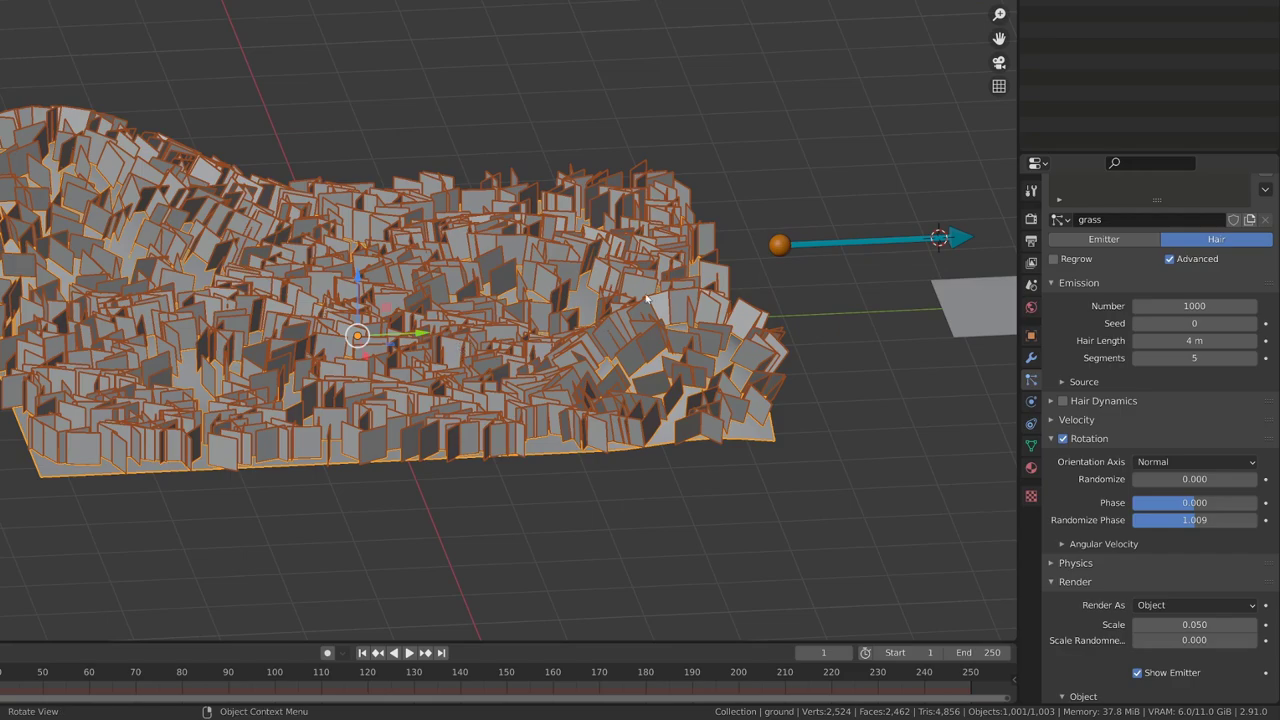
{"action": "scroll", "coordinate": [671, 299], "scroll_direction": "down", "scroll_amount": 1}
{"action": "middle_click_drag", "start_coordinate": [778, 328], "coordinate": [695, 327], "text": "shift"}
{"action": "scroll", "coordinate": [1172, 518], "scroll_direction": "down", "scroll_amount": 3}
{"action": "left_click", "coordinate": [1200, 514]}
{"action": "left_click", "coordinate": [1063, 523]}
{"action": "mouse_move", "coordinate": [1194, 514]}
{"action": "left_mouse_down"}
{"action": "mouse_move", "coordinate": [1266, 514]}
{"action": "mouse_move", "coordinate": [1183, 532]}
{"action": "mouse_move", "coordinate": [1216, 530]}
{"action": "mouse_move", "coordinate": [1201, 514]}
{"action": "left_mouse_up"}
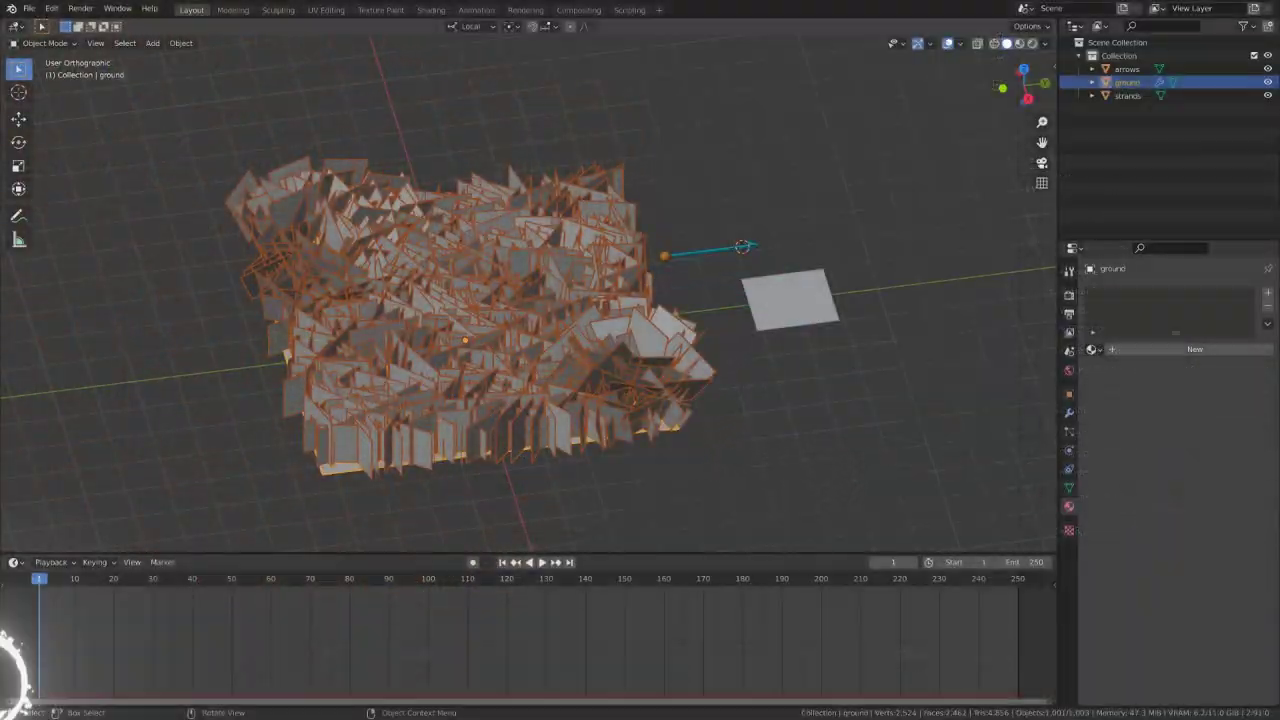
Step: Deselect everything, try Rendered shading, and settle on Material Preview for the viewport
{"action": "key", "text": "alt+a"}
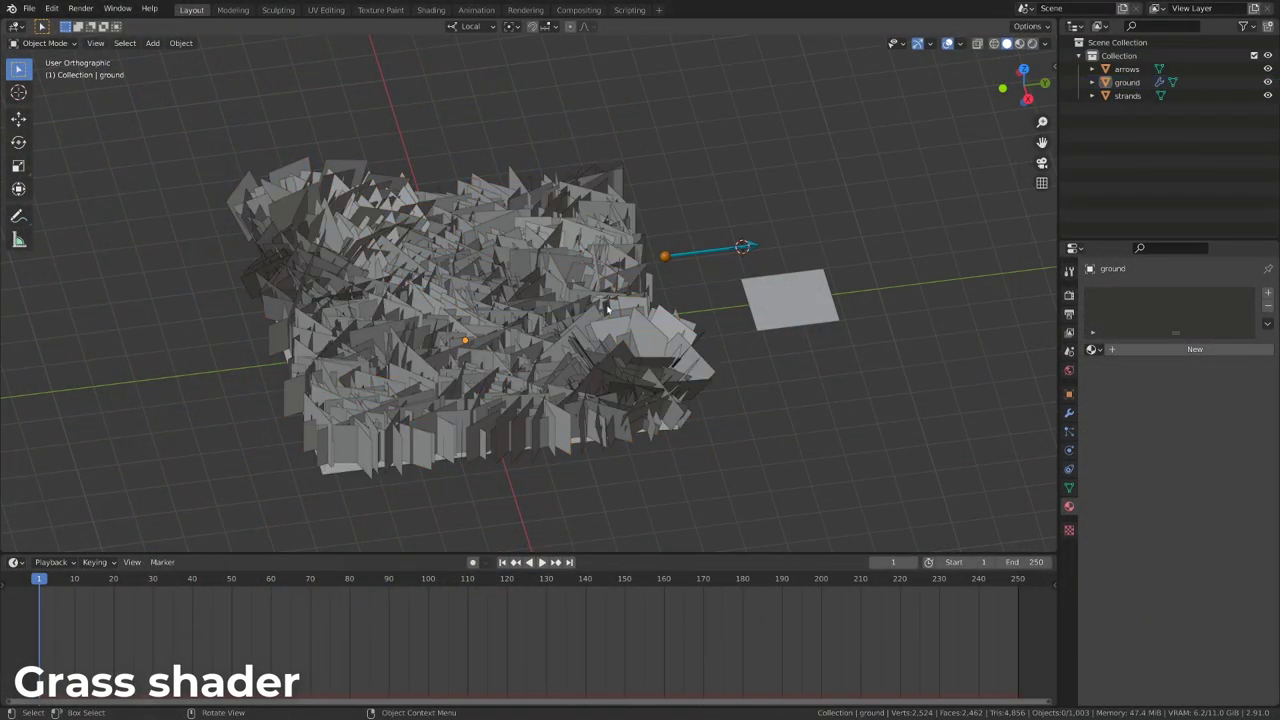
{"action": "key", "text": "z"}
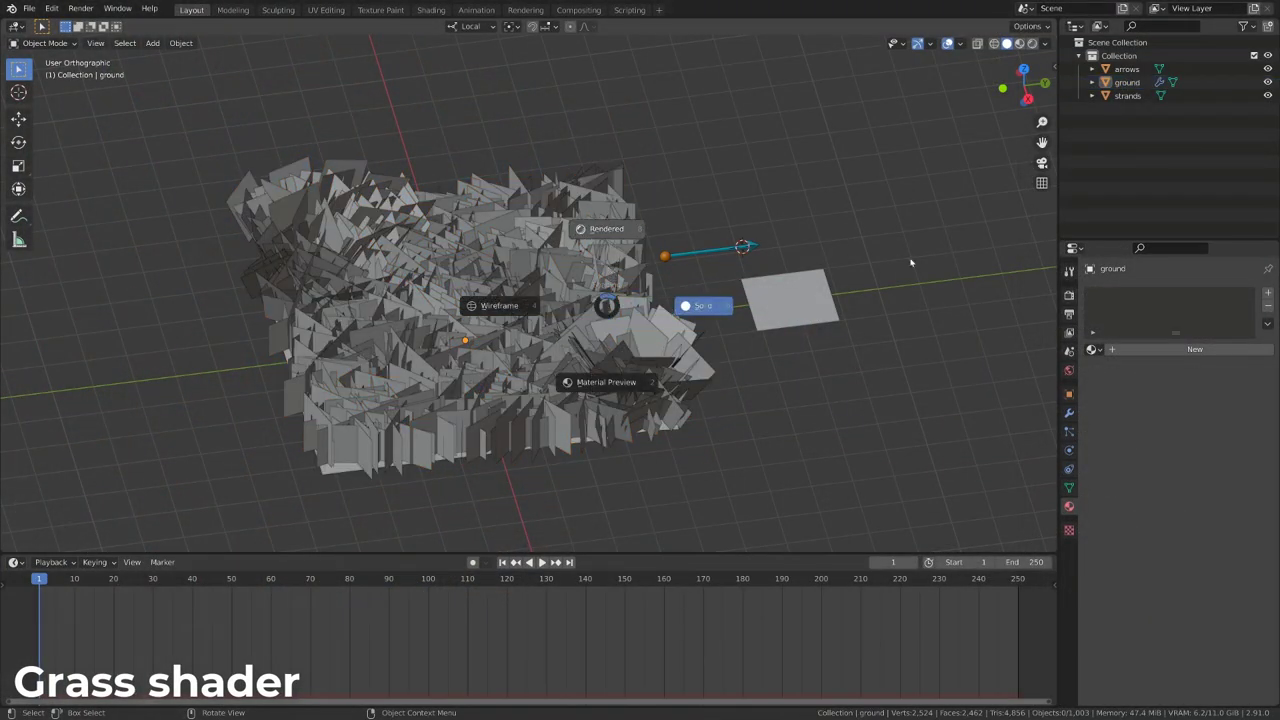
{"action": "left_click", "coordinate": [606, 232]}
{"action": "left_click", "coordinate": [1069, 297]}
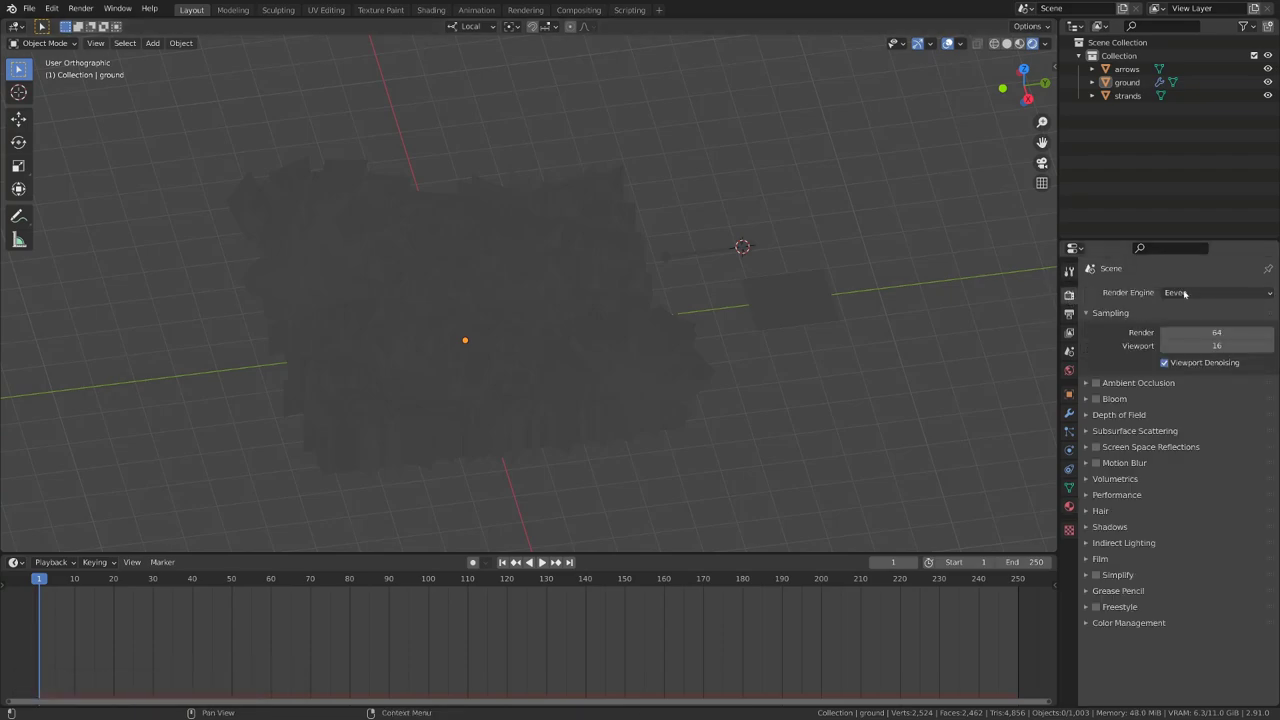
{"action": "key", "text": "z"}
{"action": "left_click", "coordinate": [800, 326]}
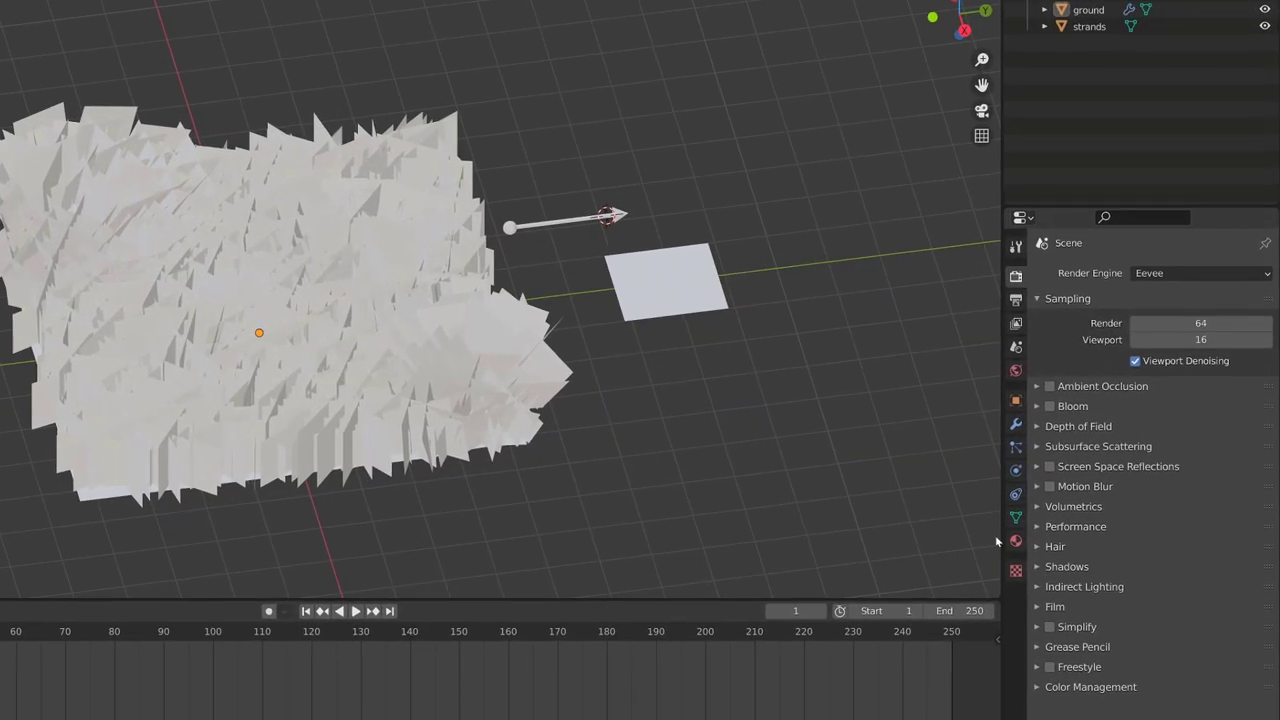
Step: Add a new material to the ground object and name it ground
{"action": "left_click", "coordinate": [1015, 540]}
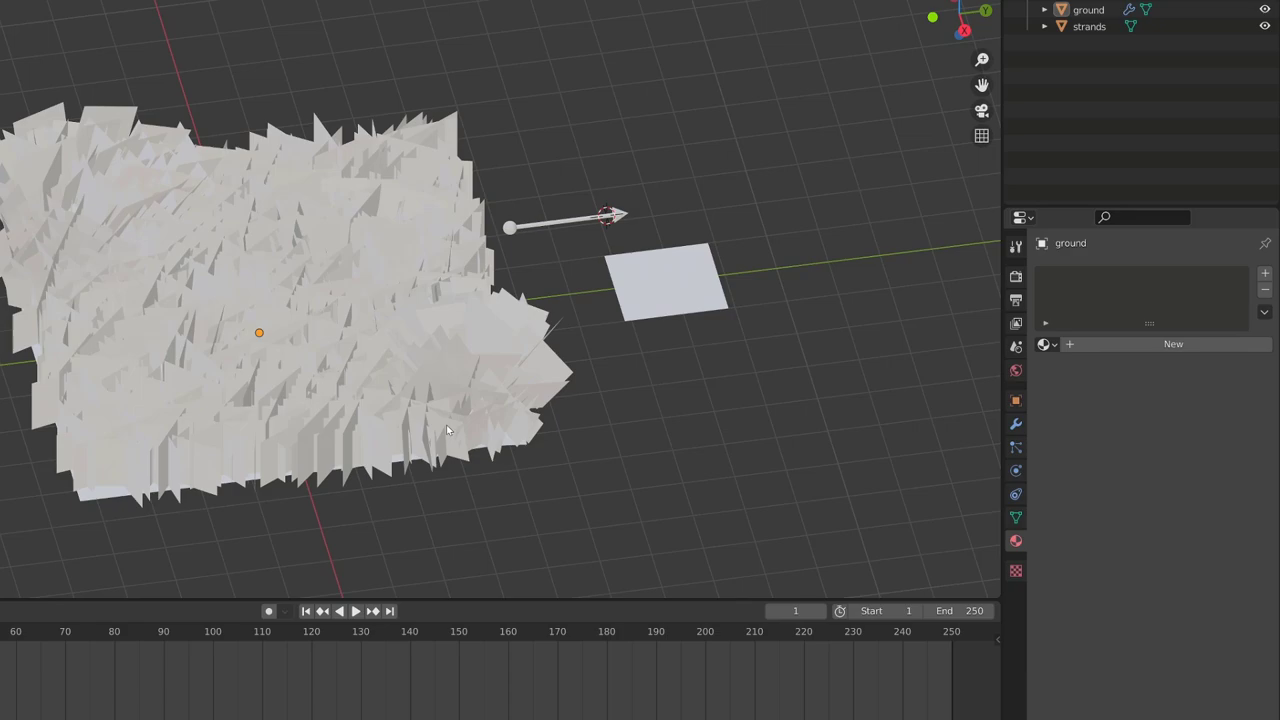
{"action": "left_click", "coordinate": [447, 429]}
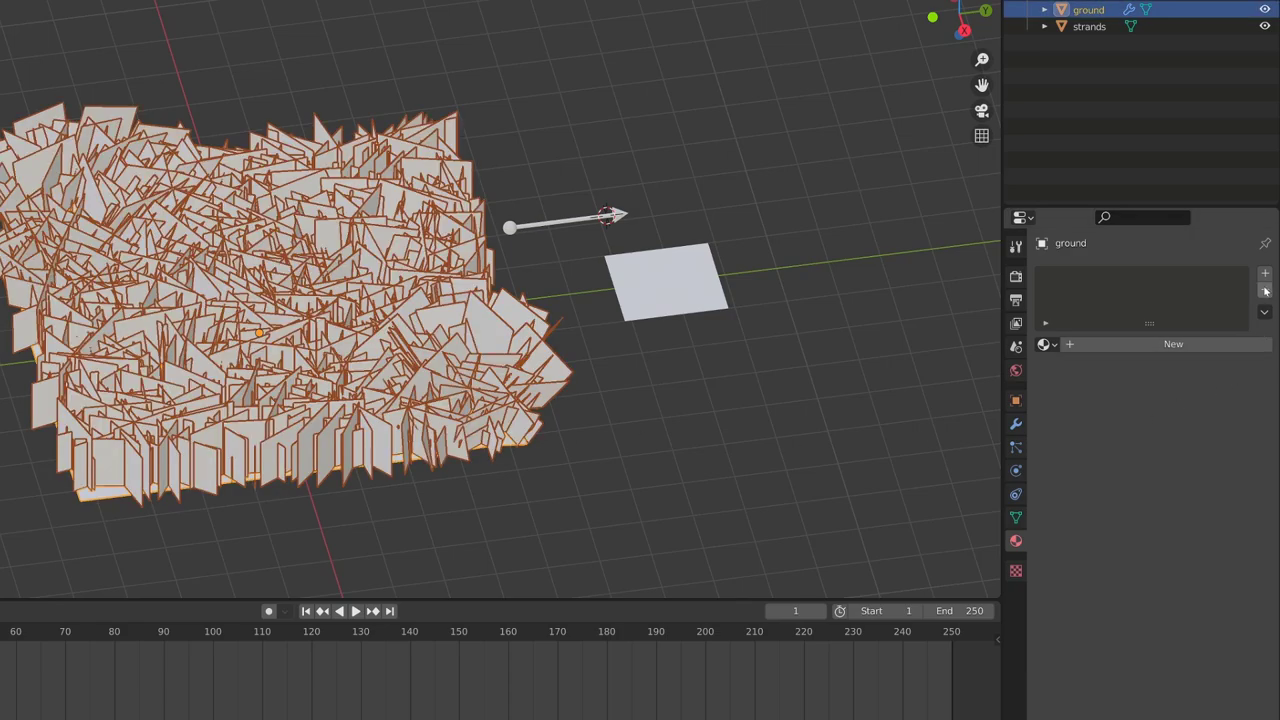
{"action": "left_click", "coordinate": [1265, 275]}
{"action": "left_click", "coordinate": [1134, 344]}
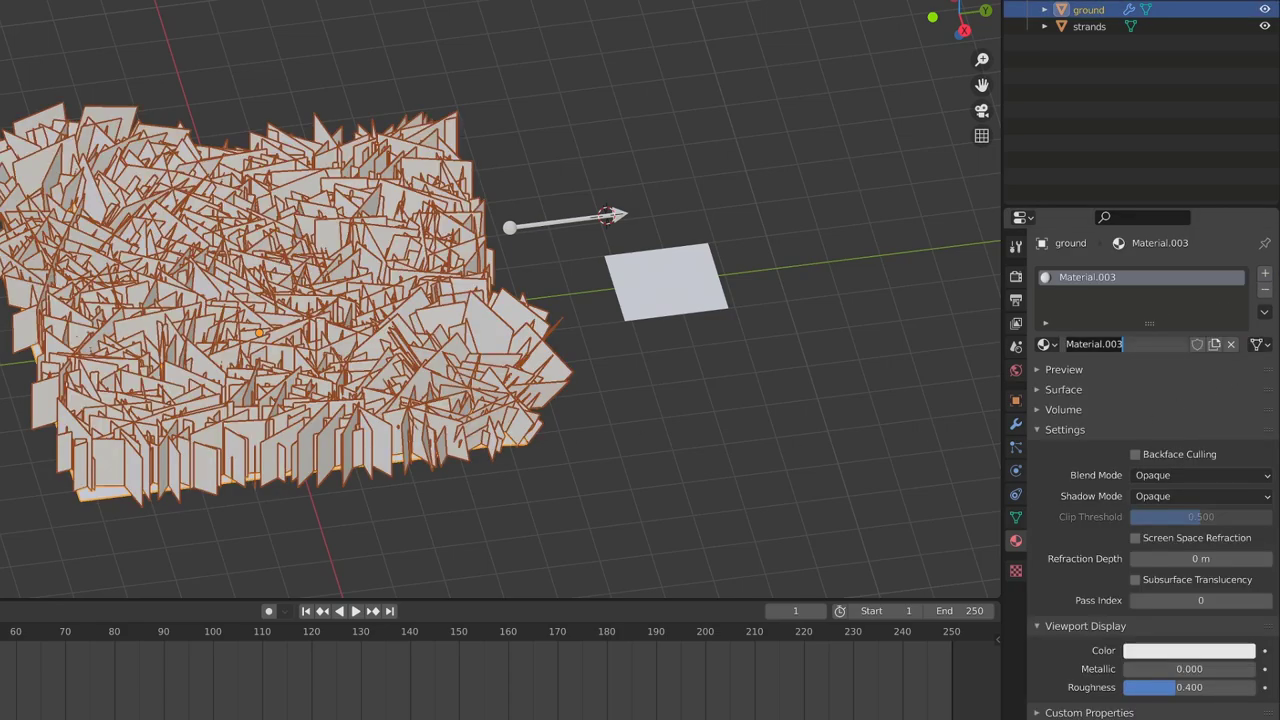
{"action": "type", "text": "ground"}
{"action": "key", "text": "Return"}
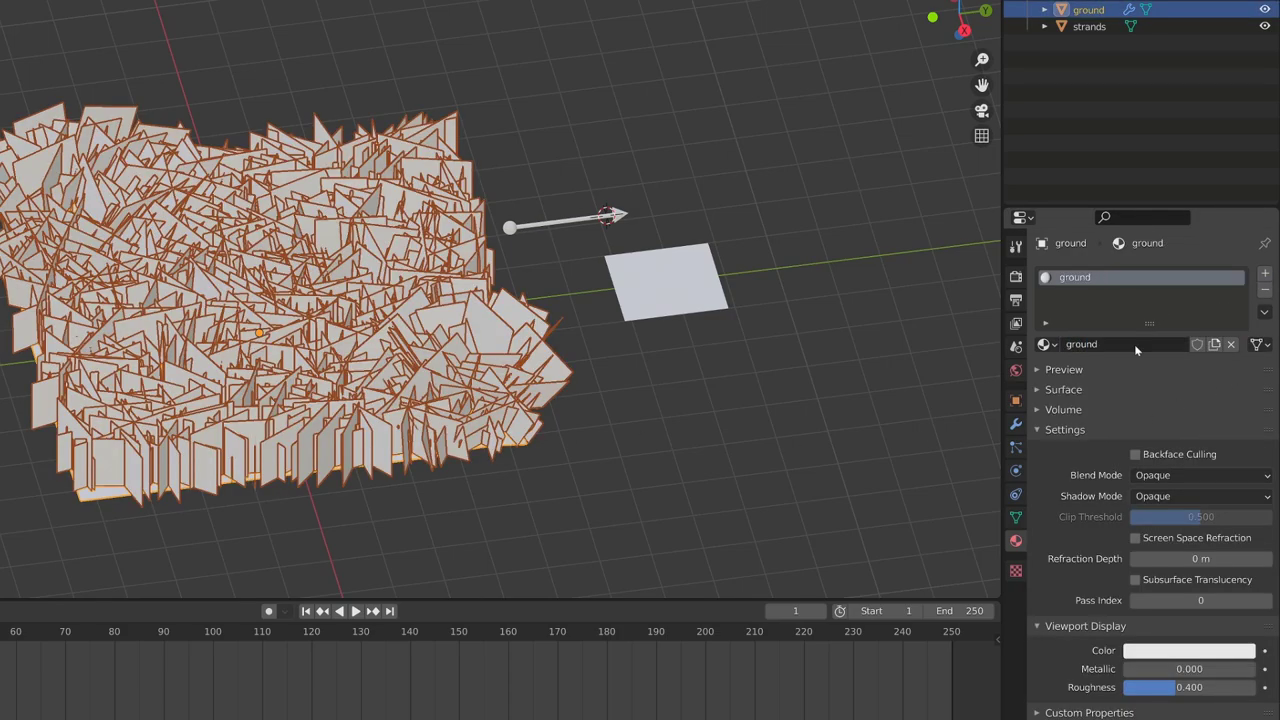
Step: Set the ground material's base color to a bright yellow-green
{"action": "left_click", "coordinate": [1064, 429]}
{"action": "left_click", "coordinate": [1063, 392]}
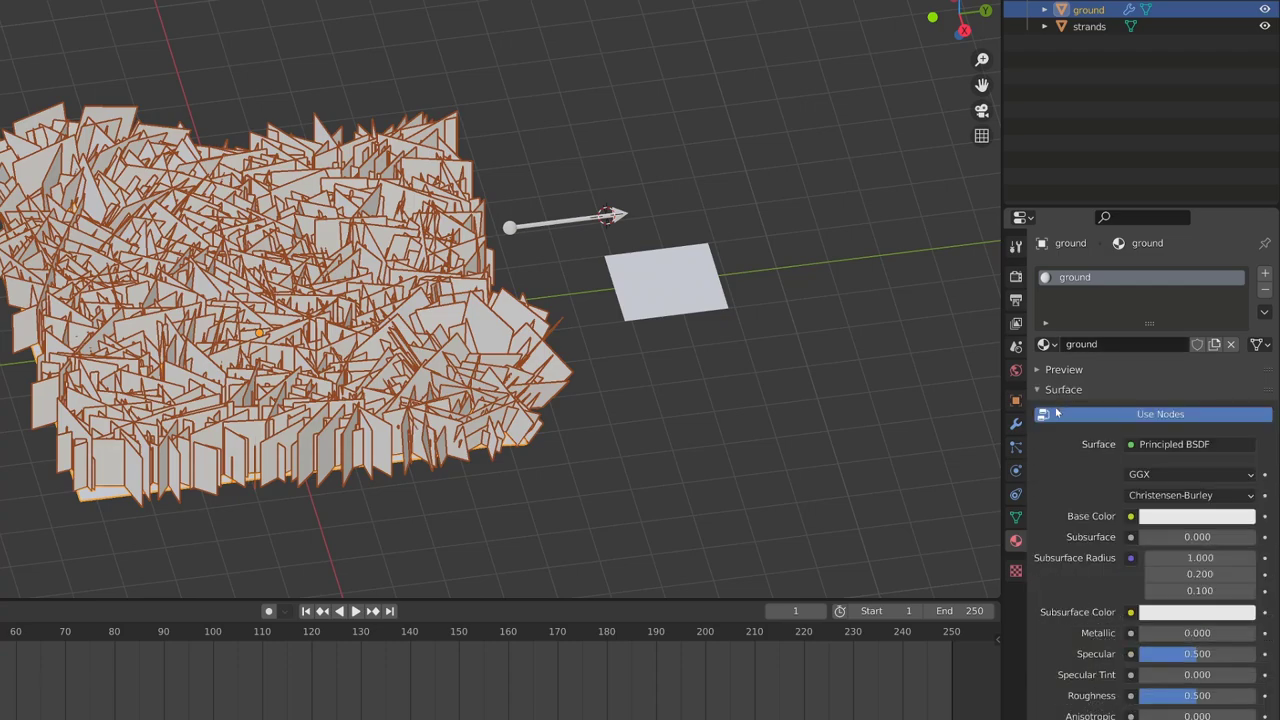
{"action": "left_click", "coordinate": [1172, 517]}
{"action": "left_click", "coordinate": [1129, 339]}
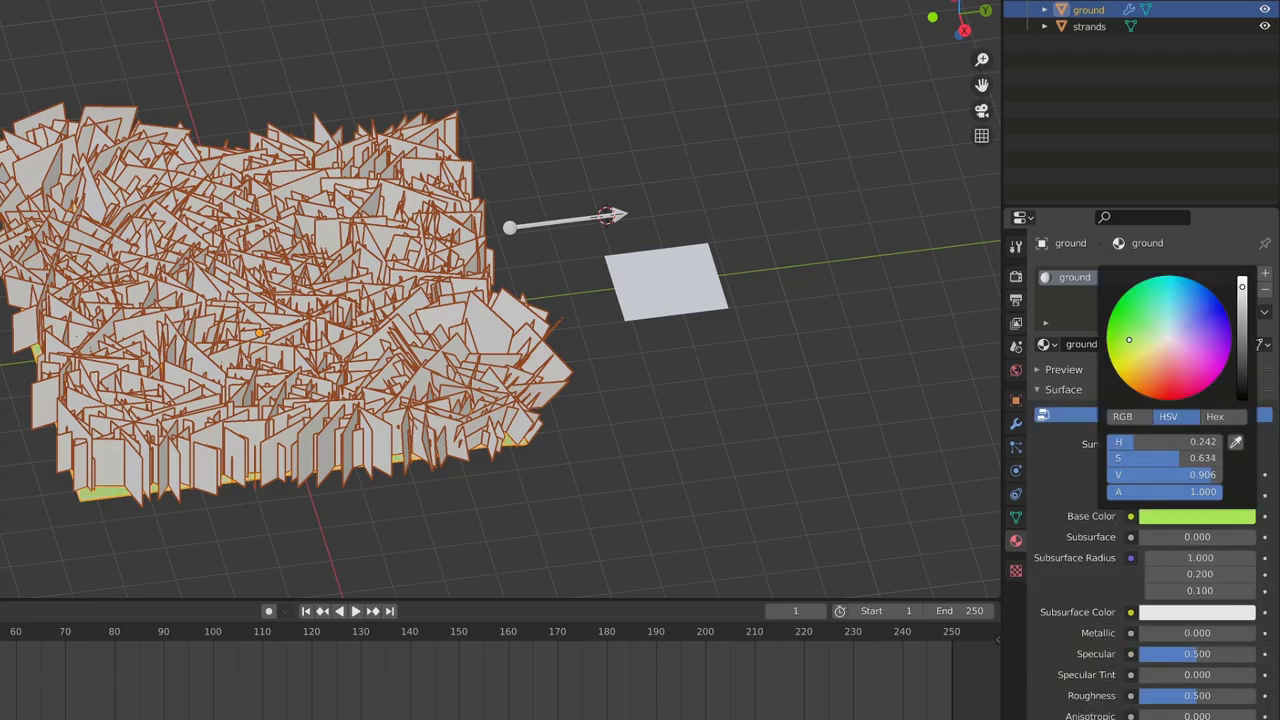
{"action": "left_click_drag", "start_coordinate": [1238, 292], "coordinate": [1240, 283]}
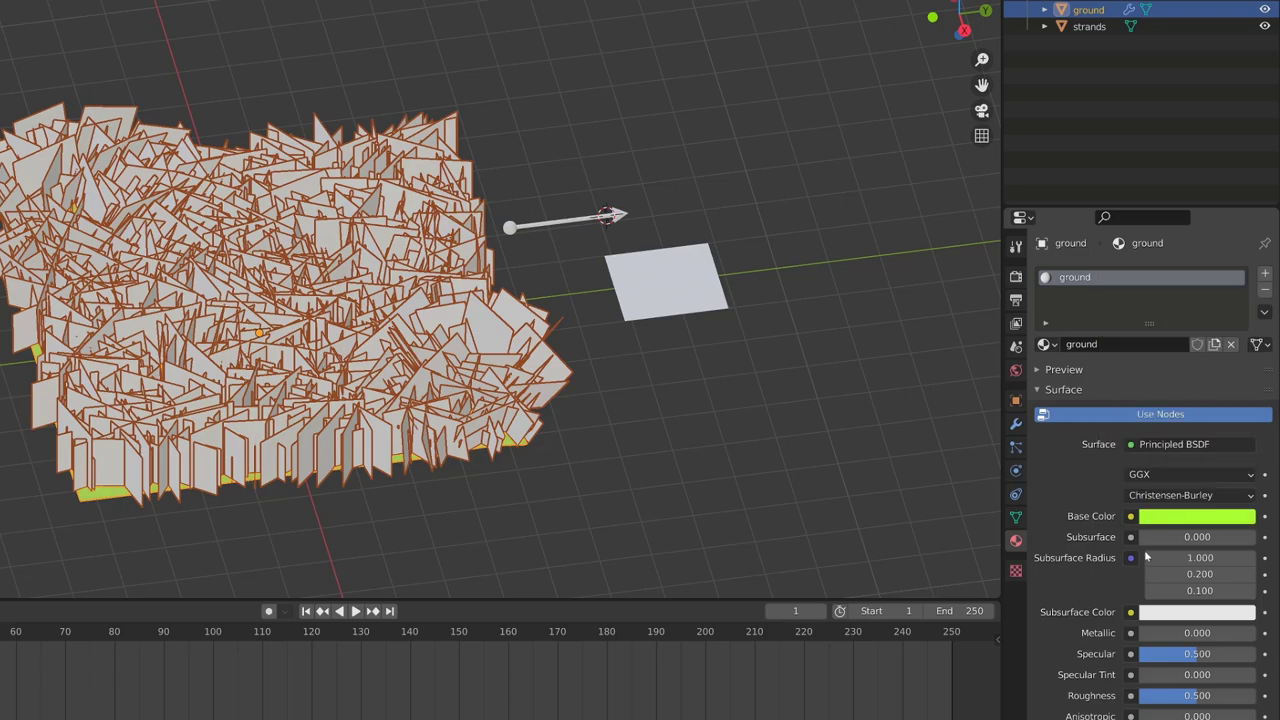
Step: Set the ground material's specular to 0.1 and its roughness to 0.7
{"action": "scroll", "coordinate": [1160, 450], "scroll_direction": "down", "scroll_amount": 5}
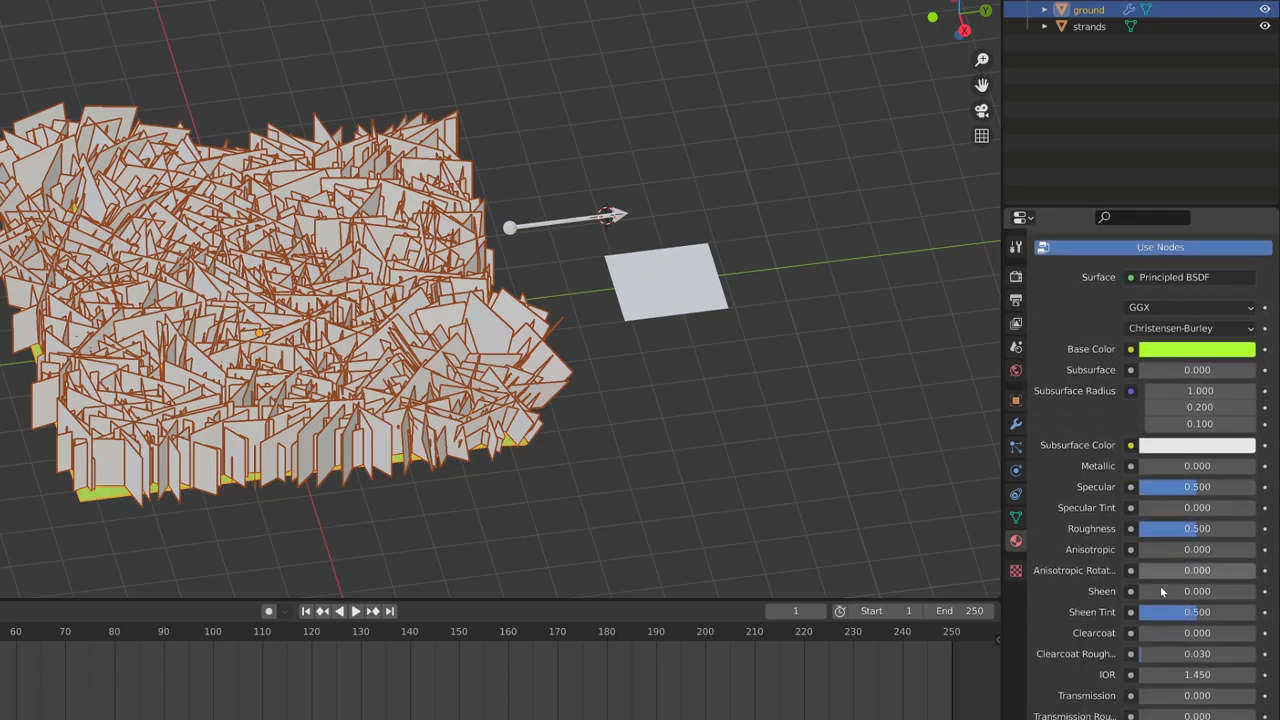
{"action": "left_click", "coordinate": [1170, 487]}
{"action": "type", "text": "0.1"}
{"action": "key", "text": "Return"}
{"action": "left_click", "coordinate": [1172, 528]}
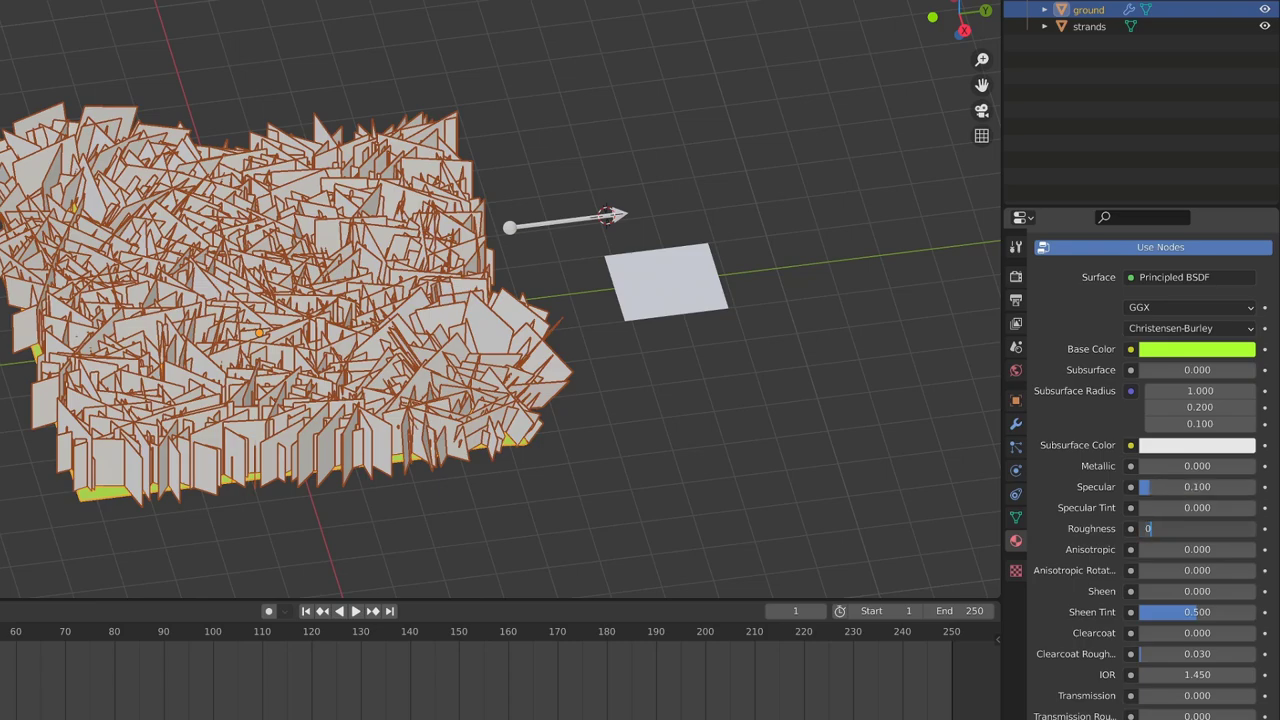
Step: Hide the grass particles in the viewport to inspect the colored ground, and show them again
{"action": "middle_click_drag", "start_coordinate": [165, 515], "coordinate": [185, 510]}
{"action": "left_click", "coordinate": [1015, 447]}
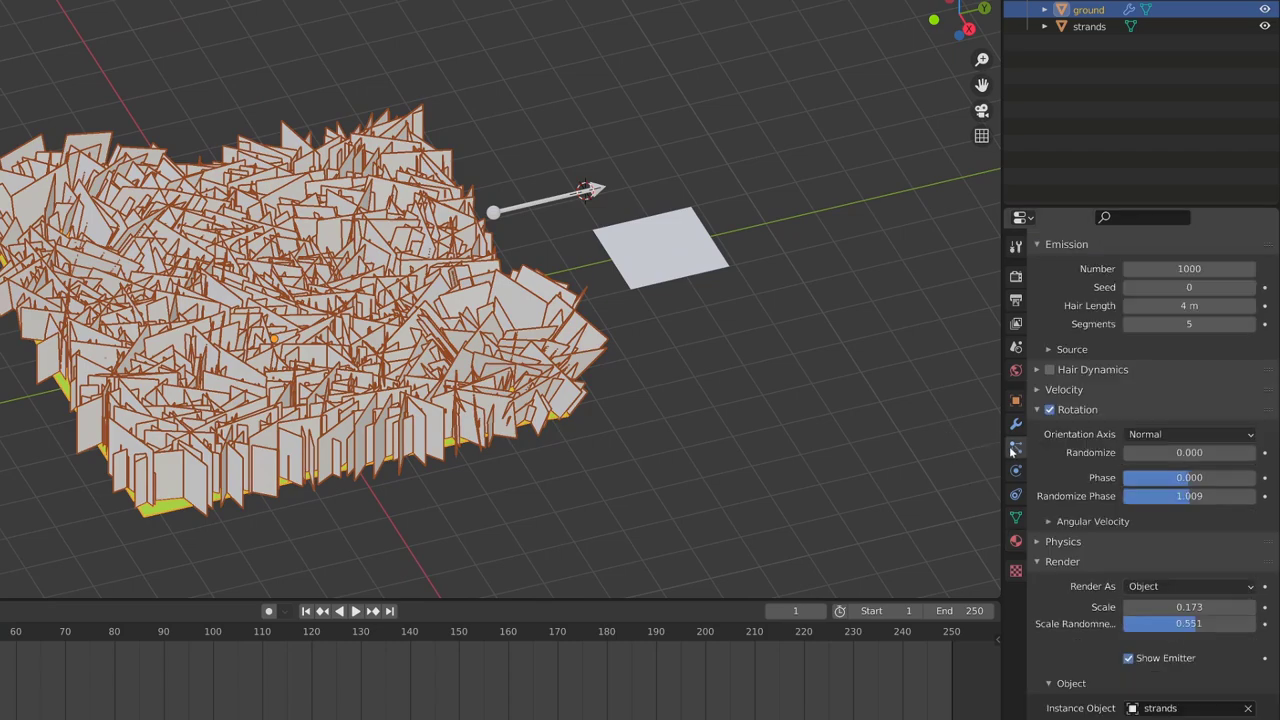
{"action": "scroll", "coordinate": [1063, 428], "scroll_direction": "up", "scroll_amount": 5}
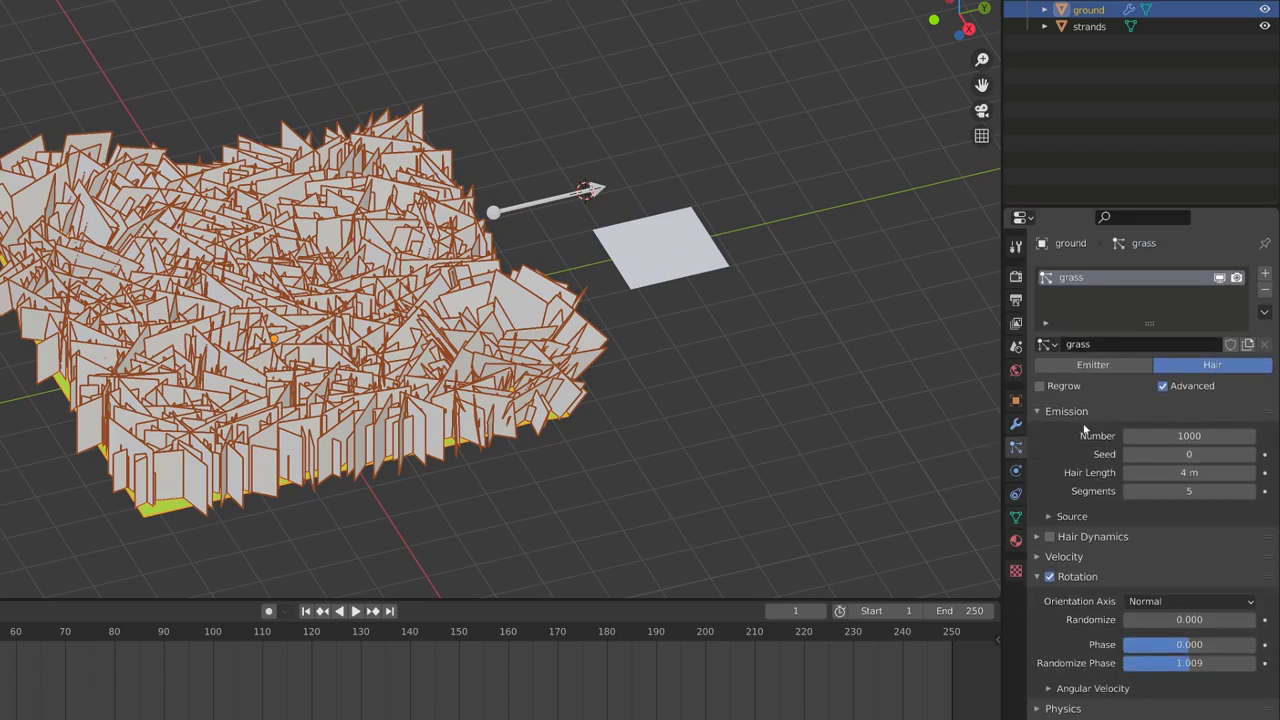
{"action": "left_click", "coordinate": [1219, 278]}
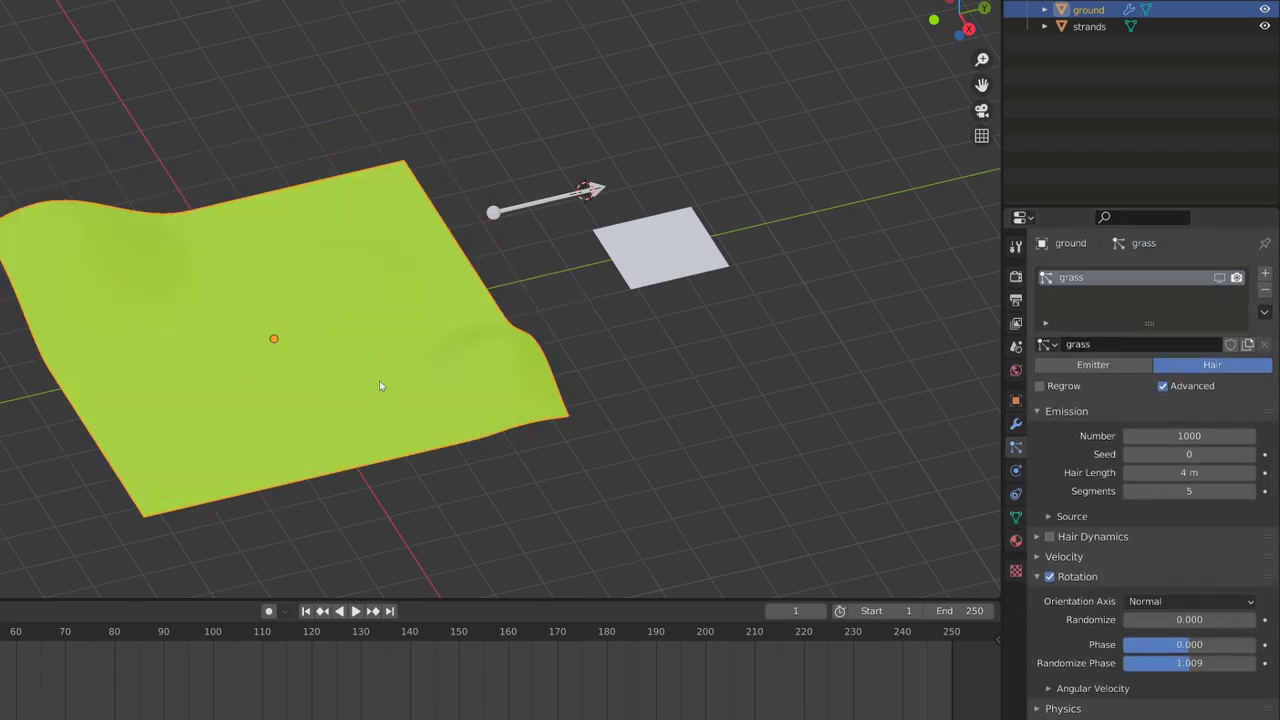
{"action": "left_click", "coordinate": [1219, 278]}
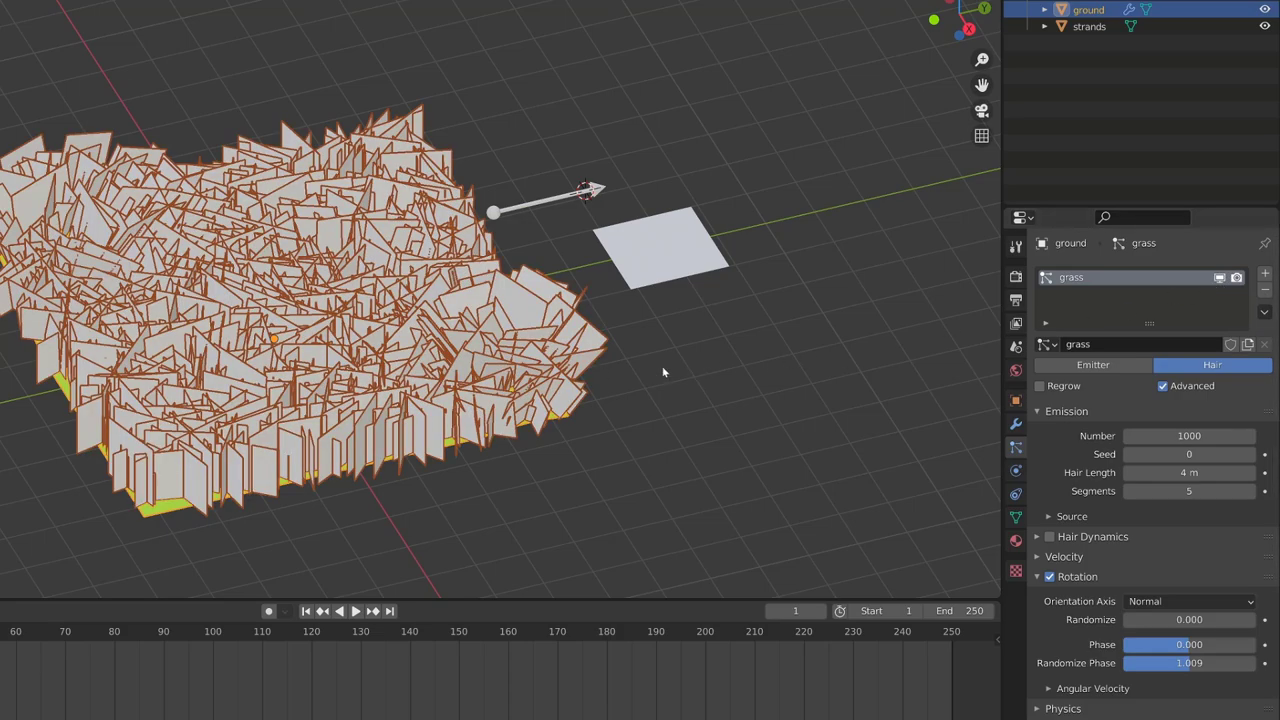
Step: Assign the existing ground material to the strands plane
{"action": "middle_click_drag", "start_coordinate": [651, 371], "coordinate": [610, 347]}
{"action": "left_click", "coordinate": [661, 301]}
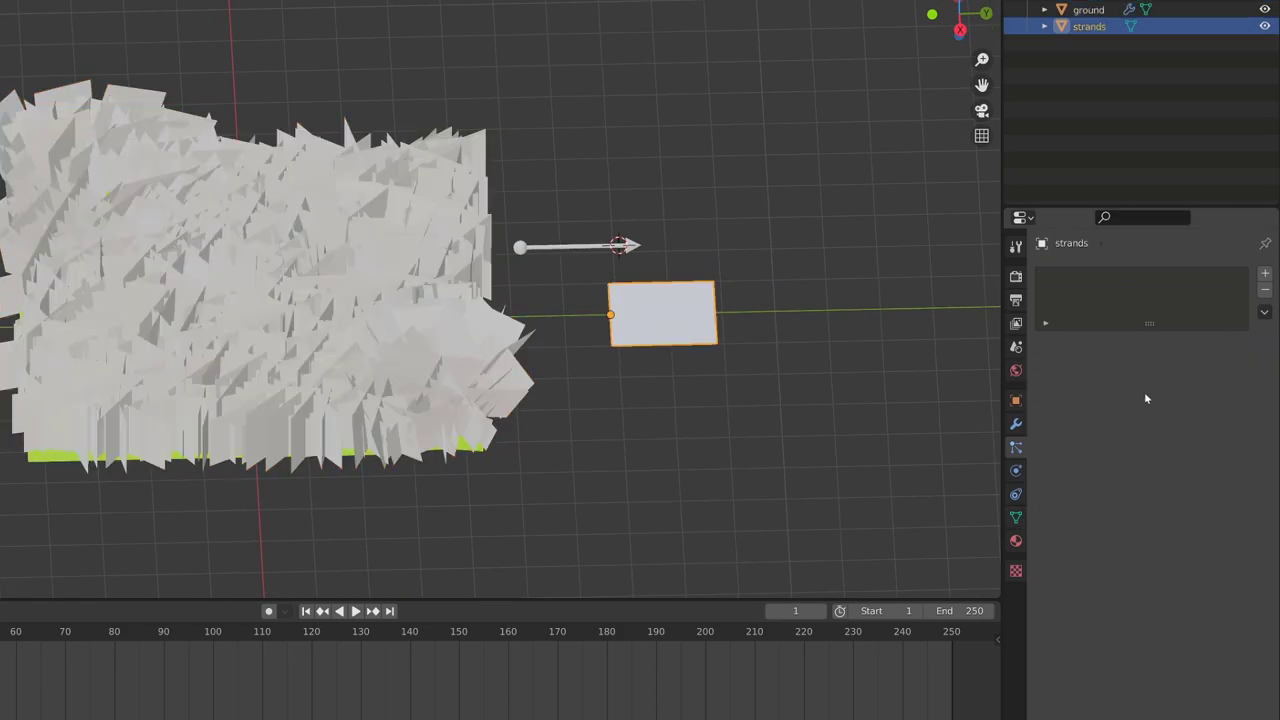
{"action": "left_click", "coordinate": [1016, 540]}
{"action": "left_click", "coordinate": [1043, 344]}
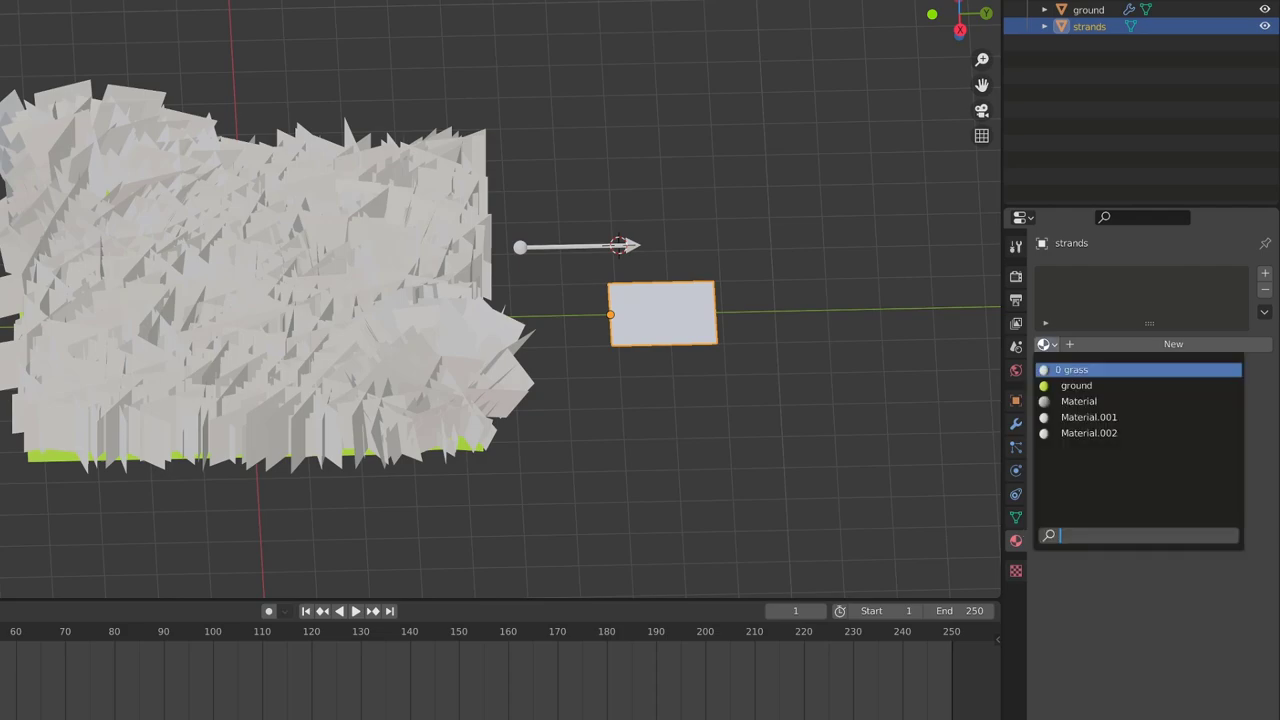
{"action": "left_click", "coordinate": [1076, 385]}
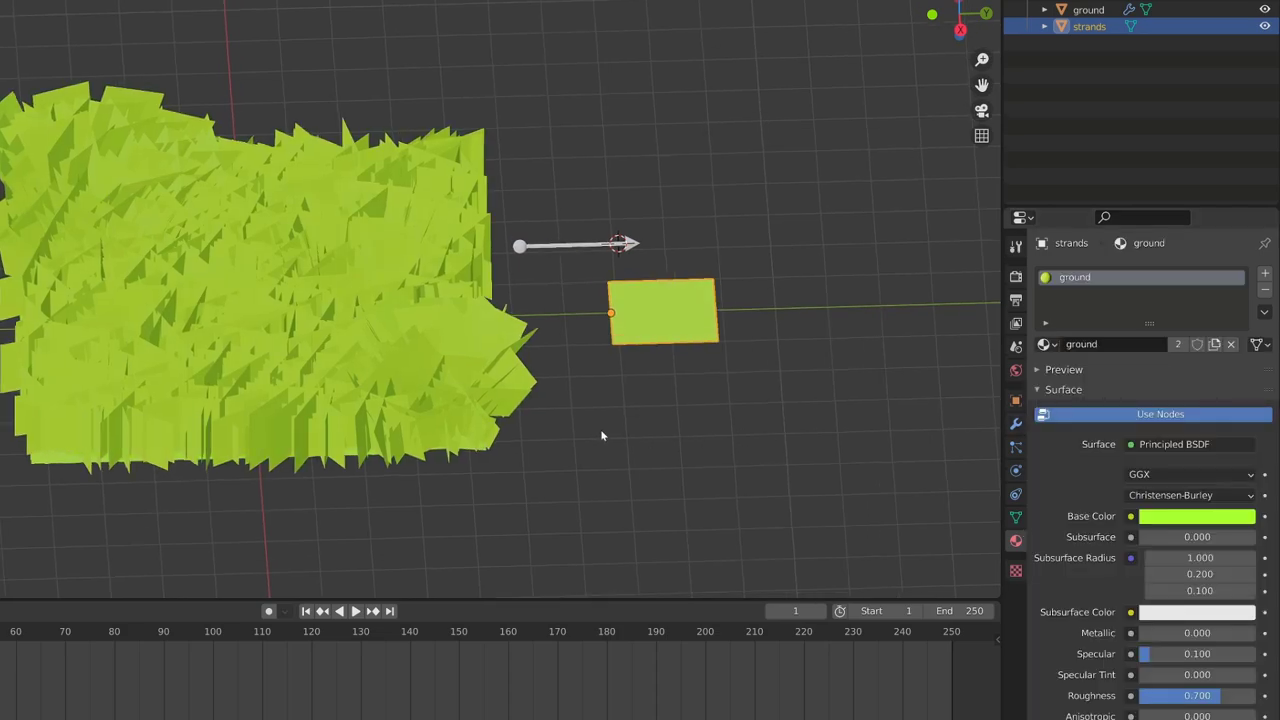
Step: Switch the strands plane to Texture Paint mode and show the paint tool settings
{"action": "middle_click_drag", "start_coordinate": [604, 429], "coordinate": [442, 402]}
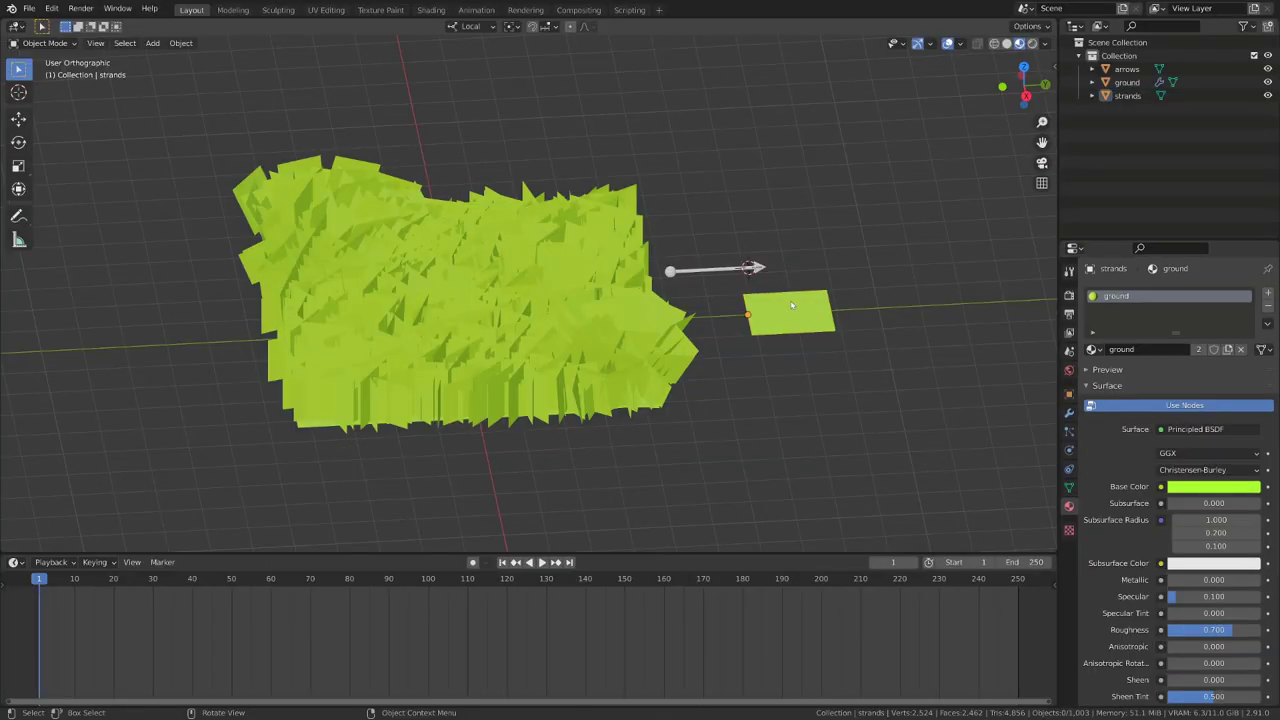
{"action": "middle_click_drag", "start_coordinate": [796, 289], "coordinate": [663, 295]}
{"action": "key", "text": "ctrl+Tab"}
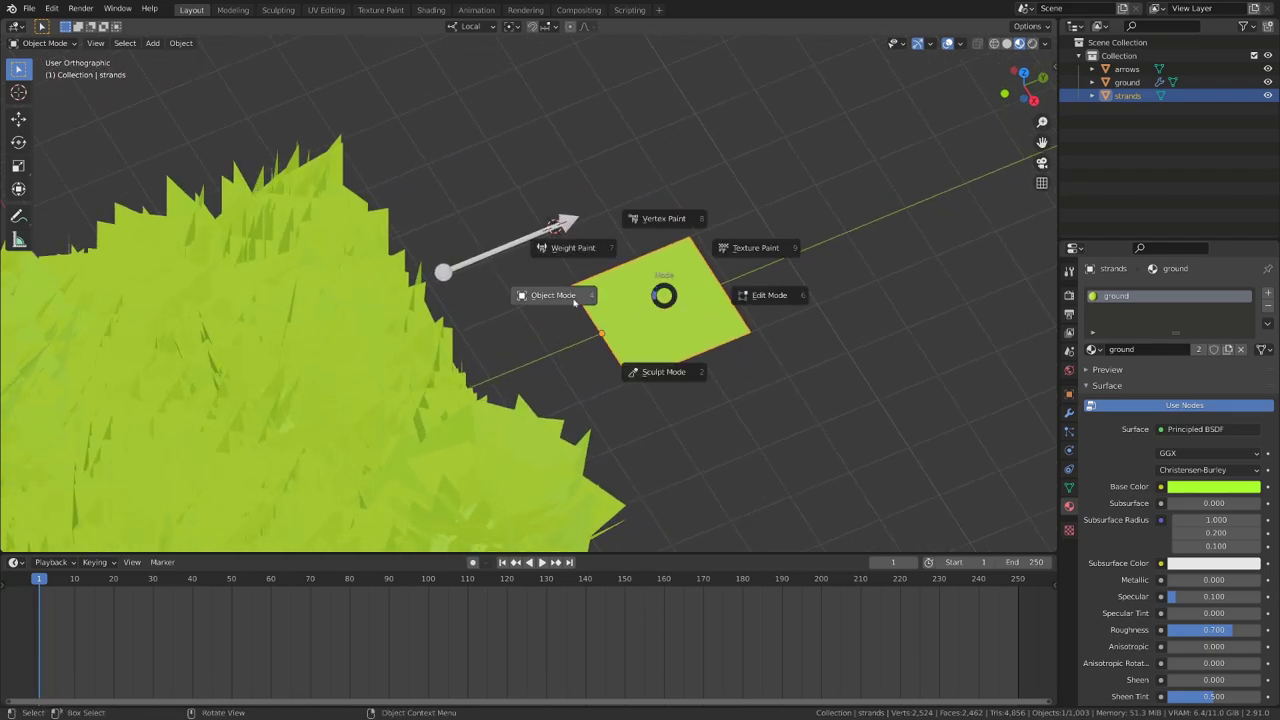
{"action": "left_click", "coordinate": [787, 247]}
{"action": "key", "text": "n"}
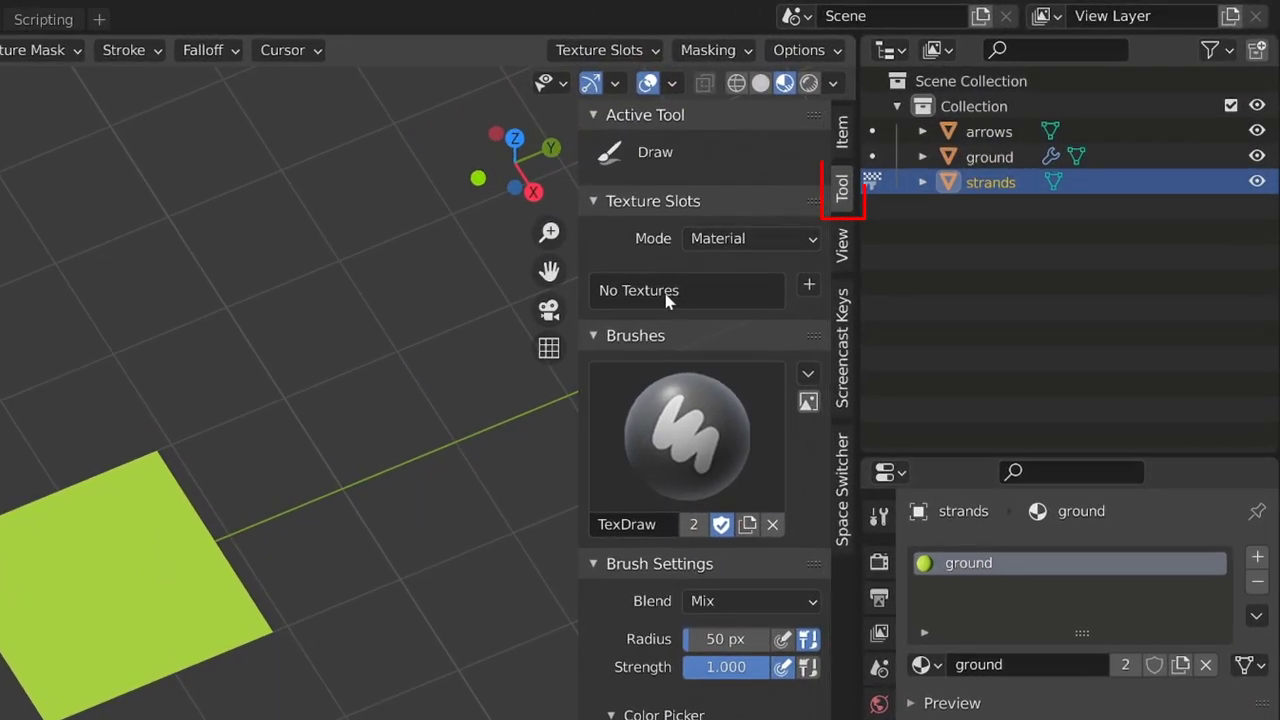
Step: Add a Base Color paint texture named strand-mask at 1024 × 1024 px to the plane's material
{"action": "left_click", "coordinate": [809, 287]}
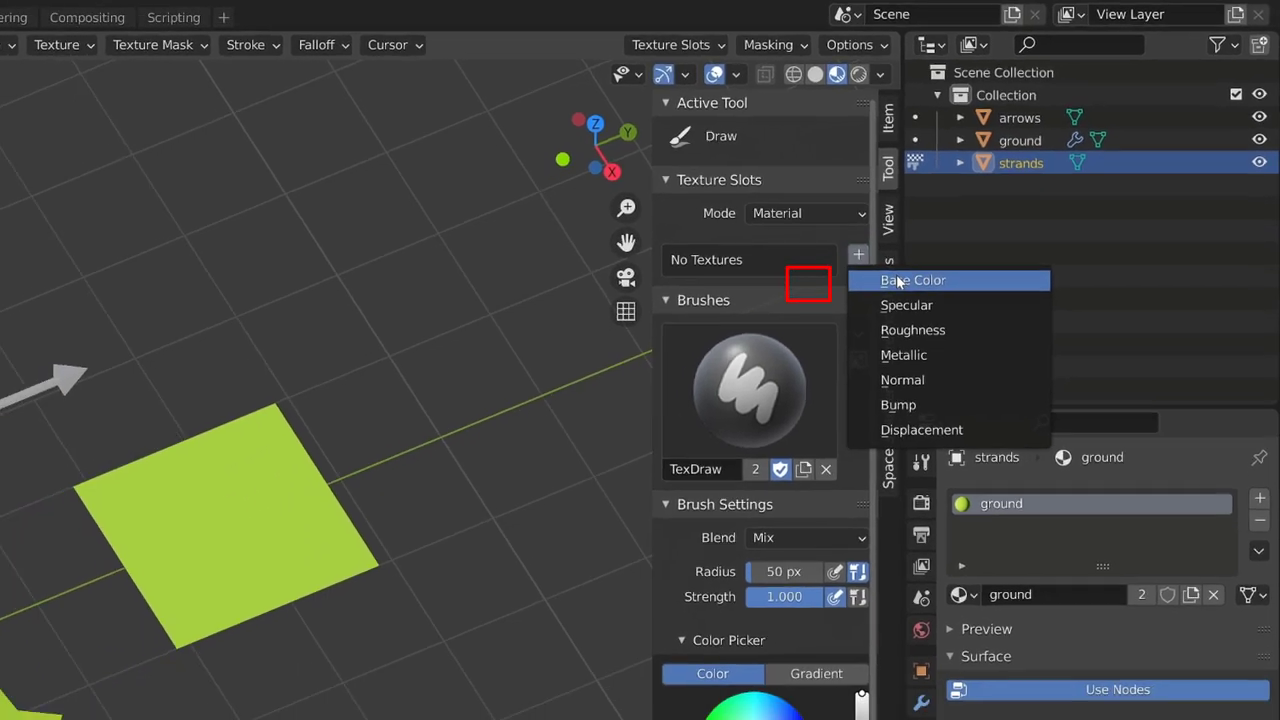
{"action": "left_click", "coordinate": [870, 313]}
{"action": "type", "text": "strand-mask"}
{"action": "key", "text": "Return"}
{"action": "left_click", "coordinate": [1069, 271]}
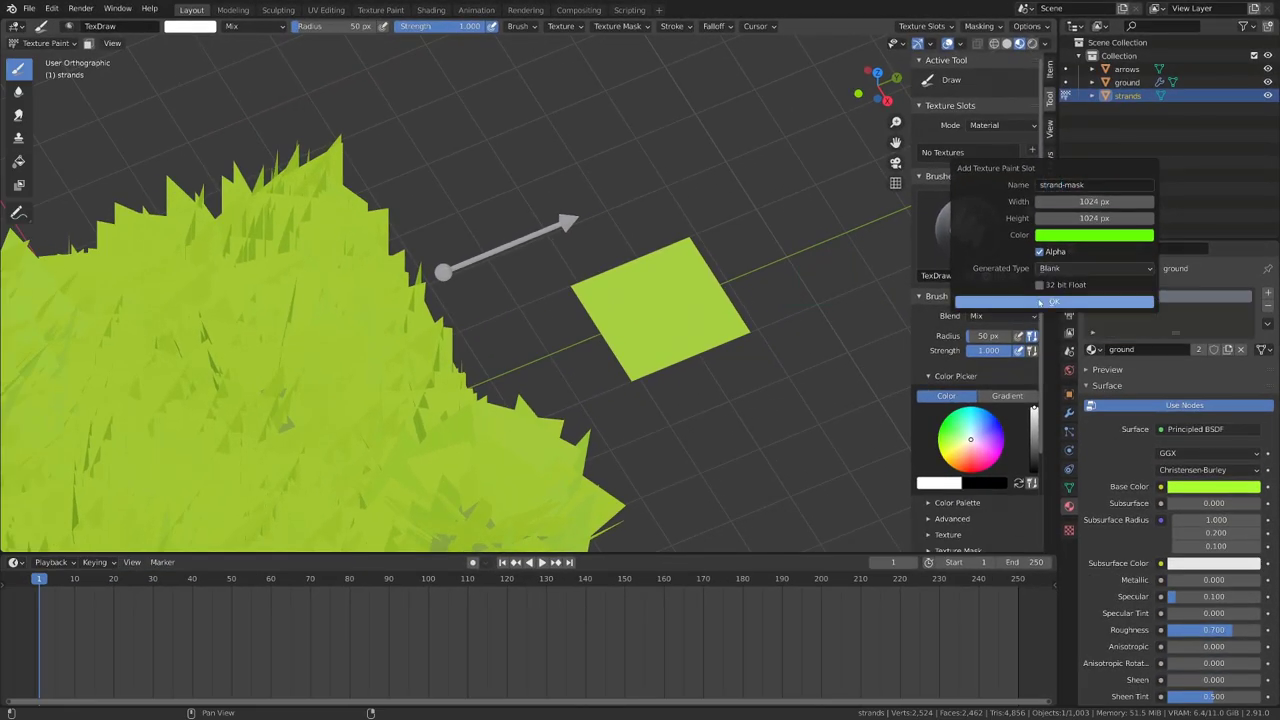
{"action": "left_click", "coordinate": [1052, 301]}
Step: Fill the whole strands plane texture with black
{"action": "left_click", "coordinate": [19, 160]}
{"action": "key", "text": "x"}
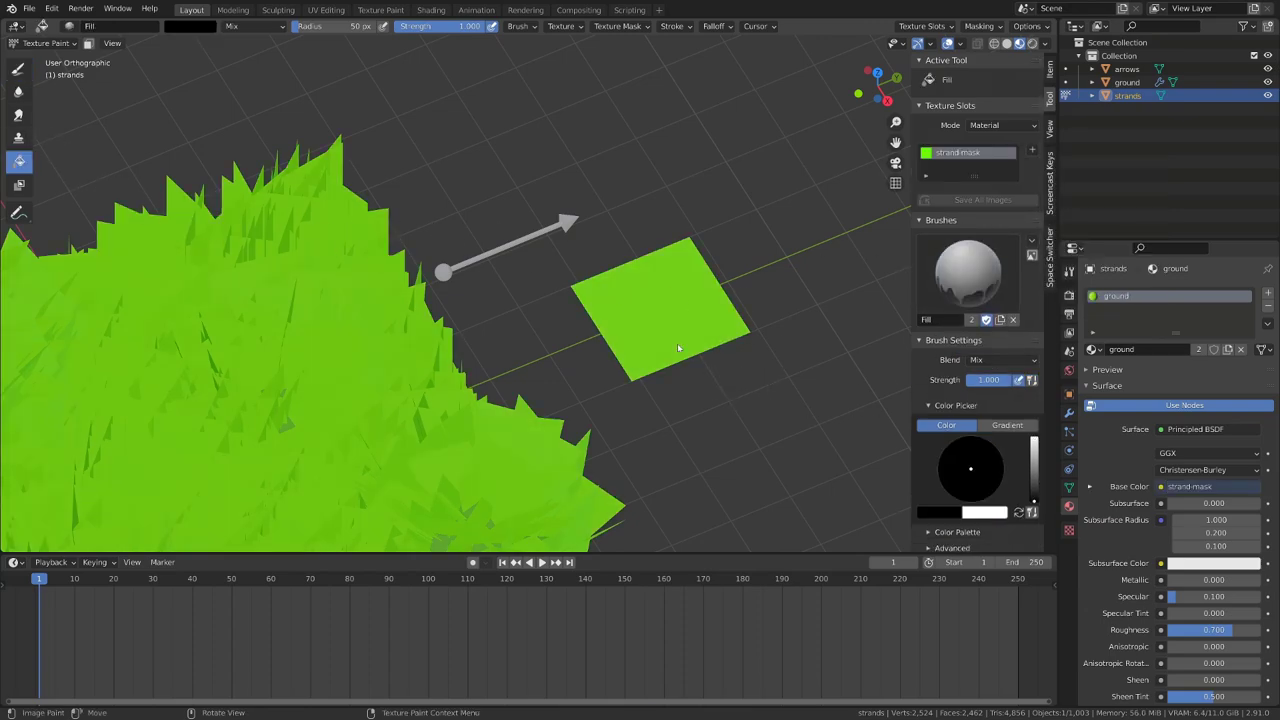
{"action": "left_click", "coordinate": [674, 322]}
Step: Paint white grass blades growing from the plane's origin edge and trim them to sharp tips with black
{"action": "left_click_drag", "start_coordinate": [490, 415], "coordinate": [575, 338]}
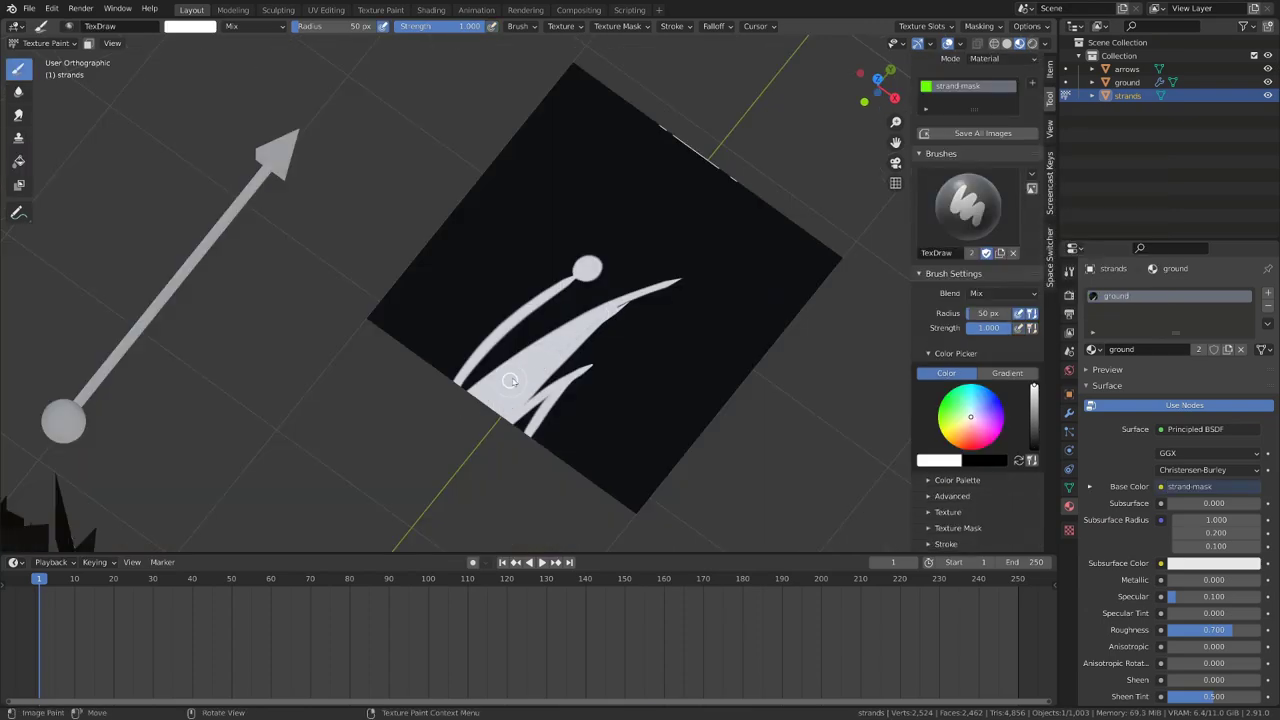
{"action": "left_click_drag", "start_coordinate": [520, 430], "coordinate": [470, 310]}
{"action": "key", "text": "x"}
{"action": "left_click_drag", "start_coordinate": [600, 295], "coordinate": [566, 263]}
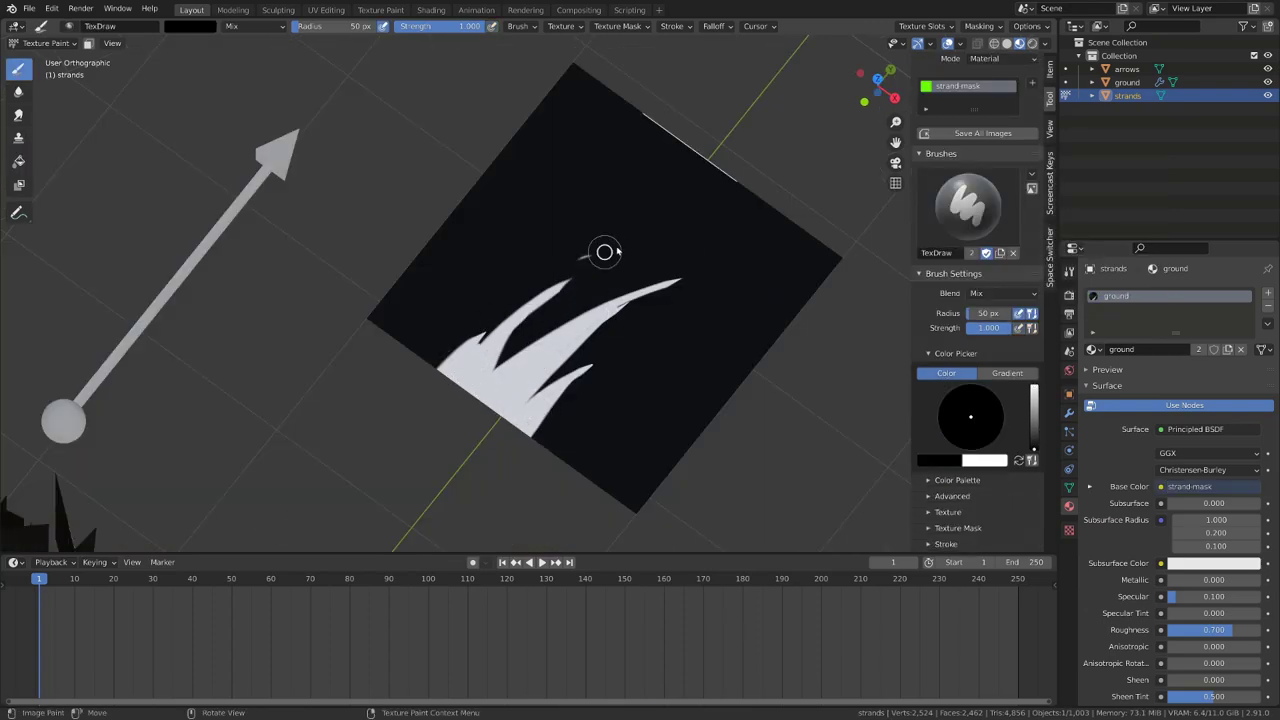
{"action": "left_click_drag", "start_coordinate": [680, 300], "coordinate": [580, 345]}
{"action": "left_click_drag", "start_coordinate": [590, 370], "coordinate": [515, 450]}
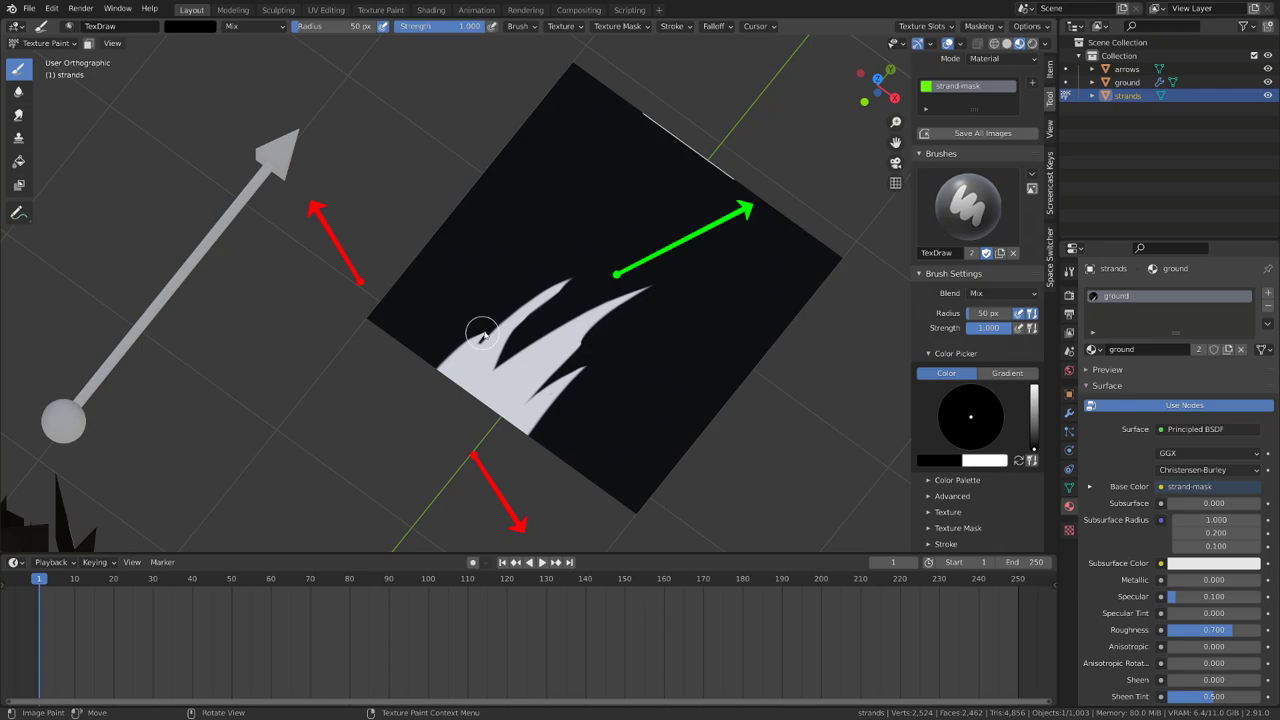
{"action": "left_click_drag", "start_coordinate": [455, 370], "coordinate": [528, 300]}
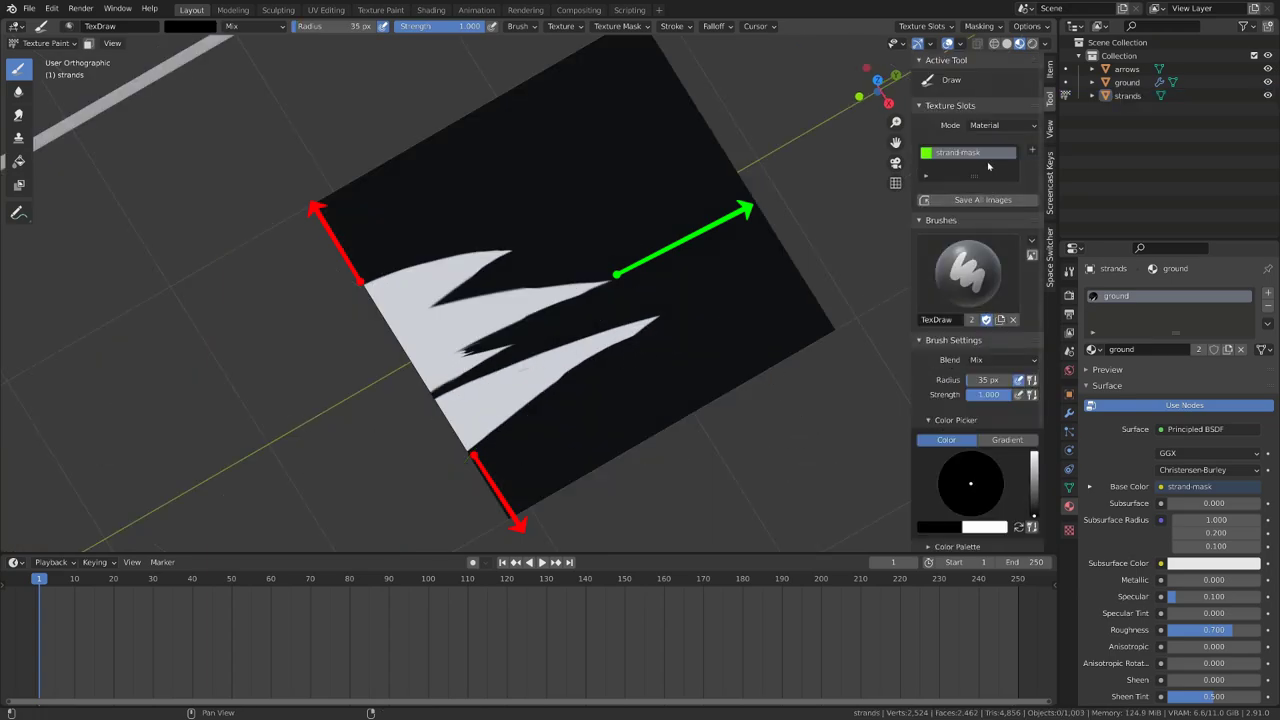
Step: Save the painted strand-mask image and save the project as stylised grass.blend
{"action": "left_click", "coordinate": [980, 201]}
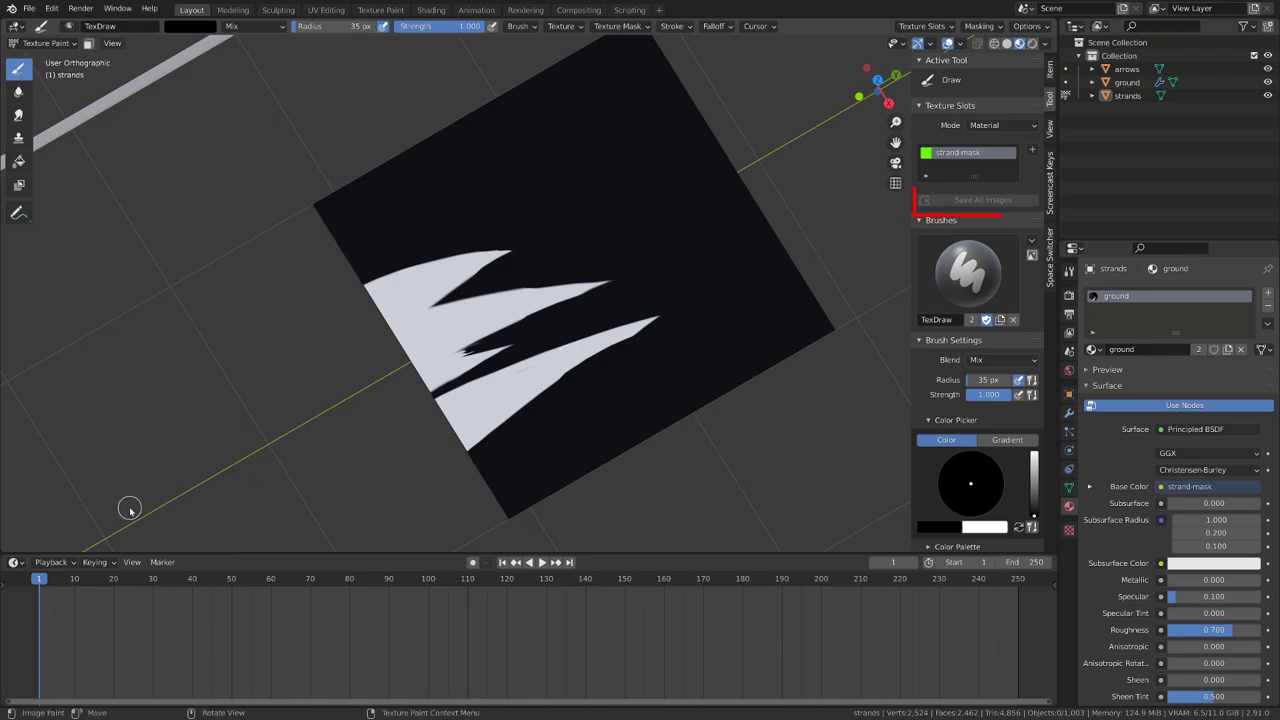
{"action": "left_click", "coordinate": [29, 8]}
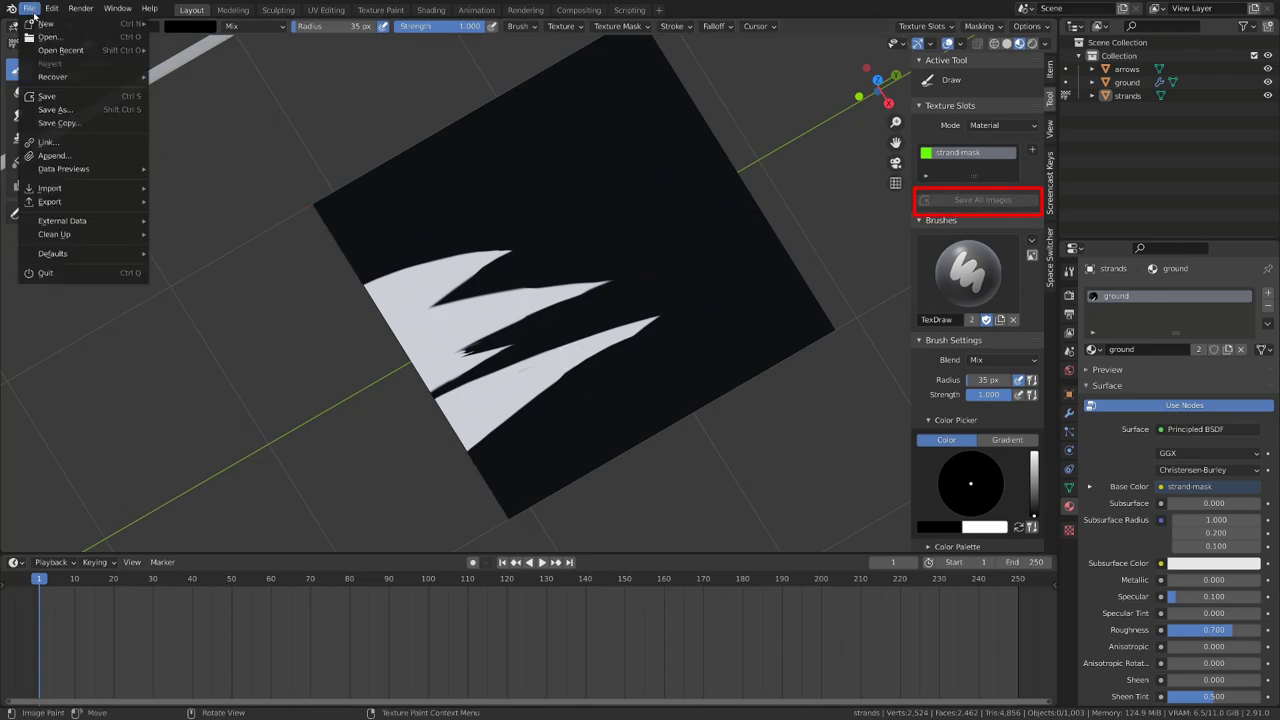
{"action": "left_click", "coordinate": [60, 117]}
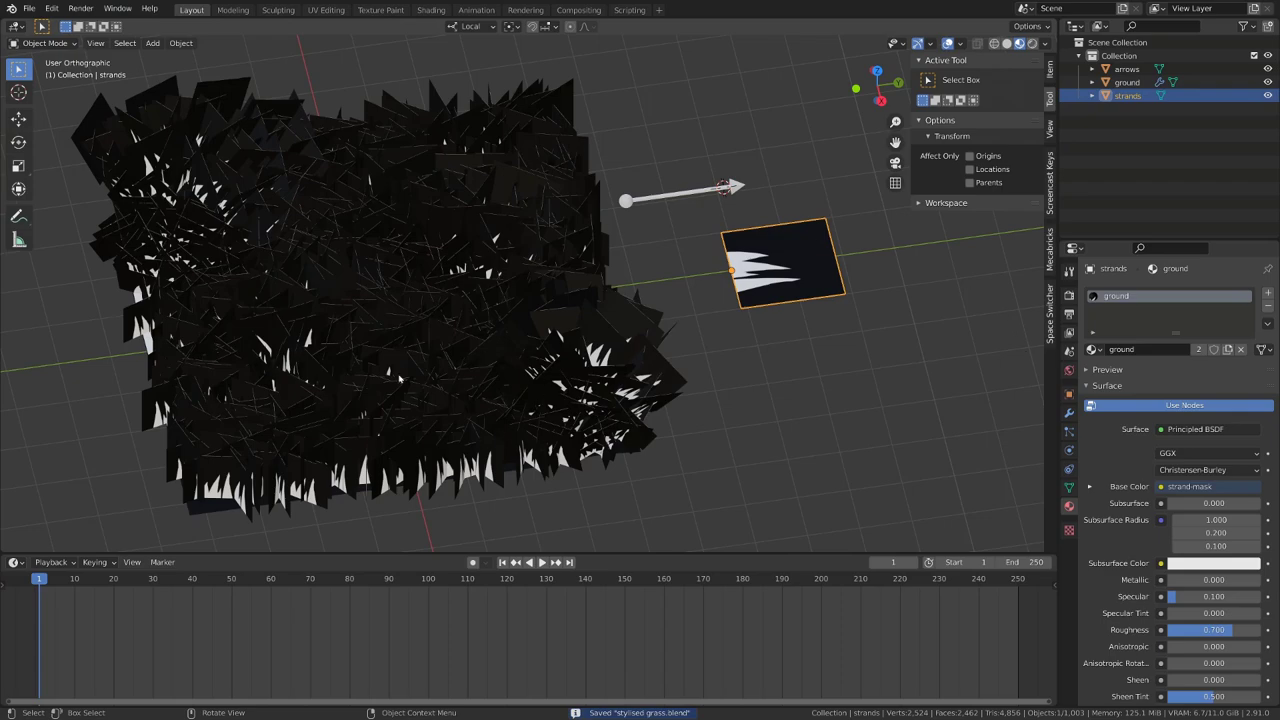
Step: Turn the timeline area into a Shader Editor and enlarge it to show the ground material's nodes
{"action": "left_click", "coordinate": [14, 562]}
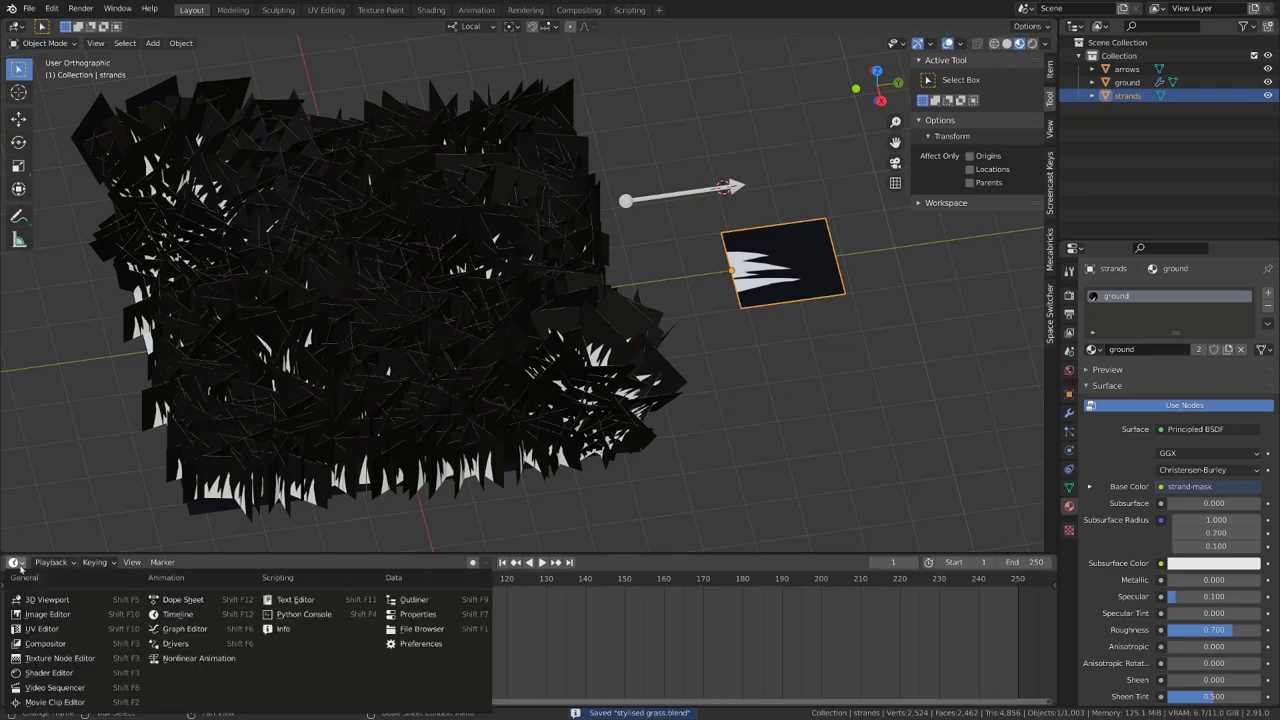
{"action": "left_click", "coordinate": [48, 673]}
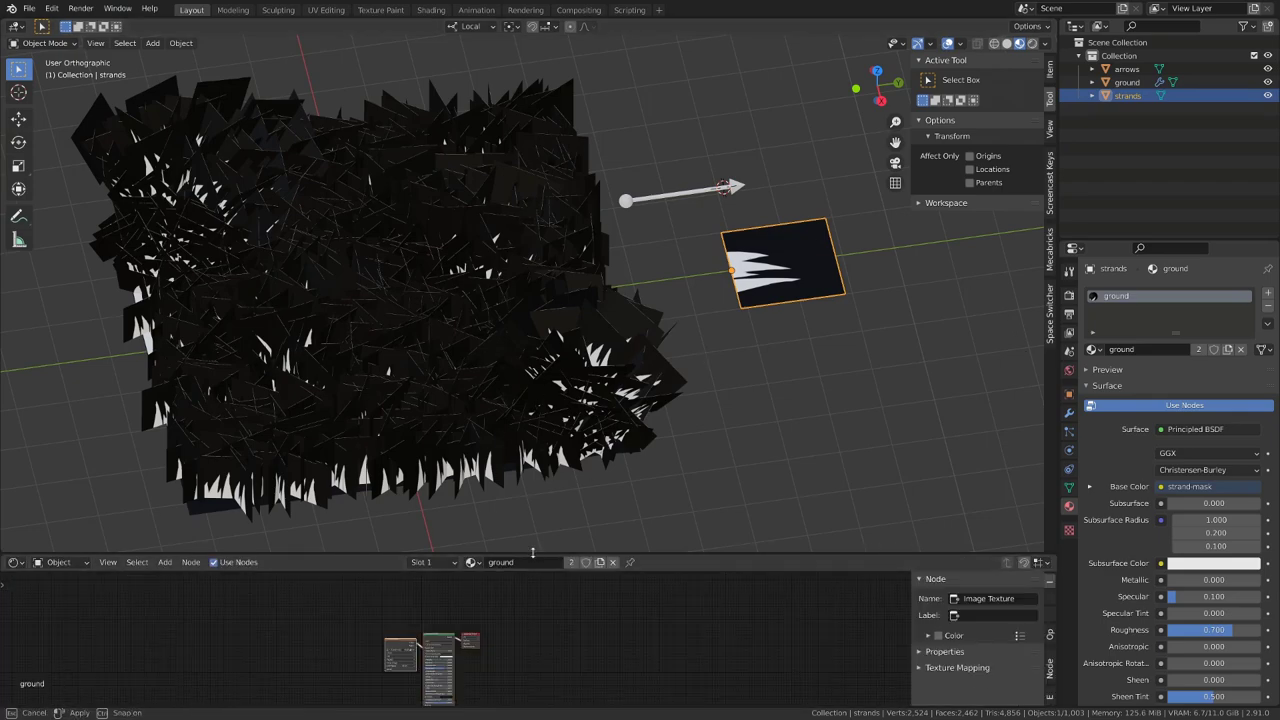
{"action": "left_click_drag", "start_coordinate": [533, 553], "coordinate": [533, 350]}
{"action": "scroll", "coordinate": [466, 527], "scroll_direction": "up", "scroll_amount": 4}
{"action": "scroll", "coordinate": [462, 535], "scroll_direction": "up", "scroll_amount": 3}
{"action": "middle_click_drag", "start_coordinate": [271, 520], "coordinate": [481, 392]}
Step: Move the strand-mask node away from the Principled BSDF and reroute its Color output from Base Color to Alpha
{"action": "left_click_drag", "start_coordinate": [466, 423], "coordinate": [286, 429]}
{"action": "left_click", "coordinate": [326, 431]}
{"action": "scroll", "coordinate": [370, 414], "scroll_direction": "up", "scroll_amount": 3}
{"action": "left_click_drag", "start_coordinate": [532, 410], "coordinate": [531, 669]}
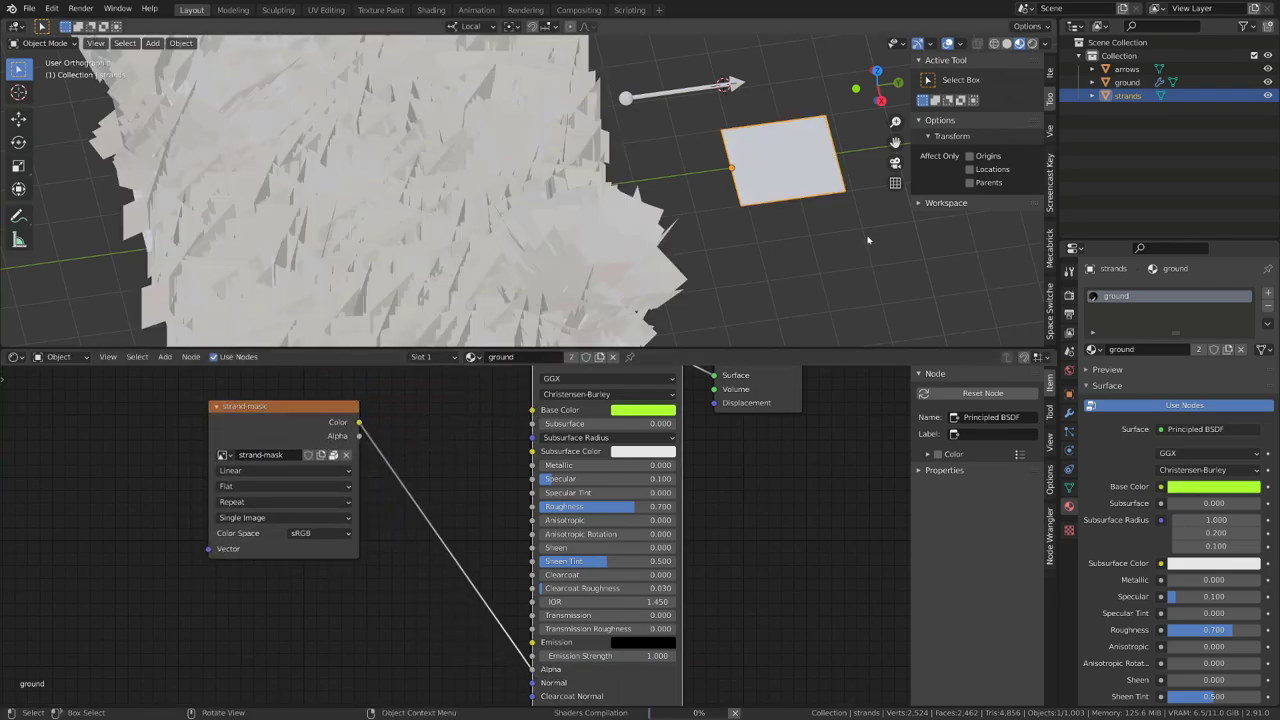
Step: Set the ground material's blend mode to Alpha Clip and inspect the cut-out grass strands
{"action": "middle_click_drag", "start_coordinate": [685, 157], "coordinate": [742, 126]}
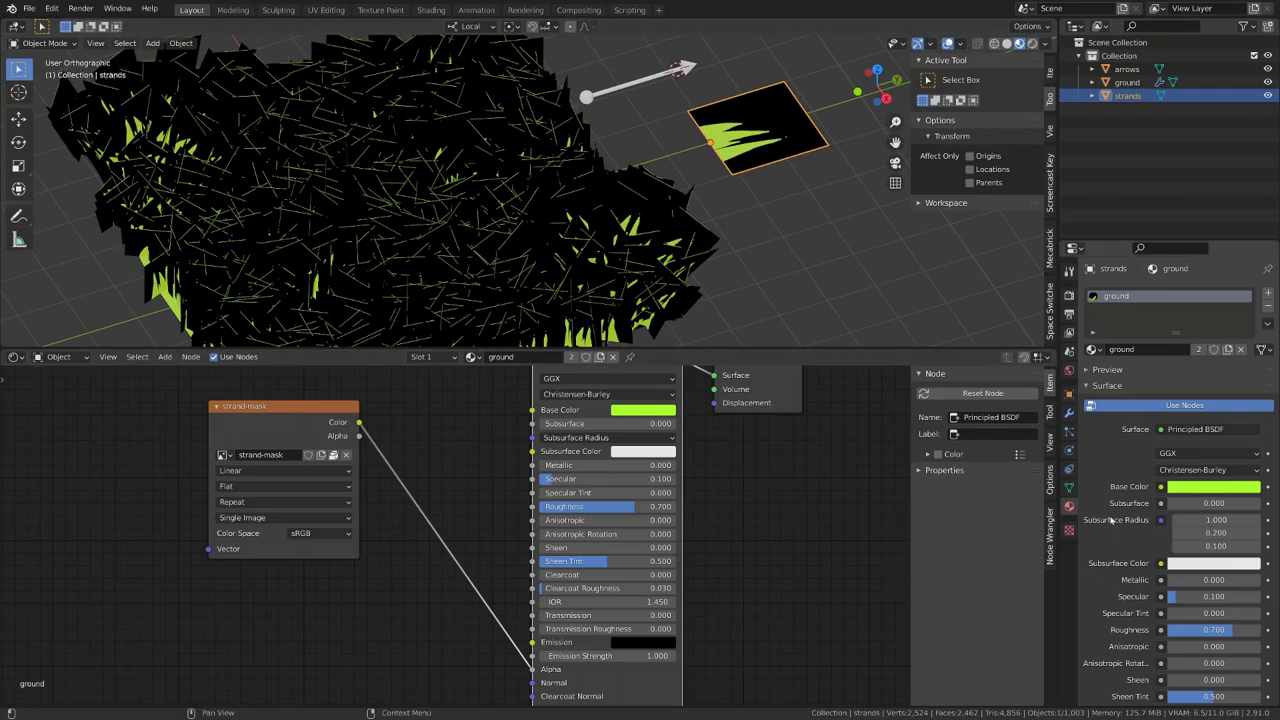
{"action": "left_click", "coordinate": [1086, 386]}
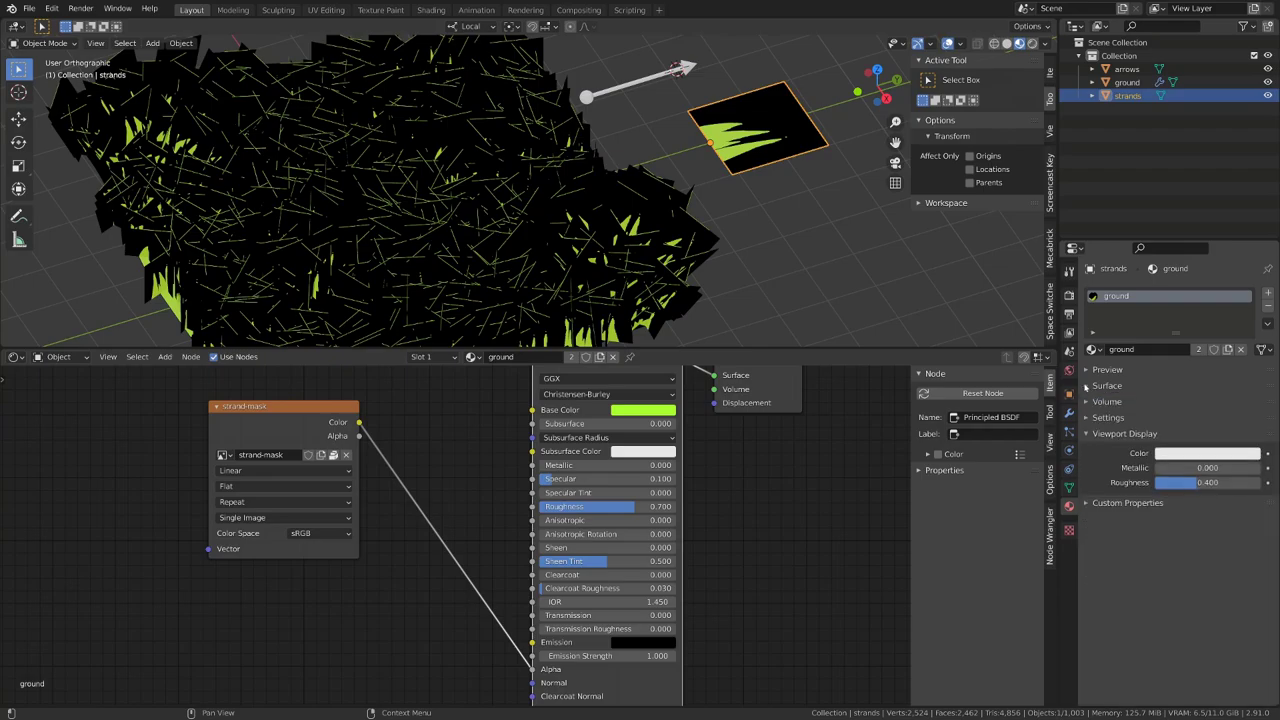
{"action": "left_click", "coordinate": [1086, 418]}
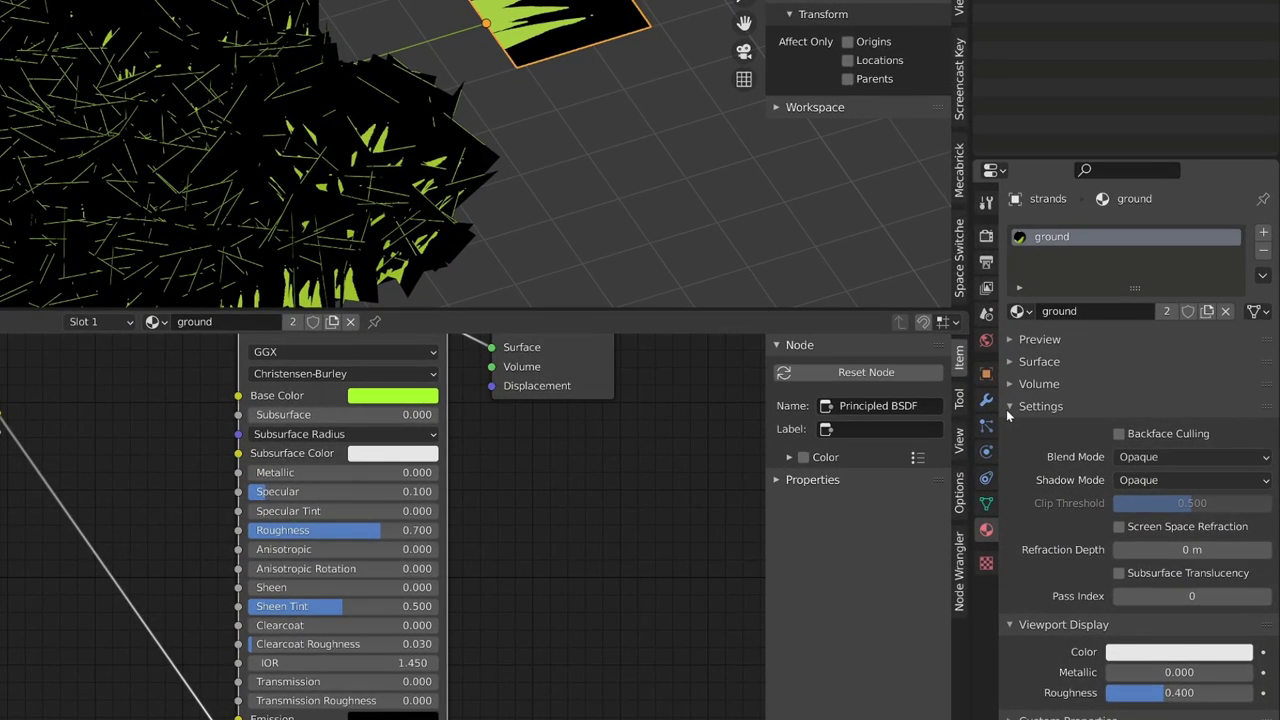
{"action": "left_click", "coordinate": [1140, 458]}
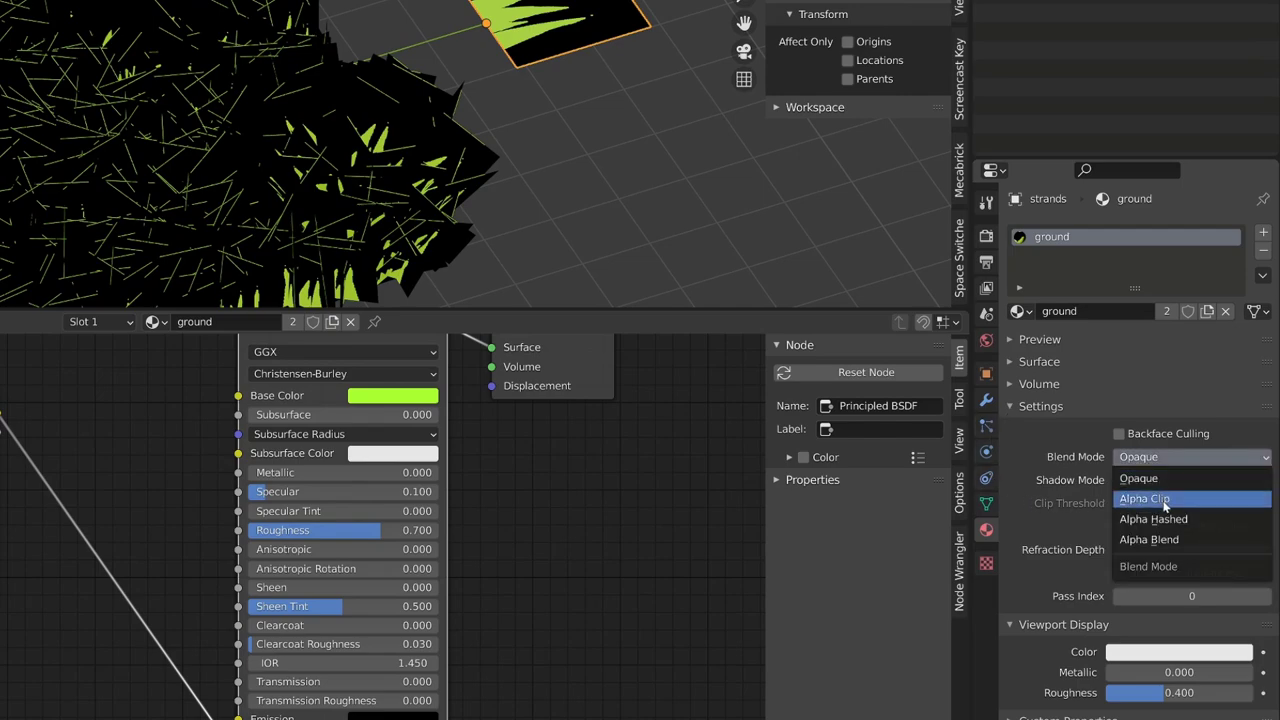
{"action": "left_click", "coordinate": [1165, 499]}
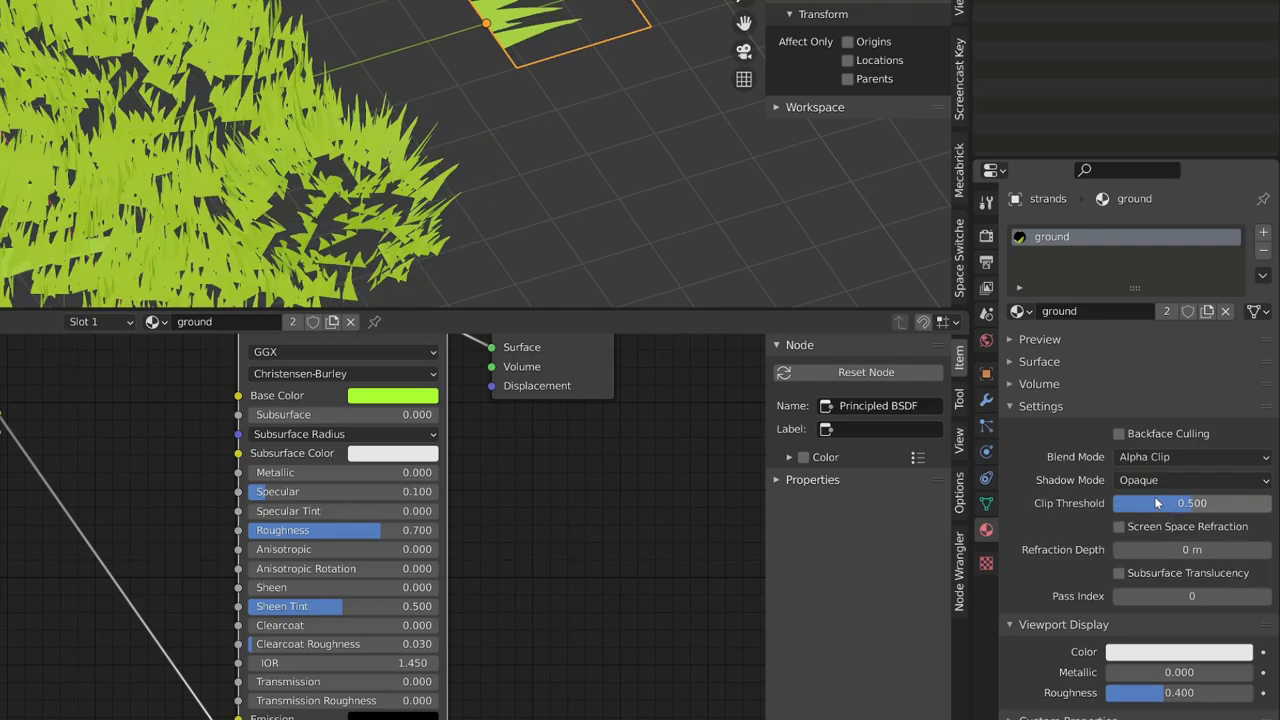
{"action": "middle_click_drag", "start_coordinate": [700, 131], "coordinate": [361, 85]}
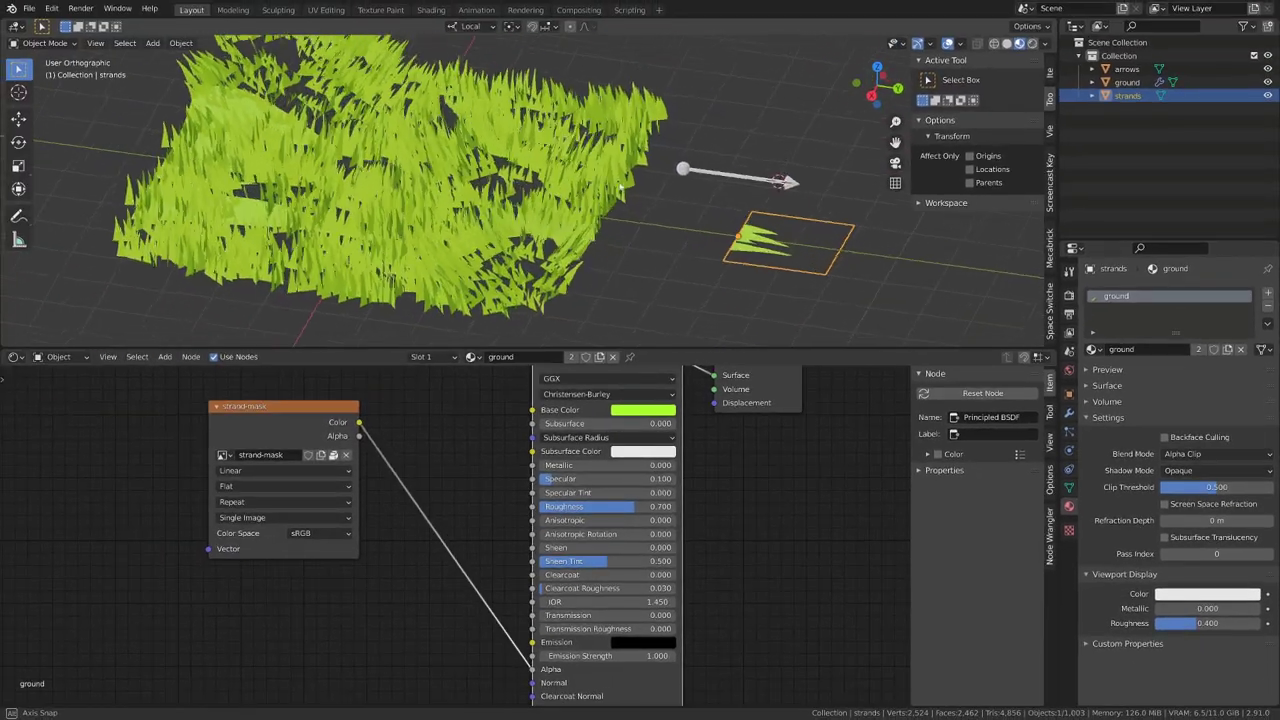
Step: Select all of the ground's geometry in Edit Mode and switch the node area to the UV Editor
{"action": "middle_click_drag", "start_coordinate": [620, 186], "coordinate": [517, 177]}
{"action": "left_click", "coordinate": [525, 177]}
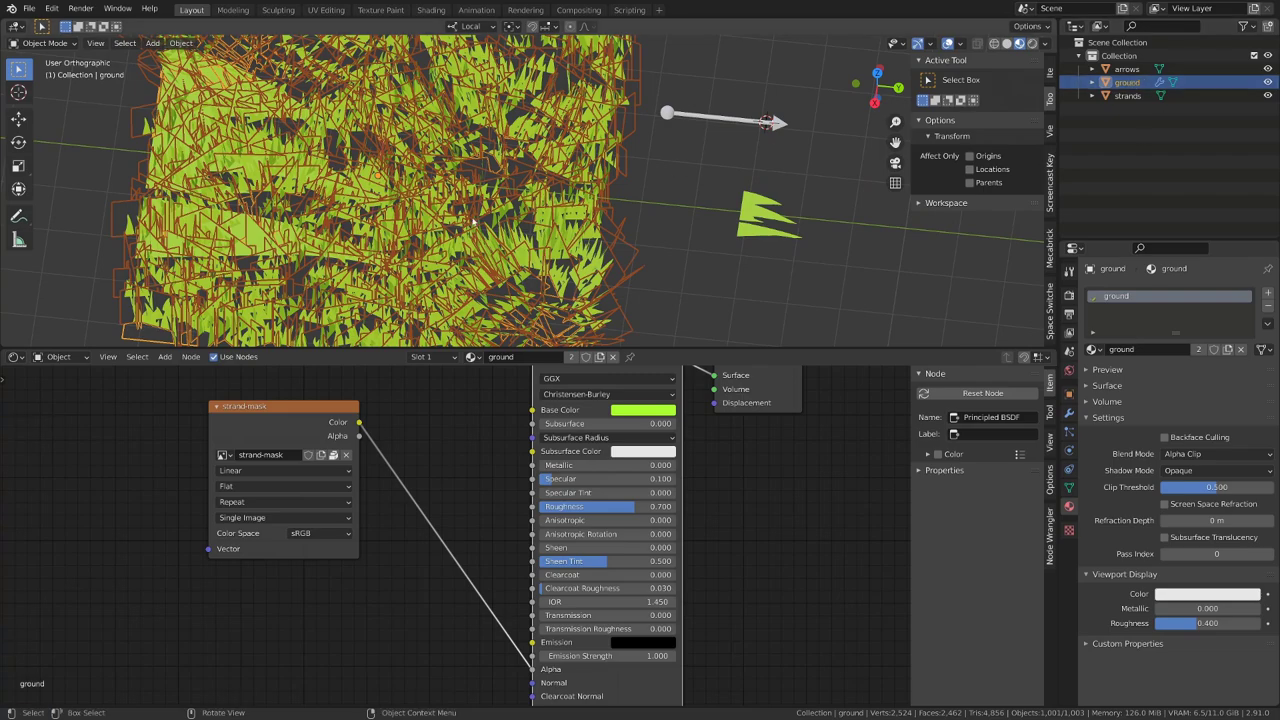
{"action": "key", "text": "Tab"}
{"action": "key", "text": "a"}
{"action": "left_click_drag", "start_coordinate": [348, 219], "coordinate": [516, 237], "text": "alt"}
{"action": "scroll", "coordinate": [433, 247], "scroll_direction": "down", "scroll_amount": 3}
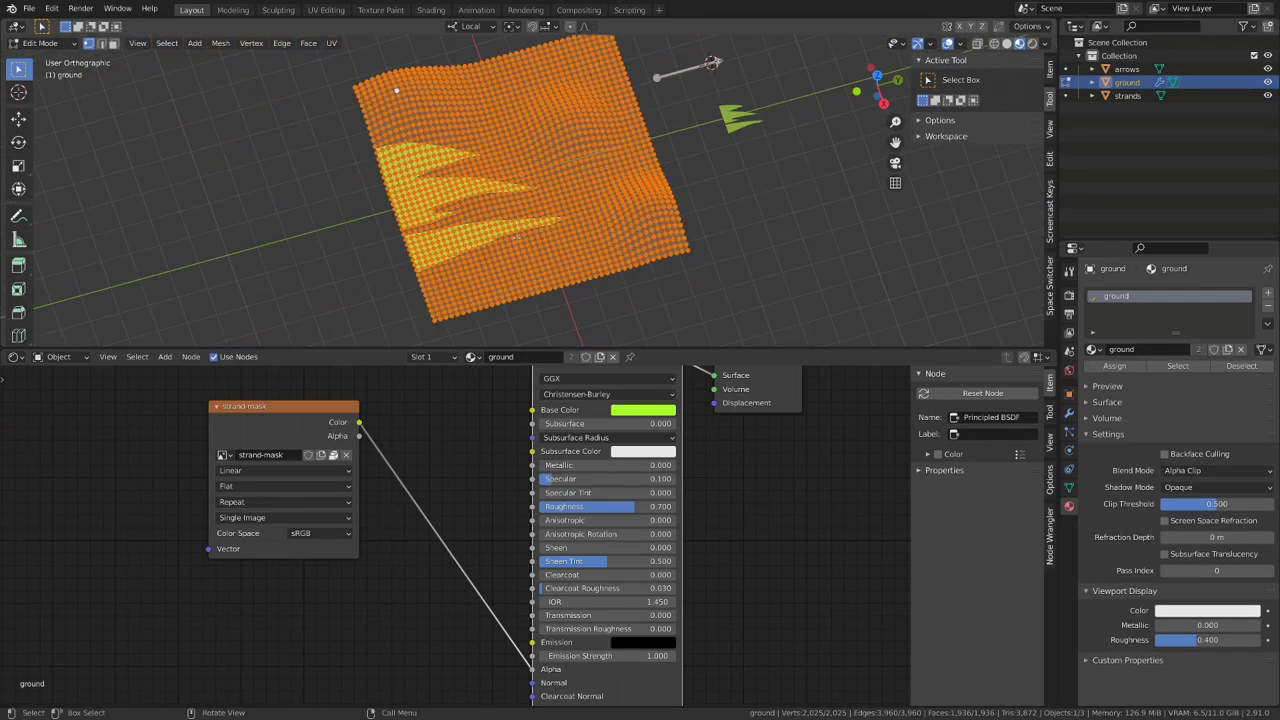
{"action": "left_click", "coordinate": [16, 357]}
{"action": "left_click", "coordinate": [38, 424]}
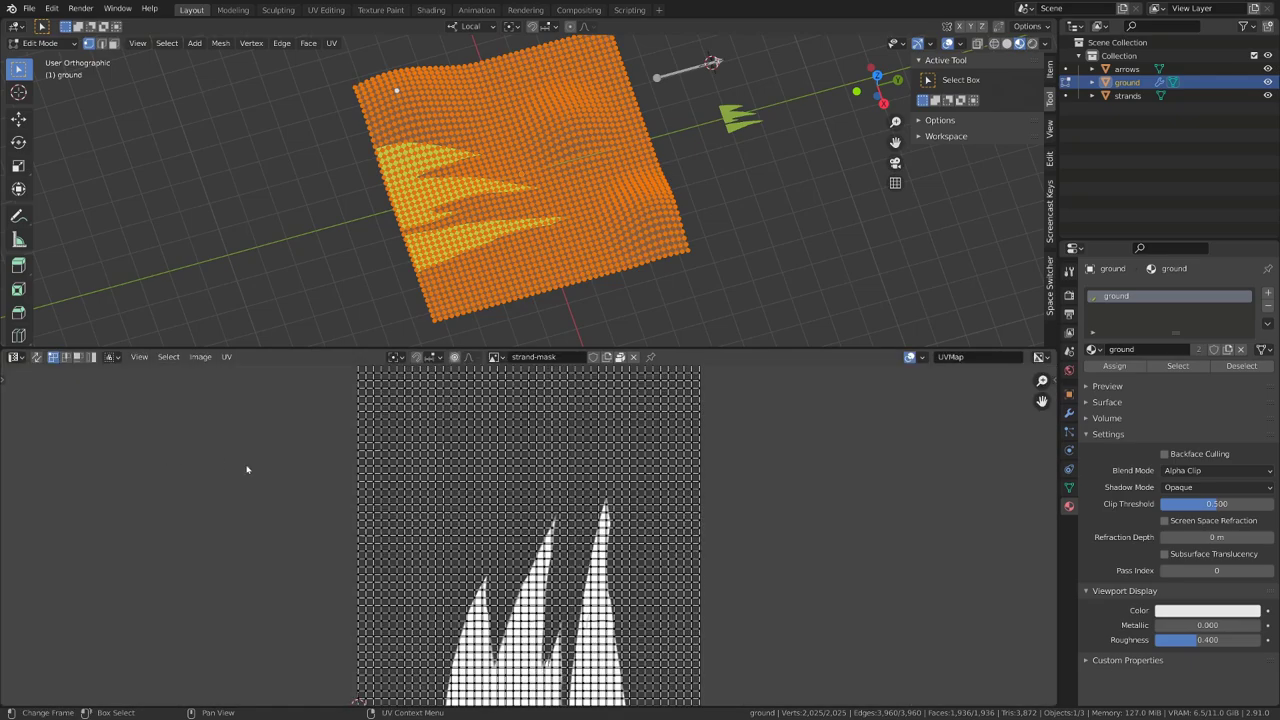
Step: Scale all ground UVs down to a small square and move it onto a white blade of the strand-mask image
{"action": "scroll", "coordinate": [600, 523], "scroll_direction": "down", "scroll_amount": 3}
{"action": "key", "text": "a"}
{"action": "key", "text": "s"}
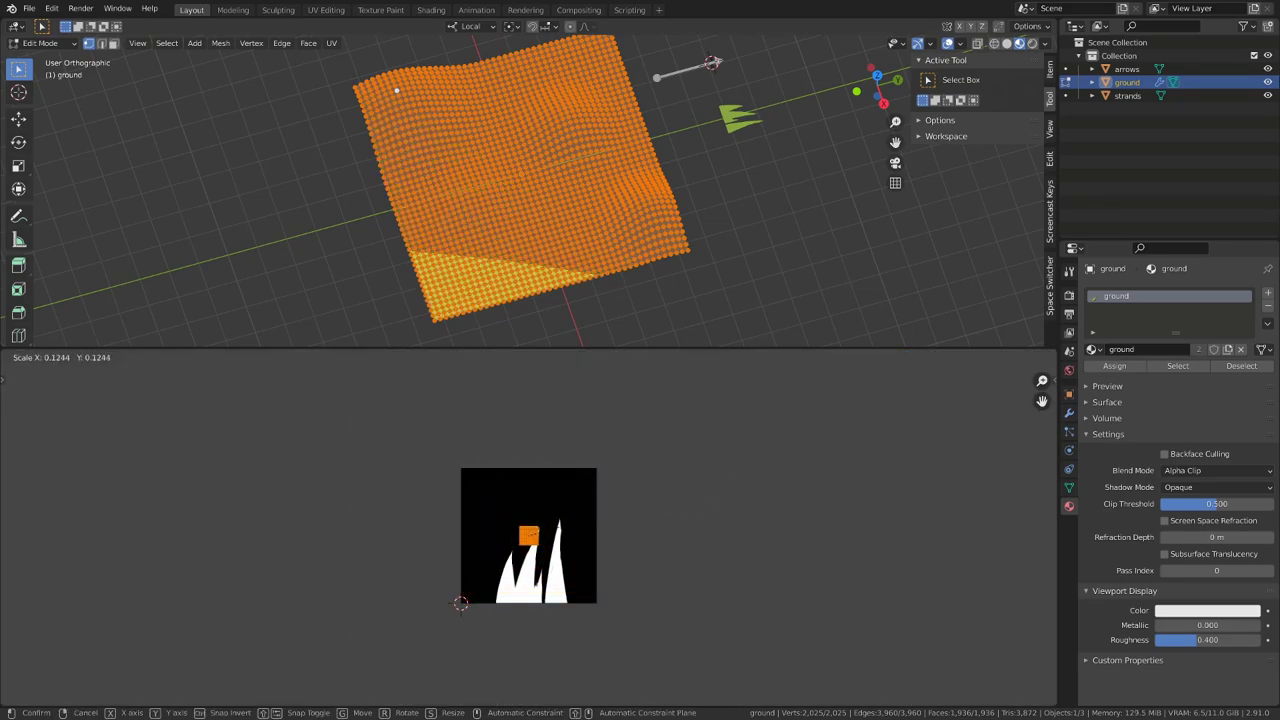
{"action": "left_click", "coordinate": [560, 530]}
{"action": "scroll", "coordinate": [520, 560], "scroll_direction": "up", "scroll_amount": 5}
{"action": "key", "text": "g"}
{"action": "left_click", "coordinate": [511, 646]}
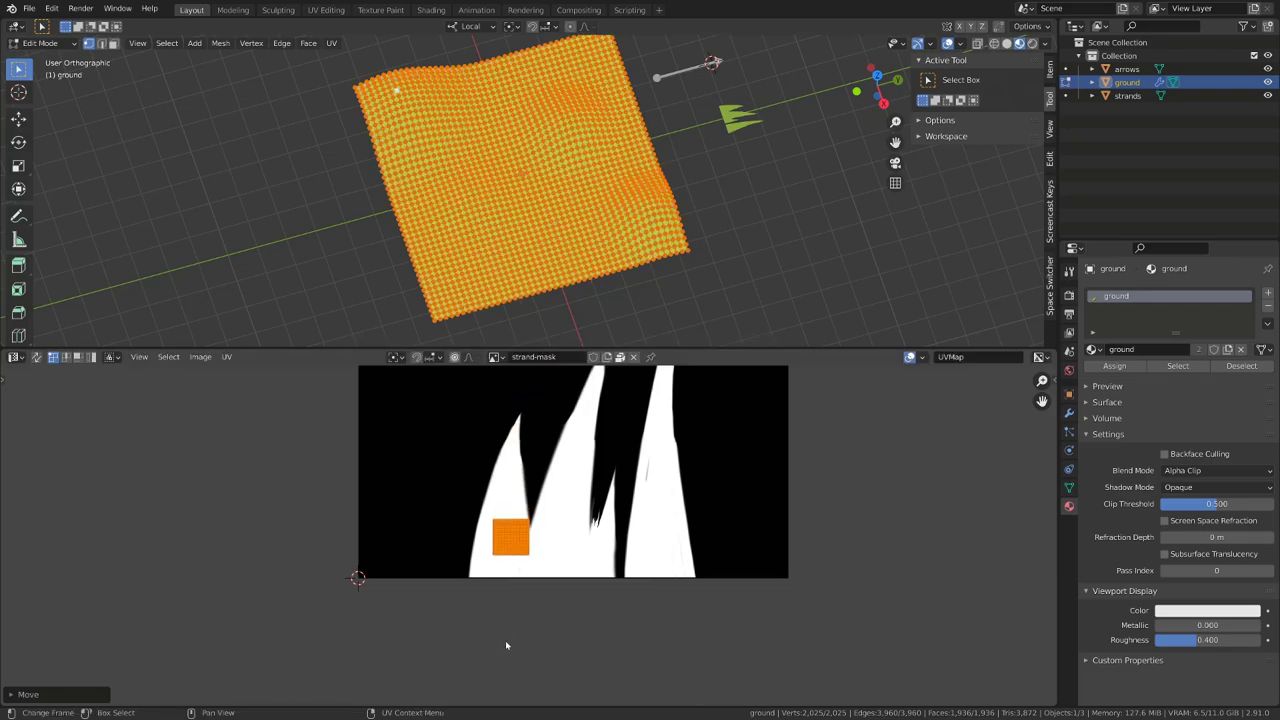
Step: Shrink the ground's UV square further and place it fully inside the white base of the leftmost blade
{"action": "key", "text": "s"}
{"action": "left_click", "coordinate": [557, 524]}
{"action": "key", "text": "g"}
{"action": "left_click", "coordinate": [533, 547]}
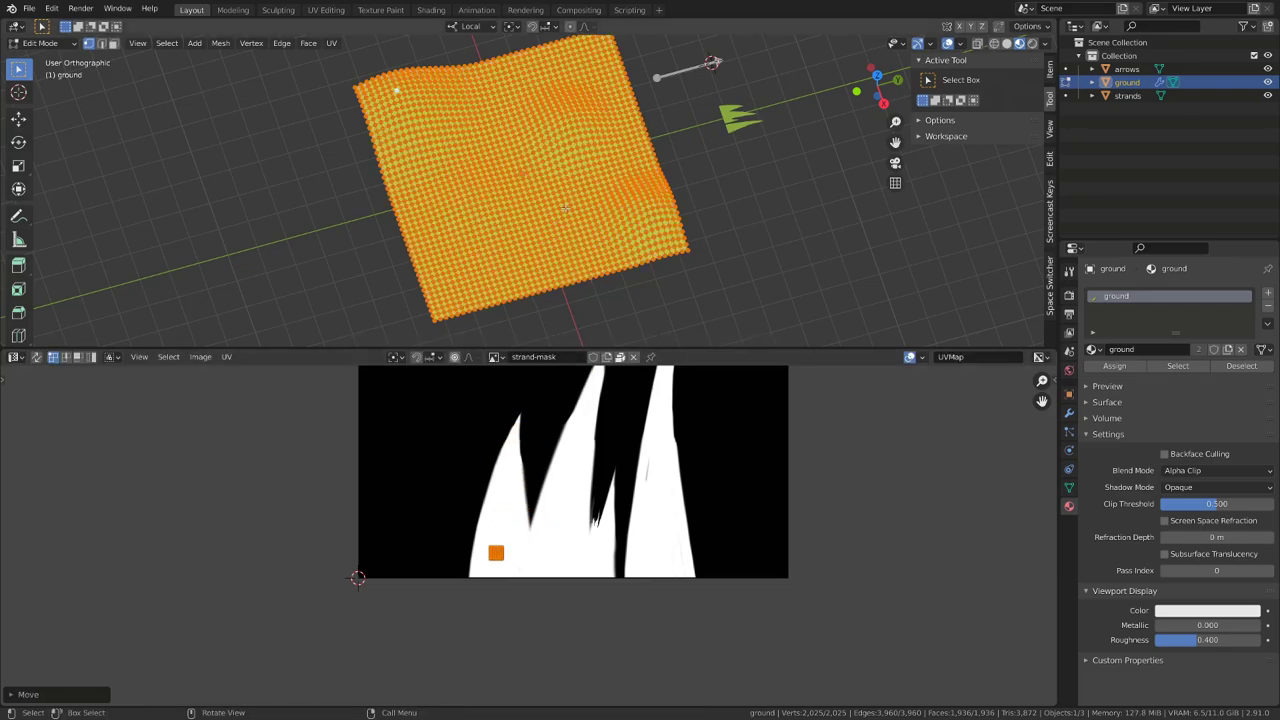
Step: View the grass in Object Mode without overlays, and switch the UV Editor area back to the Shader Editor
{"action": "key", "text": "Tab"}
{"action": "middle_click_drag", "start_coordinate": [661, 251], "coordinate": [530, 205]}
{"action": "key", "text": "alt+shift+z"}
{"action": "scroll", "coordinate": [551, 131], "scroll_direction": "up", "scroll_amount": 3}
{"action": "left_click", "coordinate": [22, 359]}
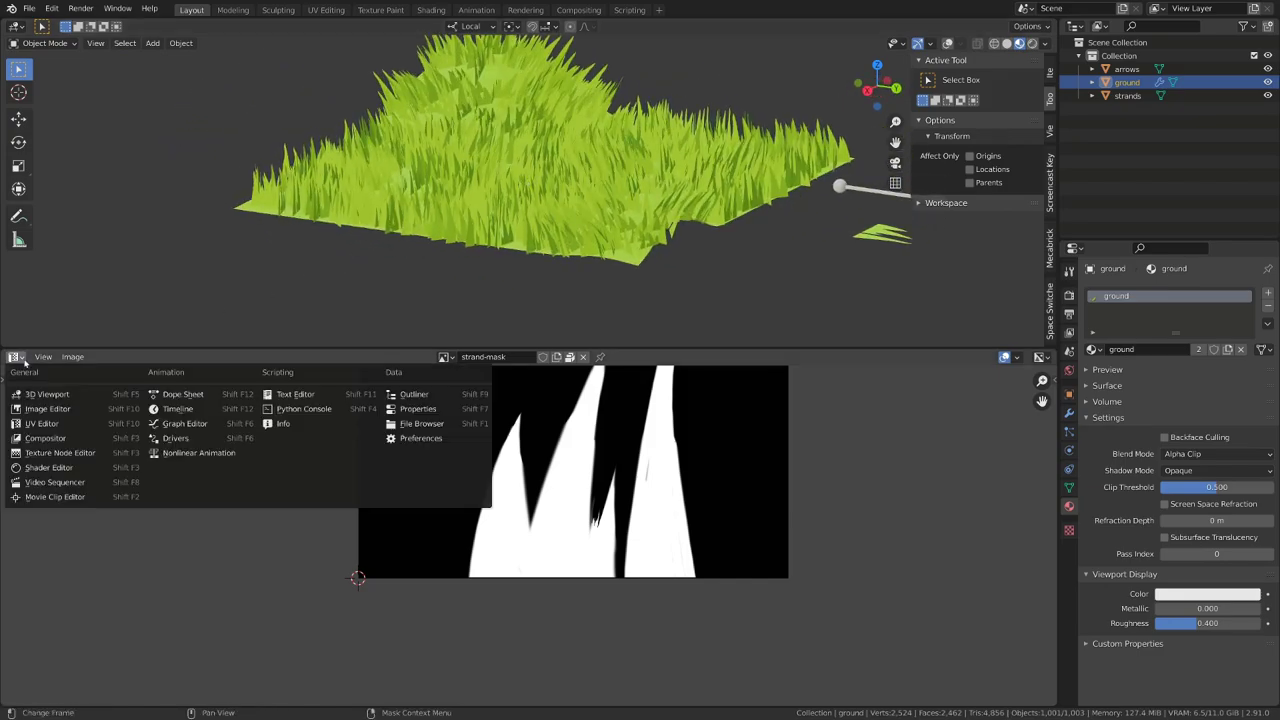
{"action": "left_click", "coordinate": [48, 467]}
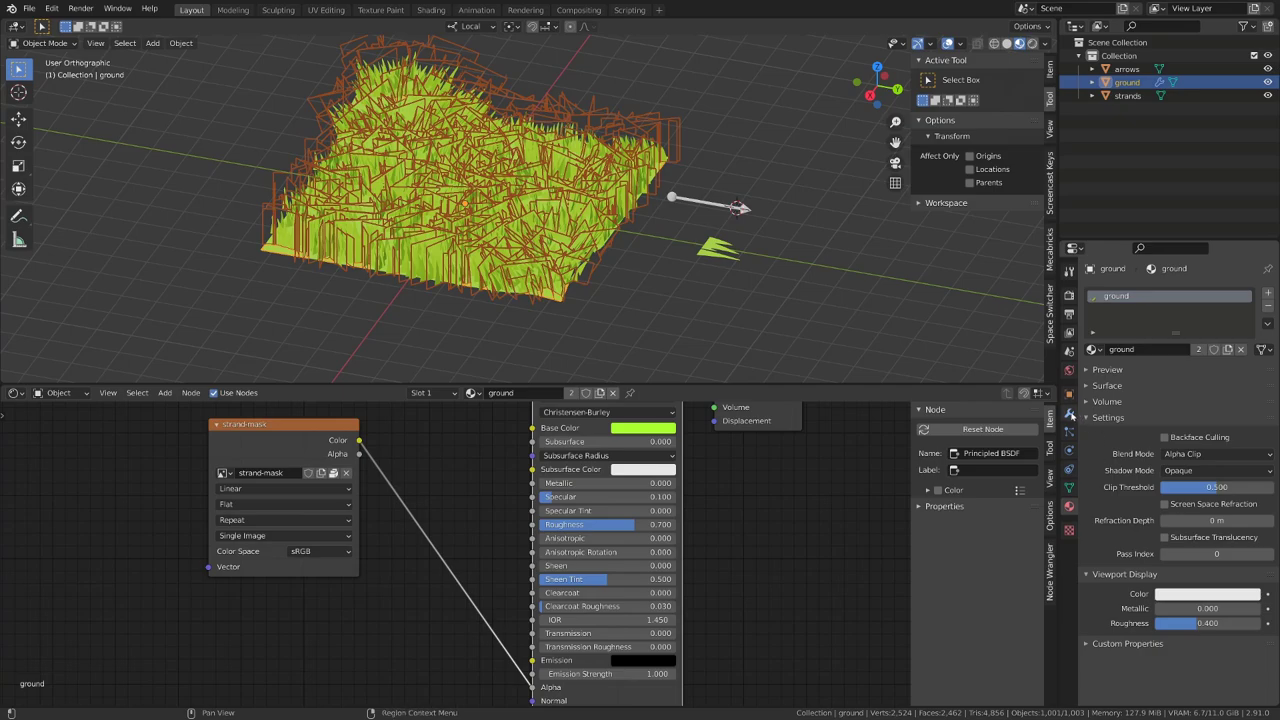
Step: Convert the ground's ParticleSettings modifier into real strand objects and add the ground to their selection as the active object
{"action": "left_click", "coordinate": [1070, 413]}
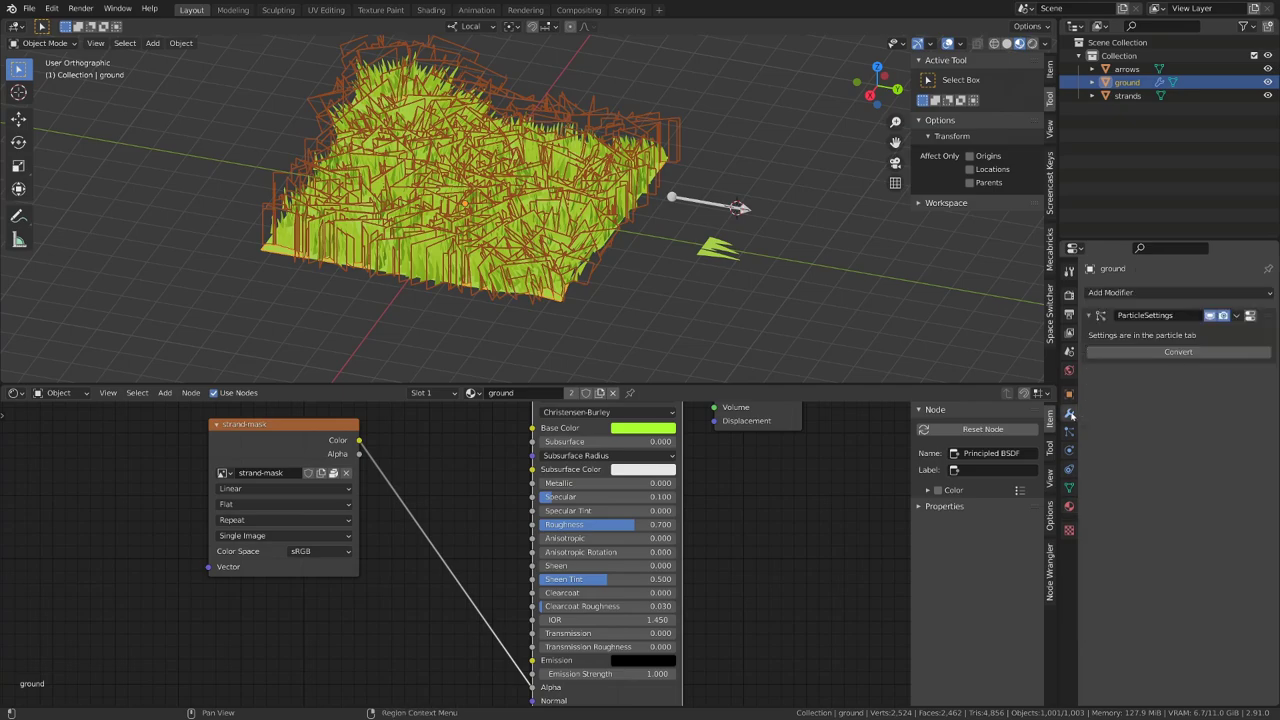
{"action": "left_click", "coordinate": [1193, 355]}
{"action": "middle_click_drag", "start_coordinate": [420, 130], "coordinate": [424, 97]}
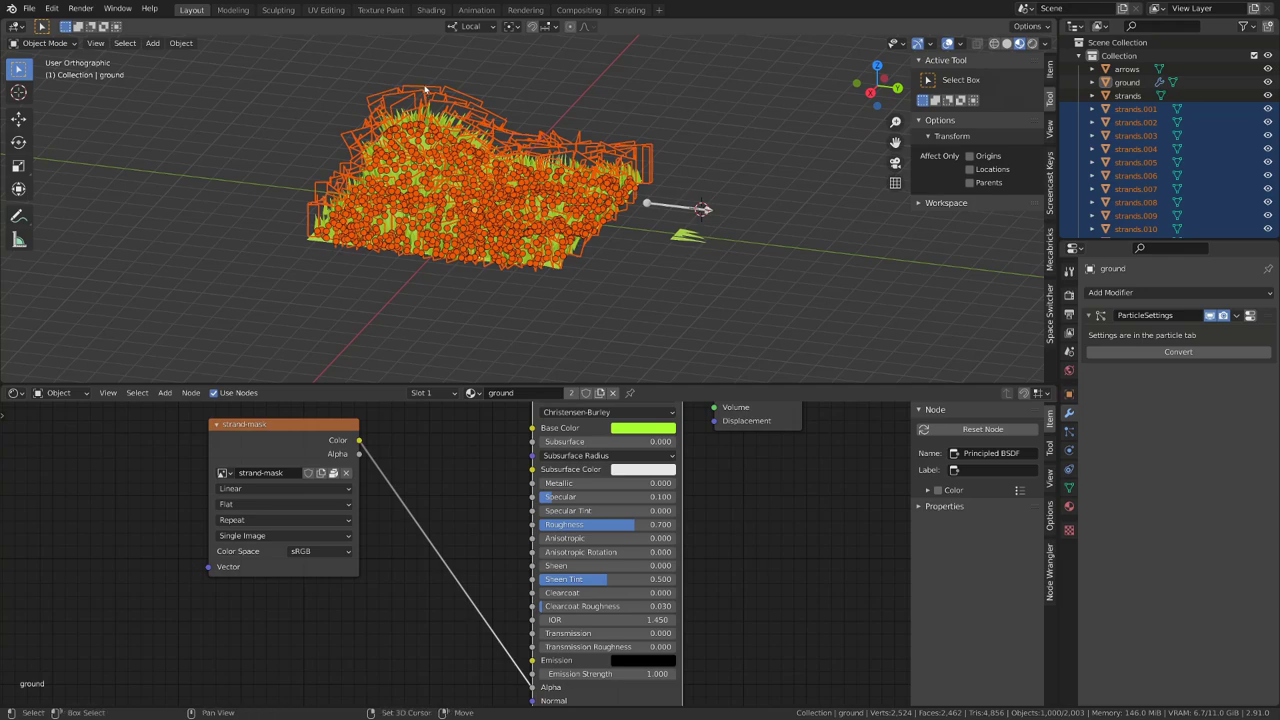
{"action": "left_click", "coordinate": [425, 89], "text": "shift"}
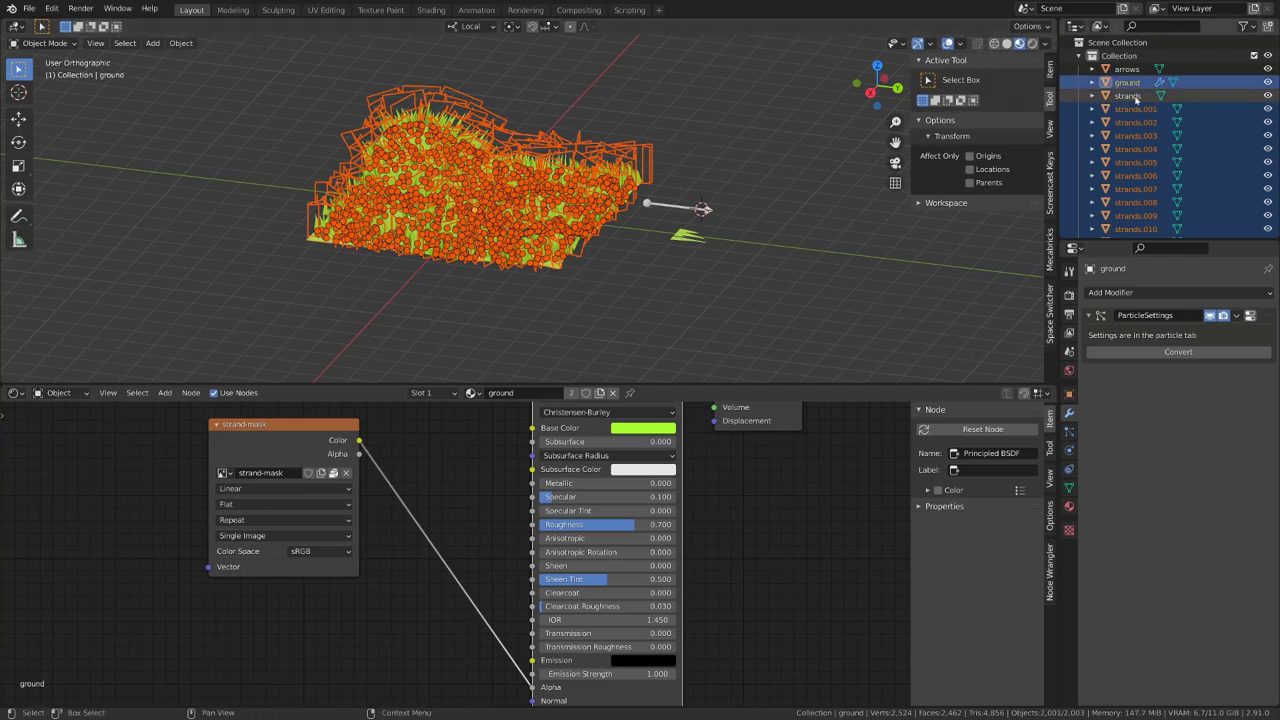
{"action": "scroll", "coordinate": [698, 246], "scroll_direction": "up", "scroll_amount": 1}
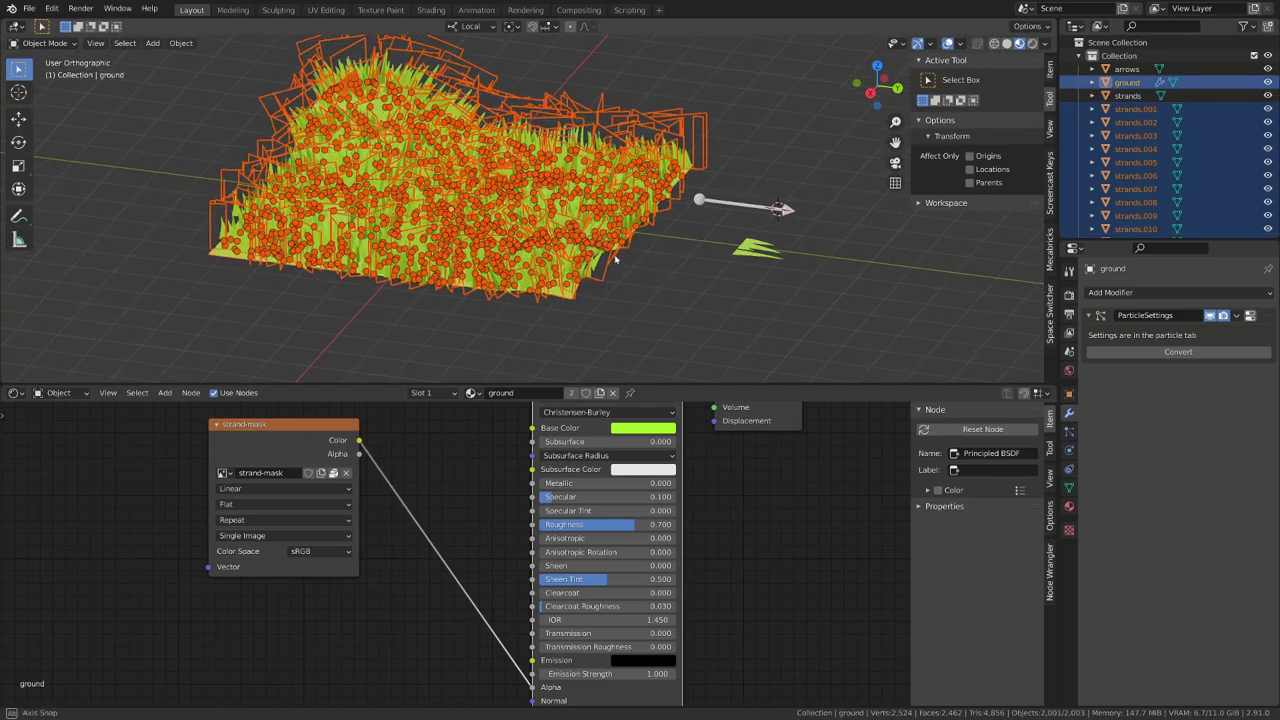
{"action": "middle_click_drag", "start_coordinate": [615, 261], "coordinate": [617, 280]}
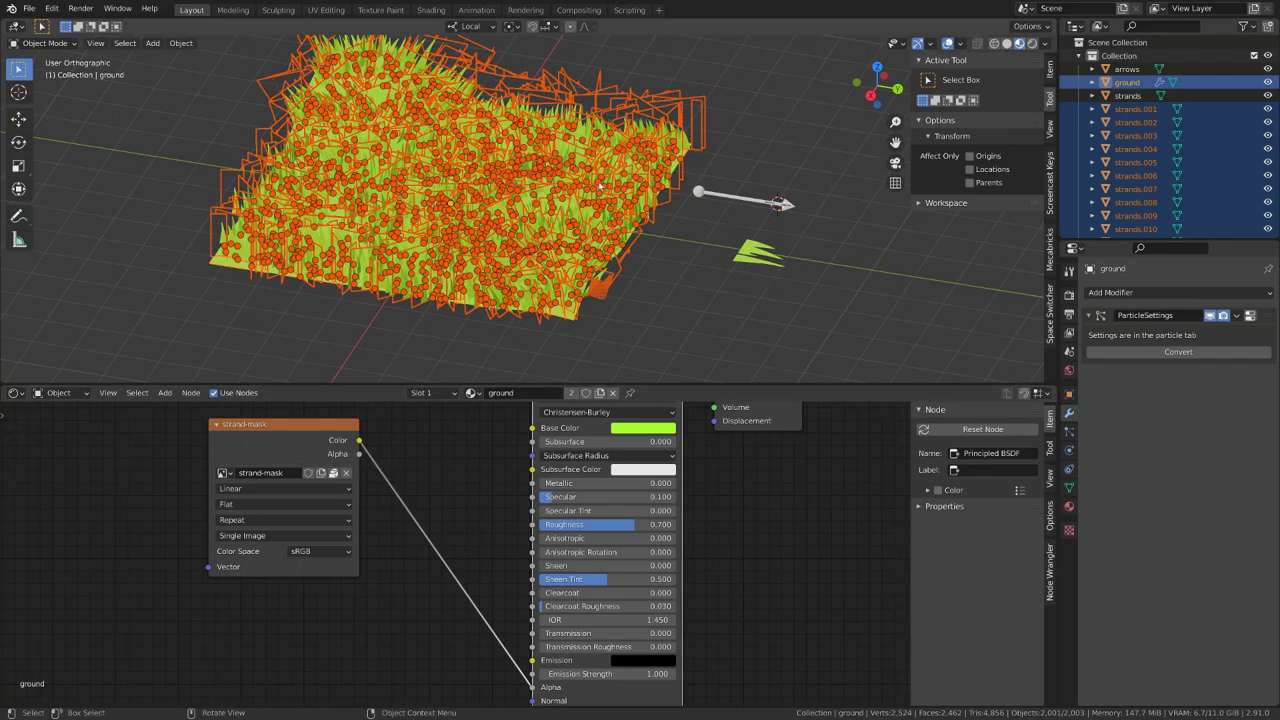
Step: Make the selected strand objects and ground single-user for both object and object data
{"action": "key", "text": "F3"}
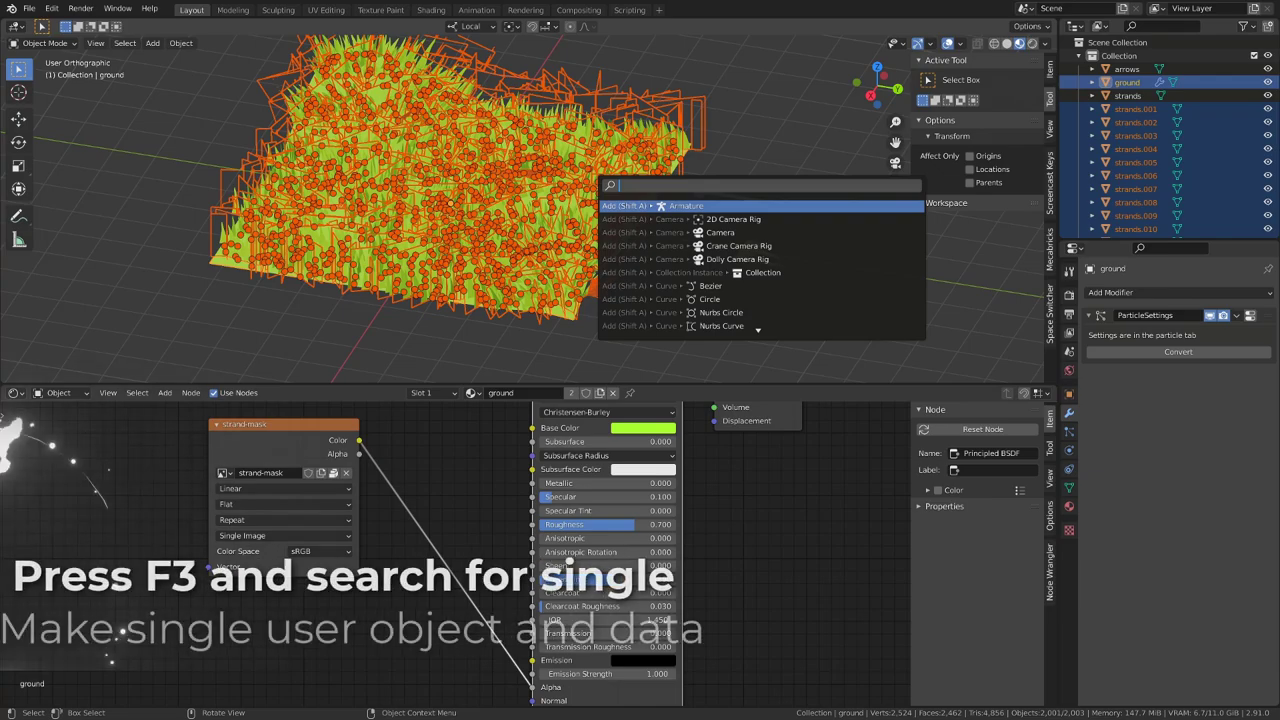
{"action": "type", "text": "single"}
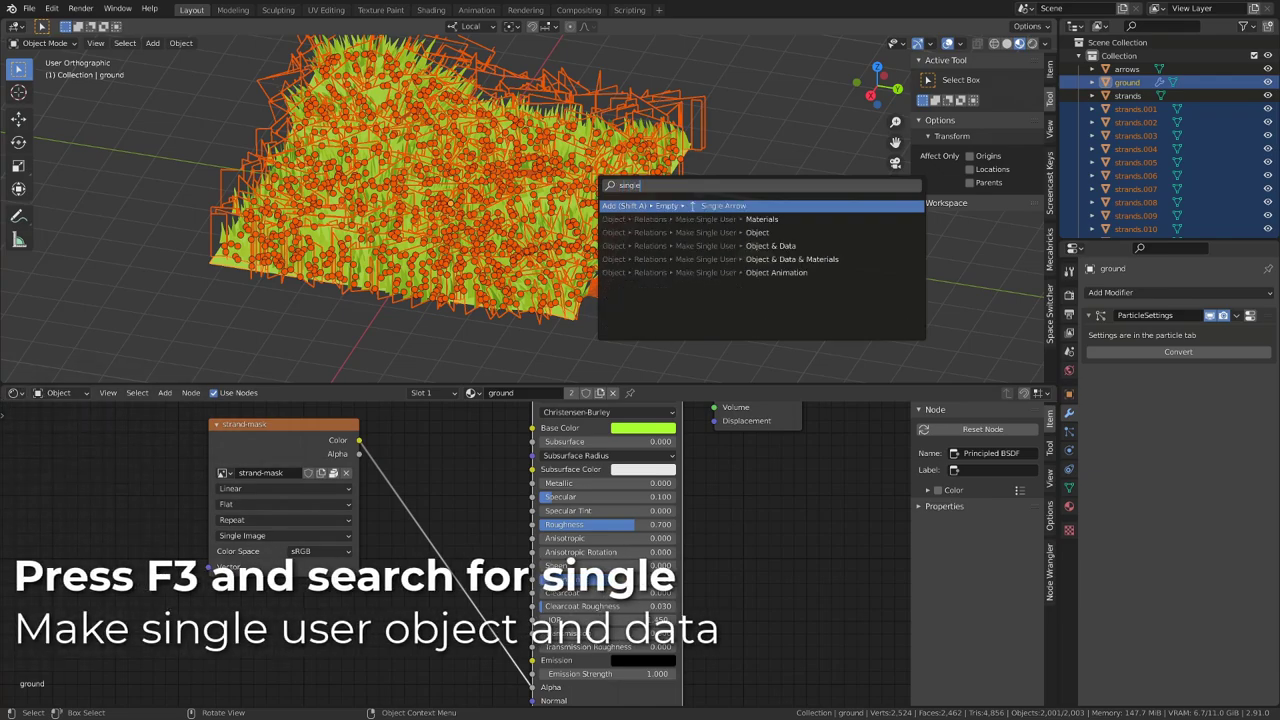
{"action": "key", "text": "Down"}
{"action": "key", "text": "Down"}
{"action": "key", "text": "Down"}
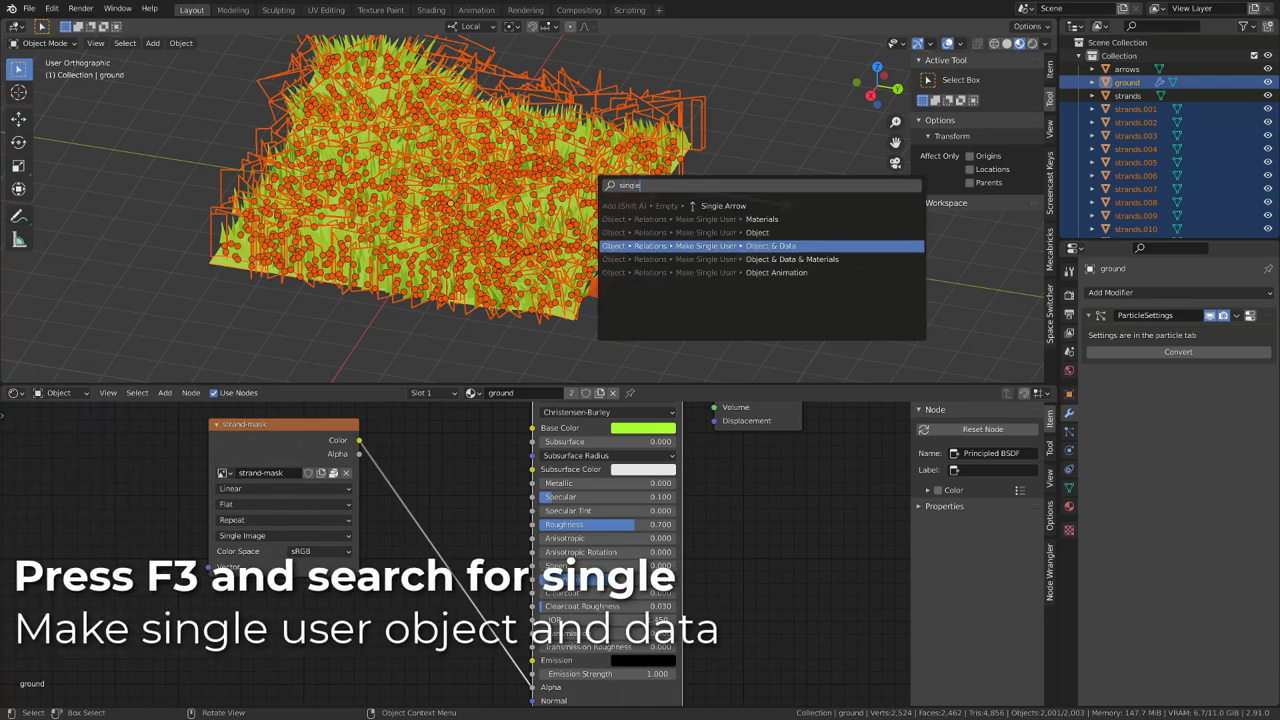
{"action": "key", "text": "Return"}
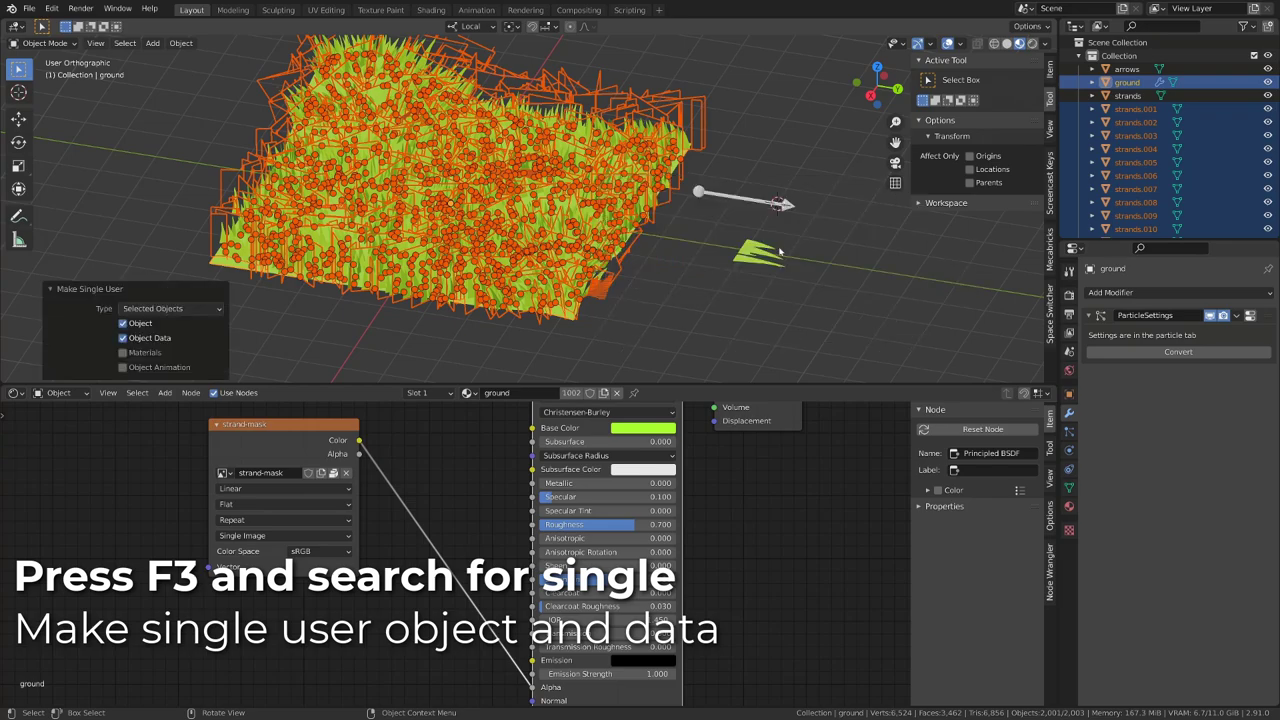
Step: Deselect the ground, make strands.001 active, and join all converted strand objects into it
{"action": "scroll", "coordinate": [607, 233], "scroll_direction": "down", "scroll_amount": 1}
{"action": "left_click", "coordinate": [1127, 82], "text": "ctrl"}
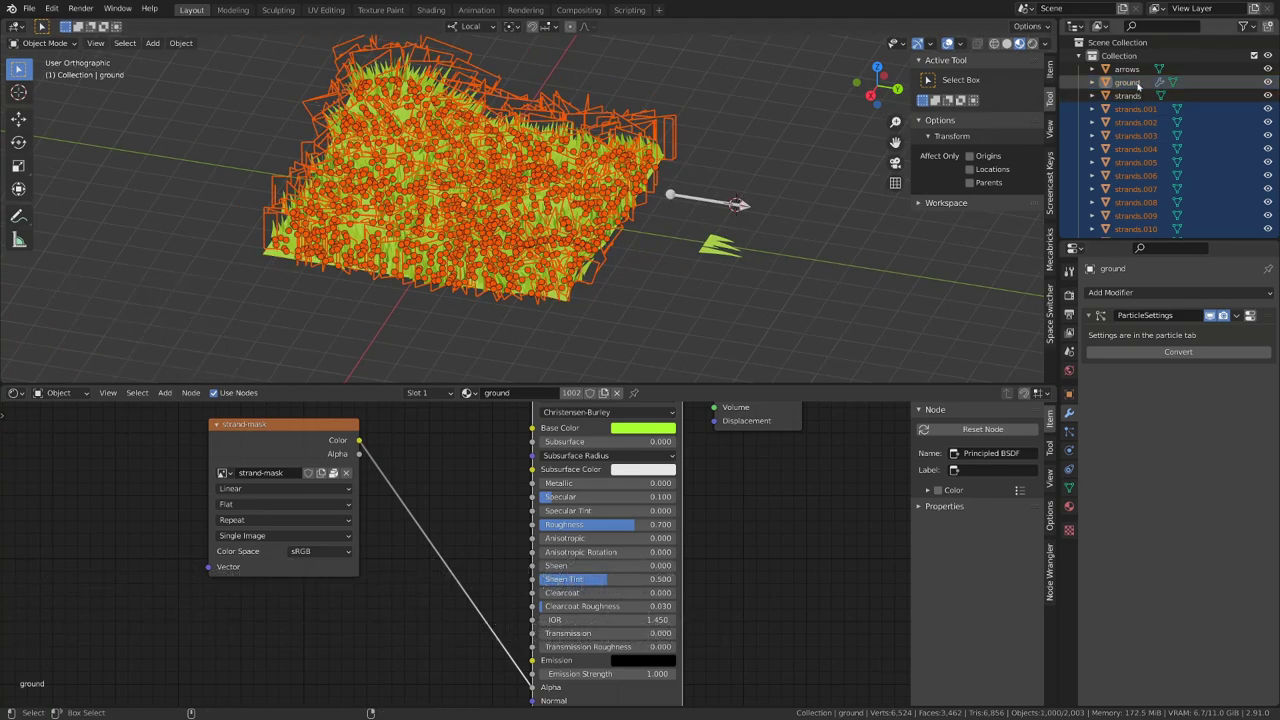
{"action": "left_click", "coordinate": [1128, 95], "text": "ctrl"}
{"action": "left_click", "coordinate": [1135, 108], "text": "ctrl"}
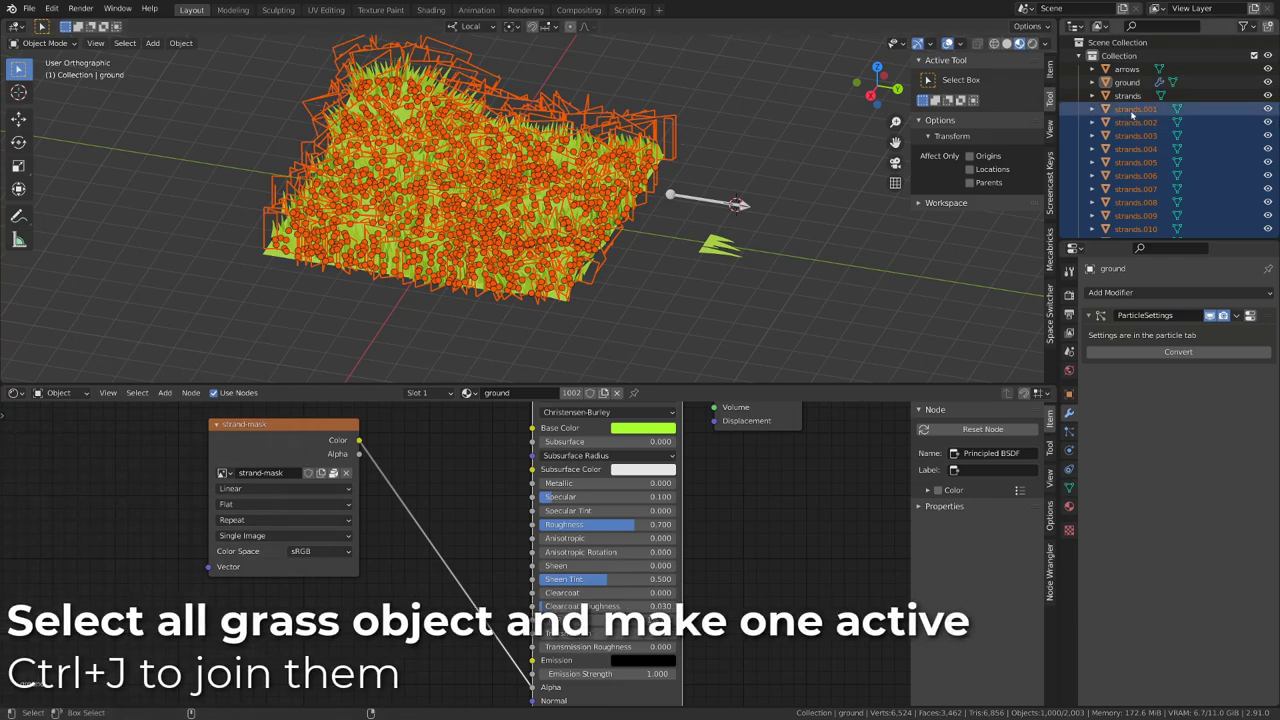
{"action": "key", "text": "ctrl+j"}
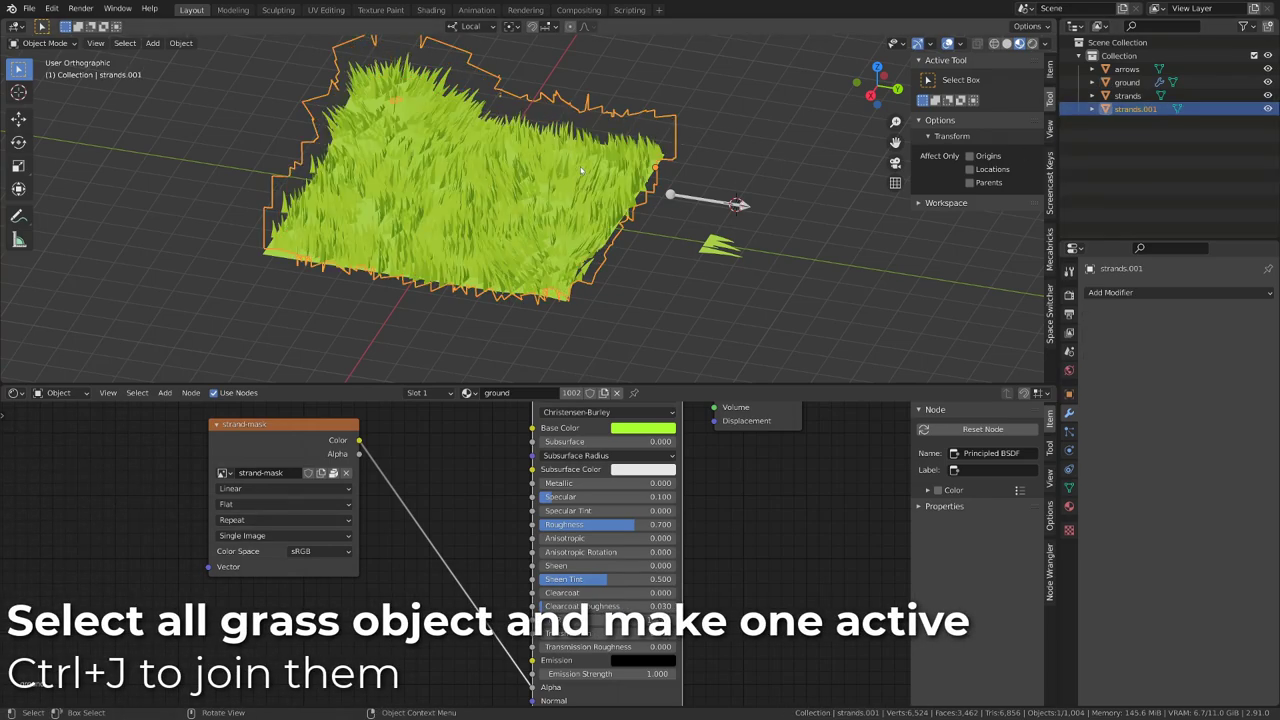
{"action": "mouse_move", "coordinate": [580, 168]}
{"action": "middle_mouse_down"}
{"action": "mouse_move", "coordinate": [568, 177]}
{"action": "mouse_move", "coordinate": [580, 155]}
{"action": "middle_mouse_up"}
{"action": "key", "text": "g"}
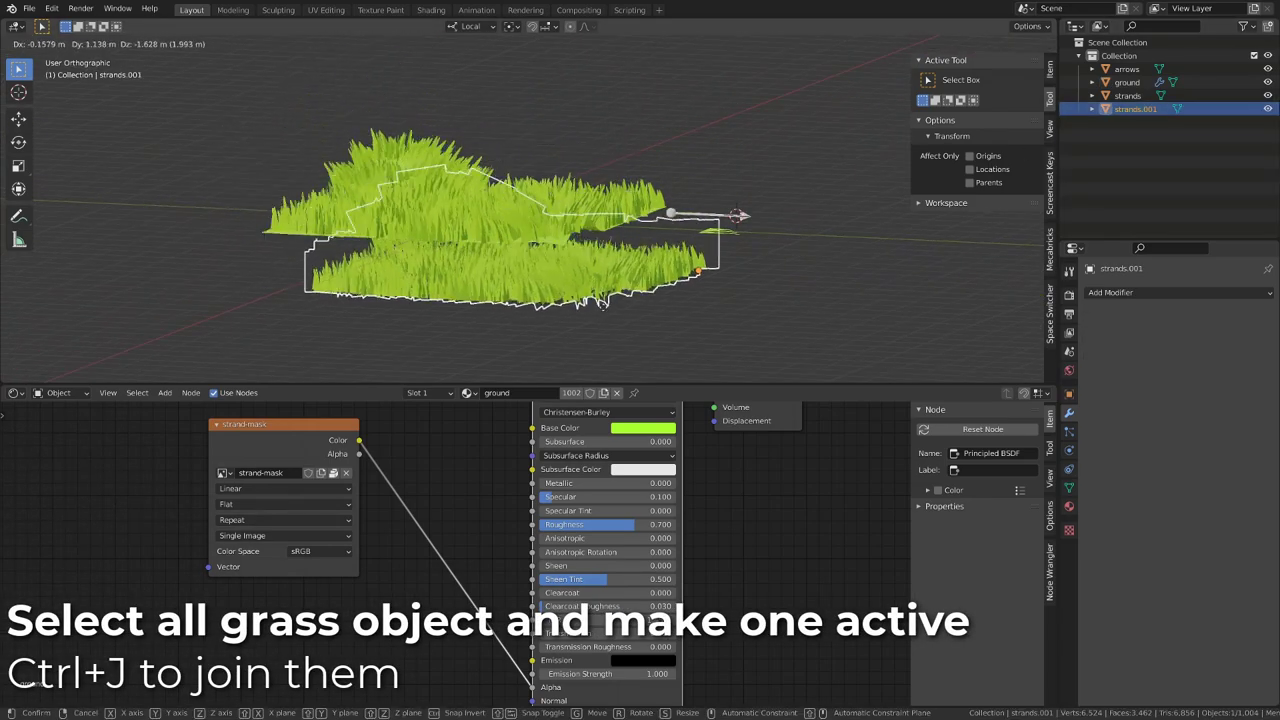
{"action": "right_click", "coordinate": [545, 200]}
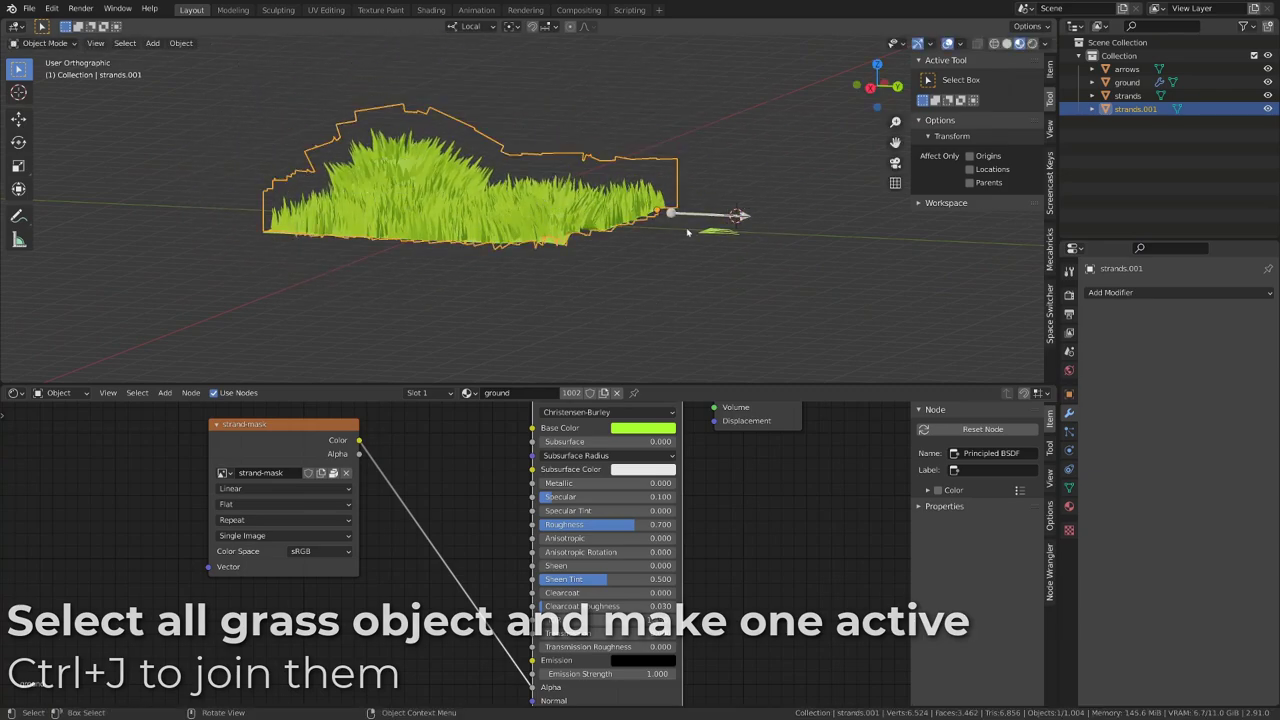
Step: Remove the grass particle system from the ground object
{"action": "left_click", "coordinate": [585, 205]}
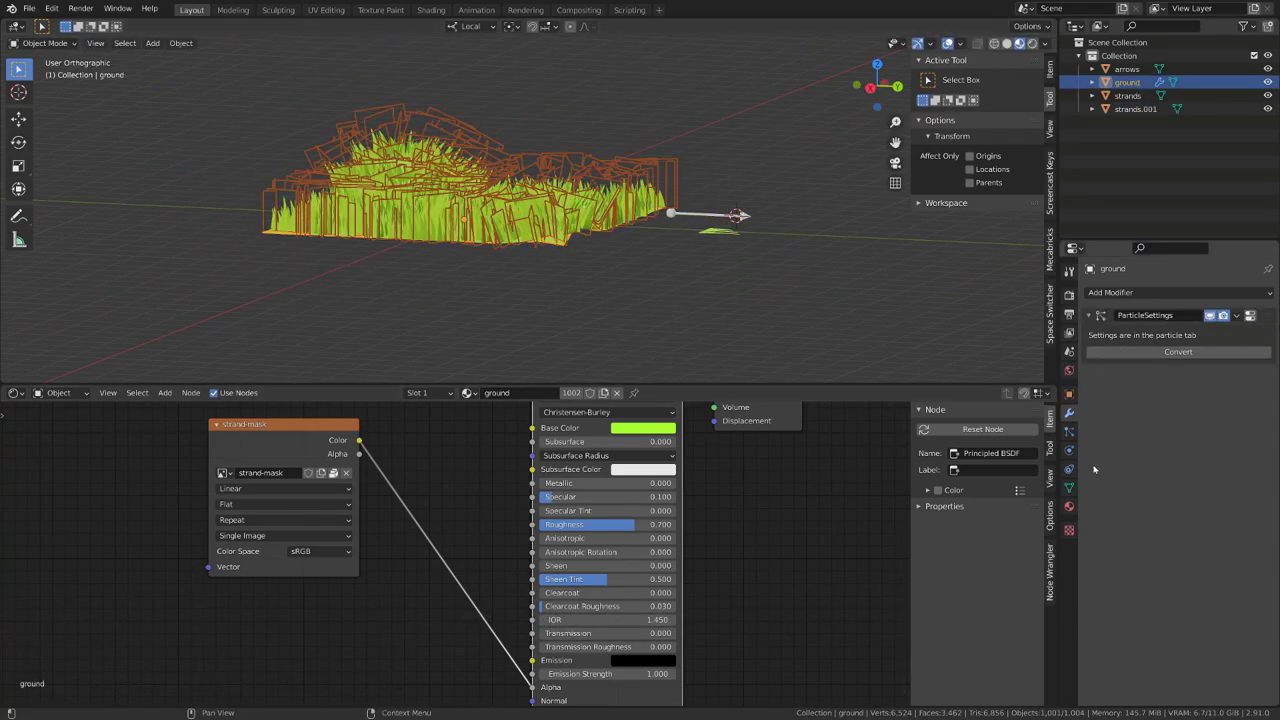
{"action": "left_click", "coordinate": [1069, 432]}
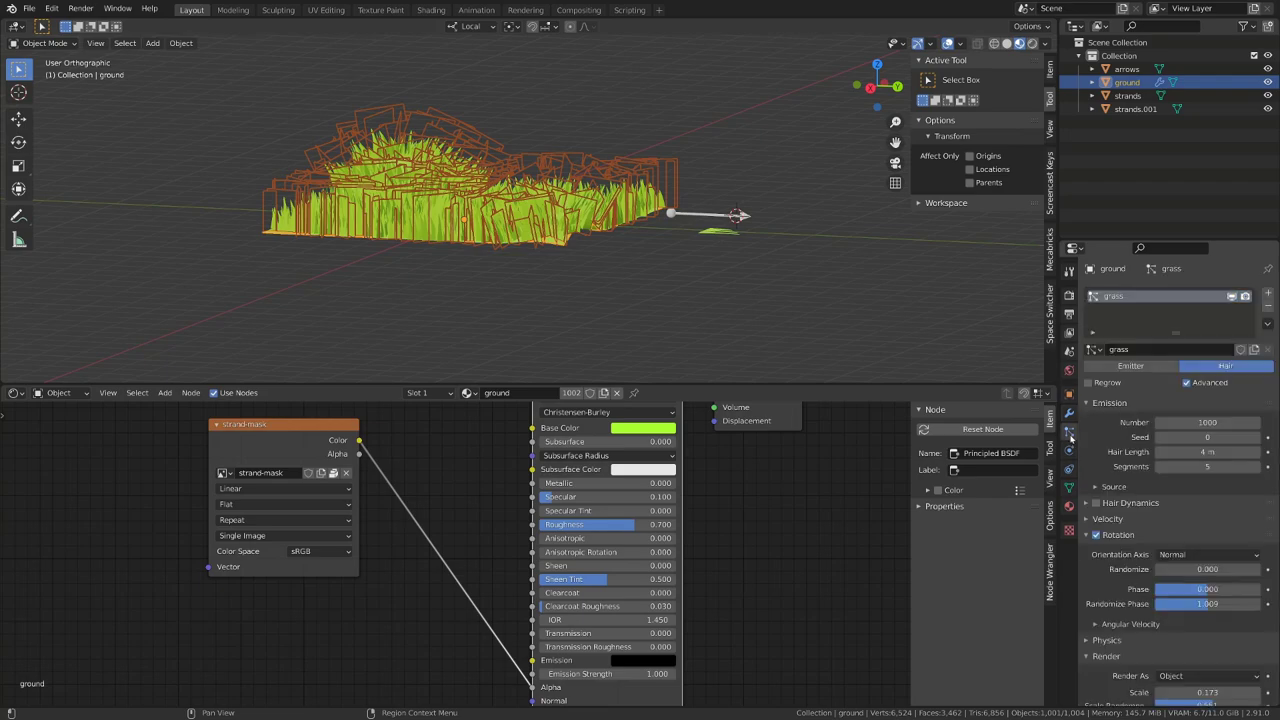
{"action": "left_click", "coordinate": [1271, 310]}
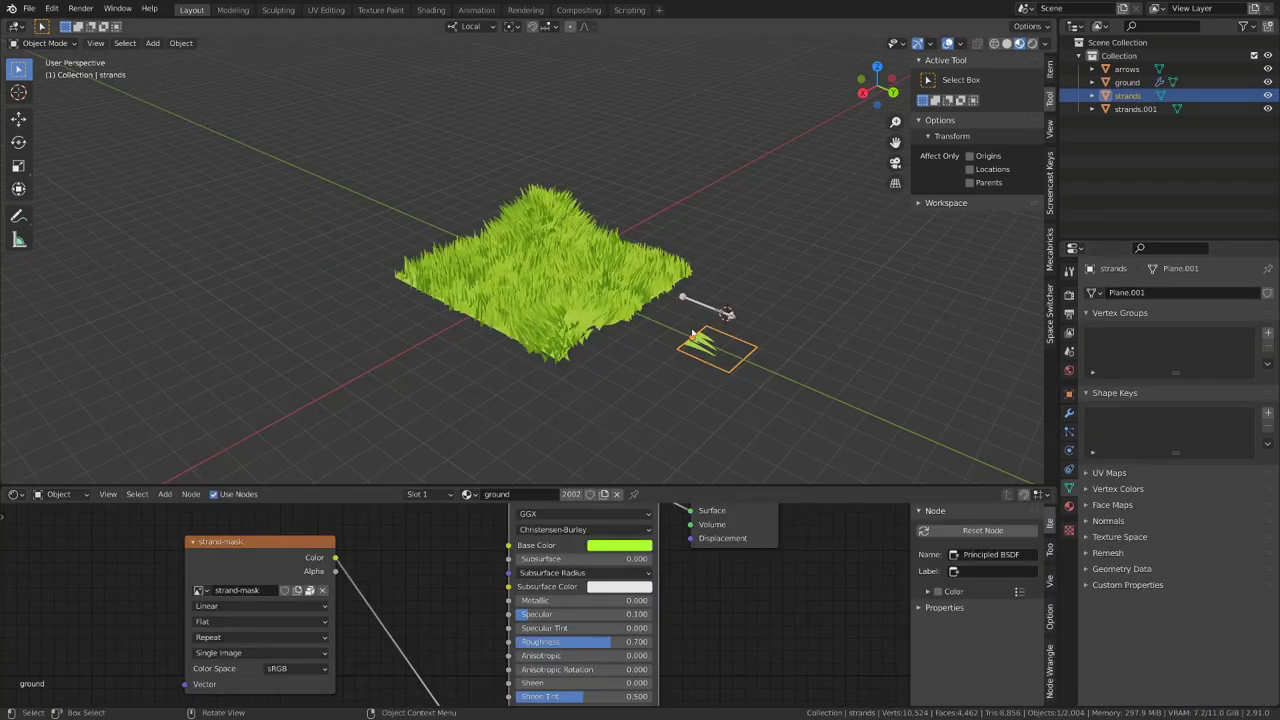
Step: Deselect the strands object and display the viewport in Rendered shading
{"action": "left_click", "coordinate": [677, 313]}
{"action": "key", "text": "z"}
{"action": "left_click", "coordinate": [680, 237]}
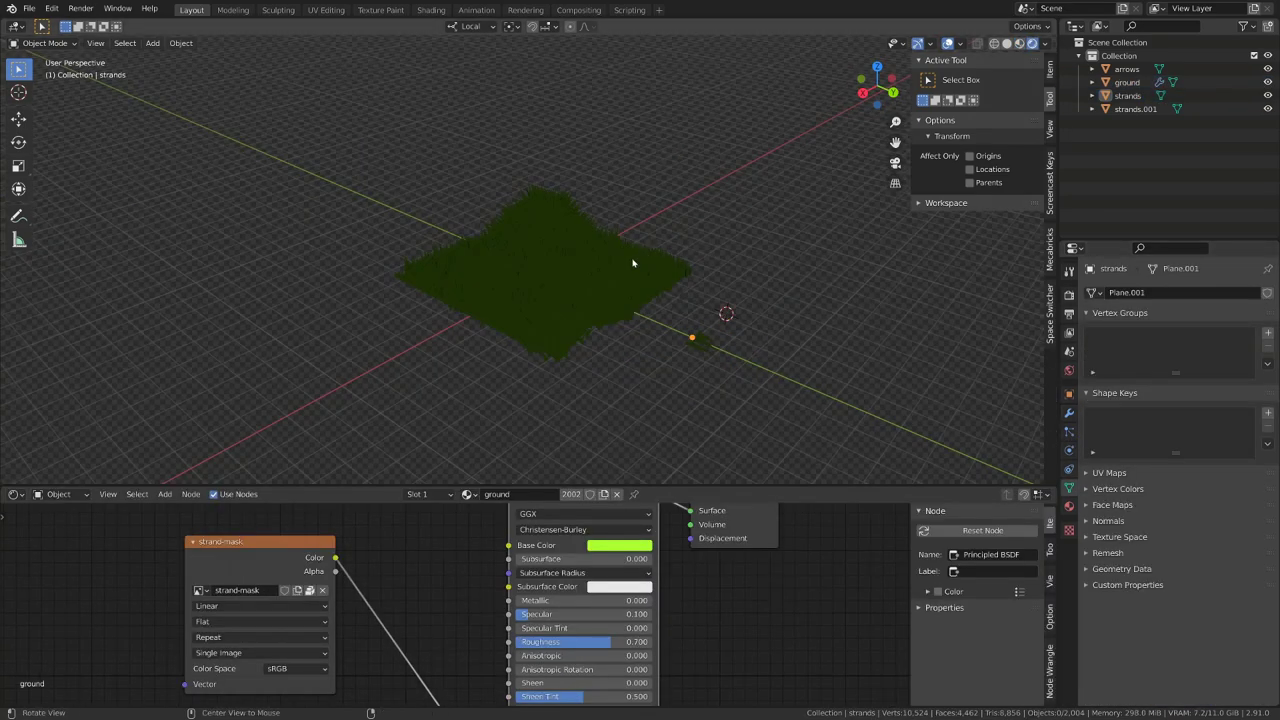
Step: Add a Sun light, raise it about 4.5 m beside the grass, and tilt it about 21 degrees
{"action": "middle_click_drag", "start_coordinate": [634, 263], "coordinate": [640, 250]}
{"action": "key", "text": "shift+a"}
{"action": "mouse_move", "coordinate": [640, 414]}
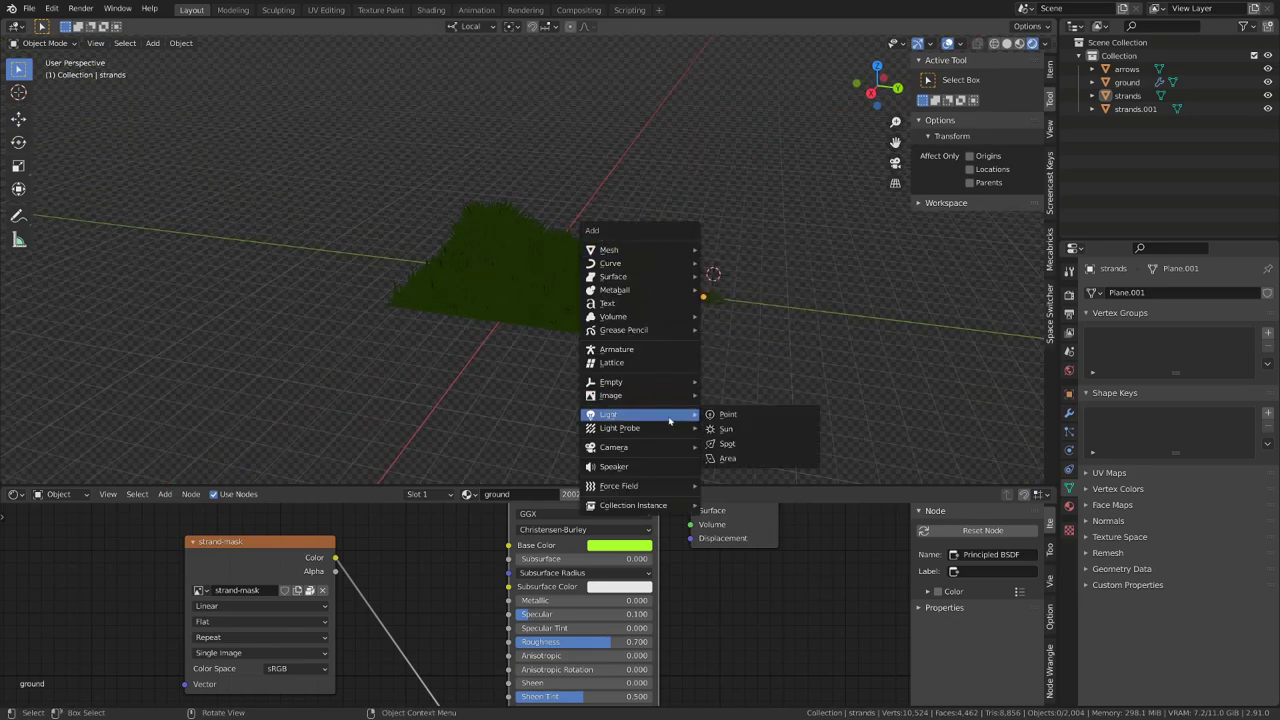
{"action": "left_click", "coordinate": [728, 427]}
{"action": "key", "text": "g"}
{"action": "left_click", "coordinate": [700, 290]}
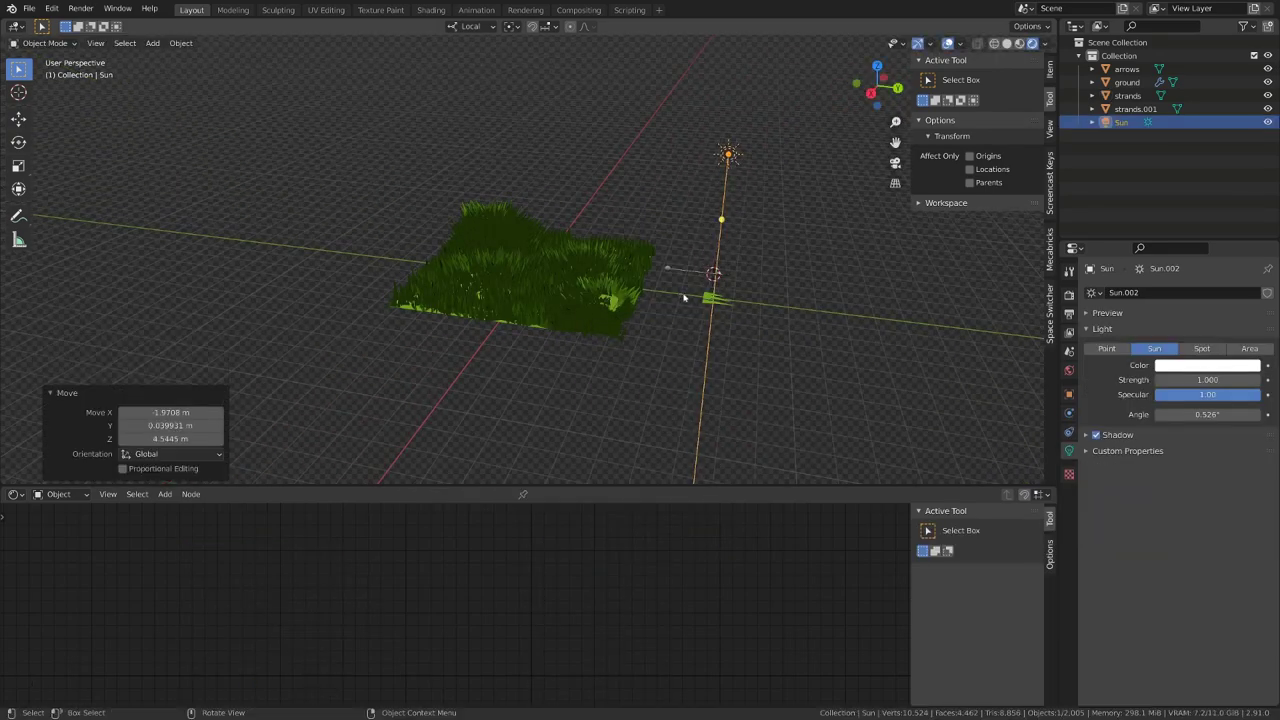
{"action": "key", "text": "r"}
{"action": "left_click", "coordinate": [651, 360]}
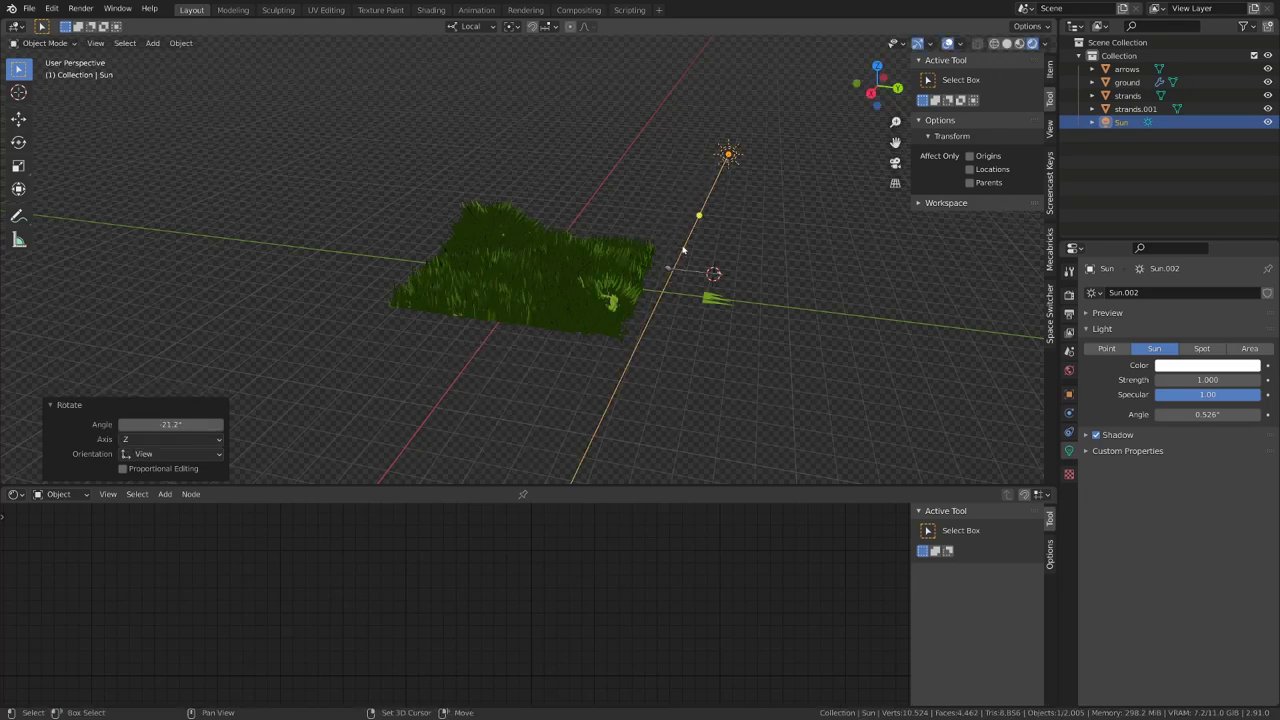
Step: Add a Monkey mesh over the grass, rotate it about 23 degrees, and scale it up about 2.5 times
{"action": "key", "text": "shift+a"}
{"action": "mouse_move", "coordinate": [690, 80]}
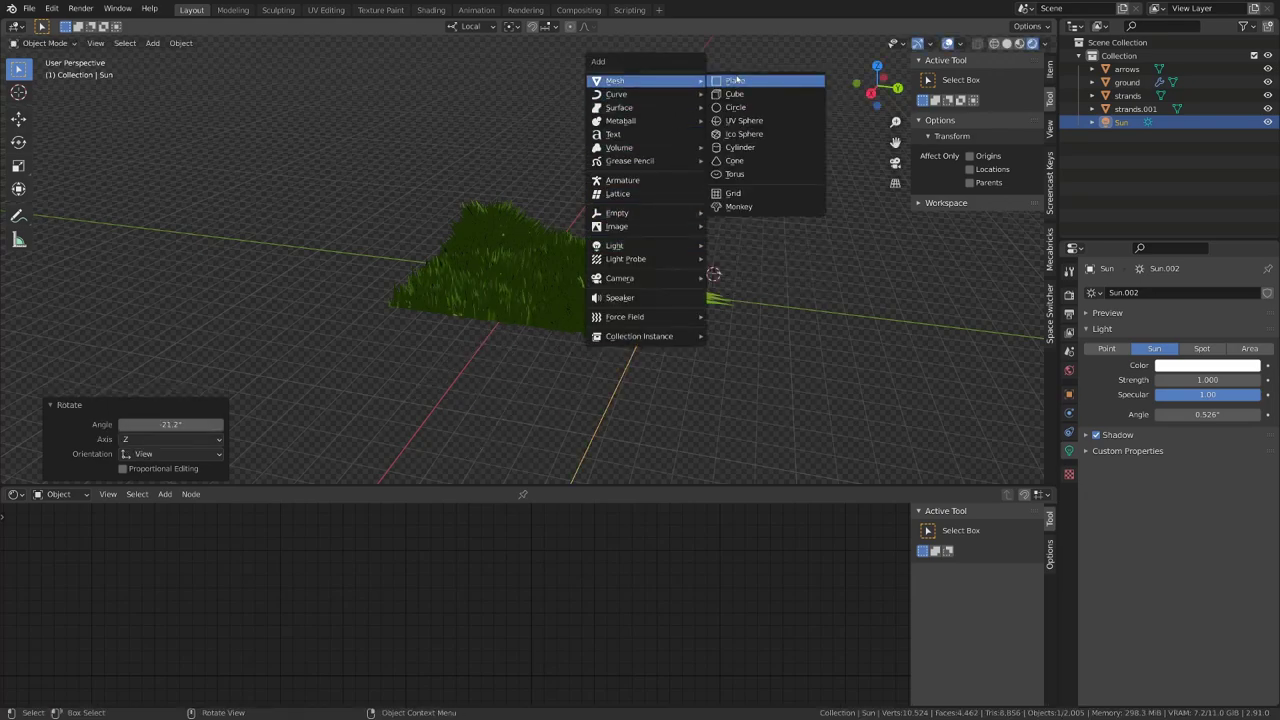
{"action": "left_click", "coordinate": [740, 207]}
{"action": "scroll", "coordinate": [760, 270], "scroll_direction": "up", "scroll_amount": 2}
{"action": "key", "text": "g"}
{"action": "left_click", "coordinate": [580, 280]}
{"action": "key", "text": "r"}
{"action": "left_click", "coordinate": [630, 268]}
{"action": "key", "text": "s"}
{"action": "left_click", "coordinate": [703, 326]}
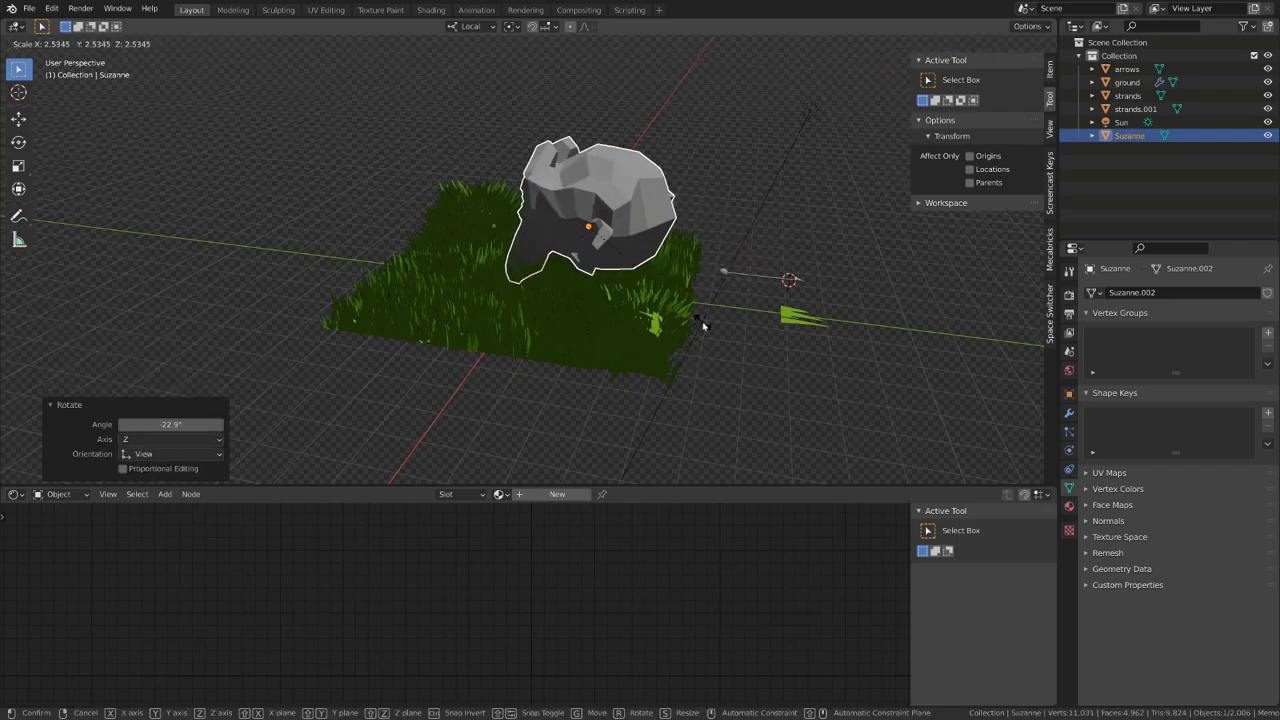
Step: Scale the monkey head down and reposition it just above the grass beside the hill
{"action": "key", "text": "g"}
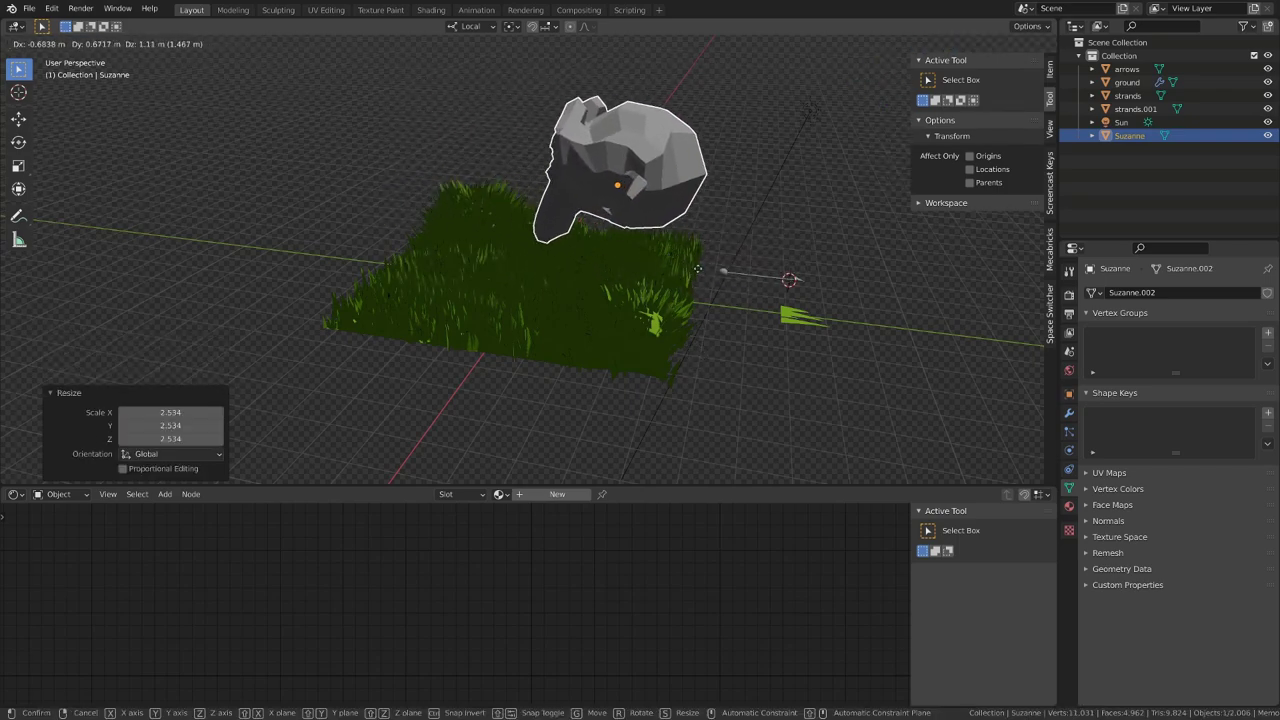
{"action": "left_click", "coordinate": [668, 308]}
{"action": "key", "text": "s"}
{"action": "left_click", "coordinate": [672, 264]}
{"action": "middle_click_drag", "start_coordinate": [670, 266], "coordinate": [662, 332]}
{"action": "key", "text": "g"}
{"action": "key", "text": "g"}
{"action": "left_click", "coordinate": [690, 250]}
Step: Set the Shadow Mode of the ground material to None
{"action": "left_click", "coordinate": [518, 261]}
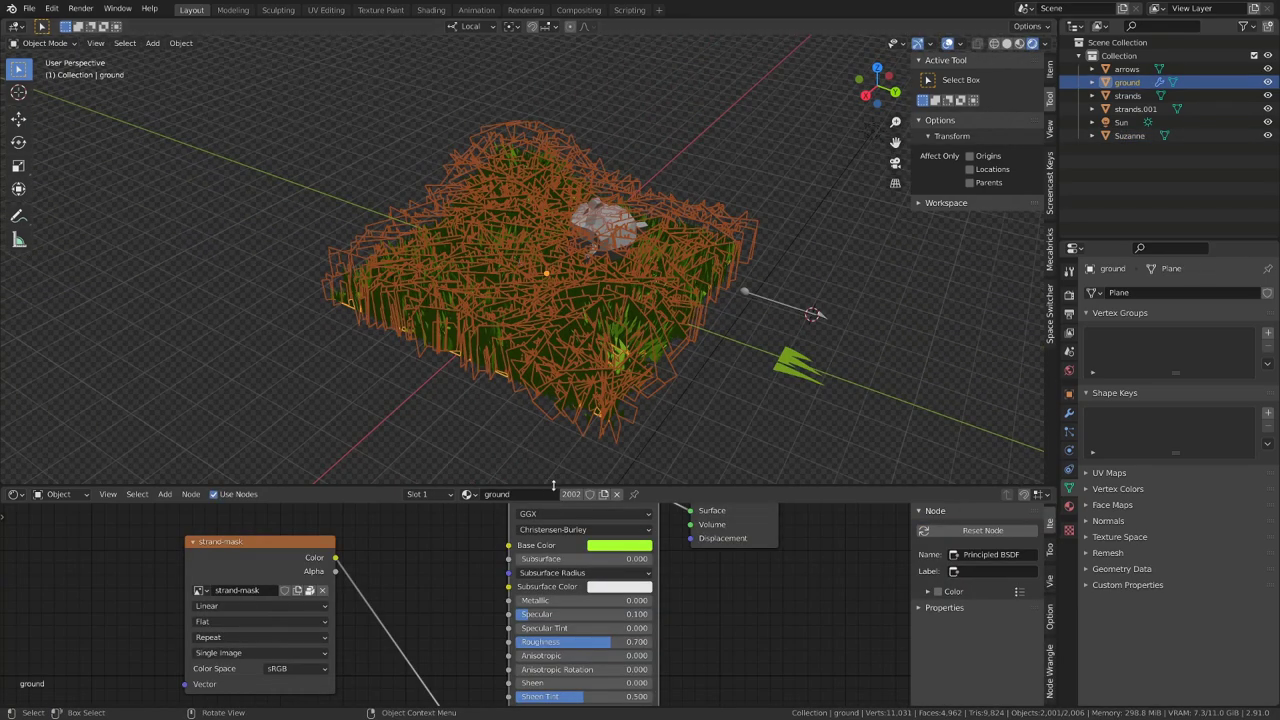
{"action": "middle_click_drag", "start_coordinate": [509, 264], "coordinate": [655, 360]}
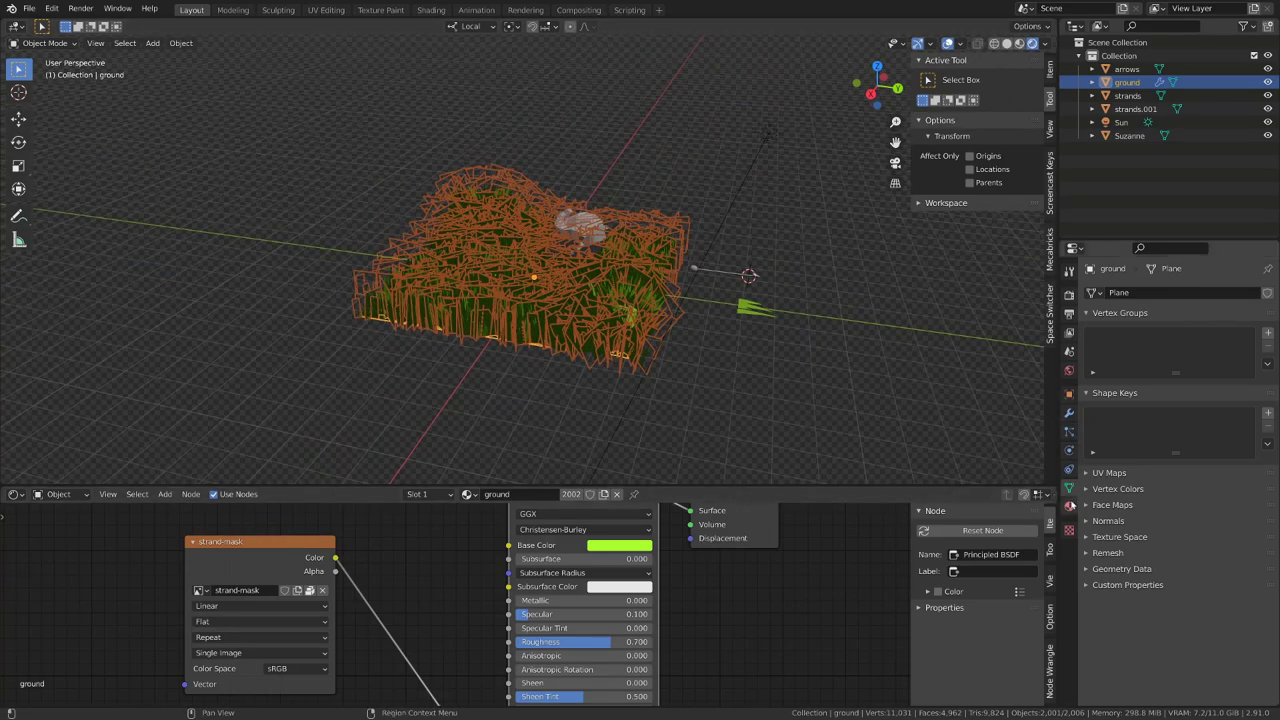
{"action": "left_click", "coordinate": [1069, 505]}
{"action": "left_click", "coordinate": [1183, 471]}
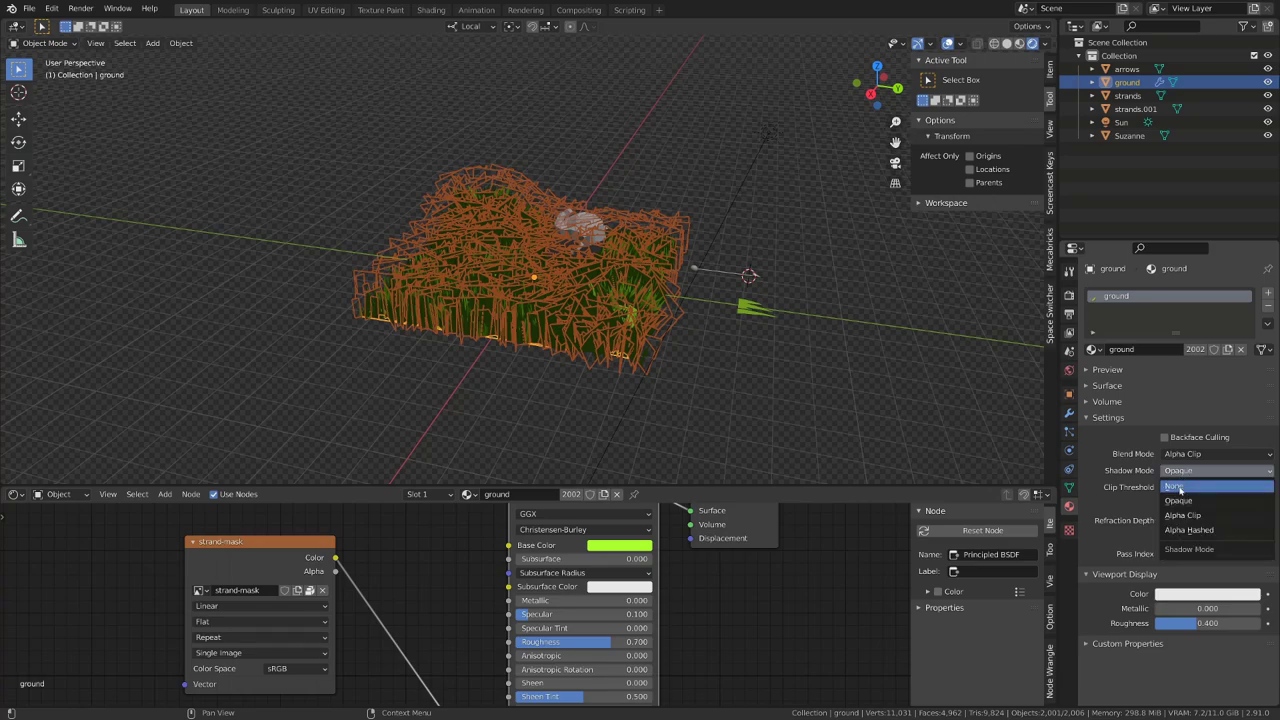
{"action": "left_click", "coordinate": [1179, 488]}
{"action": "scroll", "coordinate": [785, 366], "scroll_direction": "up", "scroll_amount": 4}
{"action": "middle_click_drag", "start_coordinate": [785, 366], "coordinate": [742, 370]}
Step: Select the monkey head and move it higher, clear above the grass
{"action": "left_click", "coordinate": [658, 214]}
{"action": "left_click", "coordinate": [645, 228]}
{"action": "left_click", "coordinate": [640, 236]}
{"action": "middle_click_drag", "start_coordinate": [640, 243], "coordinate": [663, 203]}
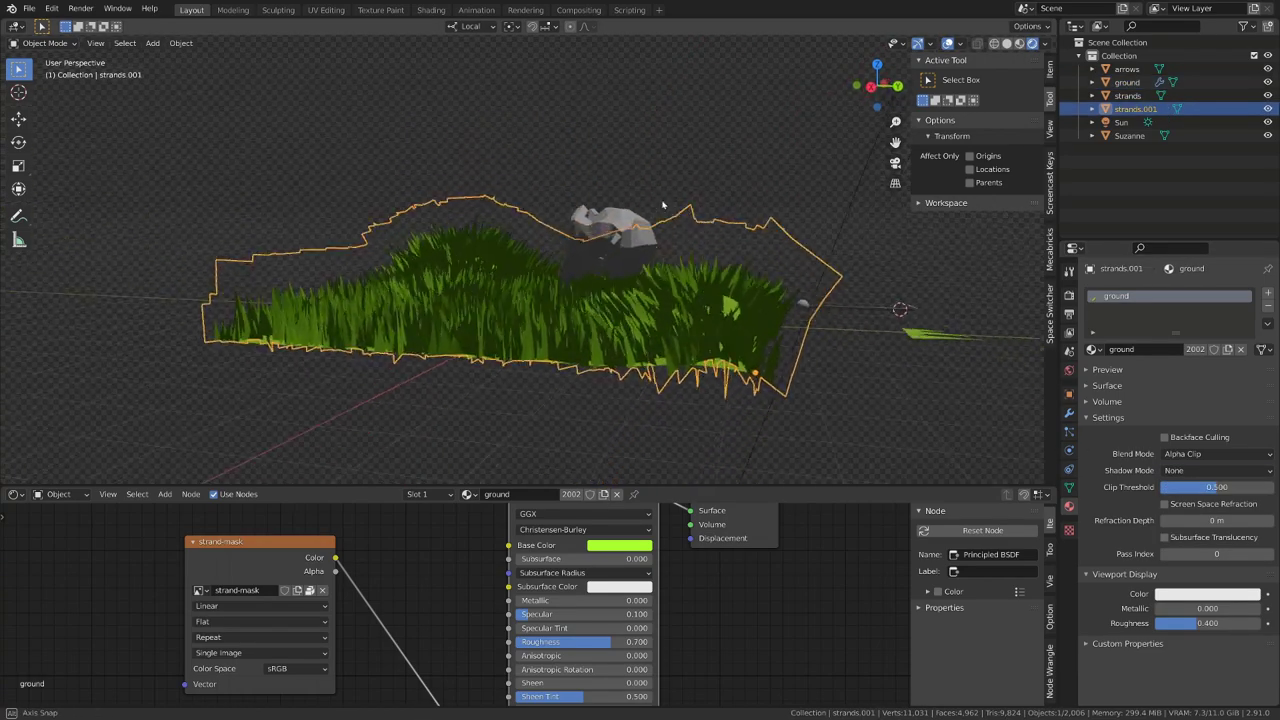
{"action": "left_click", "coordinate": [609, 250]}
{"action": "middle_click_drag", "start_coordinate": [609, 250], "coordinate": [643, 271]}
{"action": "key", "text": "g"}
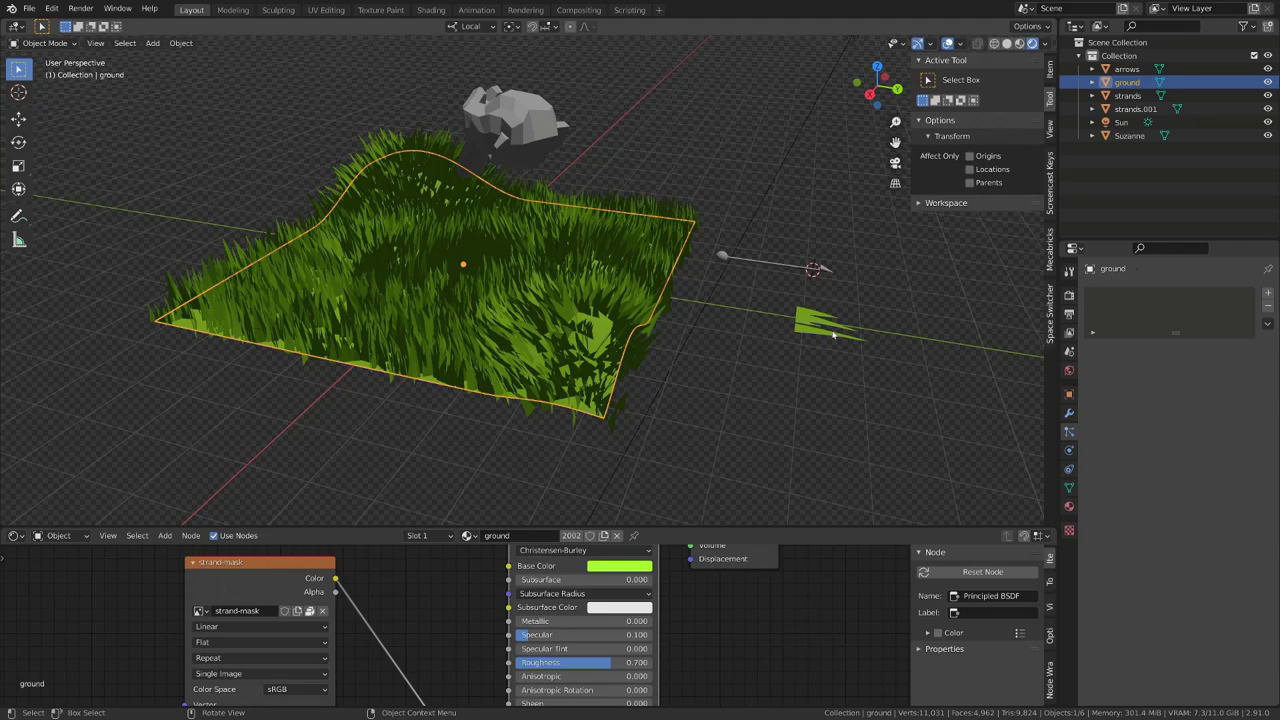
Step: Examine the normals of the single strands plane and of the joined grass mesh in Edit Mode
{"action": "left_click", "coordinate": [833, 334]}
{"action": "key", "text": "Tab"}
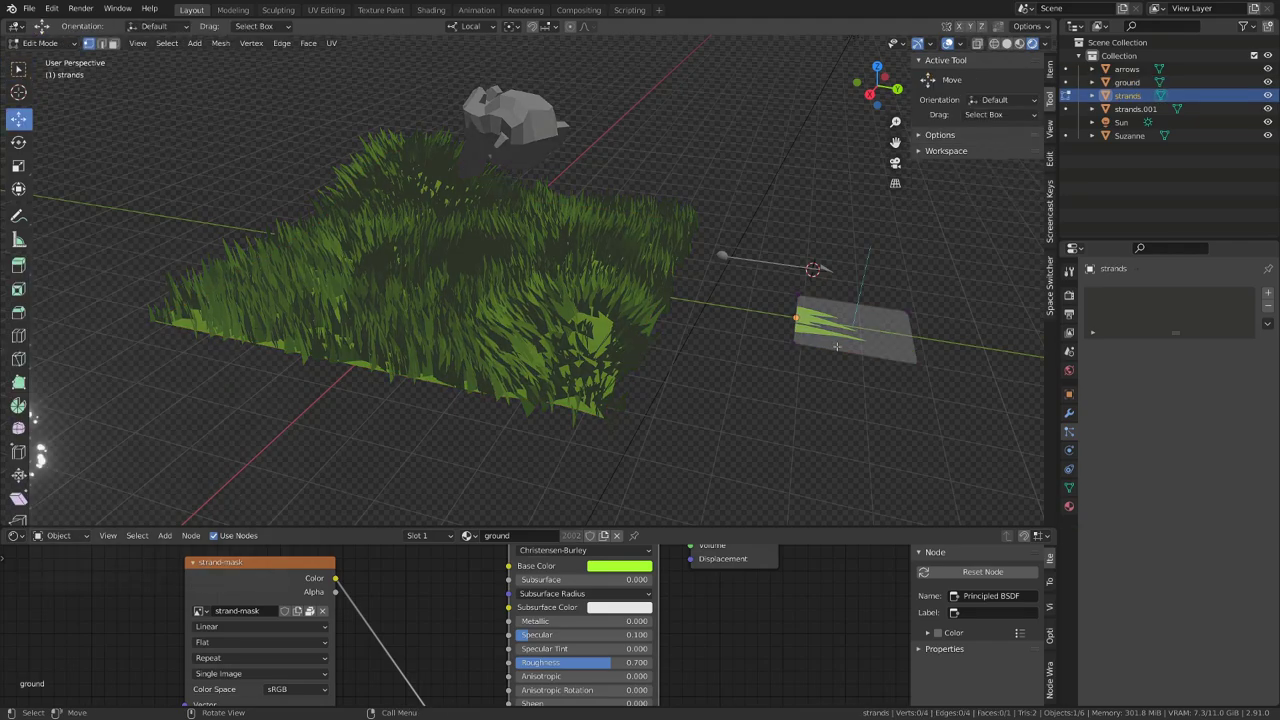
{"action": "key", "text": "Tab"}
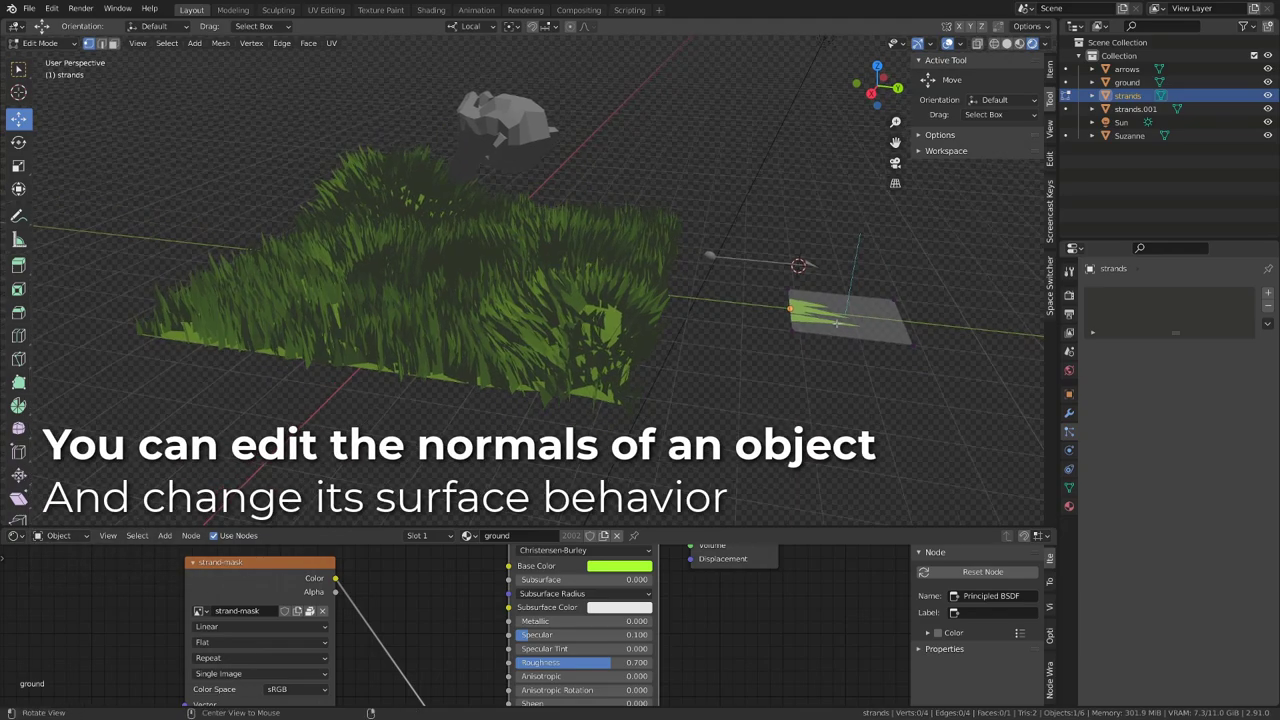
{"action": "left_click", "coordinate": [655, 207]}
{"action": "key", "text": "Tab"}
{"action": "middle_click_drag", "start_coordinate": [652, 207], "coordinate": [650, 368]}
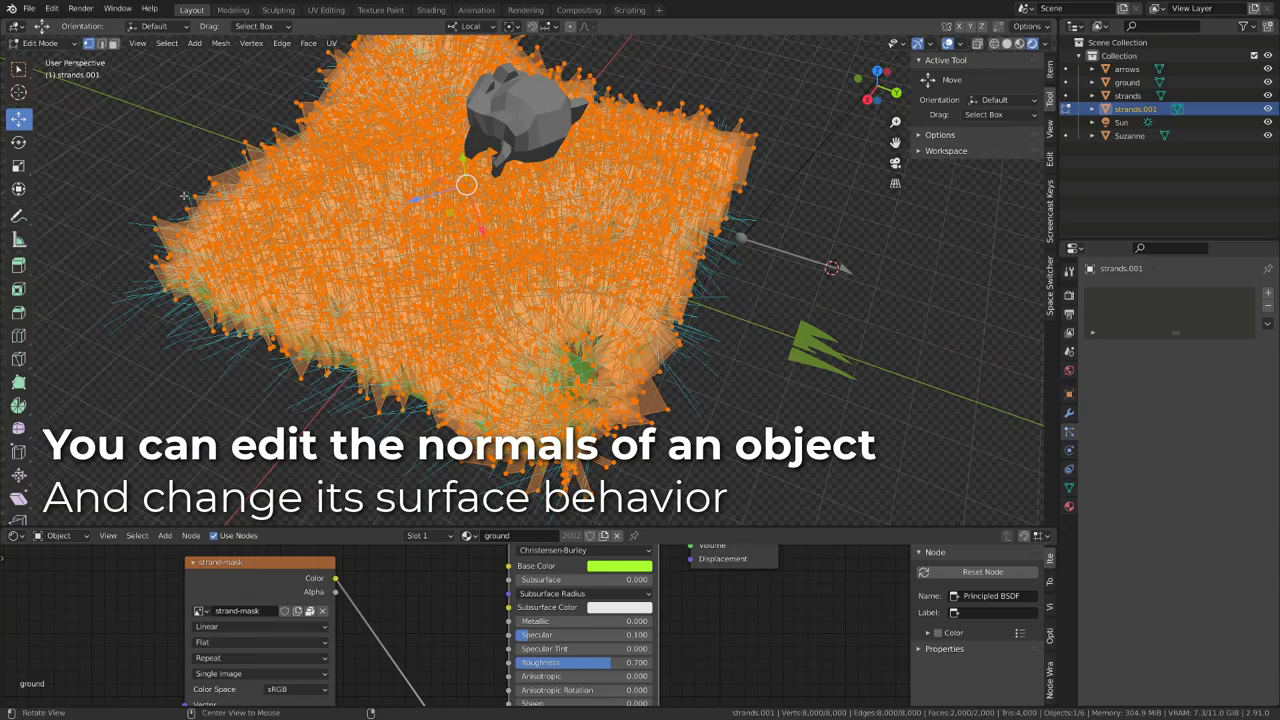
{"action": "left_click_drag", "start_coordinate": [184, 194], "coordinate": [189, 140], "text": "alt"}
{"action": "key", "text": "Tab"}
Step: Examine the direction of the ground mesh's normals in Edit Mode
{"action": "left_click", "coordinate": [567, 388]}
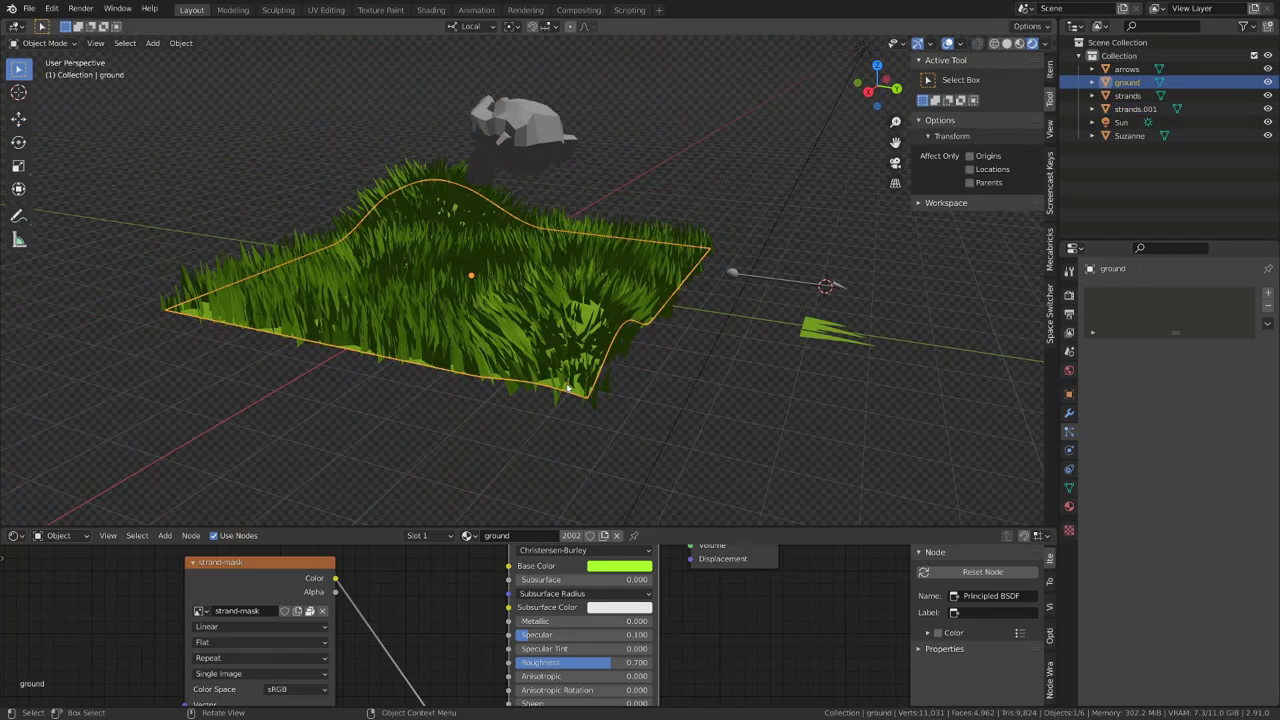
{"action": "key", "text": "Tab"}
{"action": "mouse_move", "coordinate": [567, 388]}
{"action": "middle_mouse_down"}
{"action": "mouse_move", "coordinate": [556, 440]}
{"action": "mouse_move", "coordinate": [550, 370]}
{"action": "middle_mouse_up"}
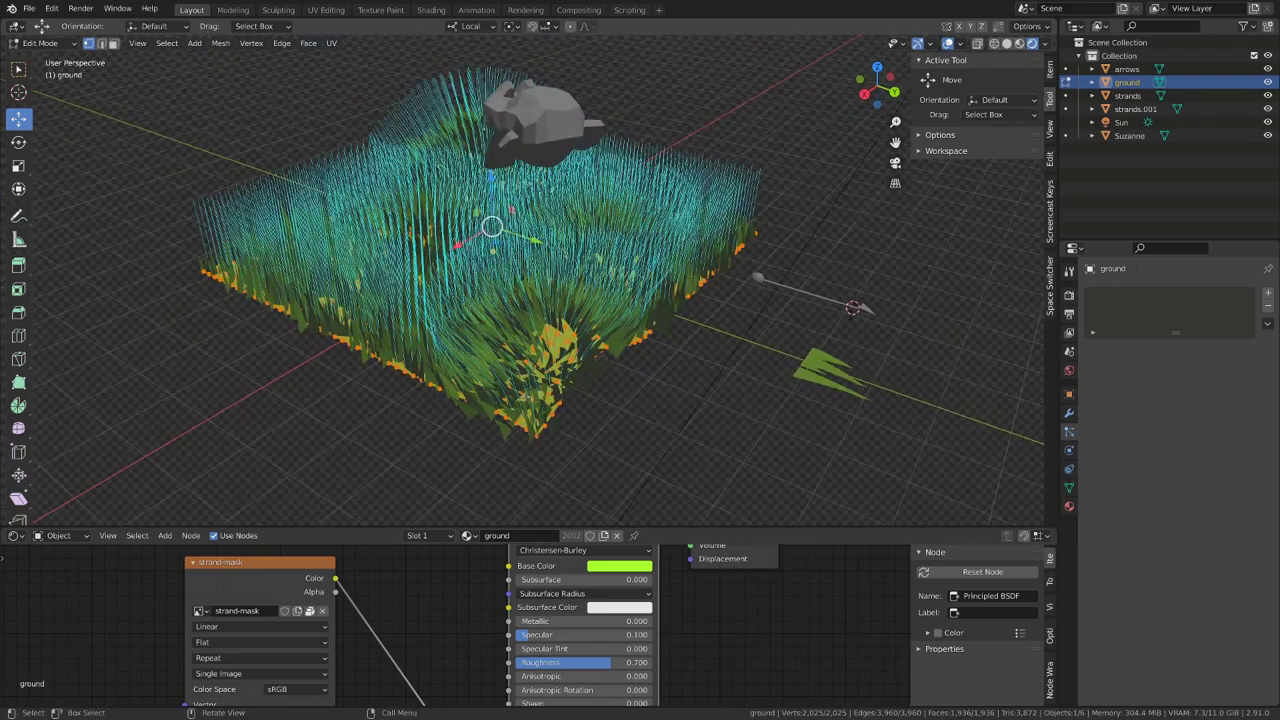
{"action": "key", "text": "Tab"}
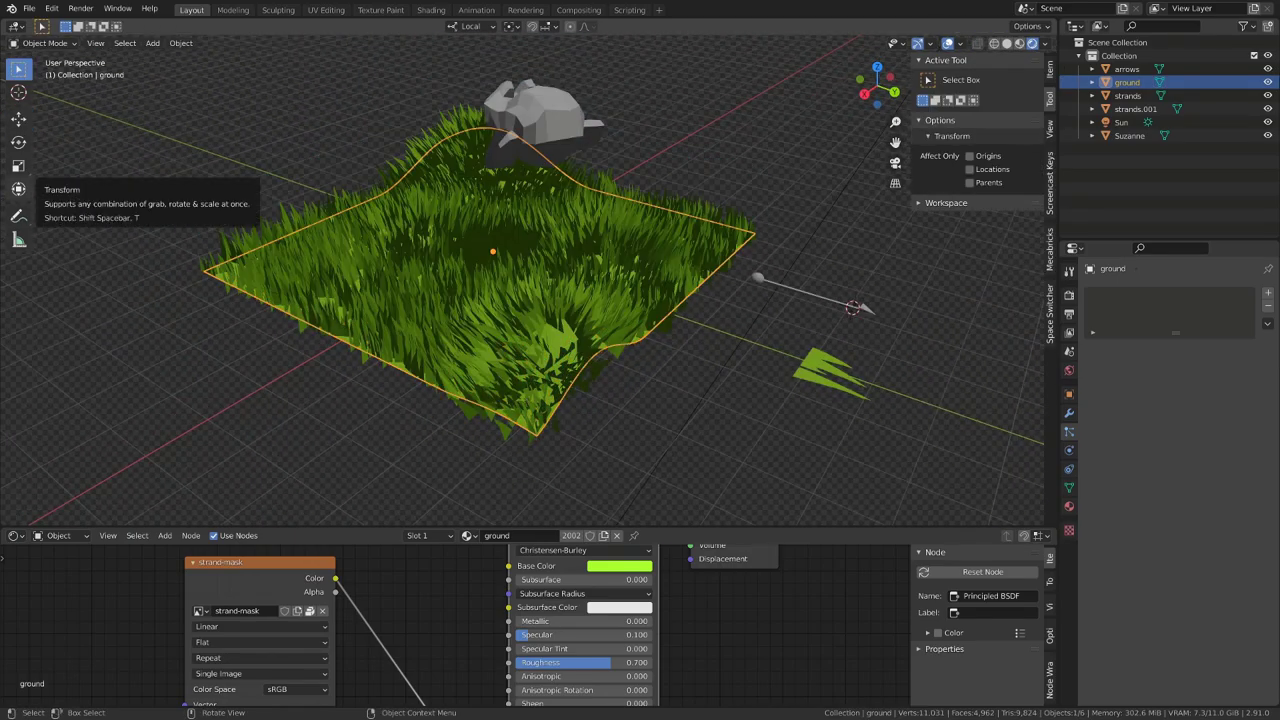
Step: Add a Data Transfer modifier to the joined grass with ground as its source, and enable Face Corner Data
{"action": "left_click", "coordinate": [398, 144]}
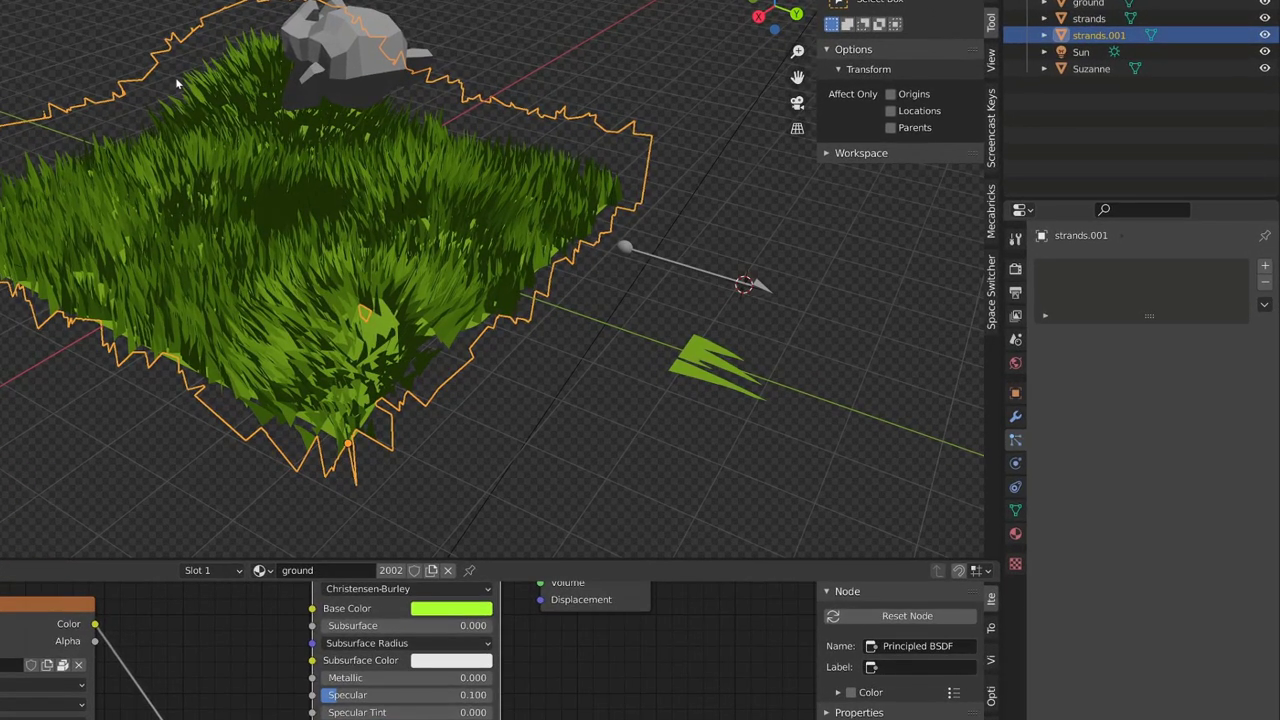
{"action": "left_click", "coordinate": [1015, 417]}
{"action": "left_click", "coordinate": [1093, 267]}
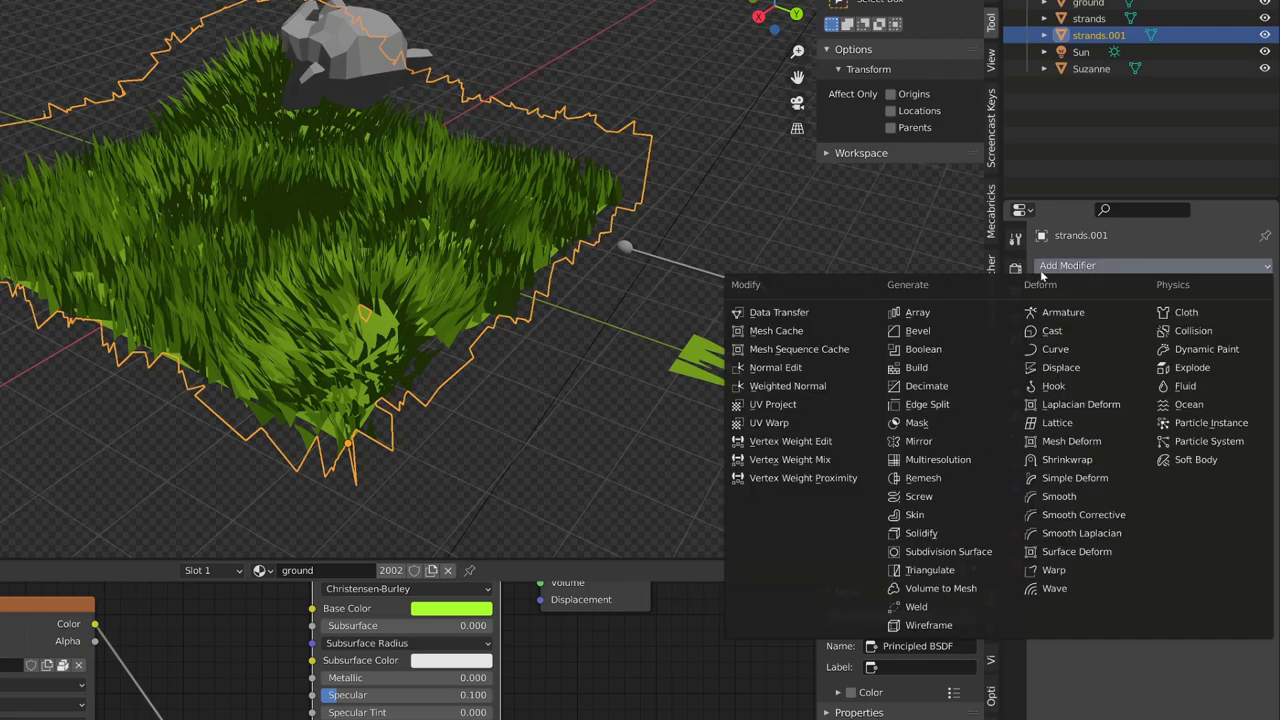
{"action": "left_click", "coordinate": [772, 314]}
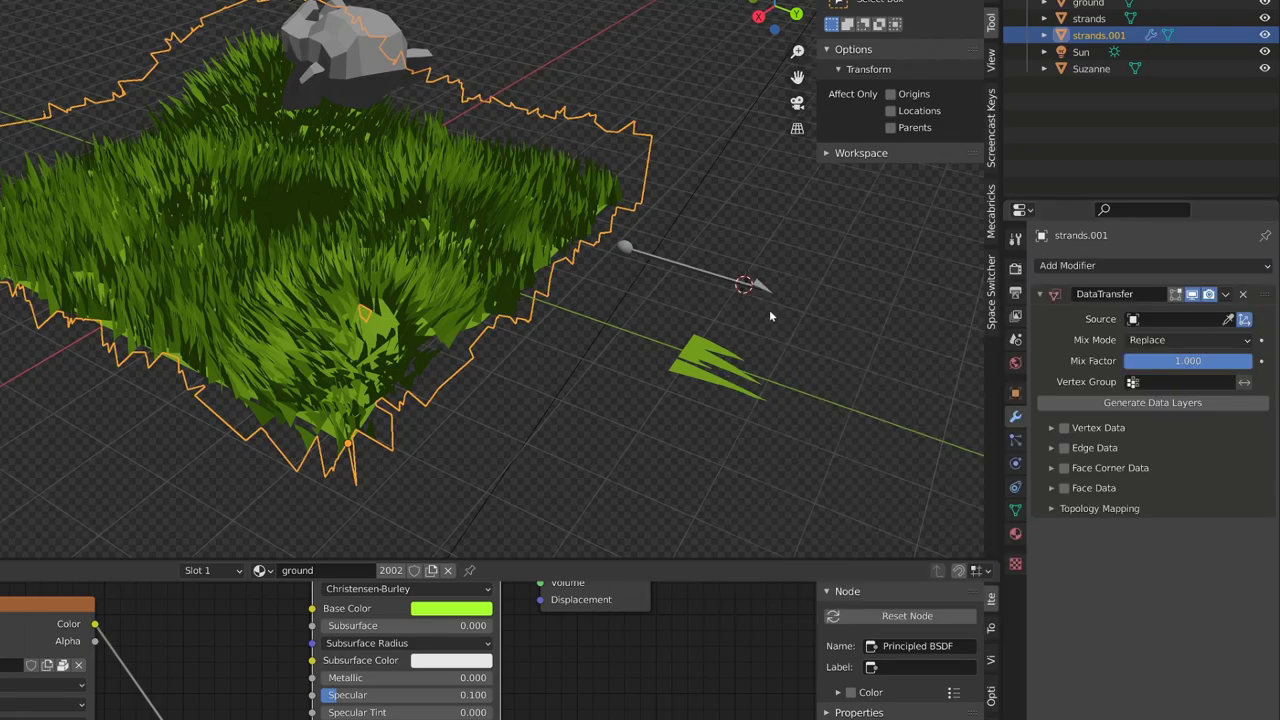
{"action": "left_click", "coordinate": [1140, 324]}
{"action": "left_click", "coordinate": [1117, 358]}
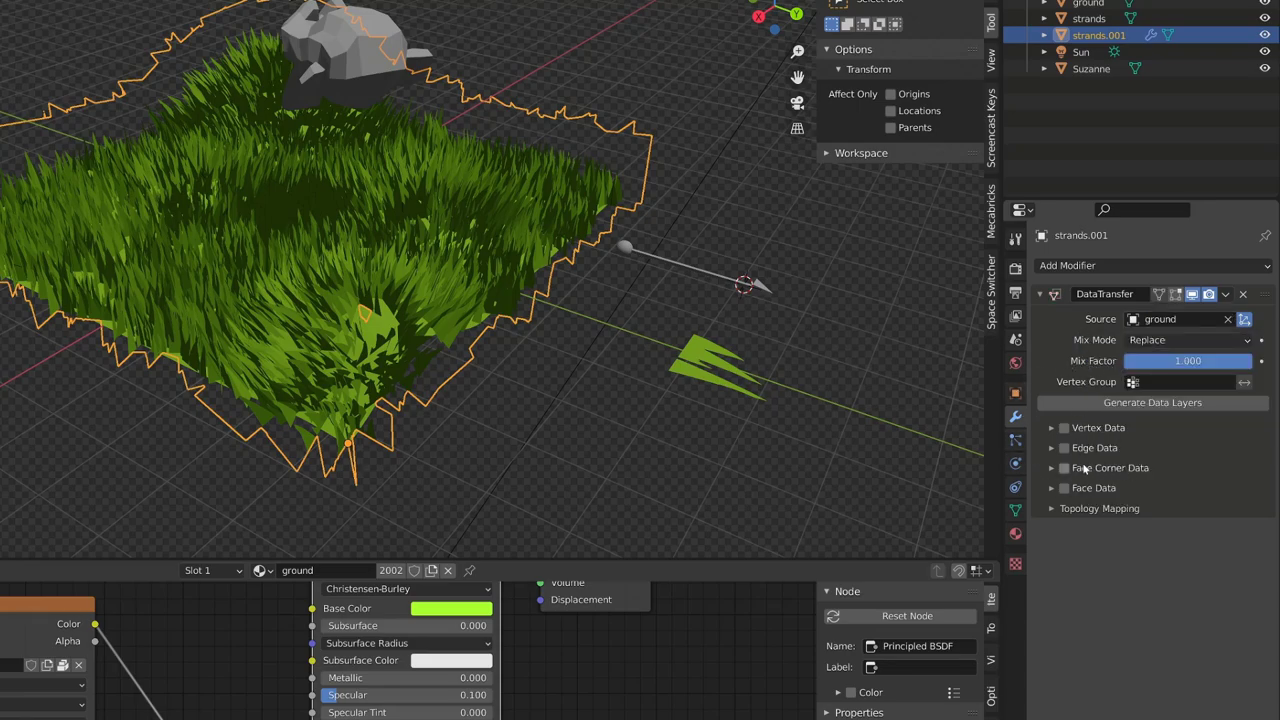
{"action": "left_click", "coordinate": [1052, 468]}
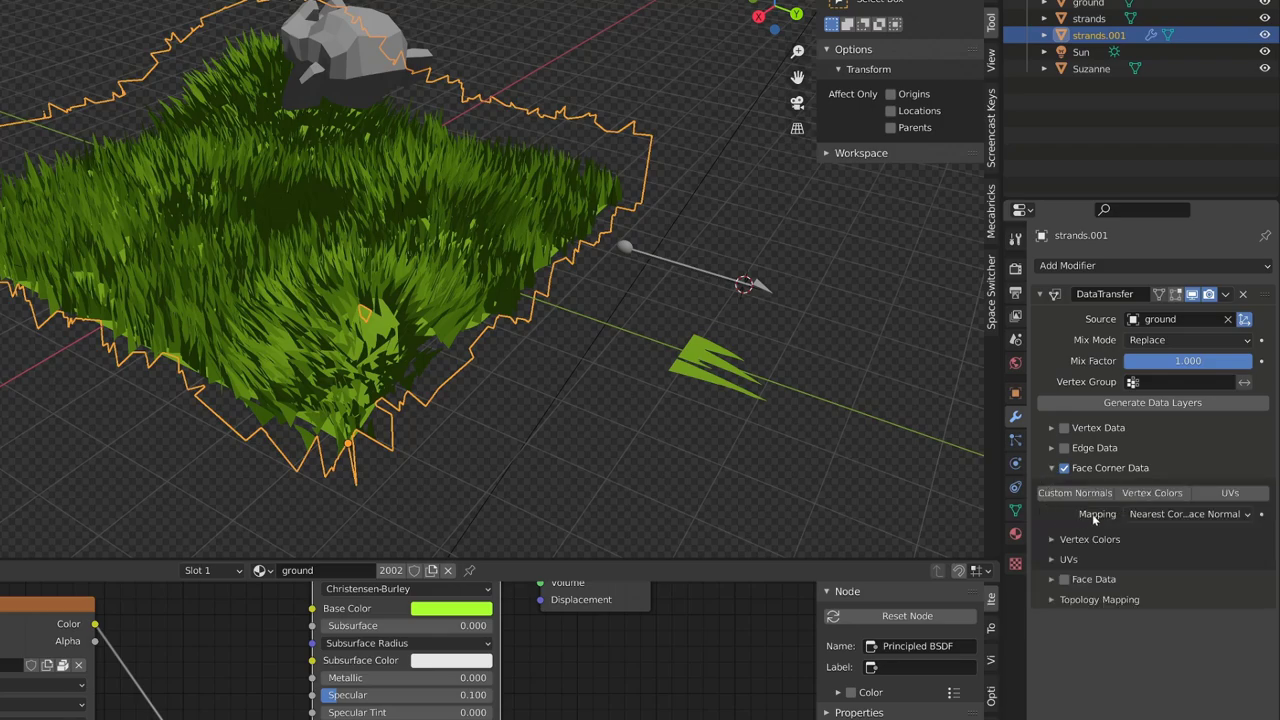
Step: Enable custom normals transfer in the grass's Data Transfer modifier and turn on Auto Smooth in the mesh normals
{"action": "left_click", "coordinate": [1084, 493]}
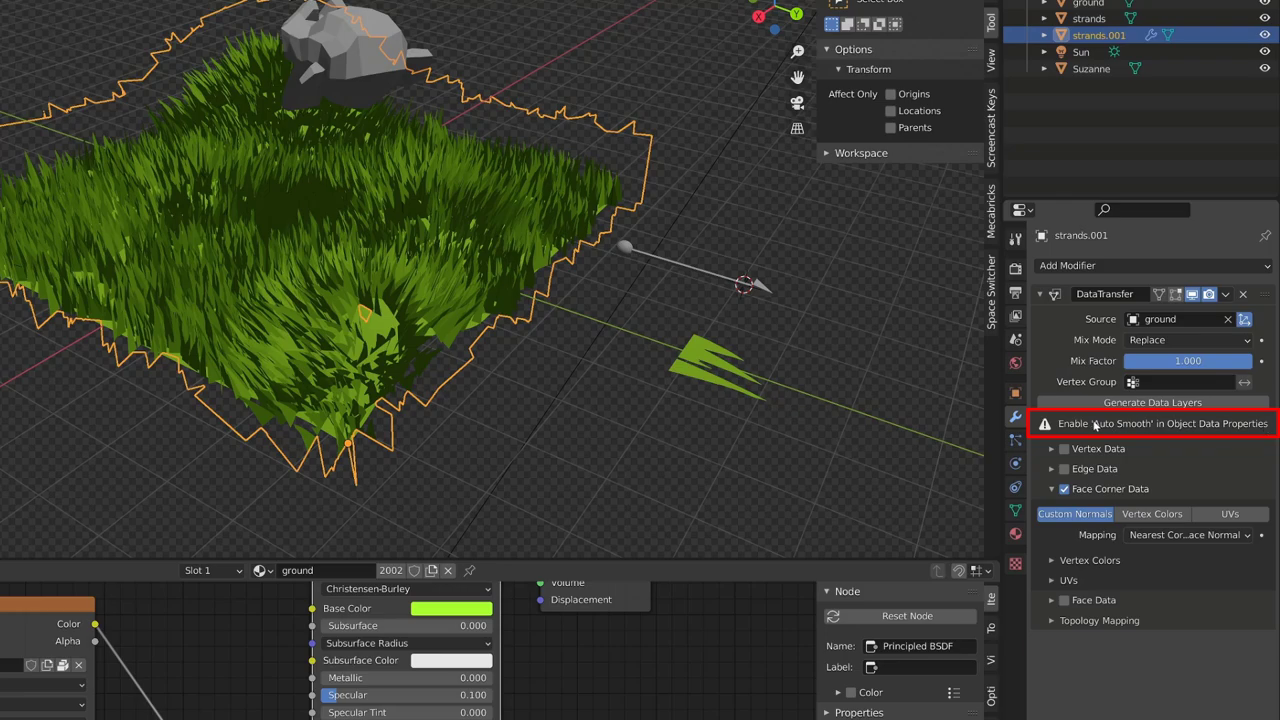
{"action": "left_click", "coordinate": [1015, 510]}
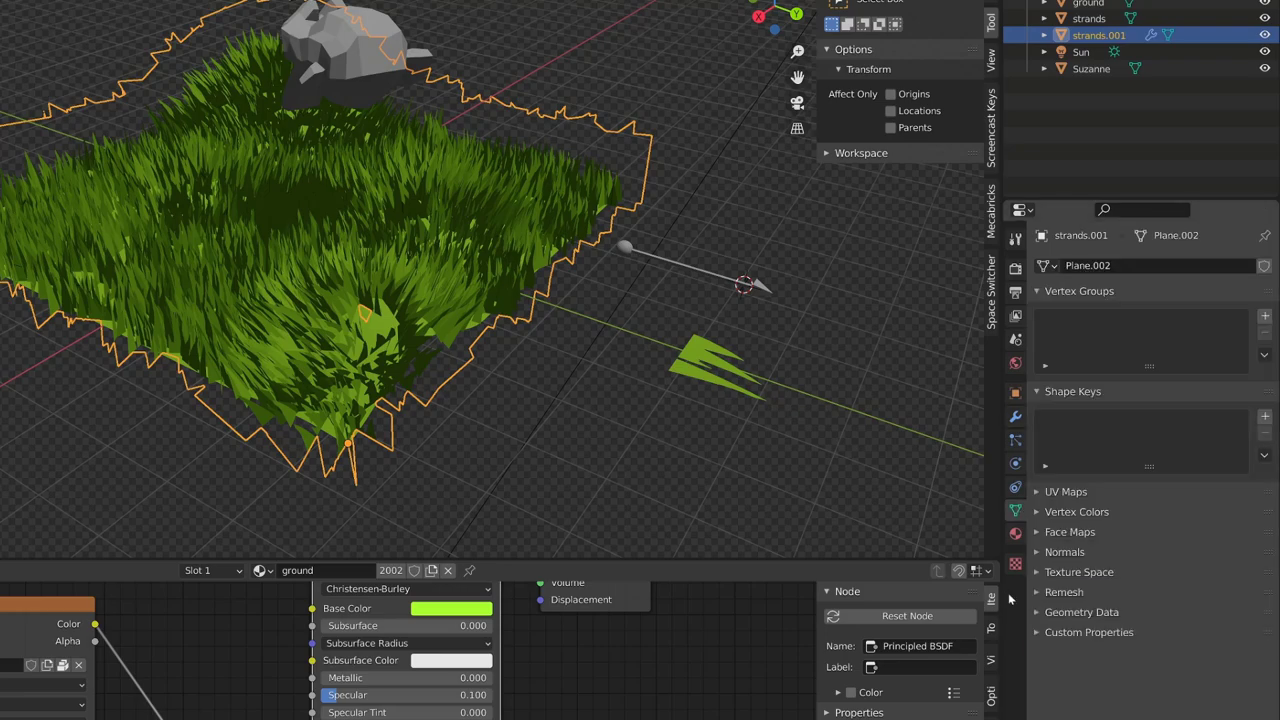
{"action": "left_click", "coordinate": [1040, 553]}
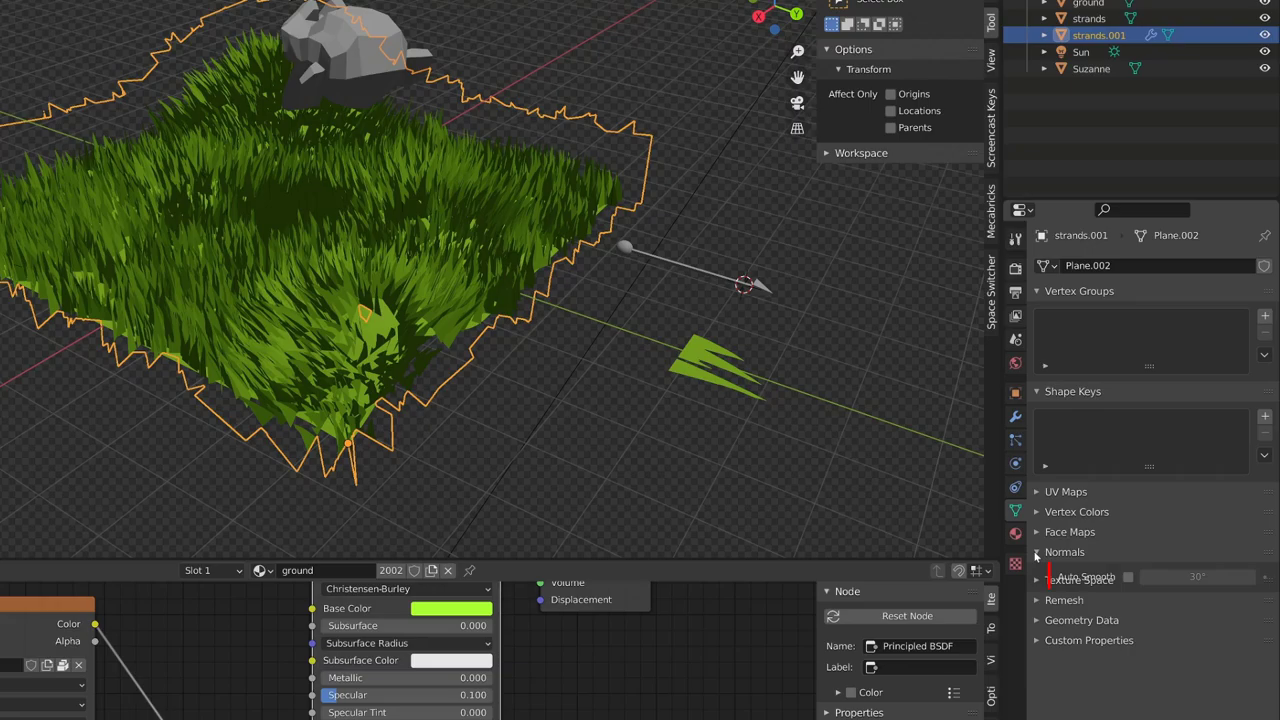
{"action": "left_click", "coordinate": [1127, 577]}
{"action": "mouse_move", "coordinate": [615, 440]}
{"action": "middle_mouse_down"}
{"action": "mouse_move", "coordinate": [511, 437]}
{"action": "mouse_move", "coordinate": [594, 432]}
{"action": "middle_mouse_up"}
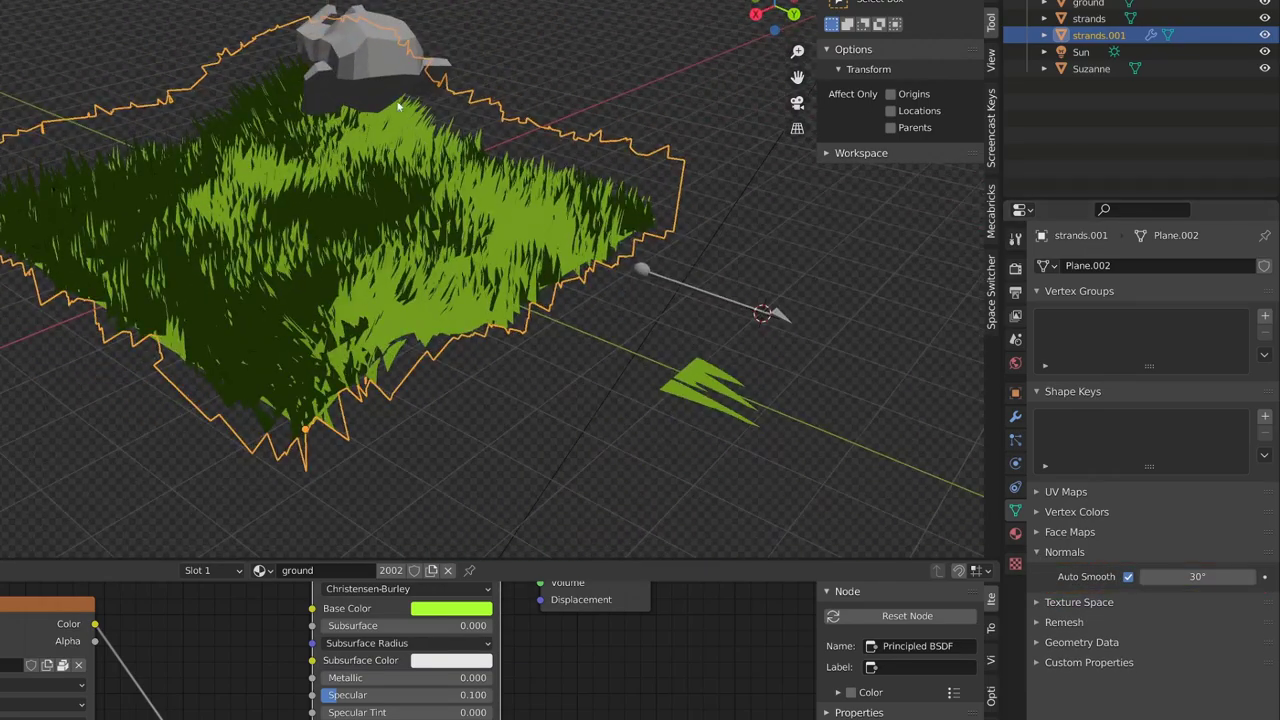
Step: Select the monkey head and move it around above the grass to check its shadow
{"action": "left_click", "coordinate": [355, 55]}
{"action": "key", "text": "g"}
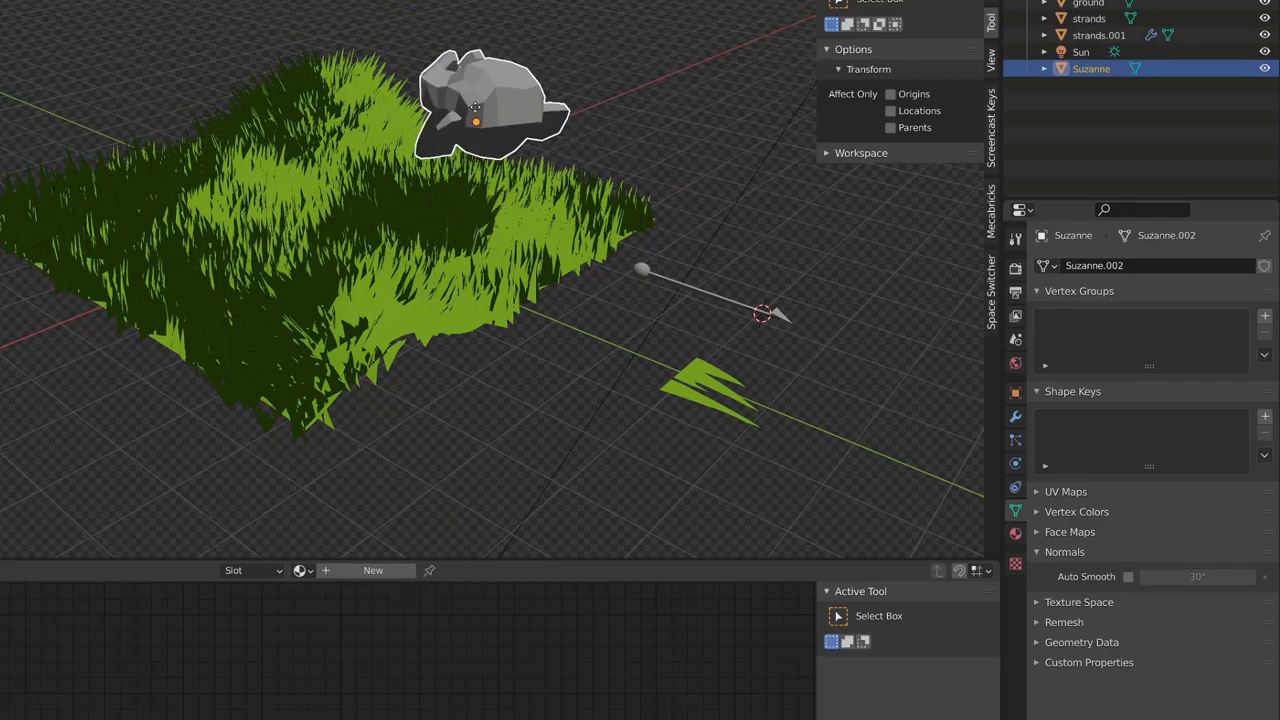
{"action": "left_click", "coordinate": [288, 58]}
{"action": "scroll", "coordinate": [336, 270], "scroll_direction": "up", "scroll_amount": 3}
{"action": "middle_click_drag", "start_coordinate": [336, 274], "coordinate": [447, 285]}
Step: Select the joined grass and enable Backface Culling in its ground material settings
{"action": "left_click", "coordinate": [497, 184]}
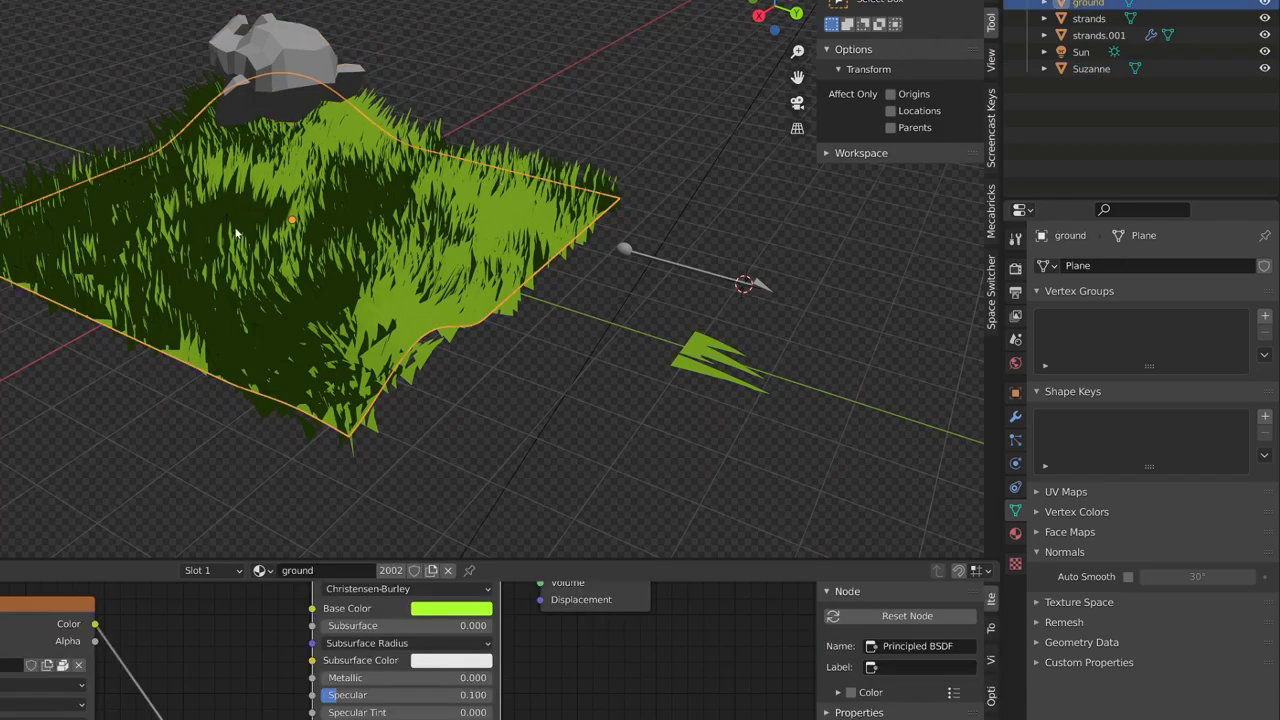
{"action": "left_click", "coordinate": [437, 133]}
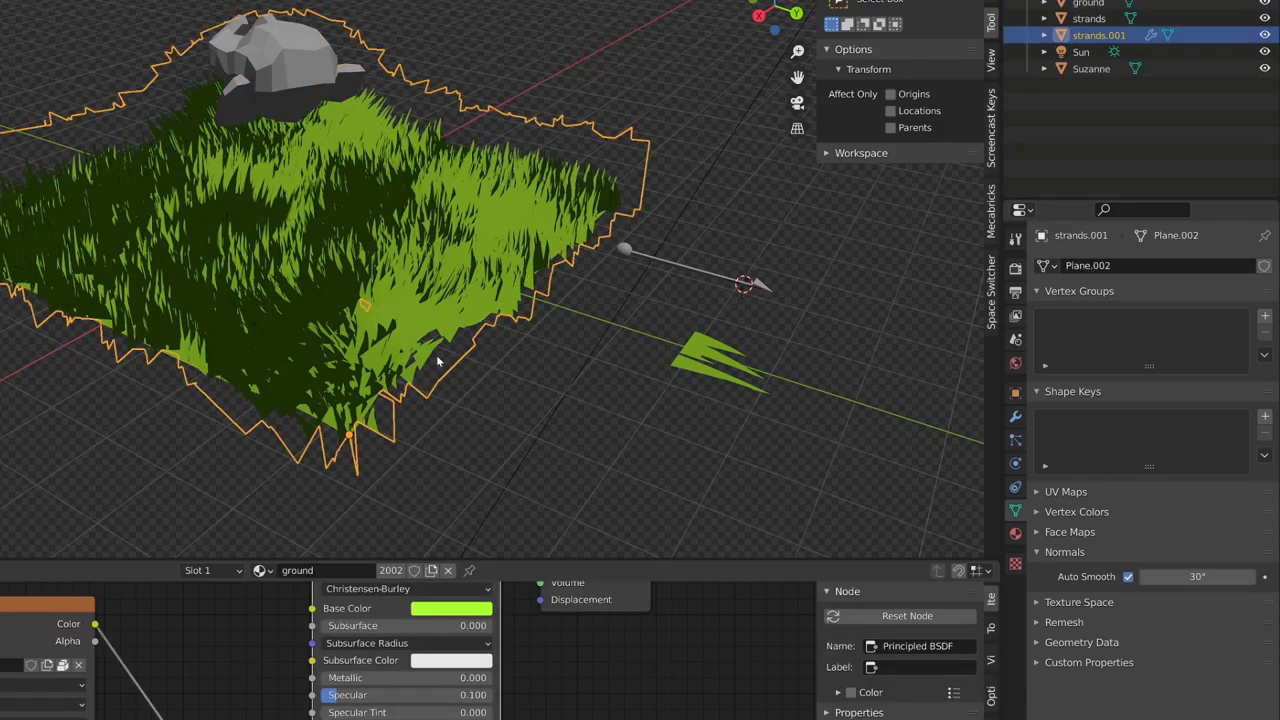
{"action": "left_click", "coordinate": [1015, 535]}
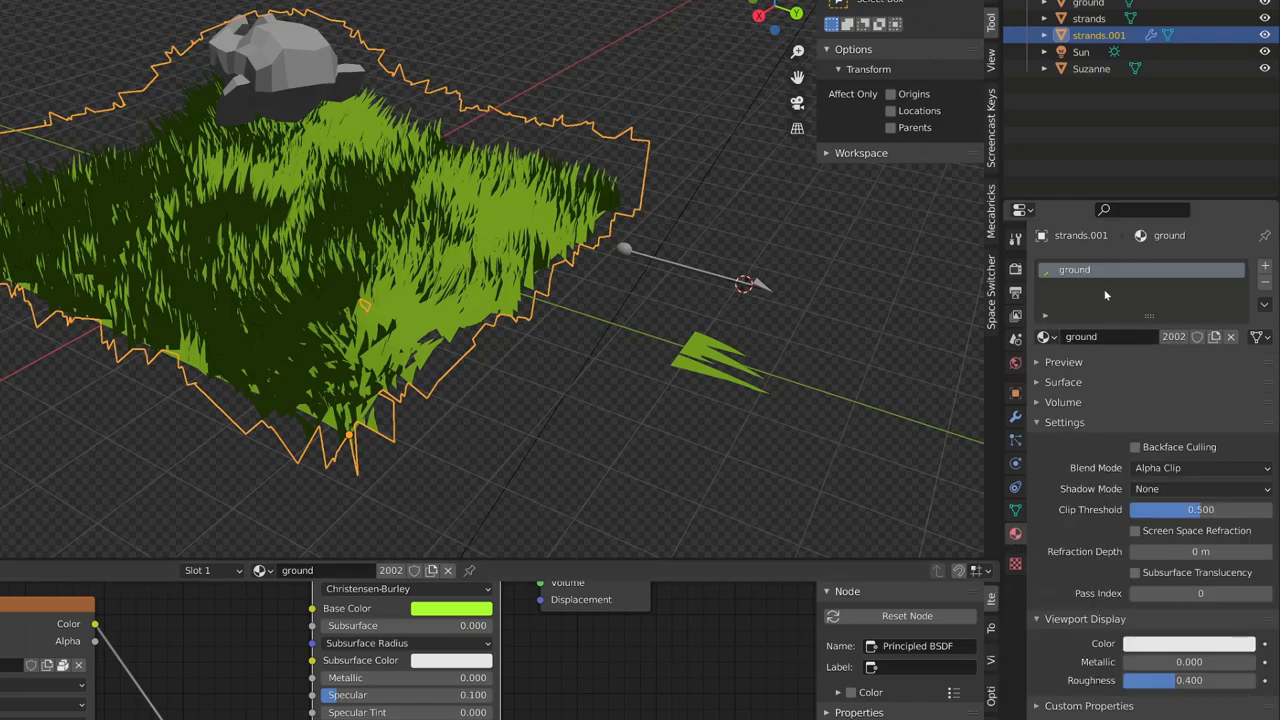
{"action": "left_click", "coordinate": [1135, 449]}
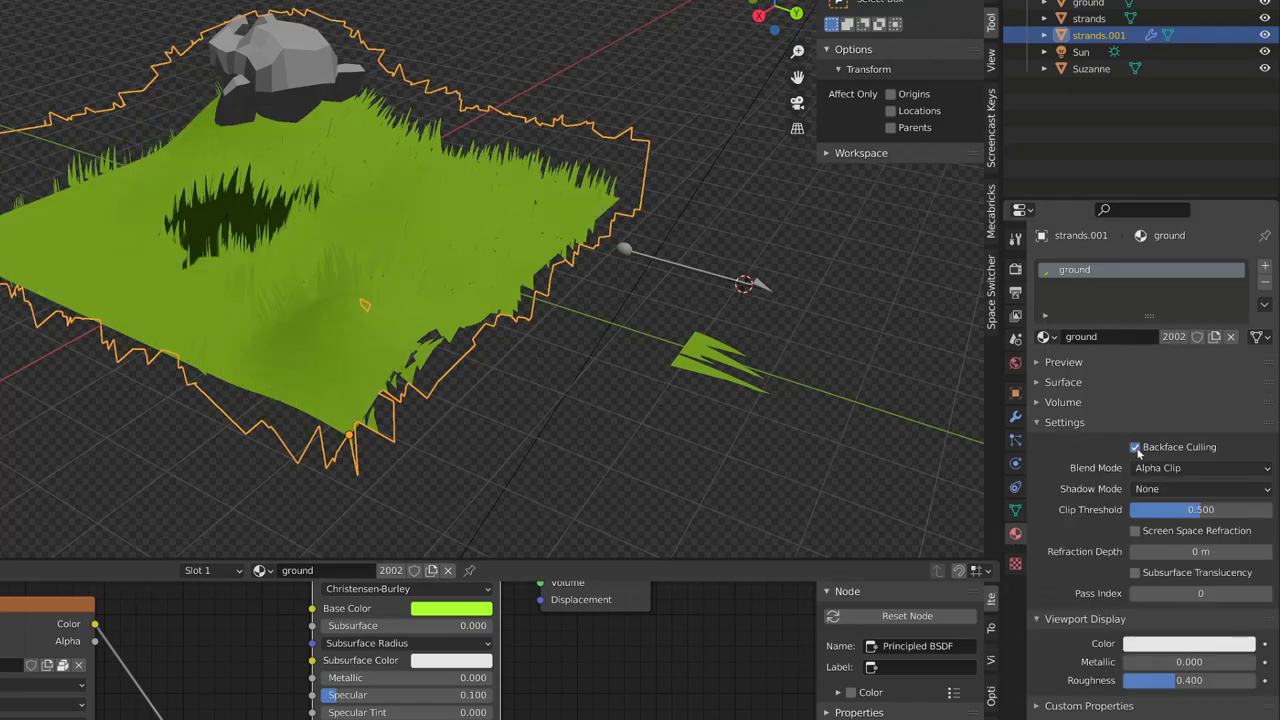
Step: Try moving the monkey head above the grass to check how its shadow falls from different viewpoints
{"action": "middle_click_drag", "start_coordinate": [567, 396], "coordinate": [339, 124]}
{"action": "left_click", "coordinate": [309, 50]}
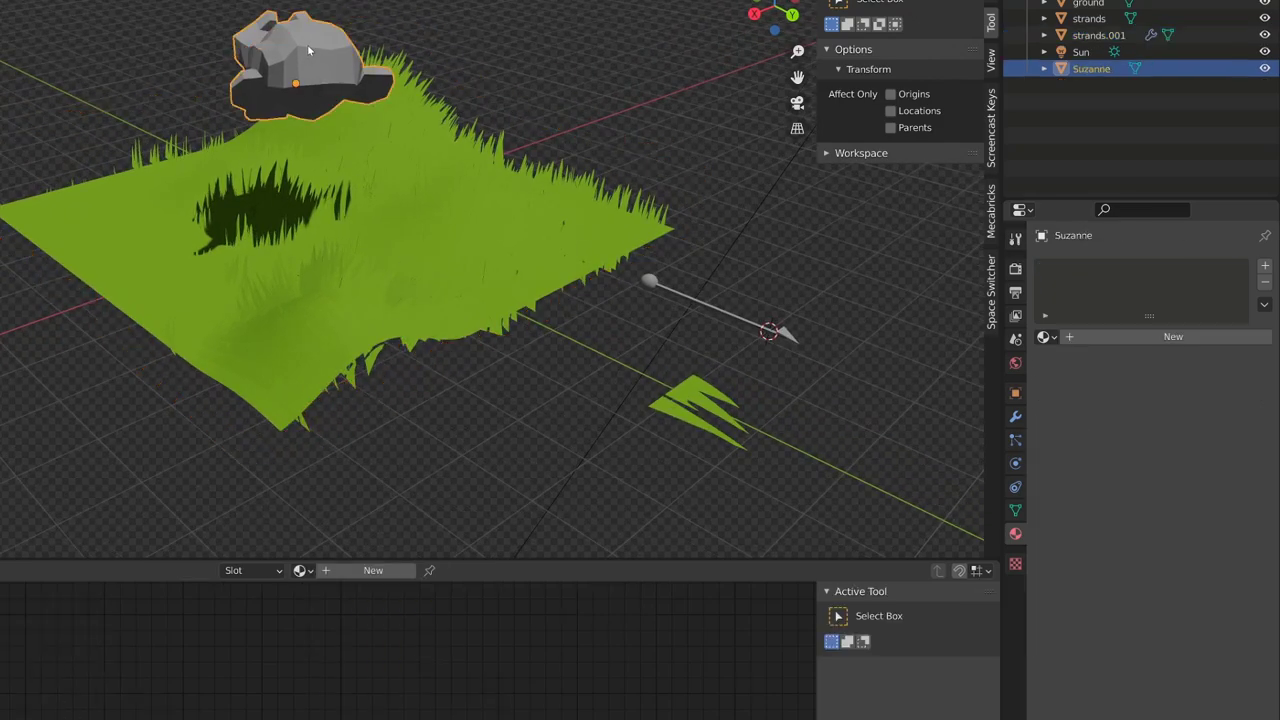
{"action": "left_click_drag", "start_coordinate": [292, 93], "coordinate": [224, 210]}
{"action": "right_click", "coordinate": [466, 124]}
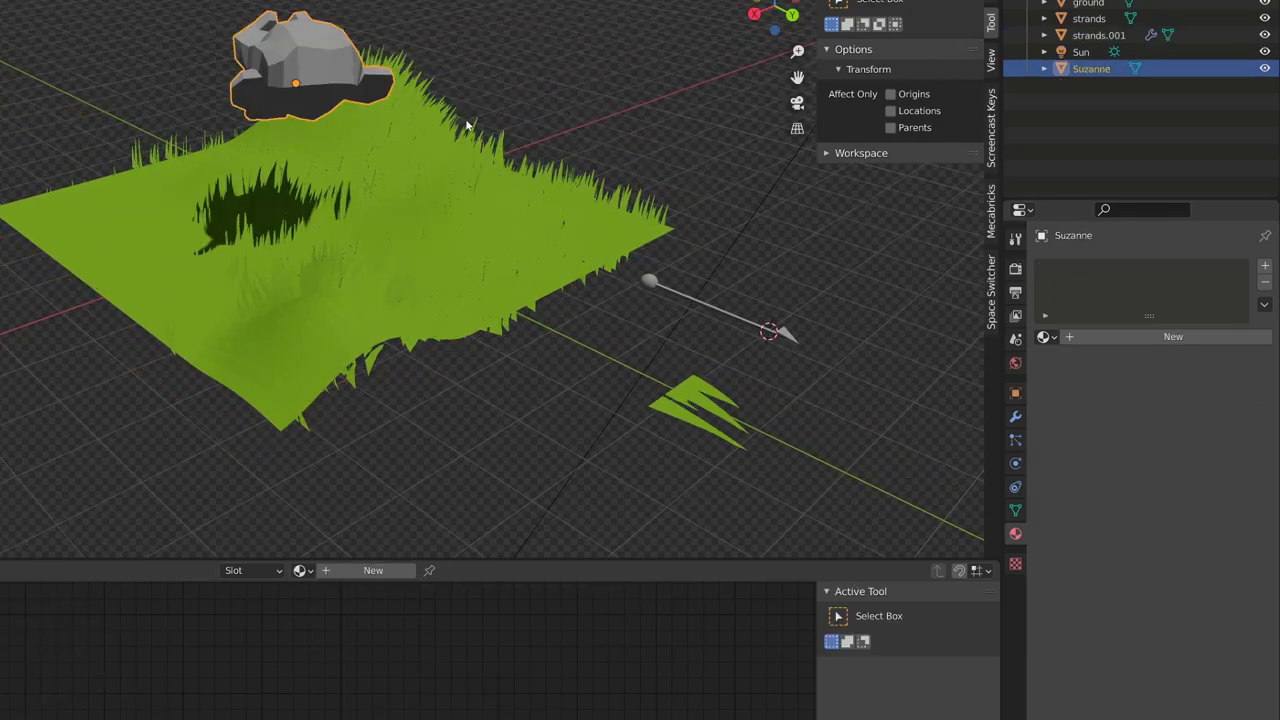
{"action": "left_click", "coordinate": [318, 328]}
{"action": "right_click", "coordinate": [320, 328]}
{"action": "left_click", "coordinate": [315, 290]}
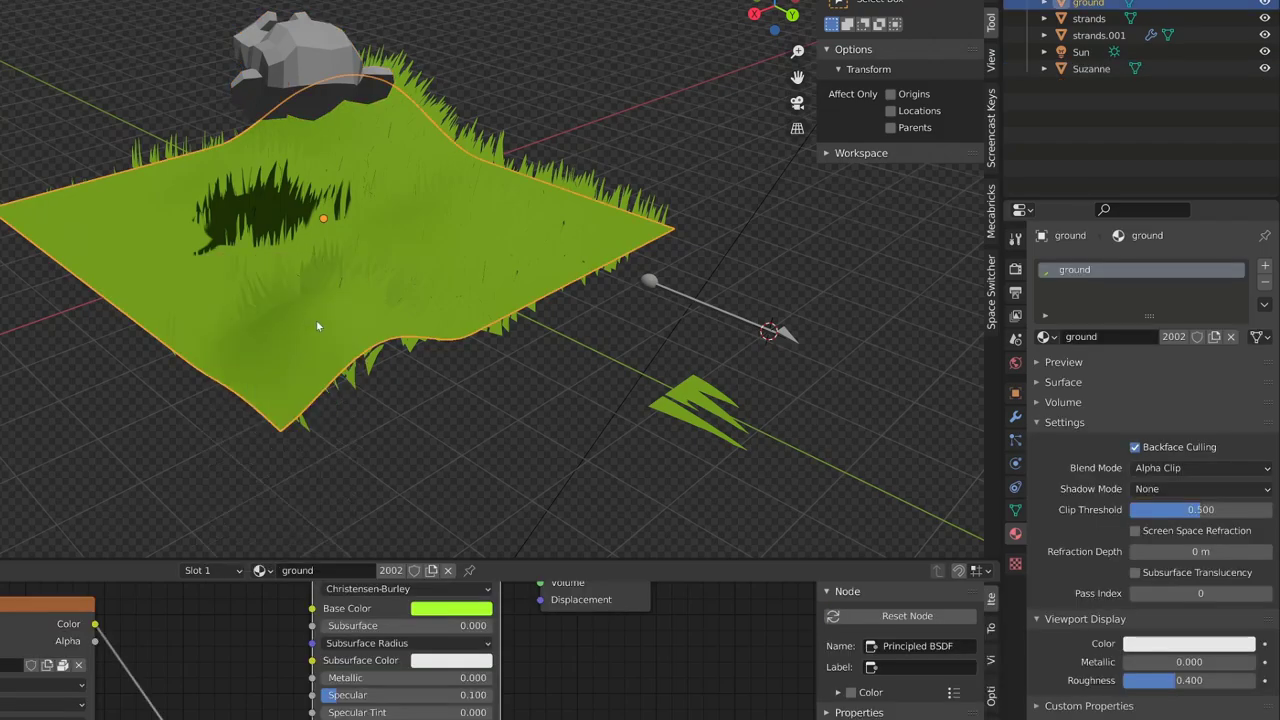
{"action": "middle_click_drag", "start_coordinate": [316, 326], "coordinate": [480, 310]}
{"action": "left_click", "coordinate": [242, 91]}
{"action": "key", "text": "g"}
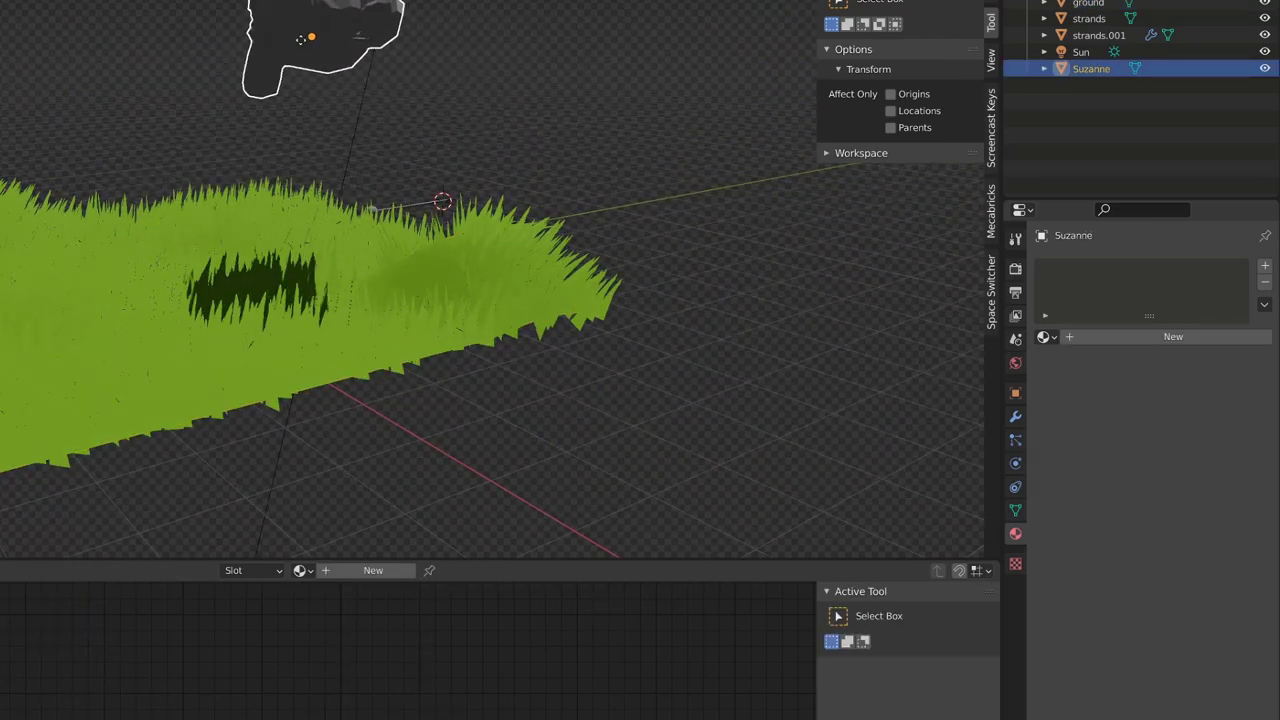
{"action": "left_click_drag", "start_coordinate": [286, 42], "coordinate": [151, 134]}
{"action": "right_click", "coordinate": [58, 121]}
{"action": "middle_click_drag", "start_coordinate": [60, 122], "coordinate": [124, 256]}
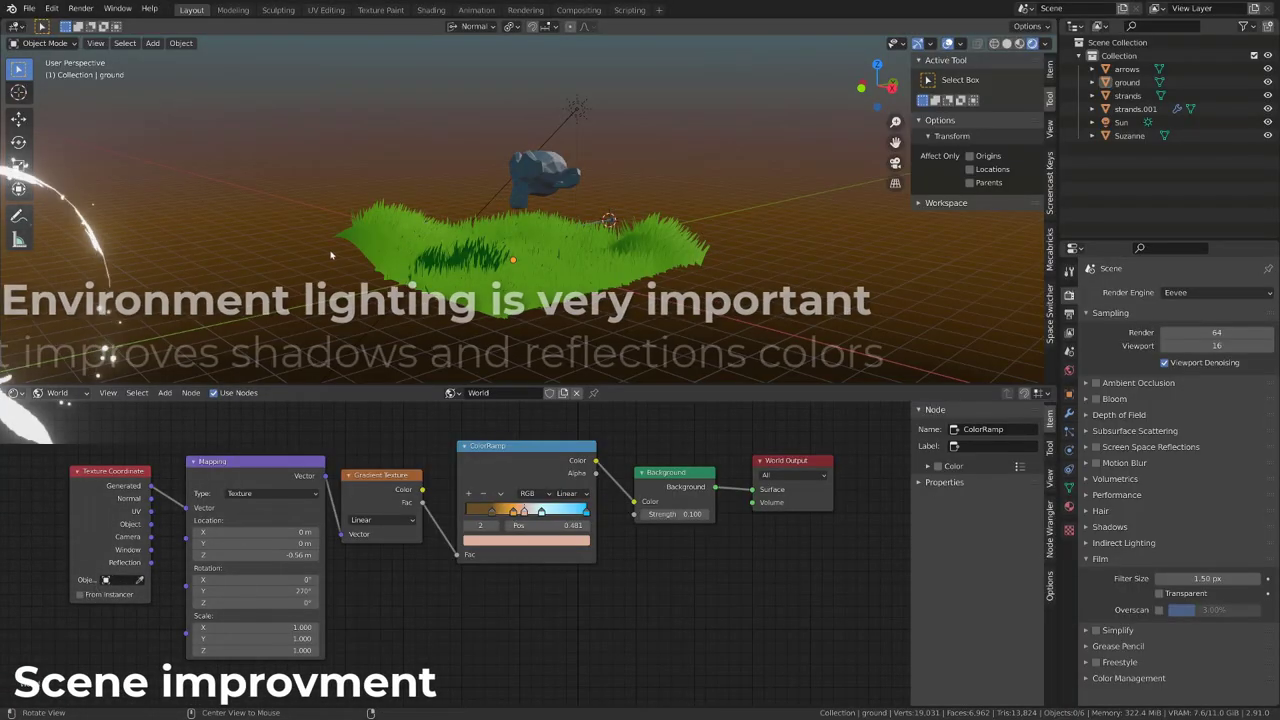
Step: Set the world Background node's strength to 1 and inspect the environment gradient around the grass
{"action": "middle_click_drag", "start_coordinate": [330, 255], "coordinate": [445, 205]}
{"action": "type", "text": "1"}
{"action": "key", "text": "Return"}
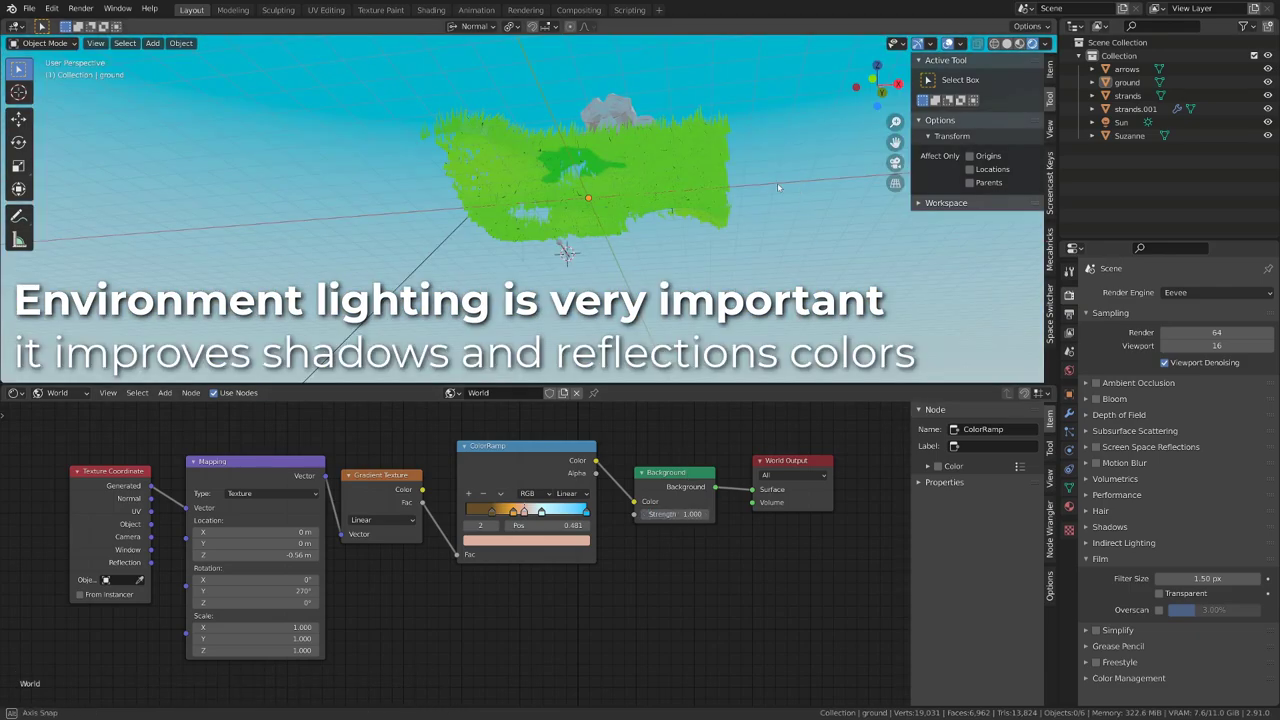
{"action": "middle_click_drag", "start_coordinate": [777, 187], "coordinate": [640, 230]}
Step: Darken the world color ramp's brown stop to value 0.2, position it at 0.341, and set the mapping's Z location to -0.46 m
{"action": "left_click", "coordinate": [496, 539]}
{"action": "left_click", "coordinate": [490, 514]}
{"action": "left_click", "coordinate": [520, 539]}
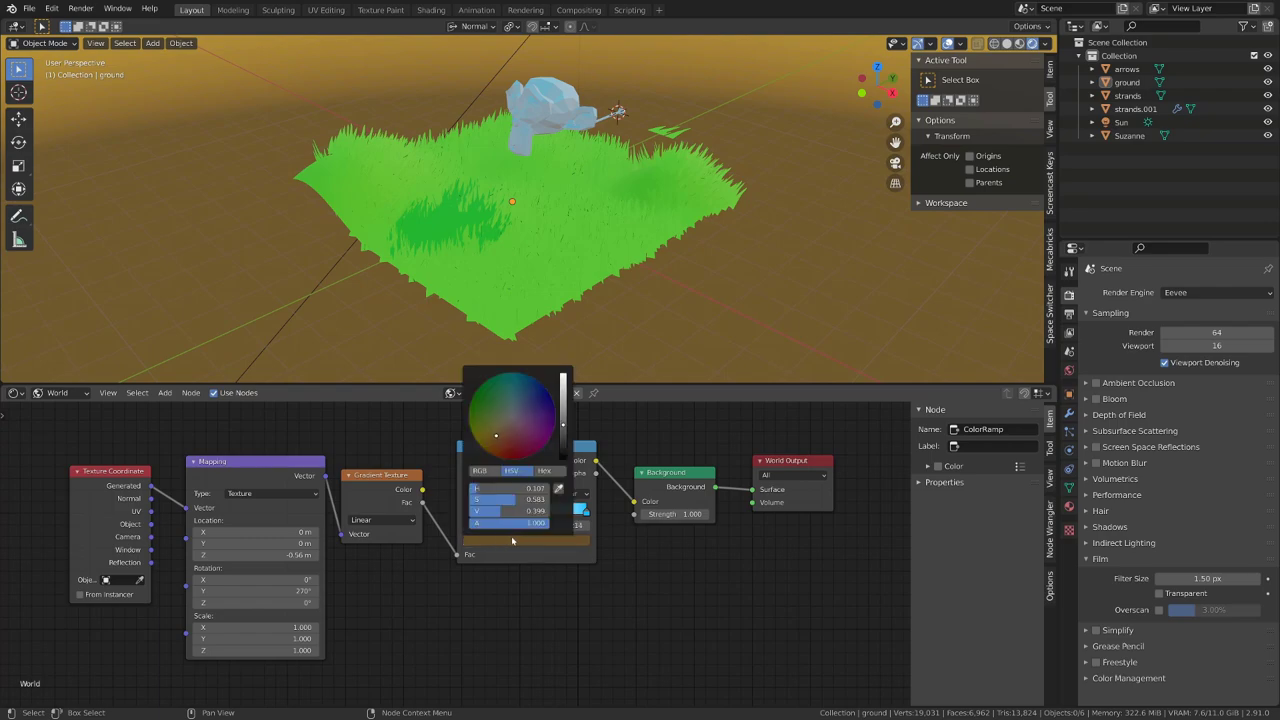
{"action": "left_click_drag", "start_coordinate": [562, 455], "coordinate": [562, 443]}
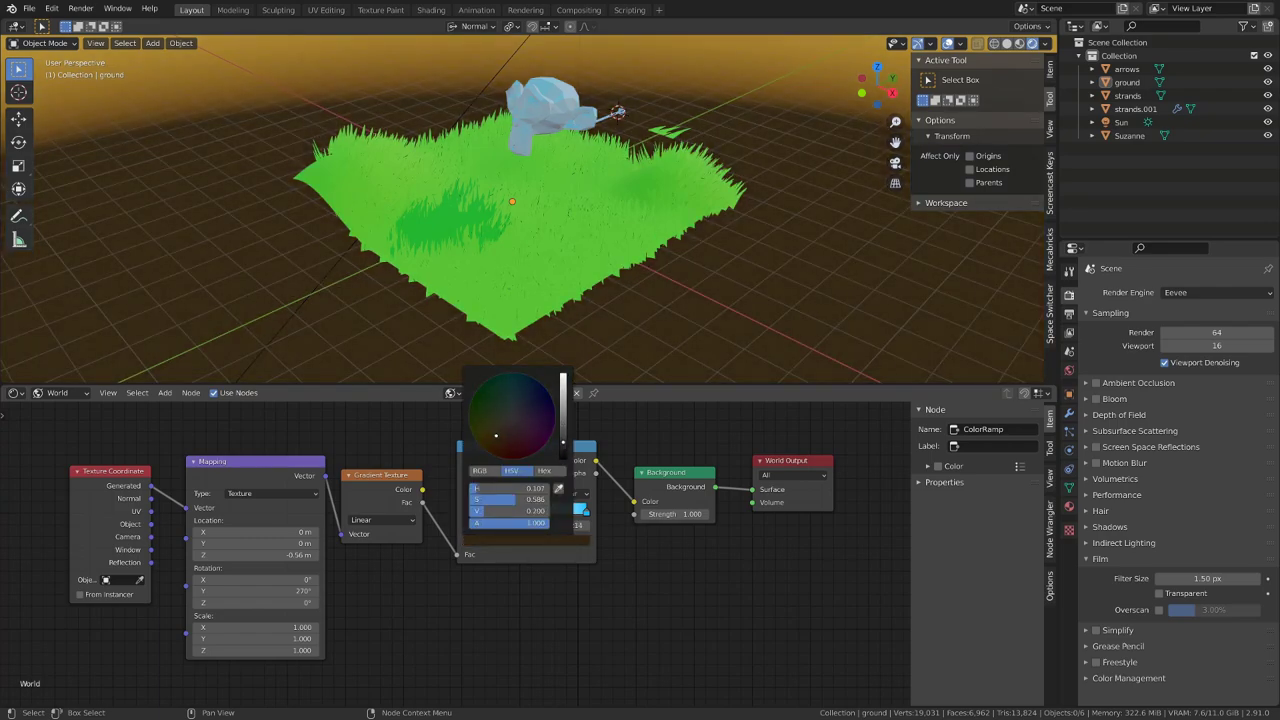
{"action": "middle_click_drag", "start_coordinate": [583, 237], "coordinate": [596, 206]}
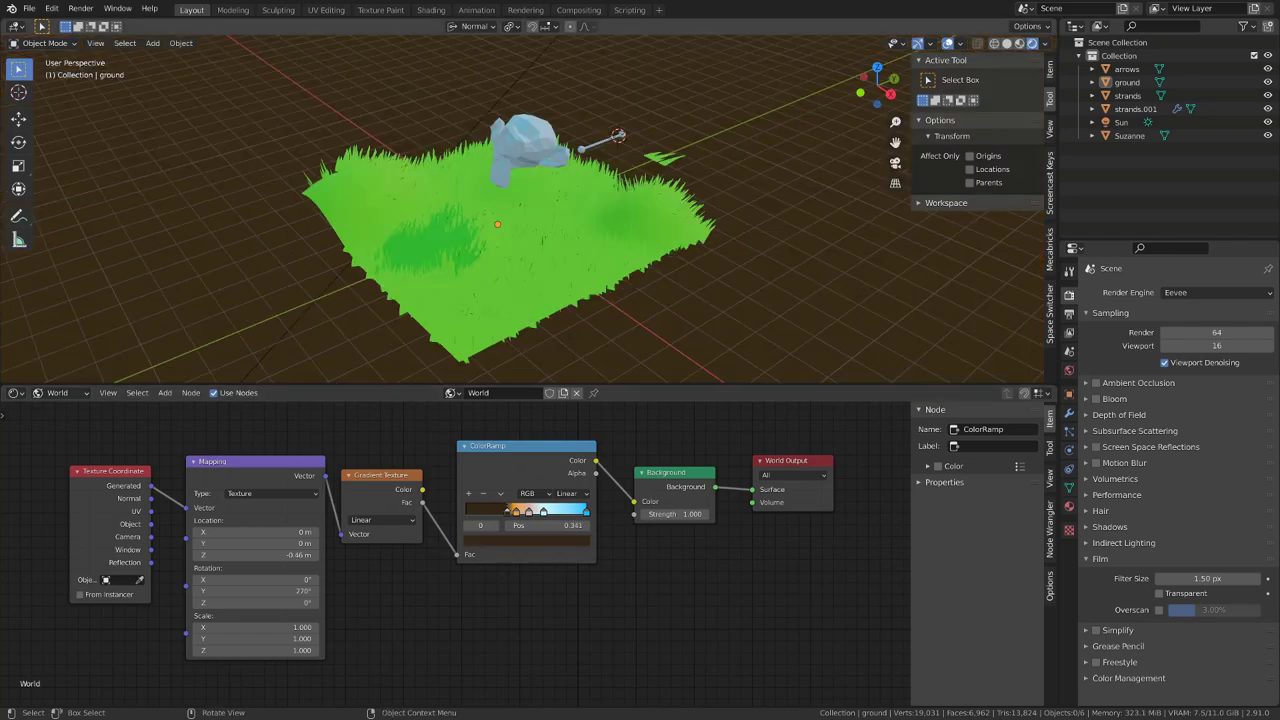
Step: Switch the node editor to object shading and add a texture coordinate, mapping and image texture setup to the ground material's Principled BSDF
{"action": "left_click", "coordinate": [108, 392]}
{"action": "left_click", "coordinate": [57, 392]}
{"action": "left_click", "coordinate": [60, 412]}
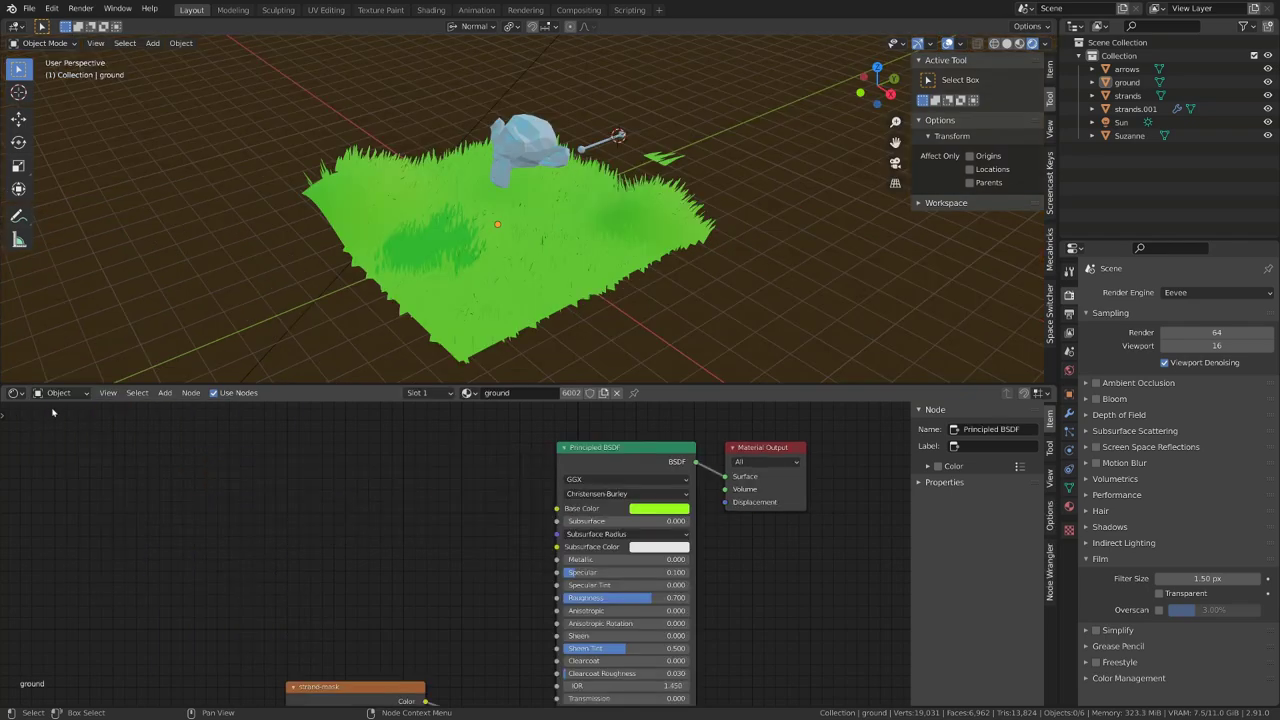
{"action": "left_click", "coordinate": [602, 447]}
{"action": "scroll", "coordinate": [390, 519], "scroll_direction": "down", "scroll_amount": 6}
{"action": "key", "text": "ctrl+t"}
{"action": "key", "text": "g"}
{"action": "left_click", "coordinate": [298, 404]}
{"action": "scroll", "coordinate": [306, 560], "scroll_direction": "up", "scroll_amount": 3}
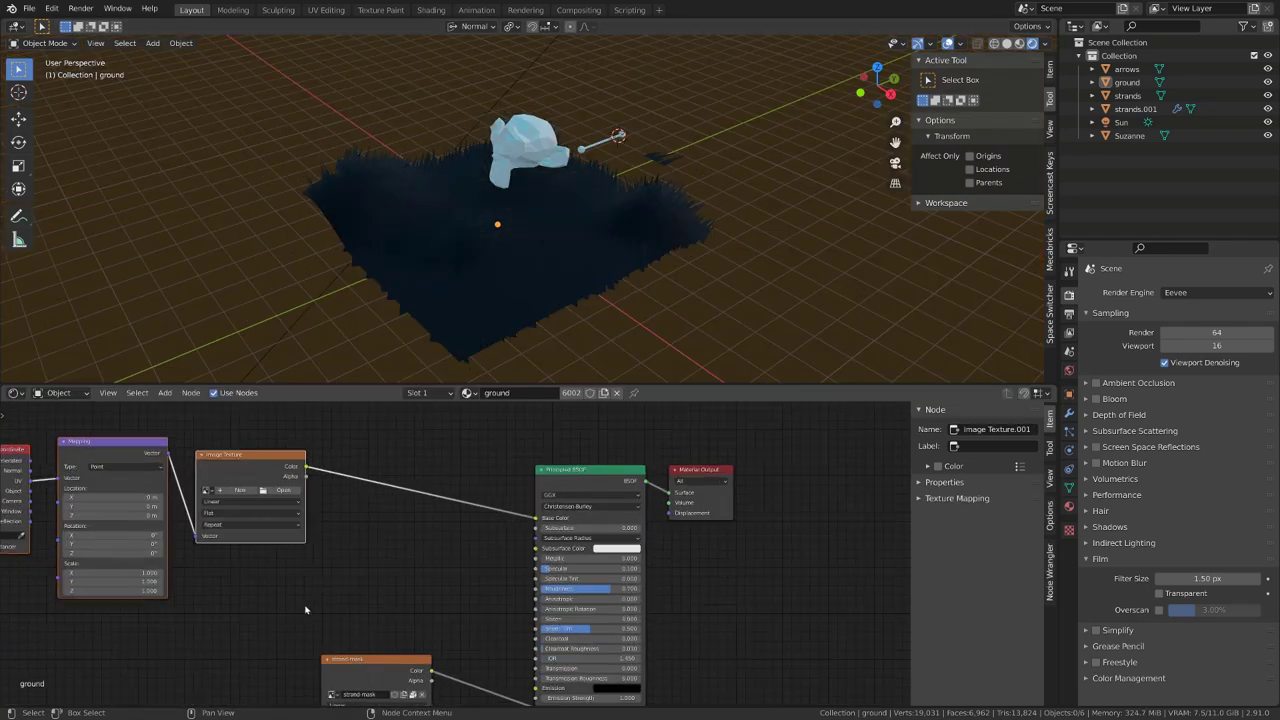
Step: Delete the new image texture node and put a Noise Texture node in its place beside Mapping
{"action": "middle_click_drag", "start_coordinate": [306, 608], "coordinate": [466, 623]}
{"action": "left_click", "coordinate": [425, 482]}
{"action": "key", "text": "x"}
{"action": "key", "text": "shift+a"}
{"action": "mouse_move", "coordinate": [400, 472]}
{"action": "left_click", "coordinate": [500, 623]}
{"action": "left_click", "coordinate": [353, 426]}
Step: Add a ColorRamp node after the Noise Texture and connect the noise Fac output to its Fac input
{"action": "key", "text": "shift+a"}
{"action": "mouse_move", "coordinate": [471, 491]}
{"action": "left_click", "coordinate": [590, 327]}
{"action": "left_click", "coordinate": [528, 488]}
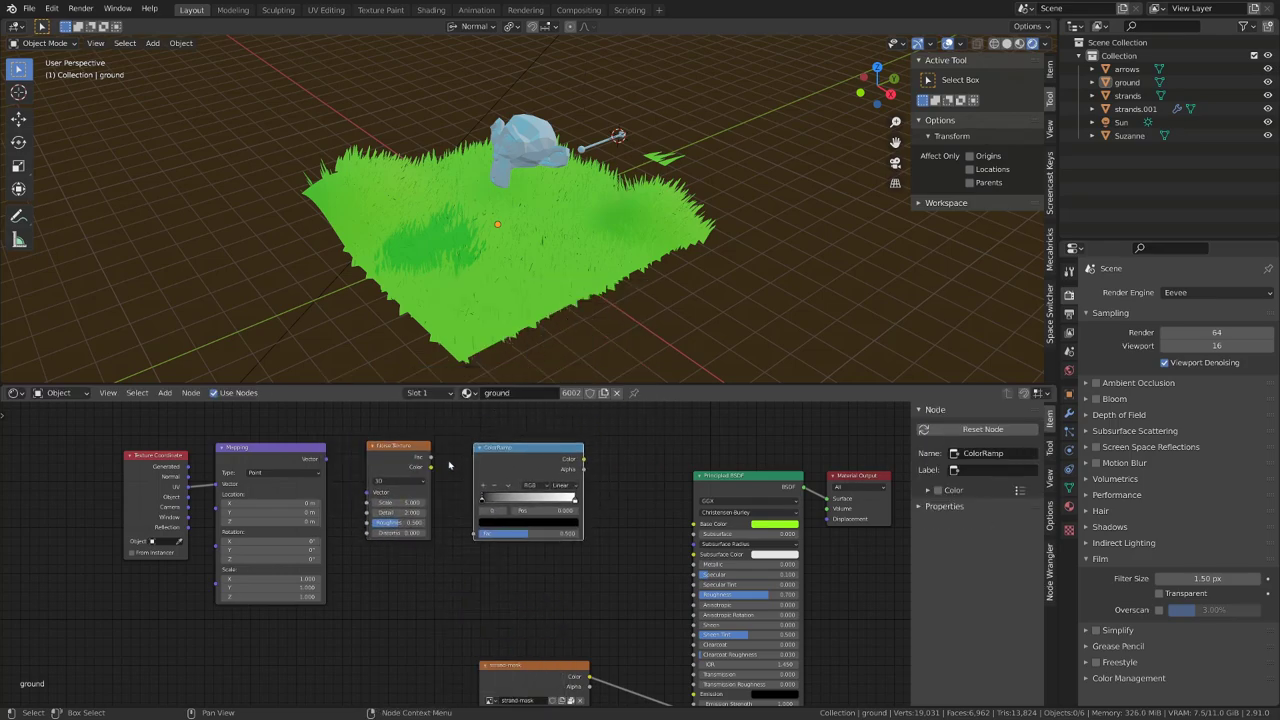
{"action": "left_click_drag", "start_coordinate": [431, 457], "coordinate": [477, 533]}
{"action": "scroll", "coordinate": [456, 553], "scroll_direction": "up", "scroll_amount": 2}
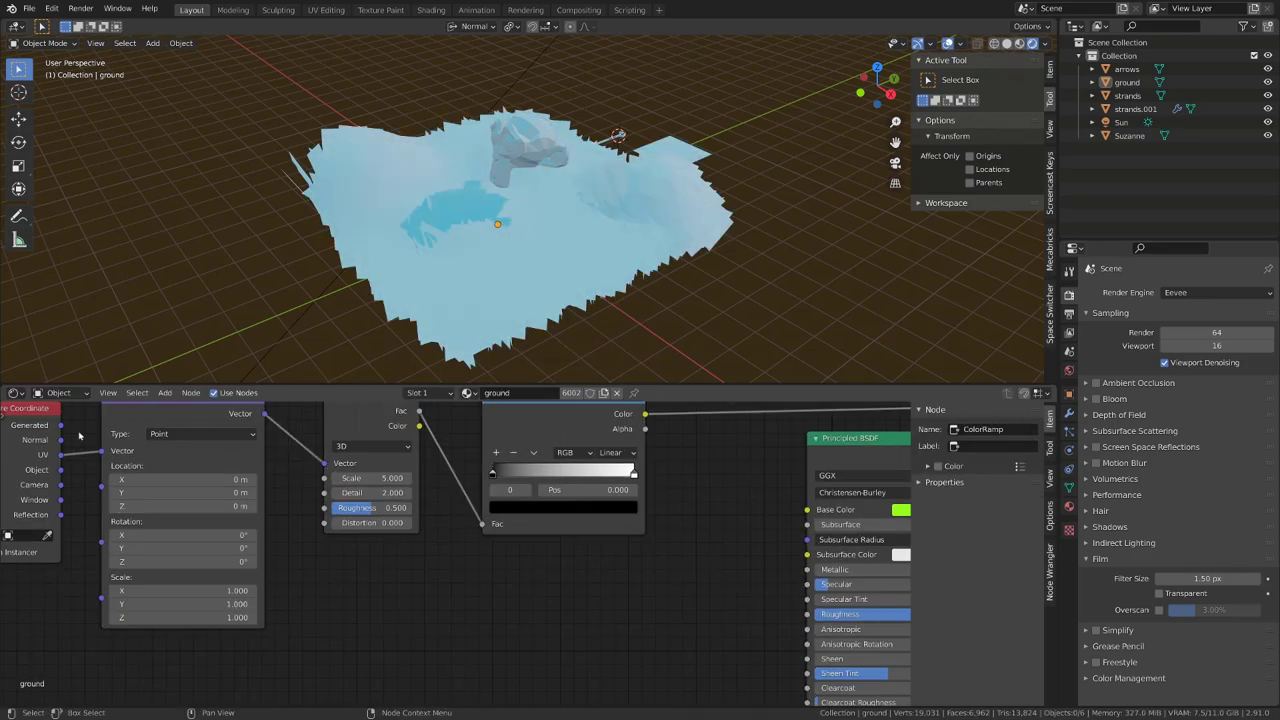
Step: Feed Generated coordinates into the Mapping node and set the noise scale to 2
{"action": "left_click_drag", "start_coordinate": [110, 454], "coordinate": [110, 454]}
{"action": "left_click", "coordinate": [371, 478]}
{"action": "type", "text": "2"}
{"action": "key", "text": "Return"}
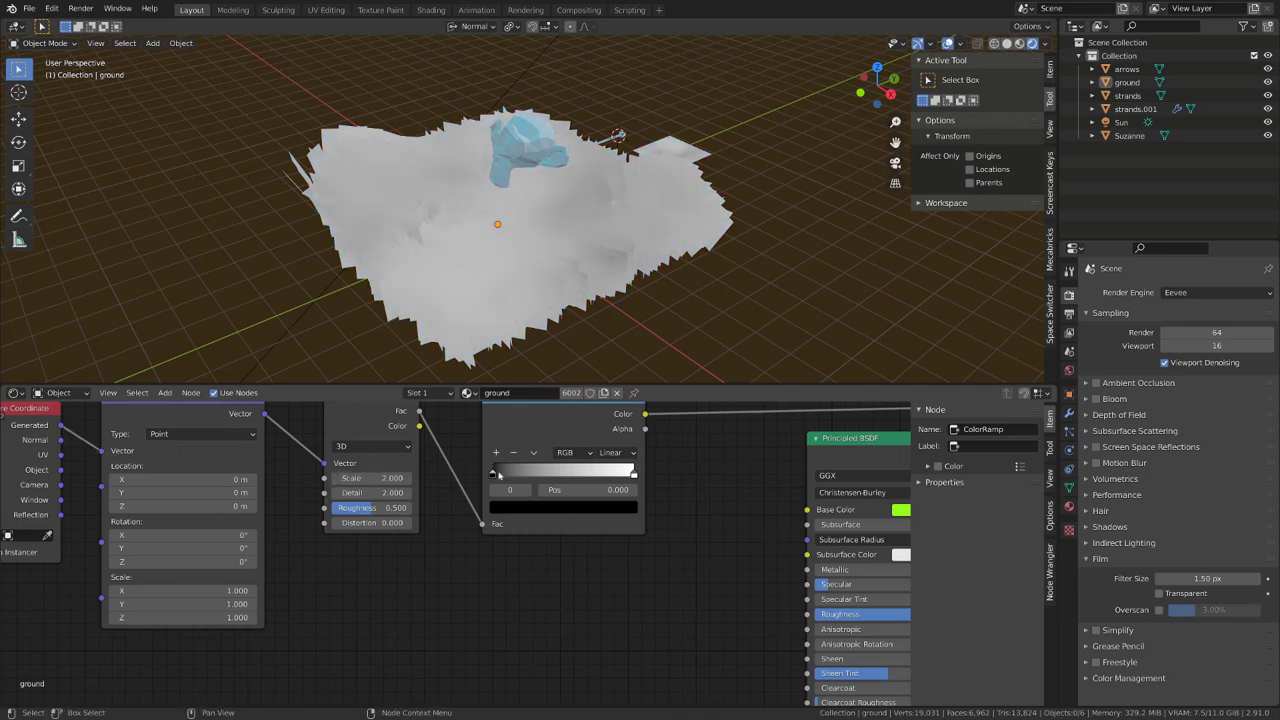
Step: Color the ColorRamp's black stop medium green and its white stop light yellow-green
{"action": "left_click", "coordinate": [505, 517]}
{"action": "left_click", "coordinate": [507, 509]}
{"action": "left_click_drag", "start_coordinate": [606, 408], "coordinate": [606, 343]}
{"action": "left_click", "coordinate": [500, 357]}
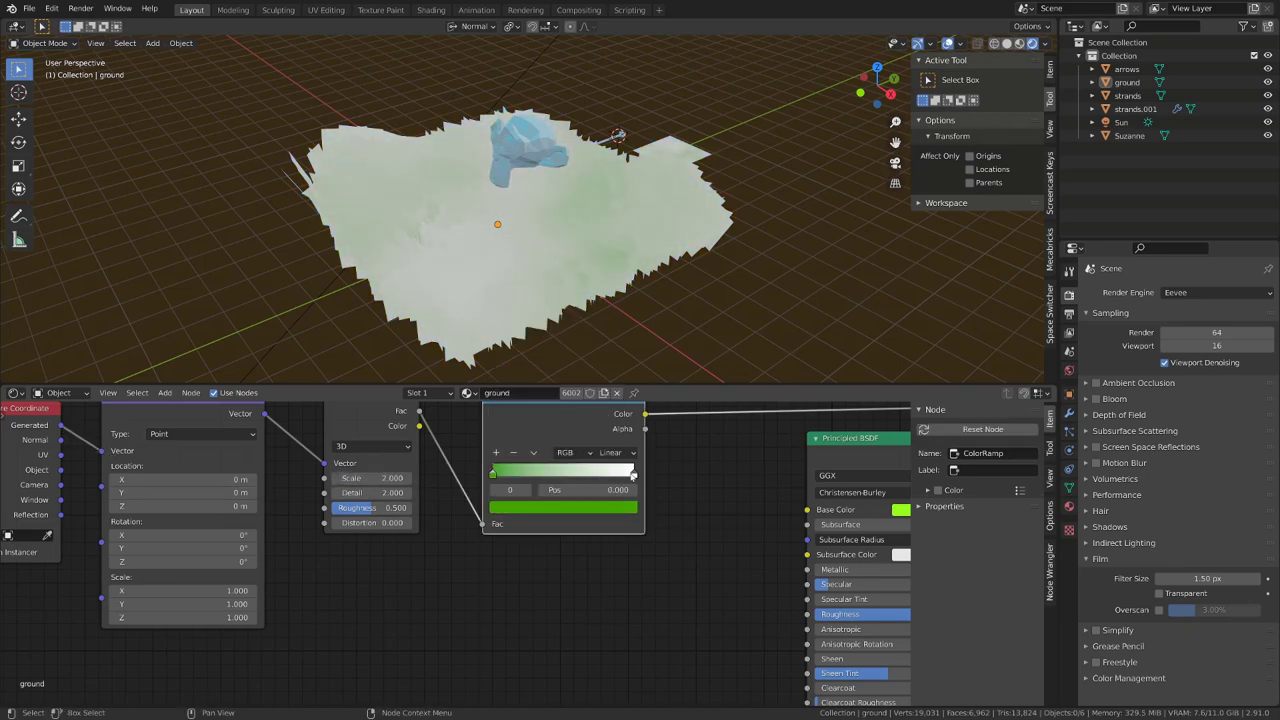
{"action": "left_click", "coordinate": [633, 473]}
{"action": "left_click", "coordinate": [590, 508]}
{"action": "left_click_drag", "start_coordinate": [518, 367], "coordinate": [515, 366]}
{"action": "scroll", "coordinate": [614, 277], "scroll_direction": "down", "scroll_amount": 2}
{"action": "middle_click_drag", "start_coordinate": [614, 277], "coordinate": [657, 281]}
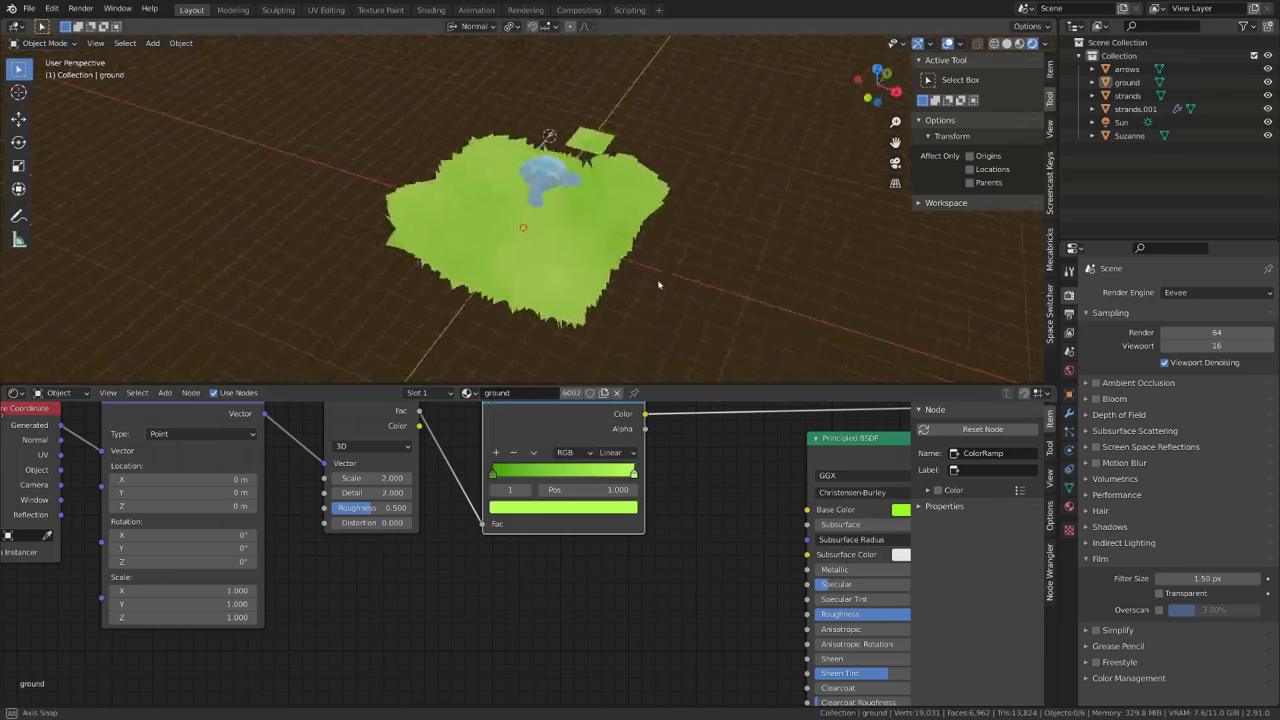
Step: Set the Noise Texture's scale to 4 and check the color variation on the grass
{"action": "left_click", "coordinate": [368, 478]}
{"action": "type", "text": "4"}
{"action": "key", "text": "Return"}
{"action": "middle_click_drag", "start_coordinate": [500, 237], "coordinate": [430, 252]}
Step: Connect the ColorRamp's color to the Principled BSDF's Base Color and link that shader back to the material output
{"action": "scroll", "coordinate": [622, 443], "scroll_direction": "down", "scroll_amount": 3}
{"action": "middle_click_drag", "start_coordinate": [622, 443], "coordinate": [514, 437]}
{"action": "left_click_drag", "start_coordinate": [509, 435], "coordinate": [636, 512]}
{"action": "left_click", "coordinate": [696, 467], "text": "ctrl+shift"}
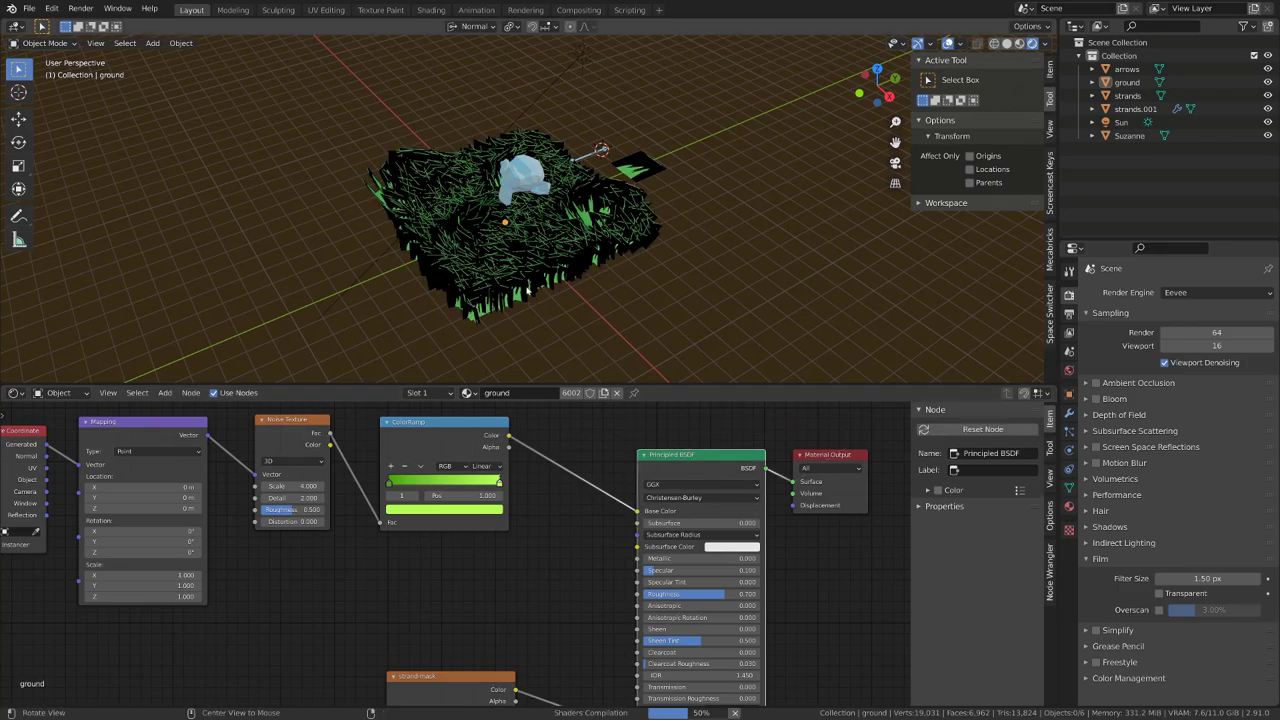
{"action": "middle_click_drag", "start_coordinate": [526, 290], "coordinate": [562, 276]}
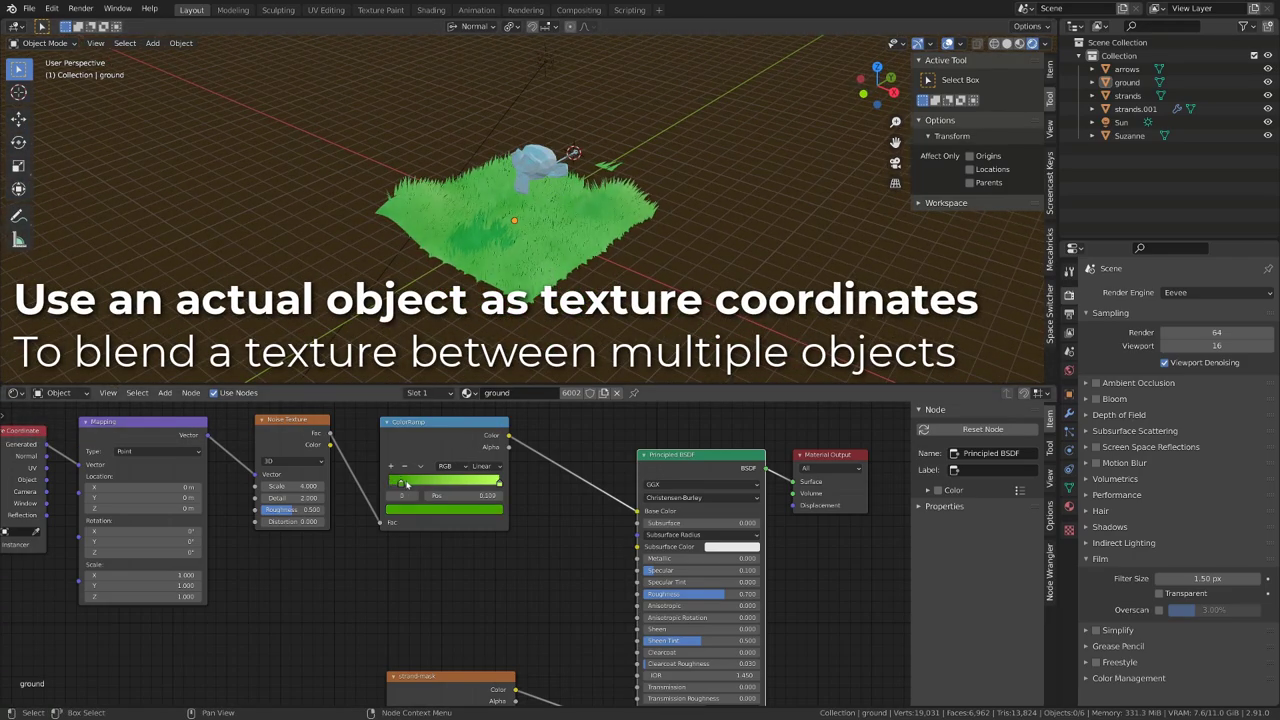
Step: Adjust the ColorRamp's darker green stop and position it at 0.130
{"action": "left_click", "coordinate": [406, 510]}
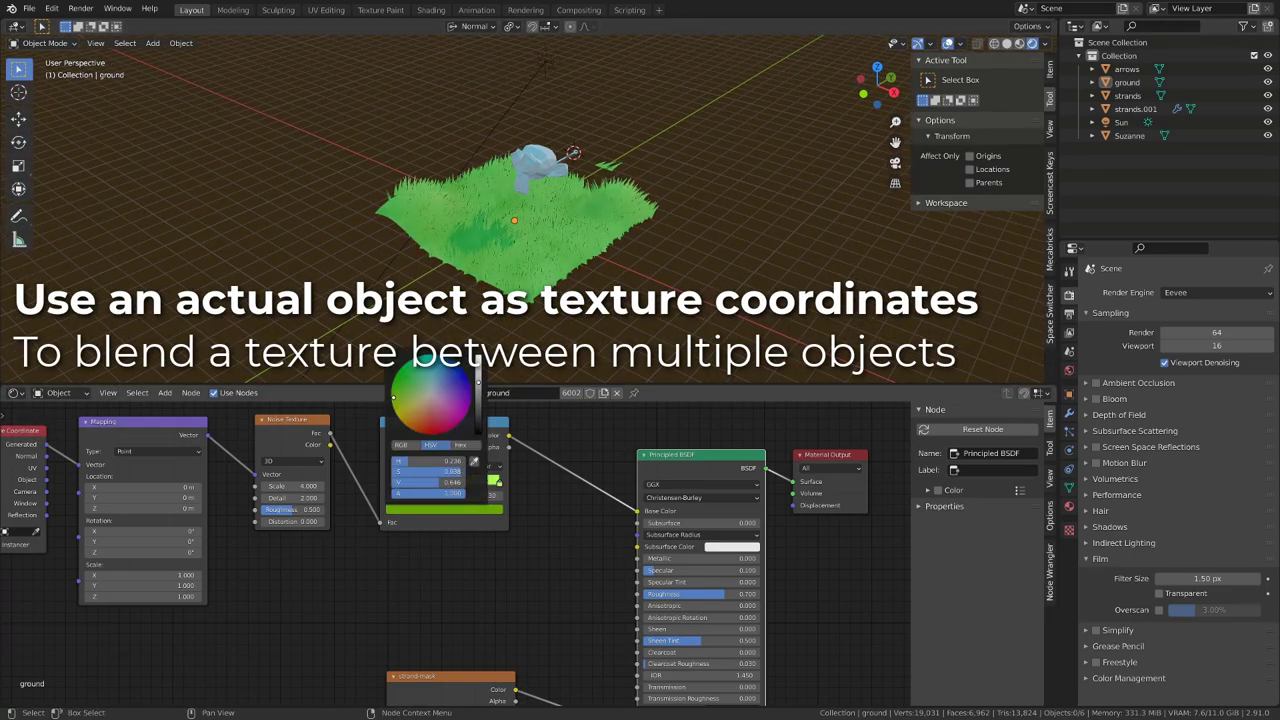
{"action": "scroll", "coordinate": [530, 220], "scroll_direction": "up", "scroll_amount": 3}
{"action": "middle_click_drag", "start_coordinate": [560, 230], "coordinate": [505, 236]}
{"action": "scroll", "coordinate": [505, 236], "scroll_direction": "up", "scroll_amount": 2}
{"action": "scroll", "coordinate": [505, 236], "scroll_direction": "down", "scroll_amount": 4}
Step: Add an Empty to the scene and move it beside the grass field
{"action": "key", "text": "shift+a"}
{"action": "mouse_move", "coordinate": [654, 341]}
{"action": "left_click", "coordinate": [733, 335]}
{"action": "key", "text": "g"}
{"action": "left_click", "coordinate": [682, 228]}
Step: Select the ground, set Empty as the Texture Coordinate object, and connect the Object output to the Mapping vector
{"action": "left_click", "coordinate": [593, 213]}
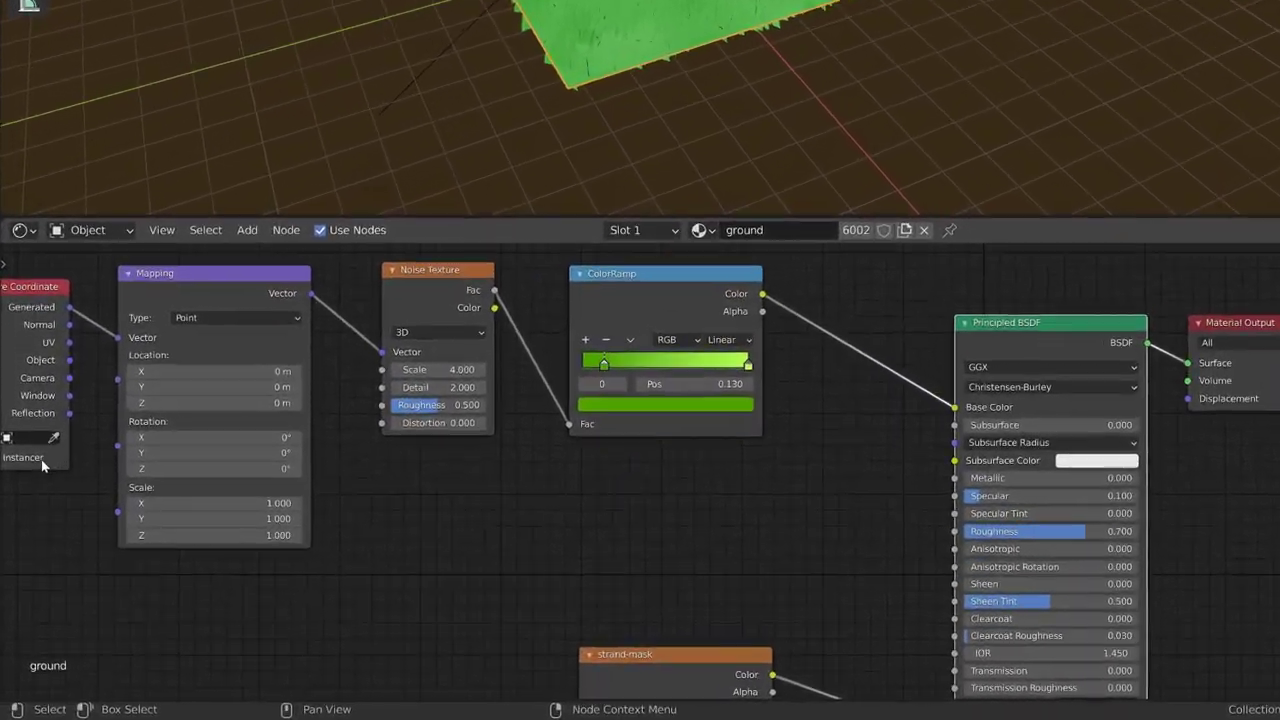
{"action": "left_click", "coordinate": [14, 530]}
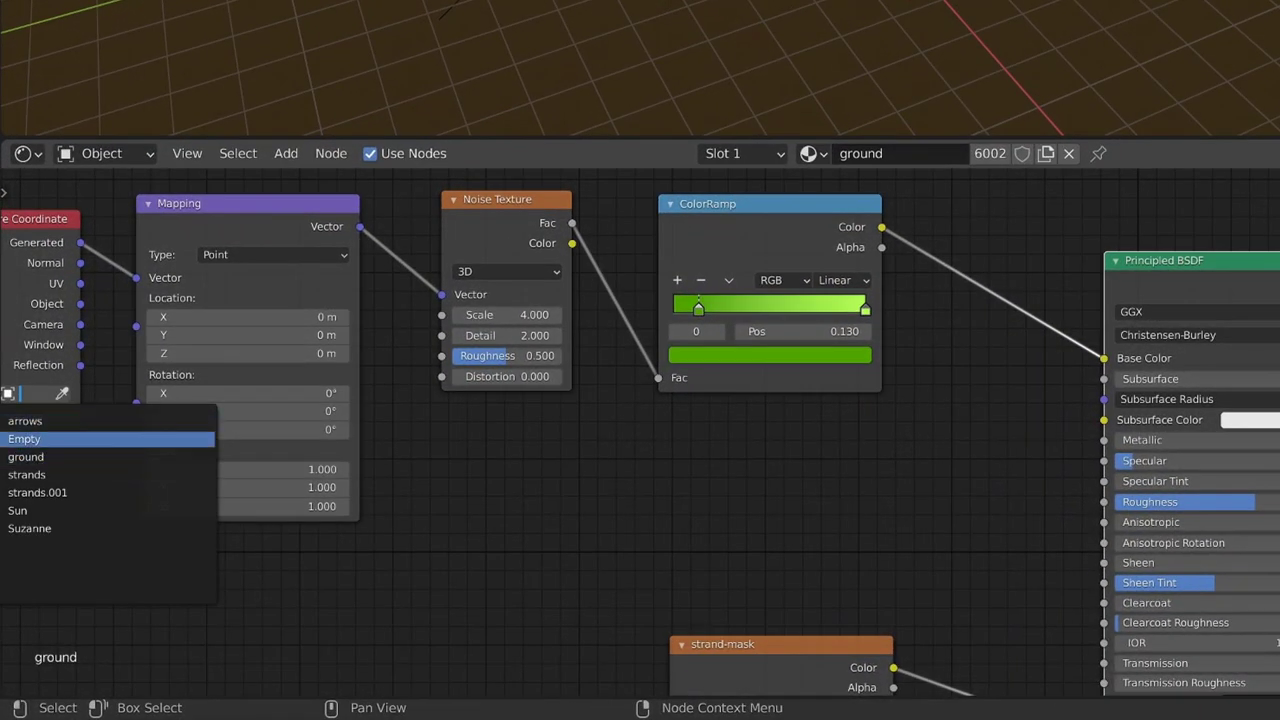
{"action": "left_click", "coordinate": [78, 442]}
{"action": "left_click_drag", "start_coordinate": [497, 432], "coordinate": [582, 434], "text": "alt"}
{"action": "left_click_drag", "start_coordinate": [165, 305], "coordinate": [221, 279]}
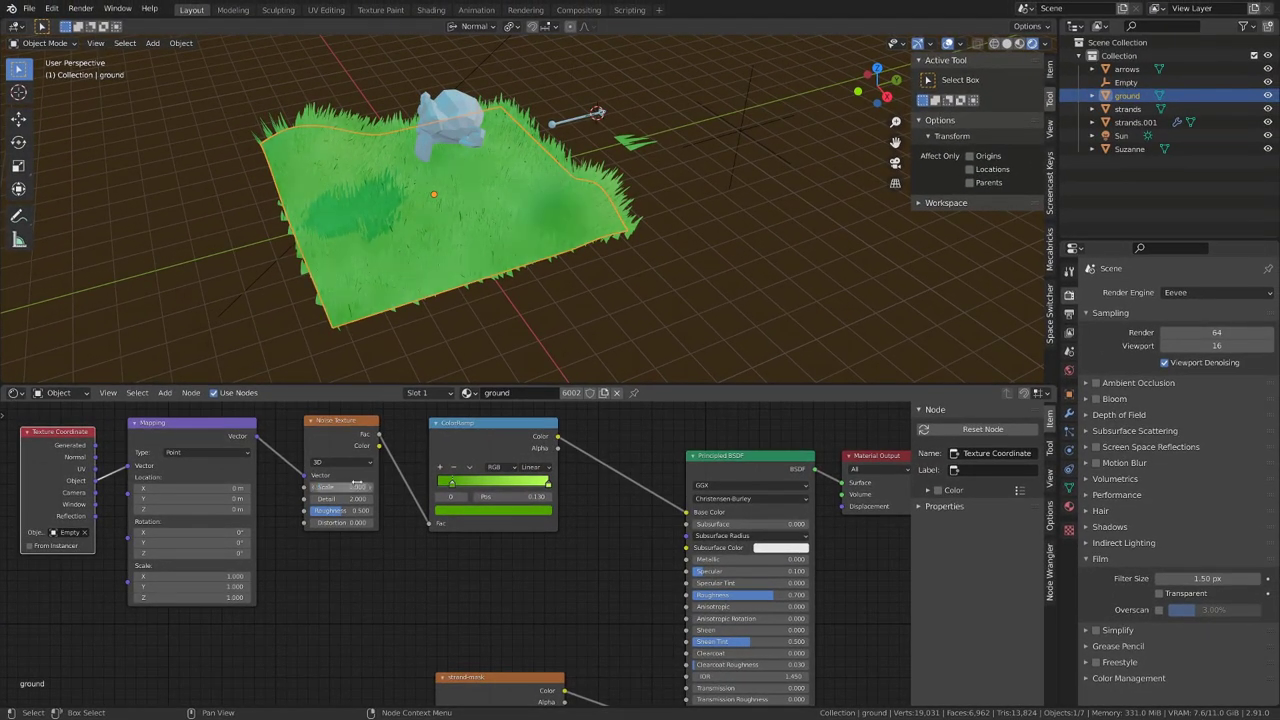
Step: Set the Noise Texture's scale to 1 and add another stop to the grass ColorRamp
{"action": "middle_click_drag", "start_coordinate": [470, 218], "coordinate": [423, 251]}
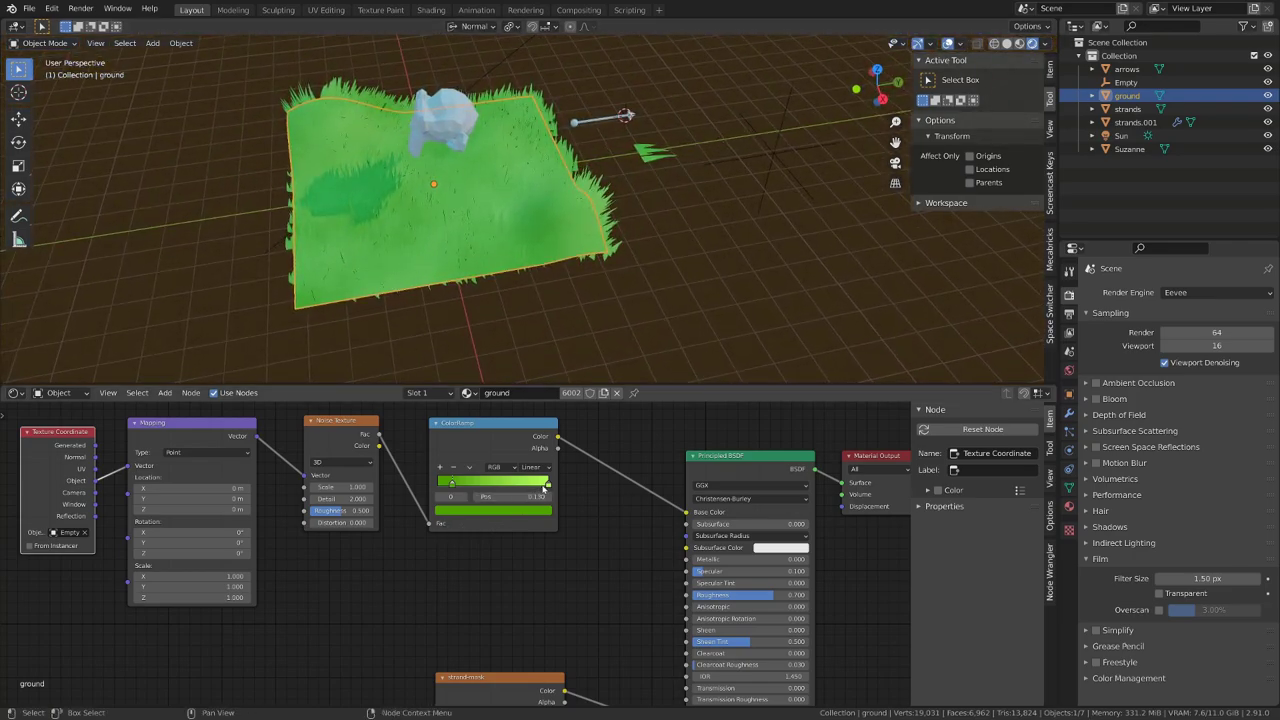
{"action": "left_click", "coordinate": [489, 510]}
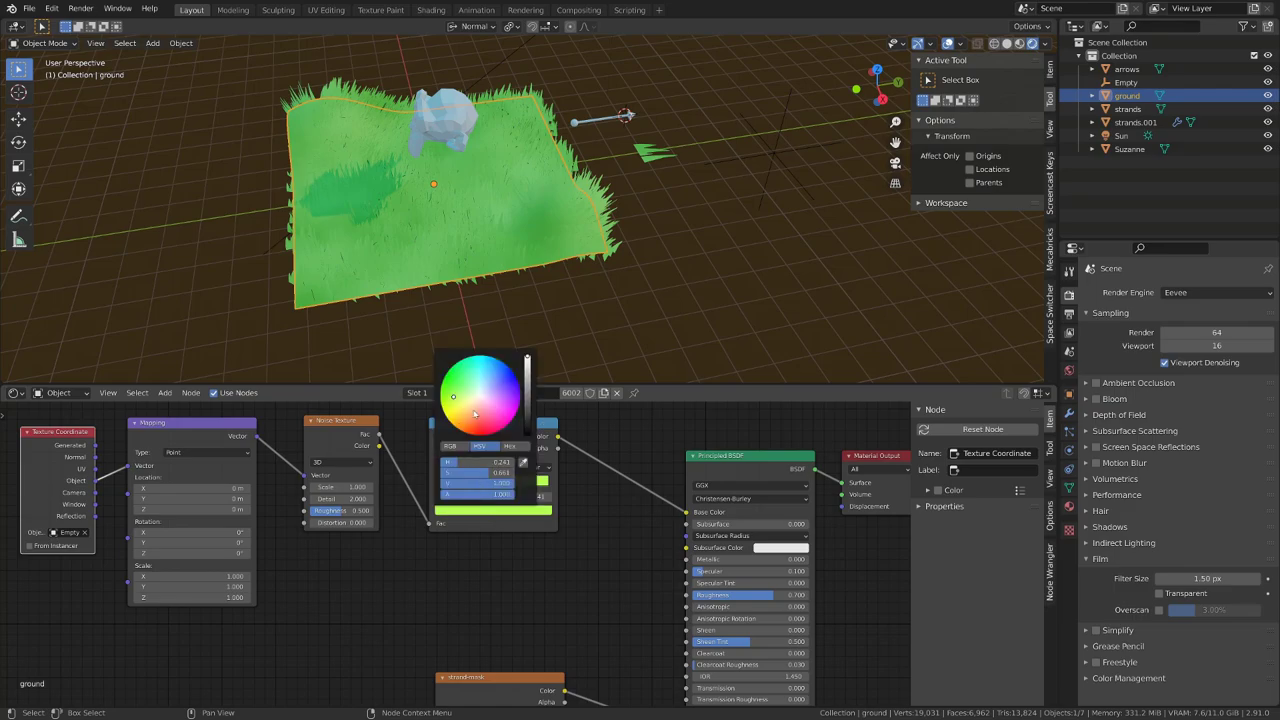
{"action": "key", "text": "Escape"}
{"action": "left_click", "coordinate": [441, 468]}
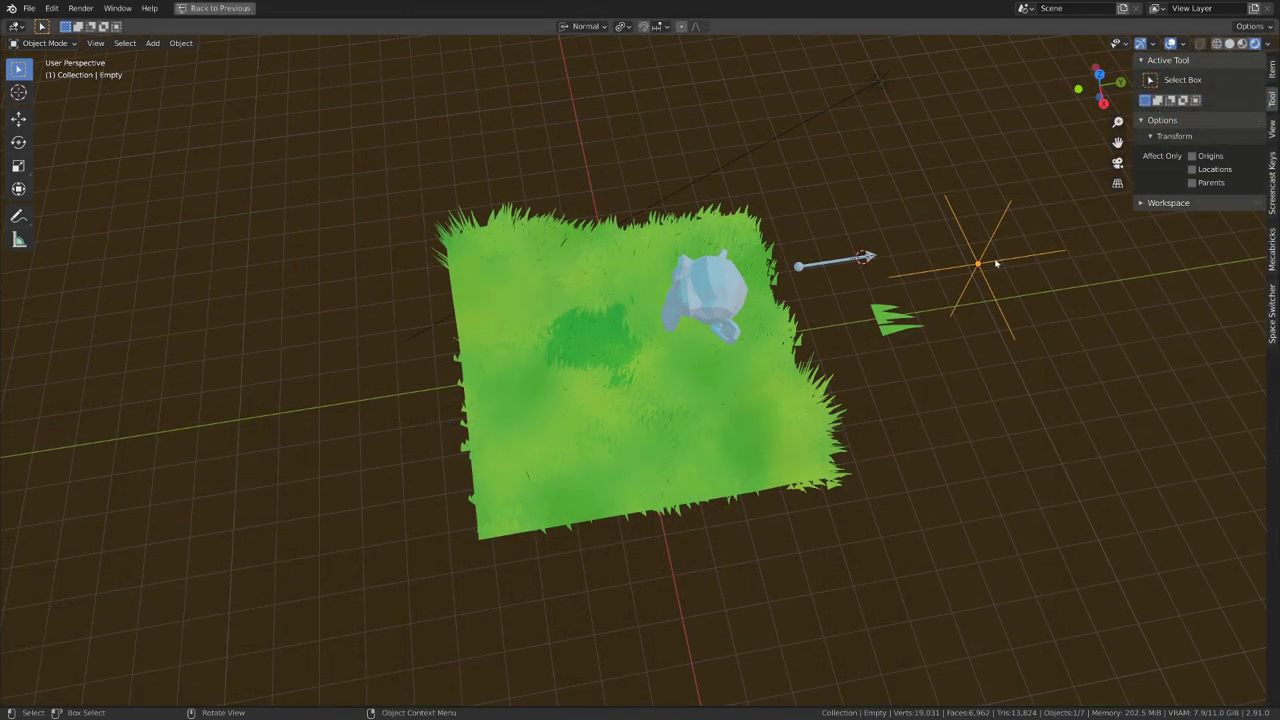
Step: Try moving, scaling and rotating the Empty to shift the color pattern across the grass field
{"action": "key", "text": "g"}
{"action": "left_click", "coordinate": [976, 272]}
{"action": "key", "text": "s"}
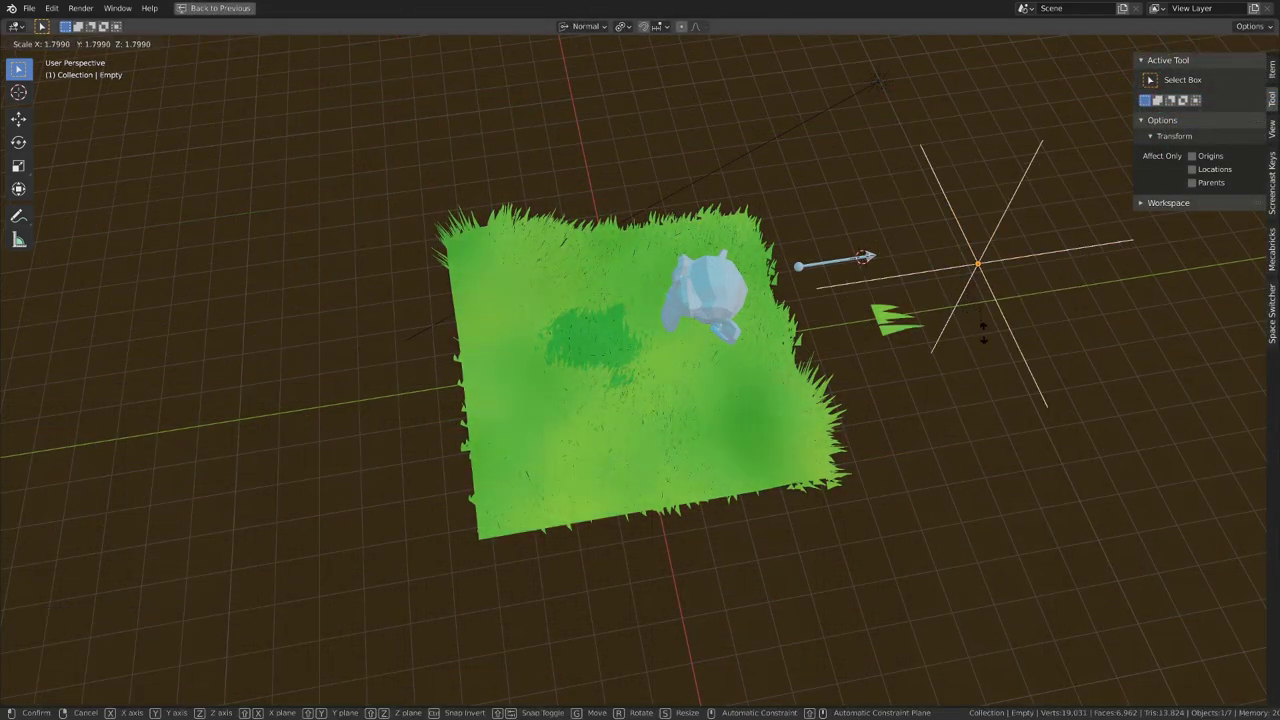
{"action": "right_click", "coordinate": [958, 298]}
{"action": "key", "text": "r"}
{"action": "right_click", "coordinate": [868, 254]}
{"action": "scroll", "coordinate": [834, 283], "scroll_direction": "up", "scroll_amount": 5}
{"action": "mouse_move", "coordinate": [792, 386]}
{"action": "middle_mouse_down"}
{"action": "mouse_move", "coordinate": [775, 393]}
{"action": "mouse_move", "coordinate": [811, 370]}
{"action": "middle_mouse_up"}
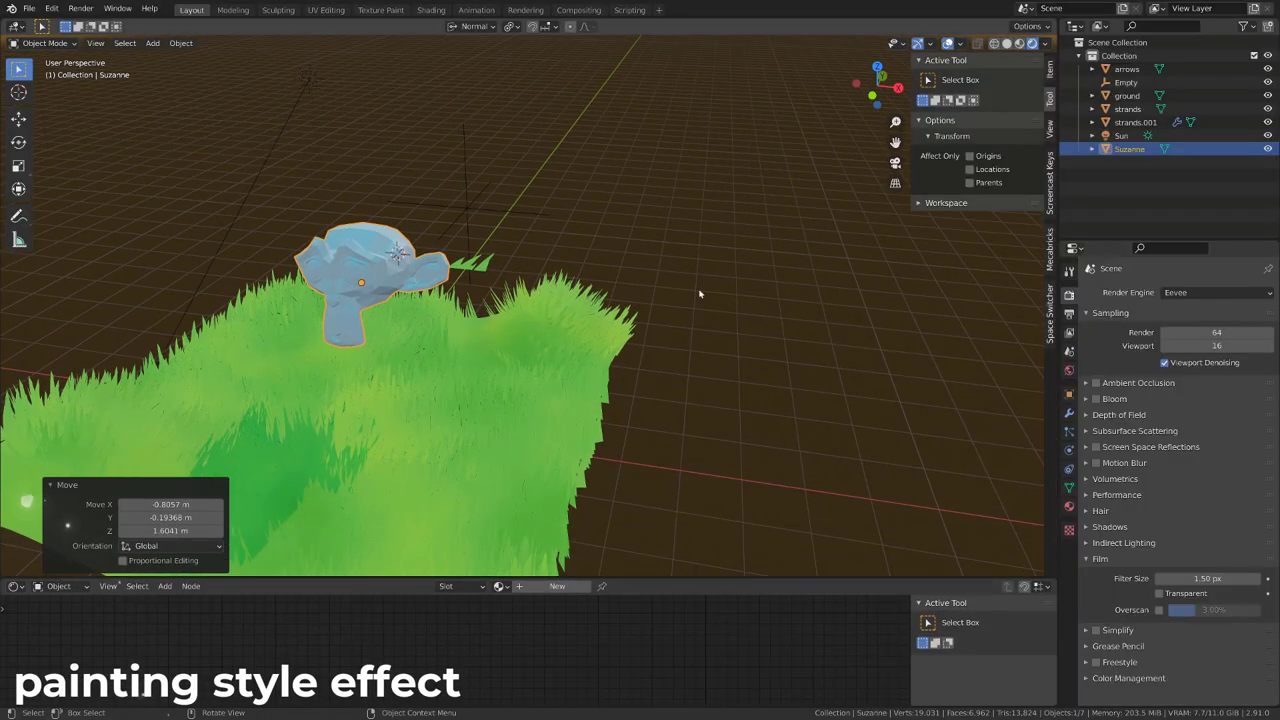
Step: Add a plane, place it on the open floor beside the grass field, and give it a new material
{"action": "key", "text": "shift+a"}
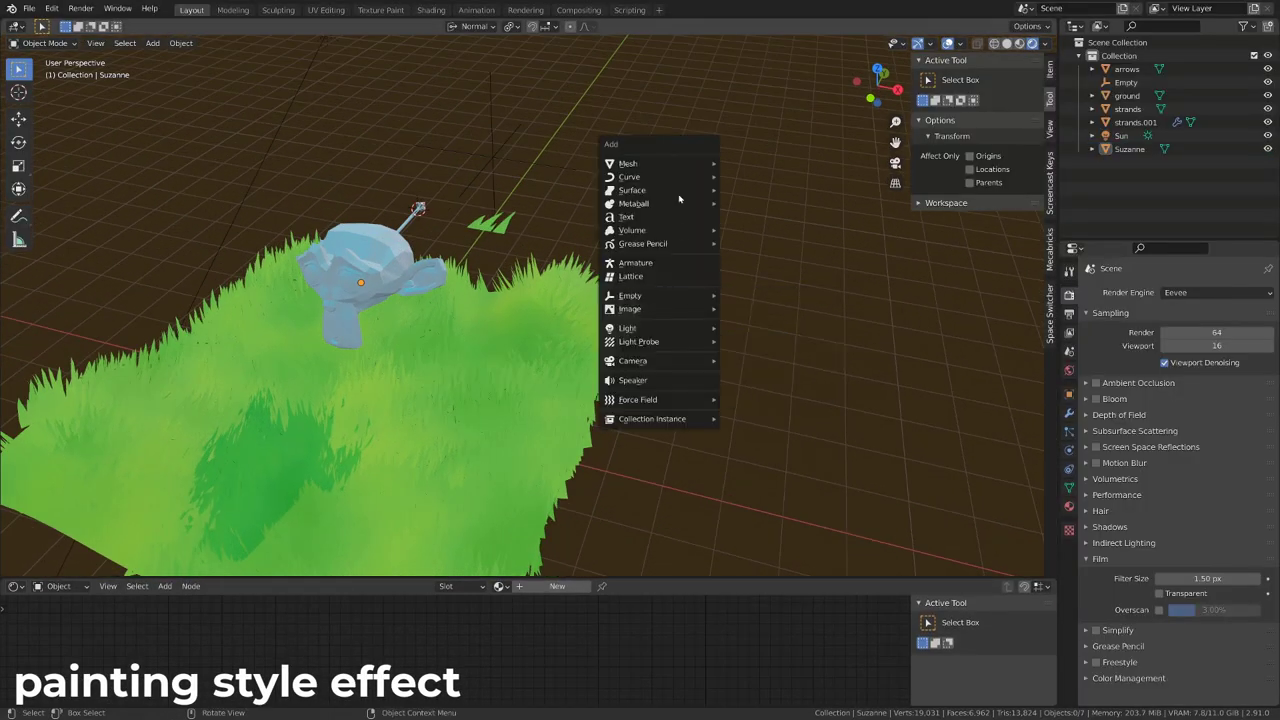
{"action": "mouse_move", "coordinate": [680, 186]}
{"action": "left_click", "coordinate": [757, 163]}
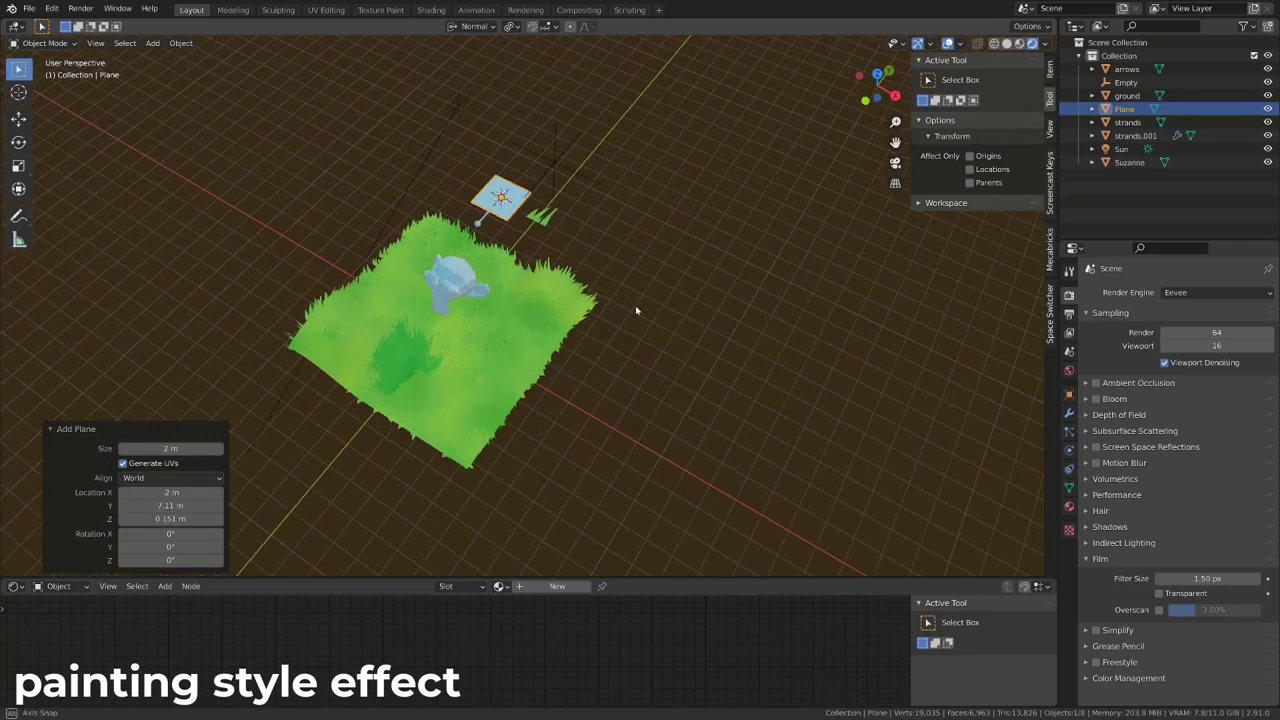
{"action": "key", "text": "g"}
{"action": "left_click", "coordinate": [730, 290]}
{"action": "scroll", "coordinate": [730, 290], "scroll_direction": "up", "scroll_amount": 4}
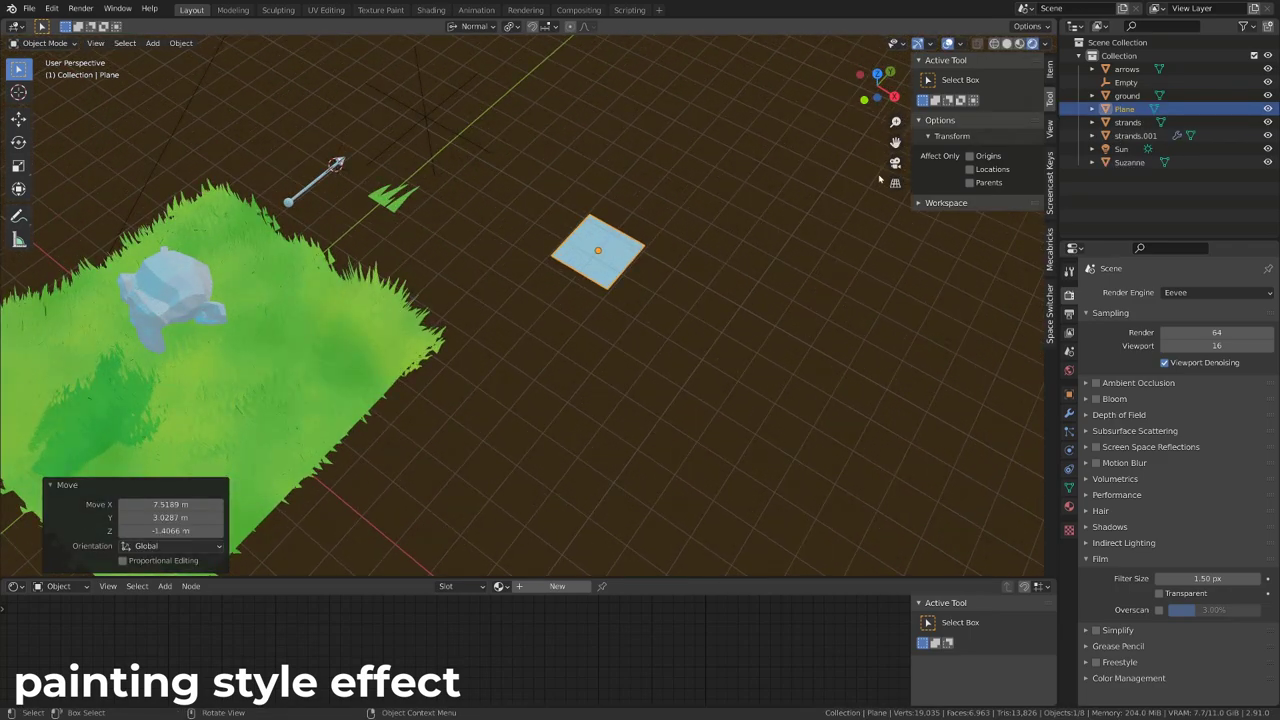
{"action": "left_click", "coordinate": [1069, 506]}
{"action": "left_click", "coordinate": [1180, 349]}
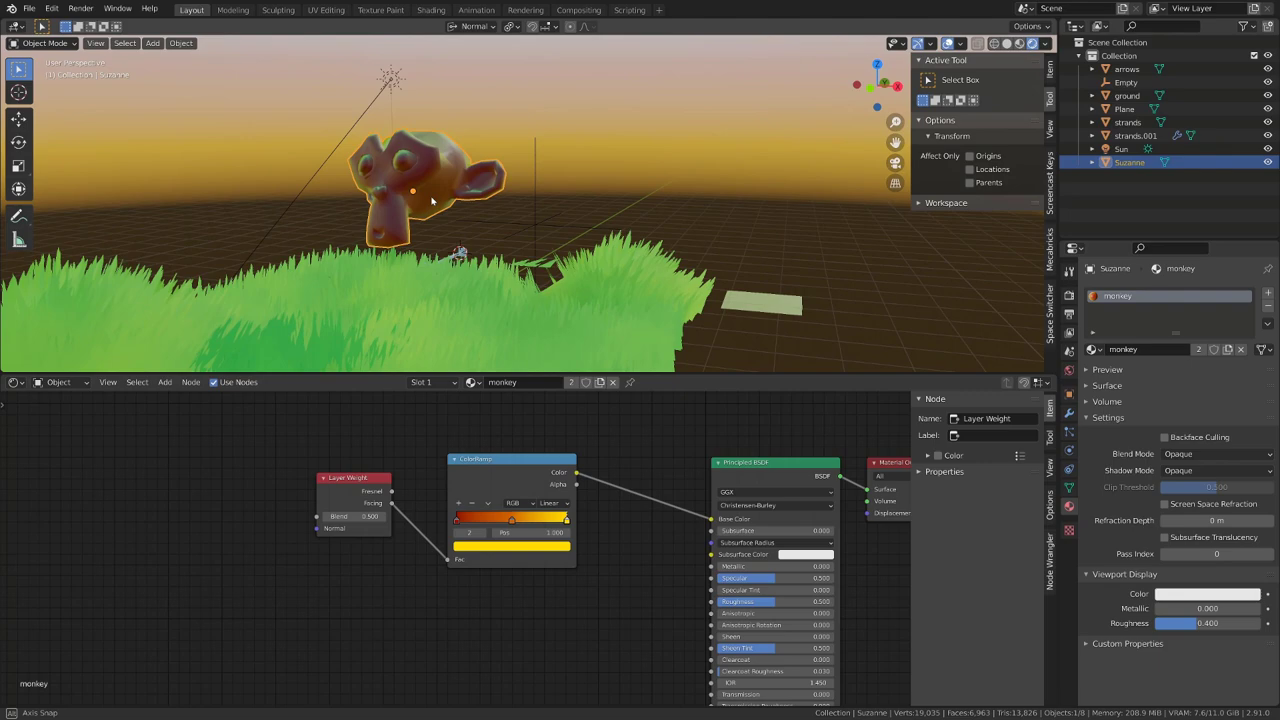
Step: Shade Suzanne flat and darken the red stop of the monkey material's ColorRamp
{"action": "right_click", "coordinate": [390, 205]}
{"action": "left_click", "coordinate": [390, 211]}
{"action": "left_click", "coordinate": [466, 523]}
{"action": "left_click", "coordinate": [481, 546]}
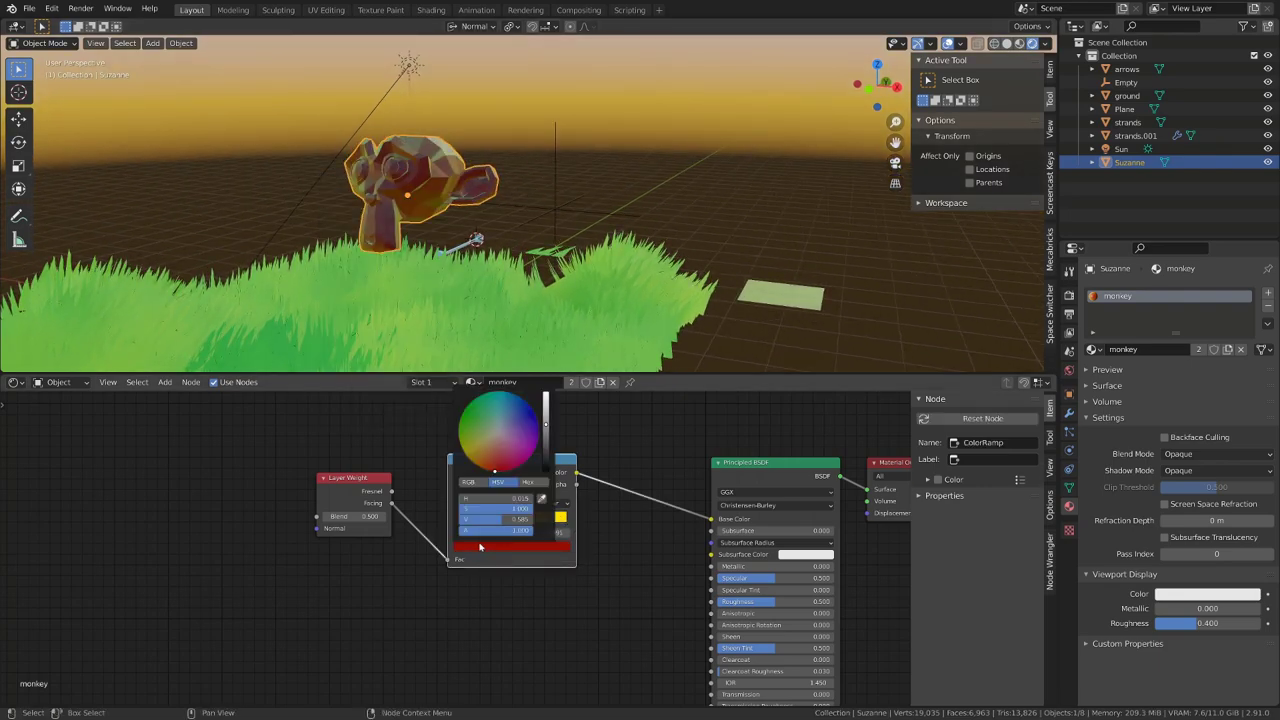
{"action": "left_click", "coordinate": [545, 450]}
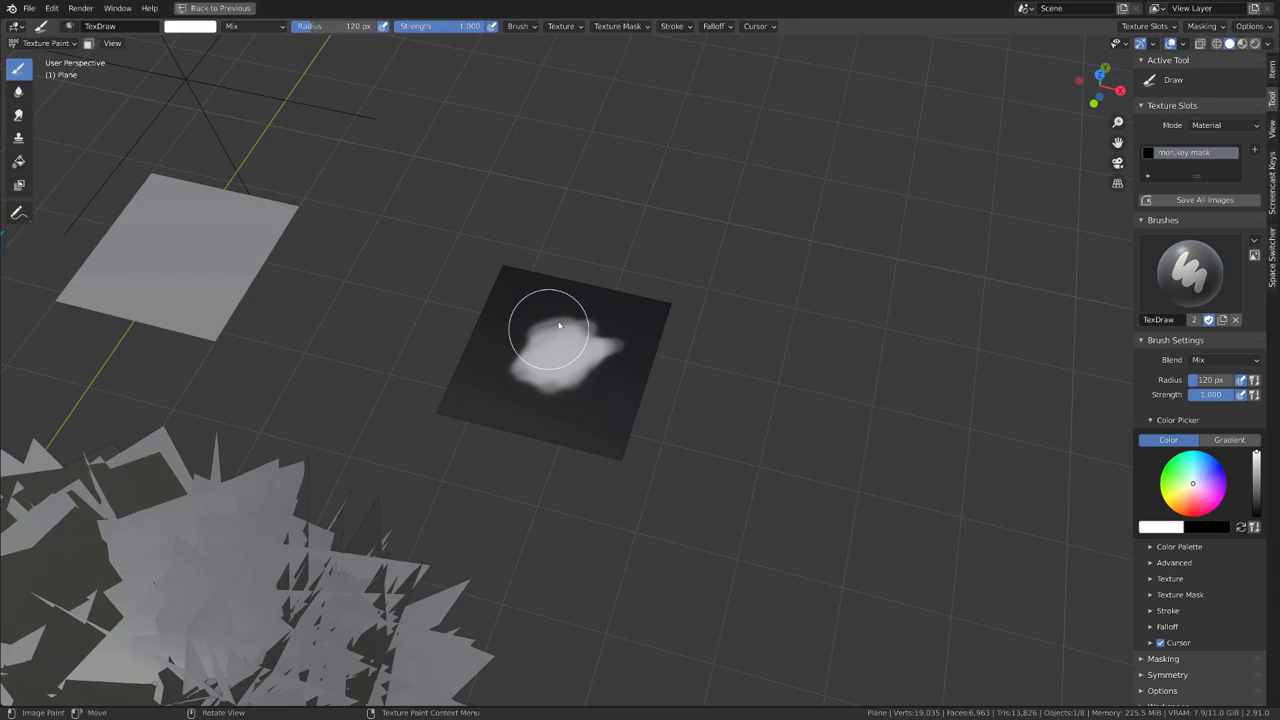
Step: Paint an irregular soft white blob in the middle of the plane's black mask texture with the 120 px brush
{"action": "mouse_move", "coordinate": [551, 334]}
{"action": "left_mouse_down"}
{"action": "mouse_move", "coordinate": [597, 384]}
{"action": "mouse_move", "coordinate": [508, 362]}
{"action": "mouse_move", "coordinate": [562, 322]}
{"action": "left_mouse_up"}
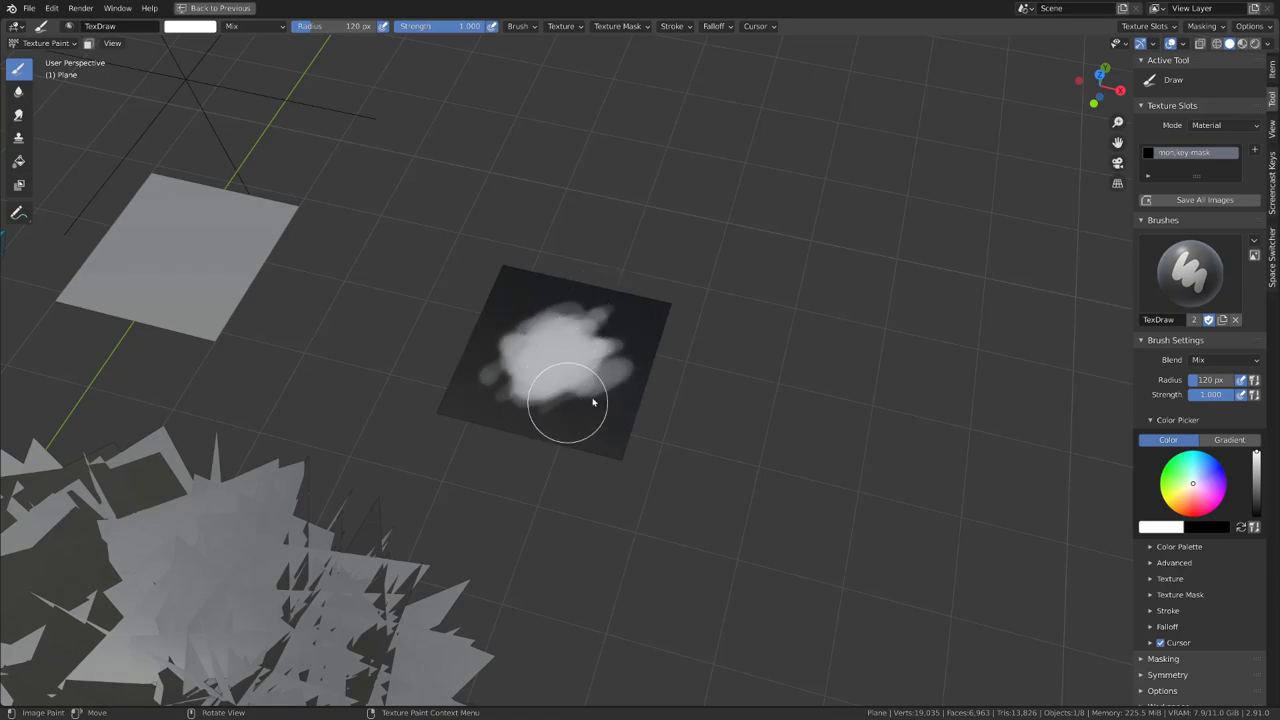
{"action": "left_click_drag", "start_coordinate": [601, 400], "coordinate": [527, 314]}
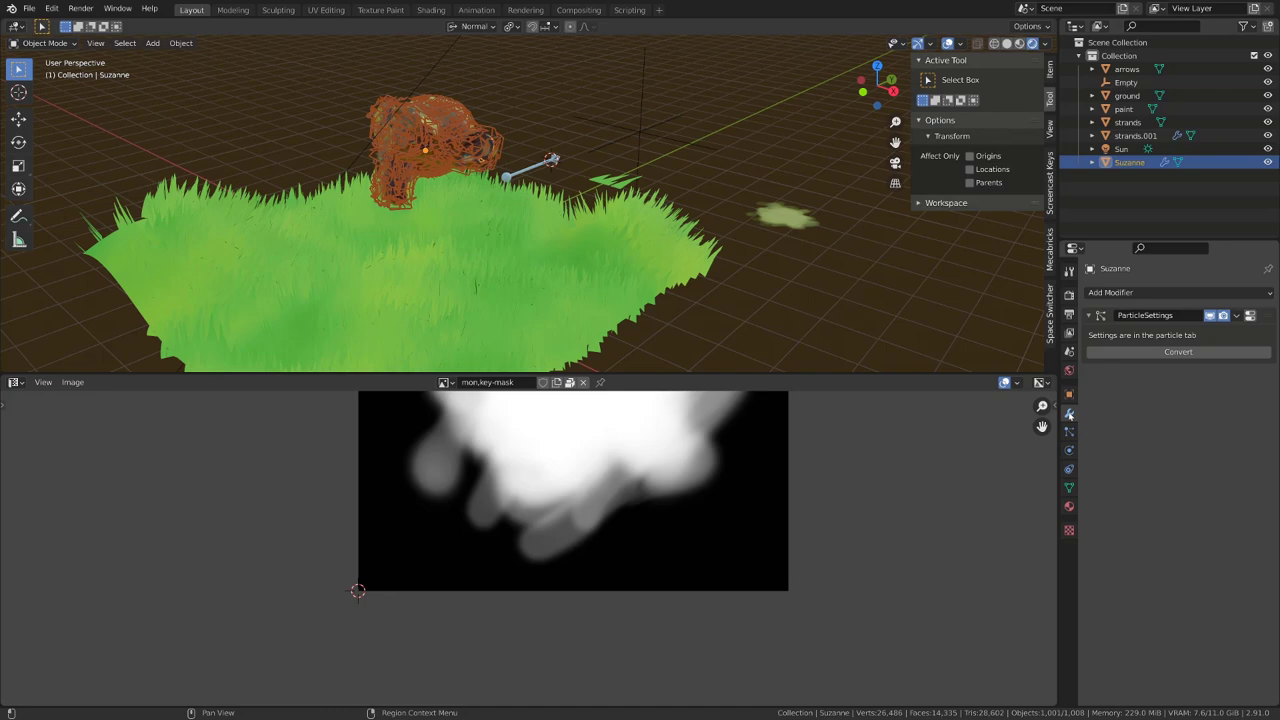
Step: Set Suzanne's hair particle number to 2000 and convert the particle instances to real objects
{"action": "left_click", "coordinate": [1069, 431]}
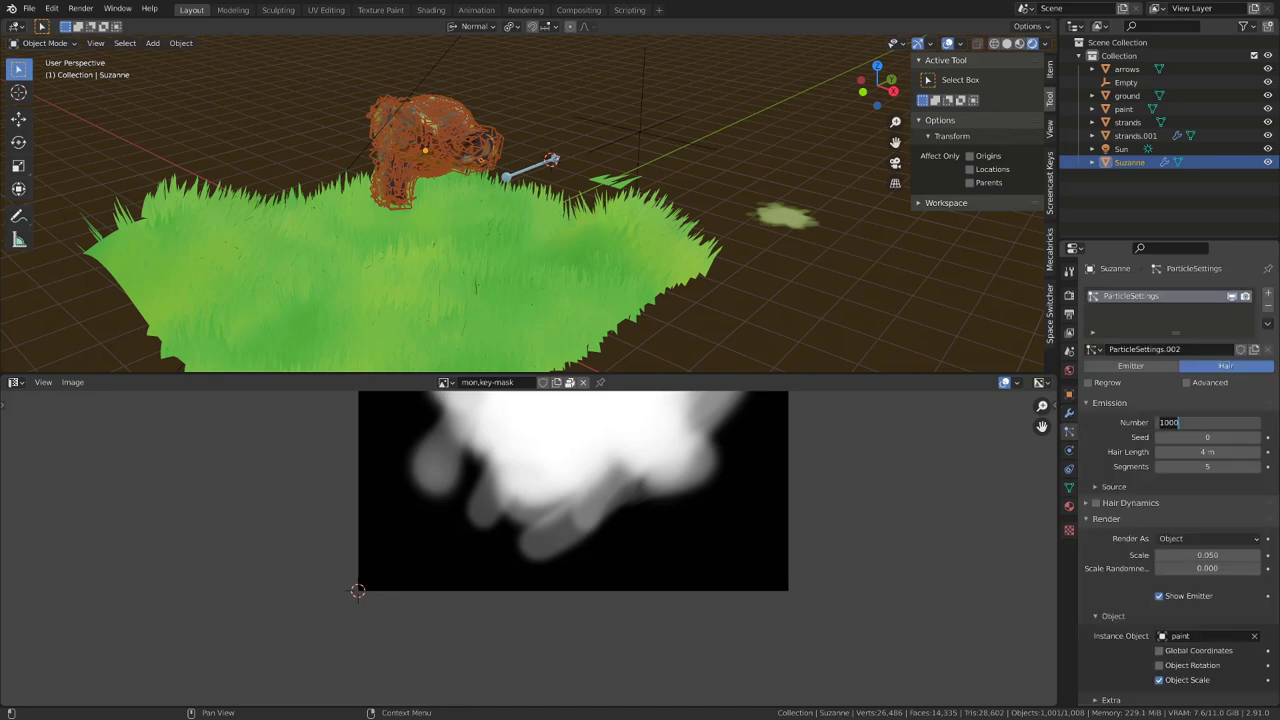
{"action": "key", "text": "Return"}
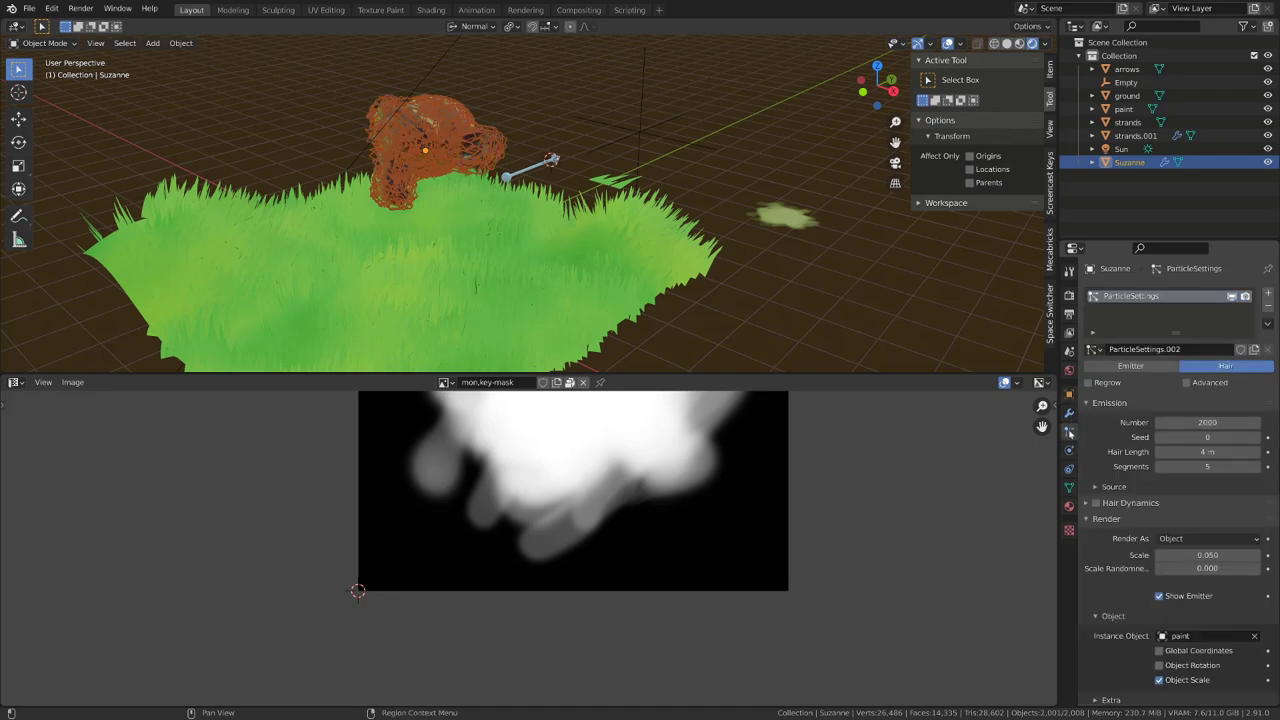
{"action": "left_click", "coordinate": [1069, 412]}
{"action": "left_click", "coordinate": [1178, 351]}
Step: Make the converted paint objects and their data single user
{"action": "key", "text": "F3"}
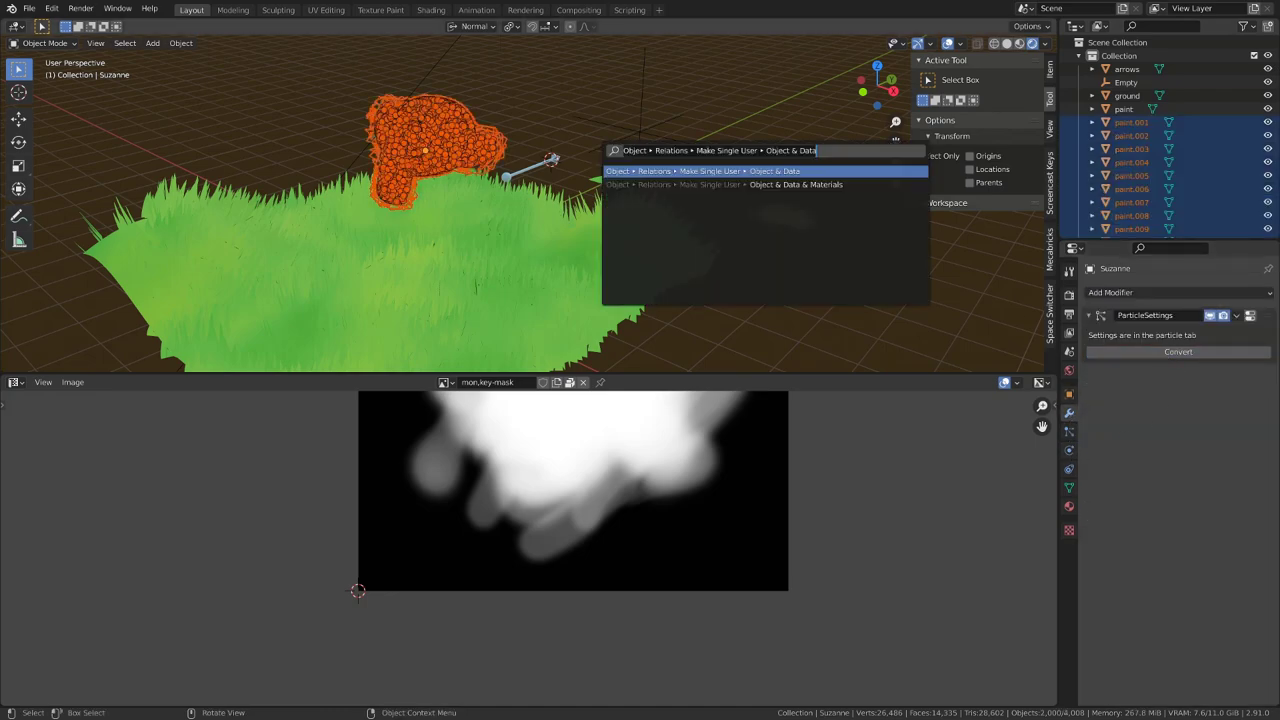
{"action": "key", "text": "Return"}
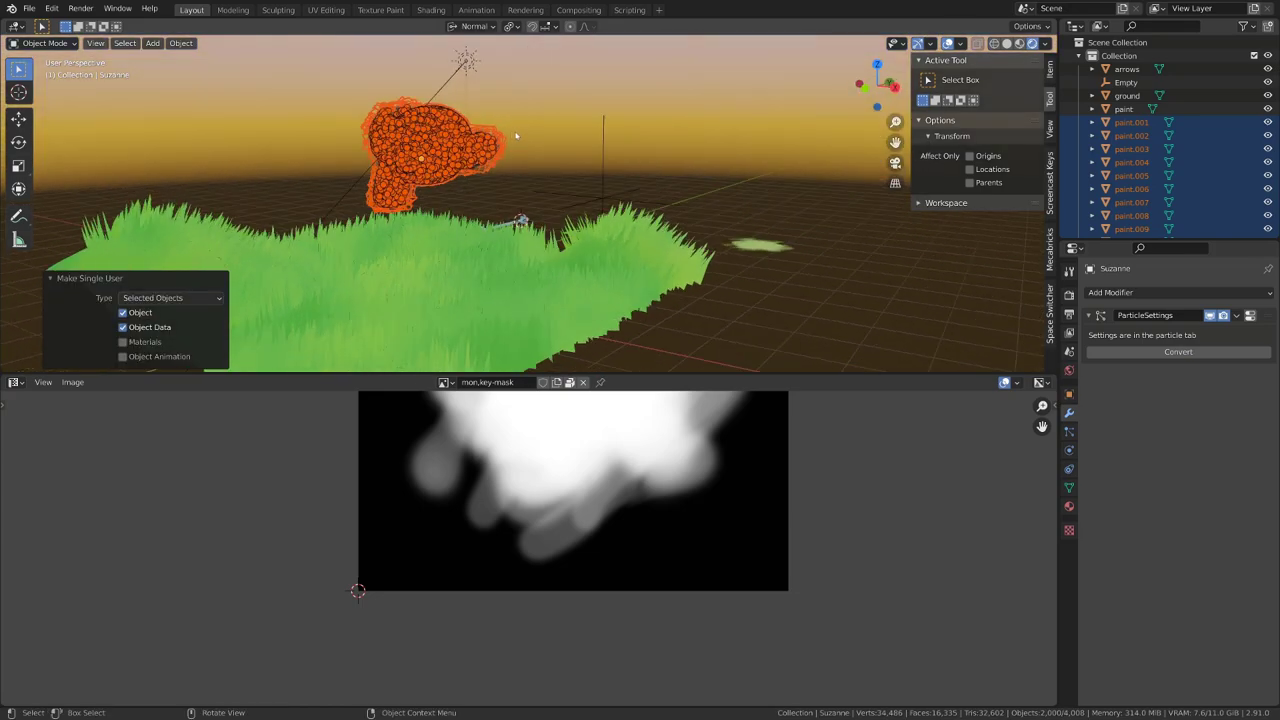
{"action": "left_click", "coordinate": [495, 125]}
{"action": "key", "text": "ctrl+z"}
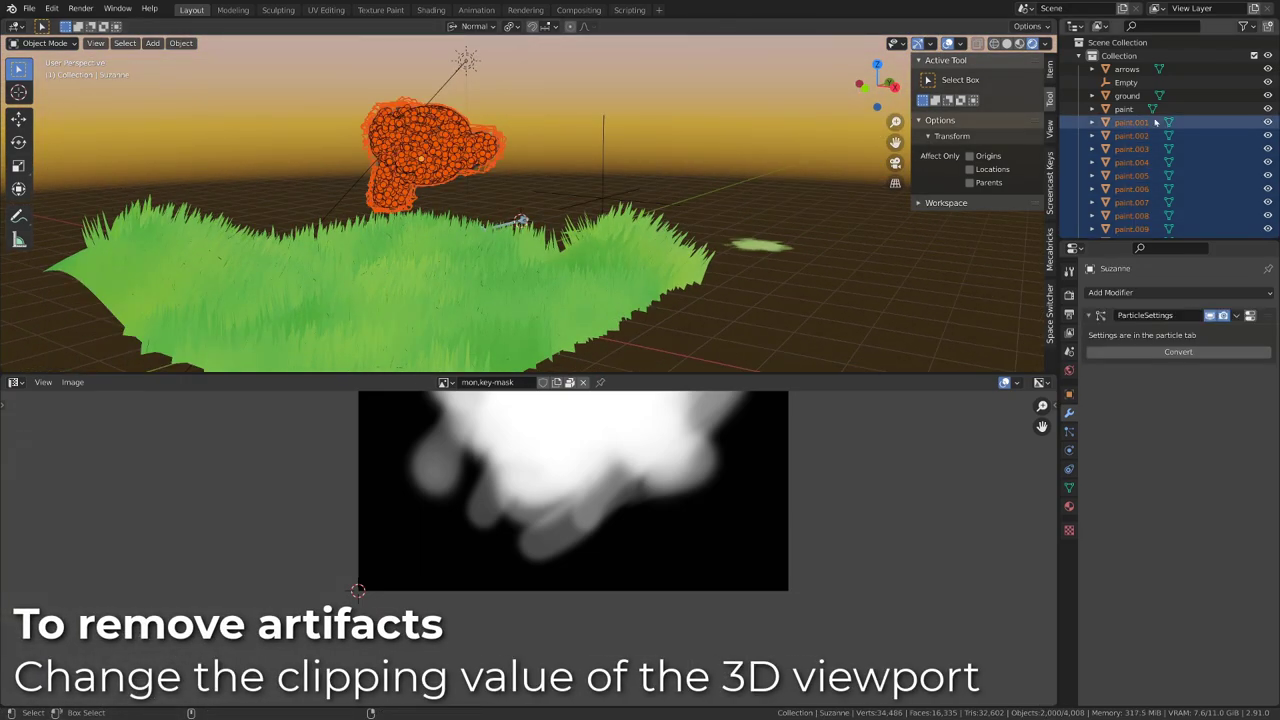
Step: Undo the single-user change and the conversion of Suzanne's particles
{"action": "key", "text": "ctrl+z"}
{"action": "key", "text": "ctrl+z"}
{"action": "key", "text": "ctrl+z"}
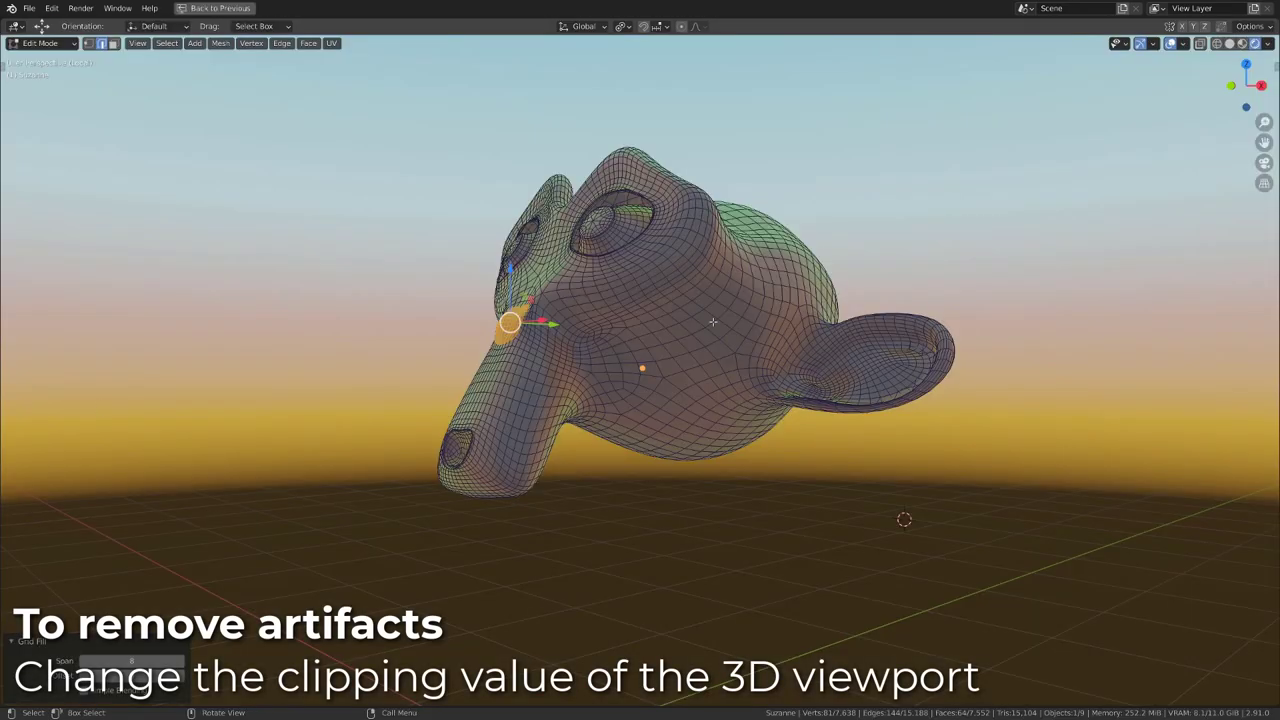
Step: Delete both separate eyeball pieces from Suzanne's mesh and select all the remaining faces
{"action": "key", "text": "alt+a"}
{"action": "middle_click_drag", "start_coordinate": [713, 321], "coordinate": [690, 376]}
{"action": "key", "text": "l"}
{"action": "key", "text": "x"}
{"action": "left_click", "coordinate": [621, 230]}
{"action": "key", "text": "l"}
{"action": "key", "text": "x"}
{"action": "left_click", "coordinate": [463, 203]}
{"action": "key", "text": "a"}
{"action": "right_click", "coordinate": [465, 381]}
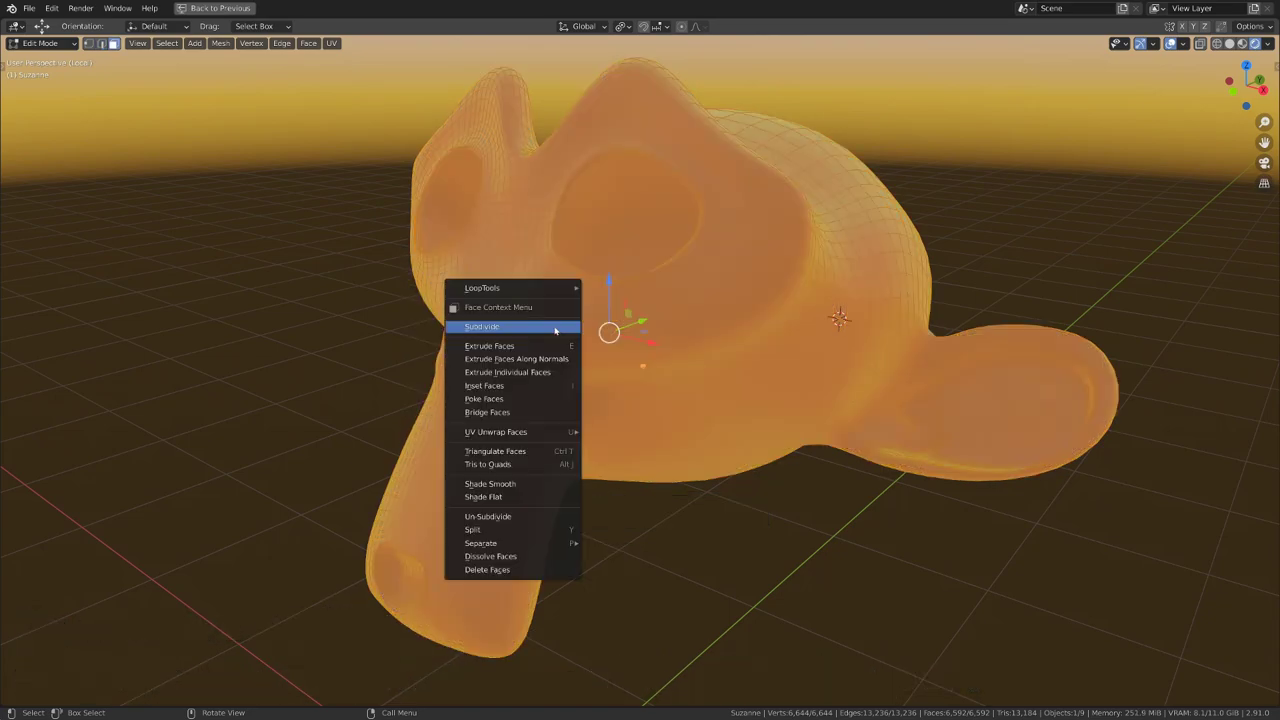
Step: Switch Suzanne to Sculpt Mode, resize the brush, and smooth the surface around the eye sockets and snout
{"action": "key", "text": "ctrl+Tab"}
{"action": "left_click", "coordinate": [548, 340]}
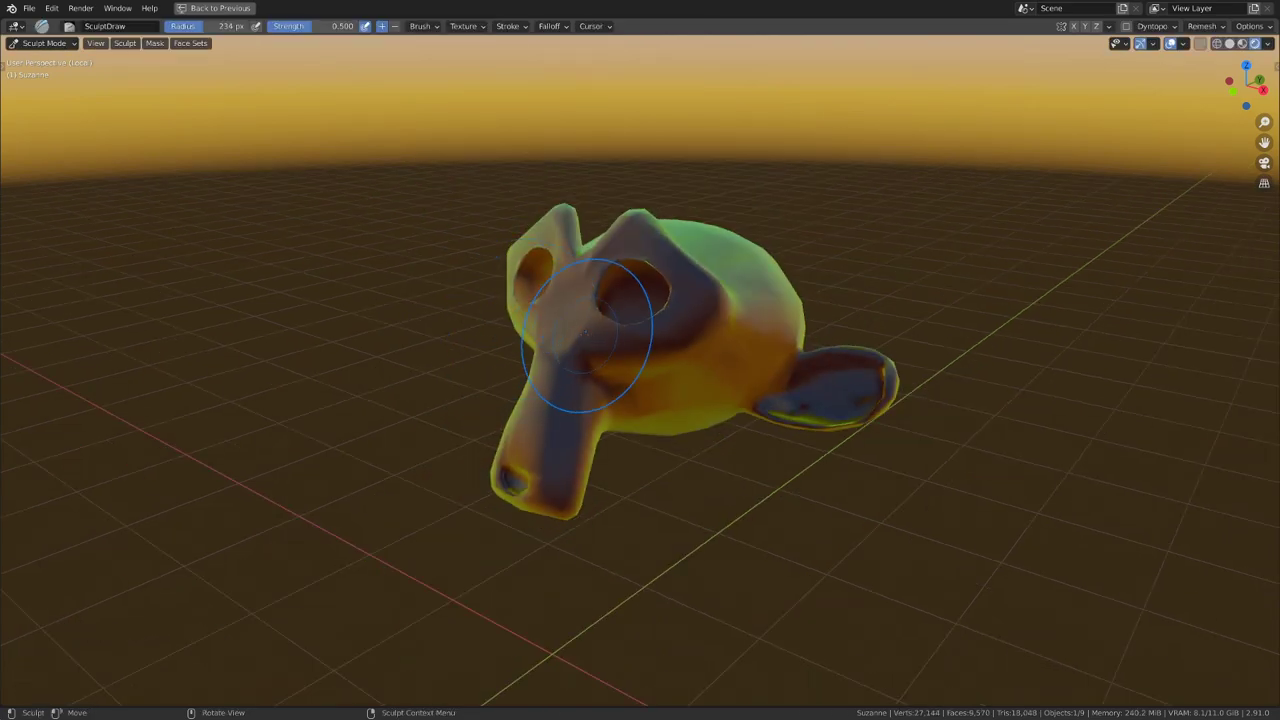
{"action": "key", "text": "f"}
{"action": "left_click", "coordinate": [564, 332]}
{"action": "mouse_move", "coordinate": [676, 291]}
{"action": "left_mouse_down", "text": "shift"}
{"action": "mouse_move", "coordinate": [565, 300]}
{"action": "mouse_move", "coordinate": [515, 430]}
{"action": "left_mouse_up", "text": "shift"}
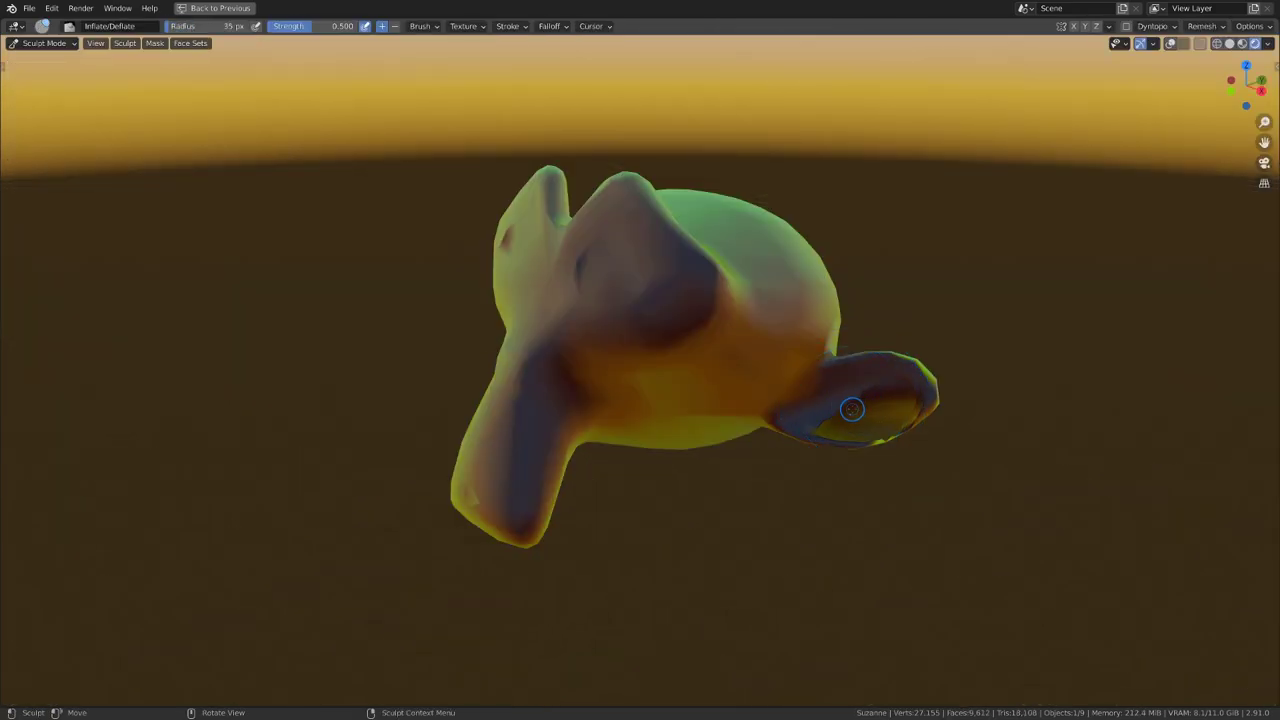
Step: Enlarge the Inflate/Deflate brush to a 261 px radius and return Suzanne to Object Mode
{"action": "key", "text": "f"}
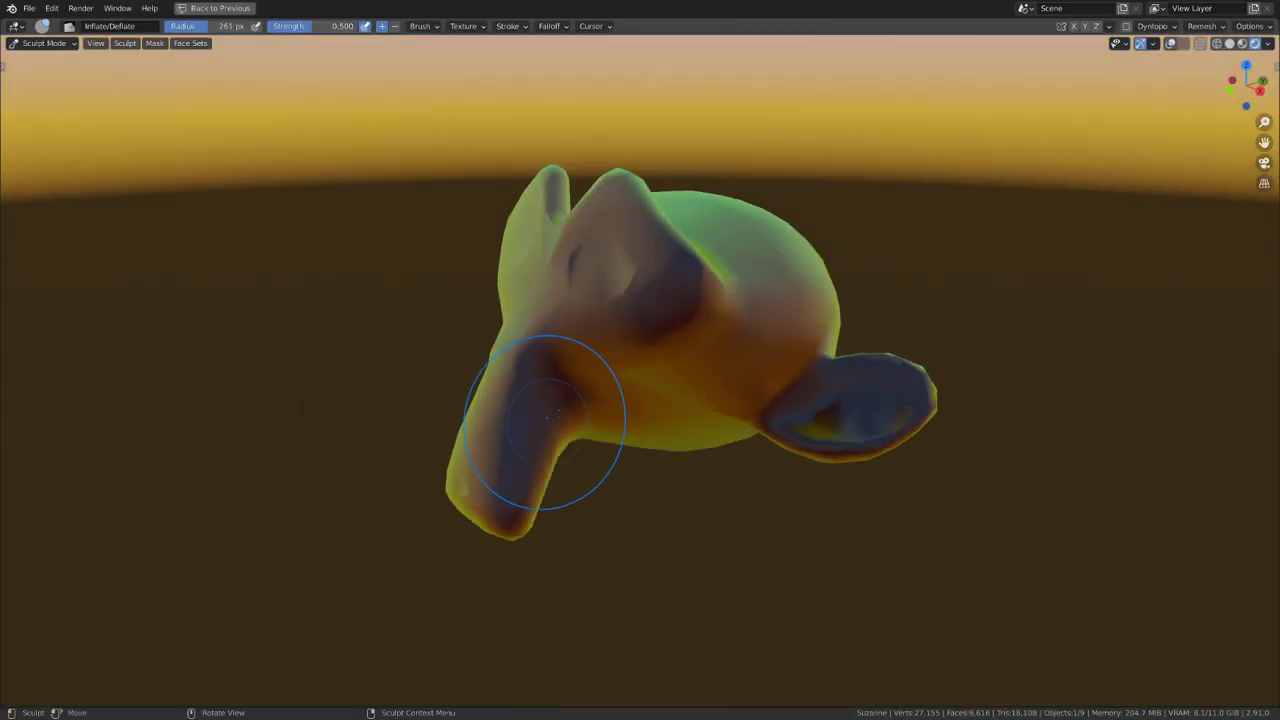
{"action": "key", "text": "ctrl+Tab"}
{"action": "left_click", "coordinate": [714, 403]}
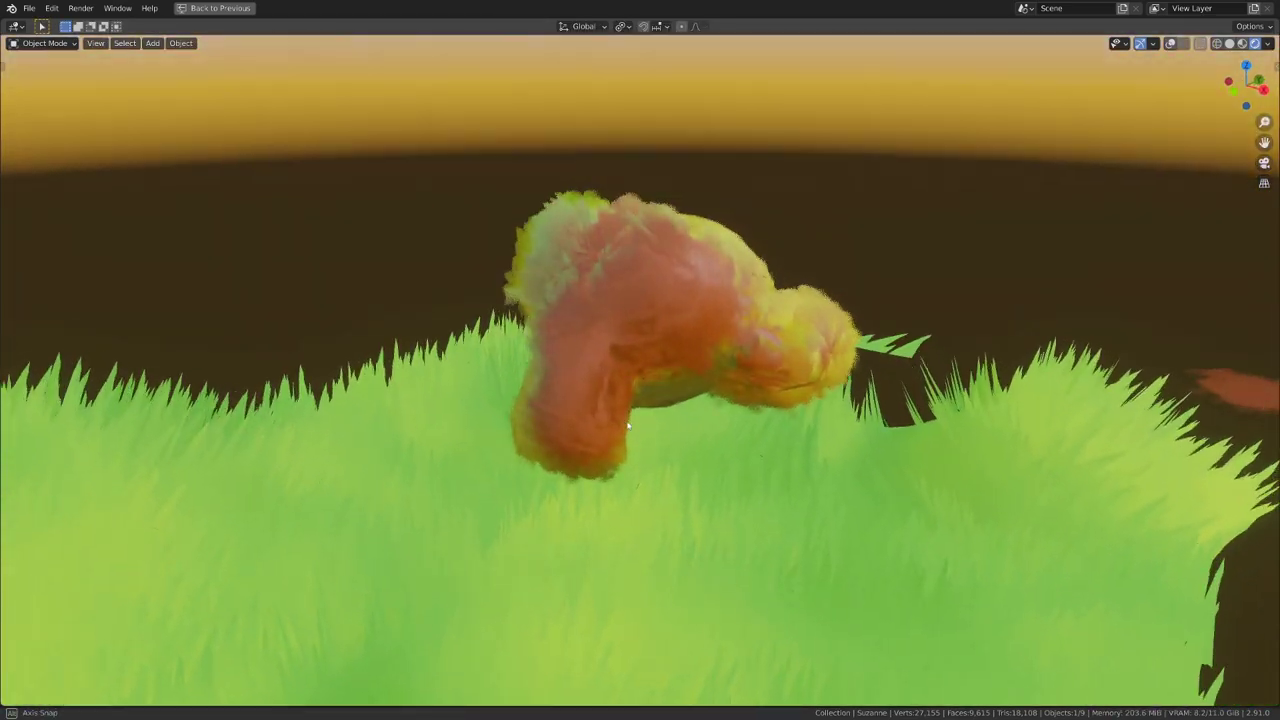
{"action": "middle_click_drag", "start_coordinate": [628, 427], "coordinate": [688, 296]}
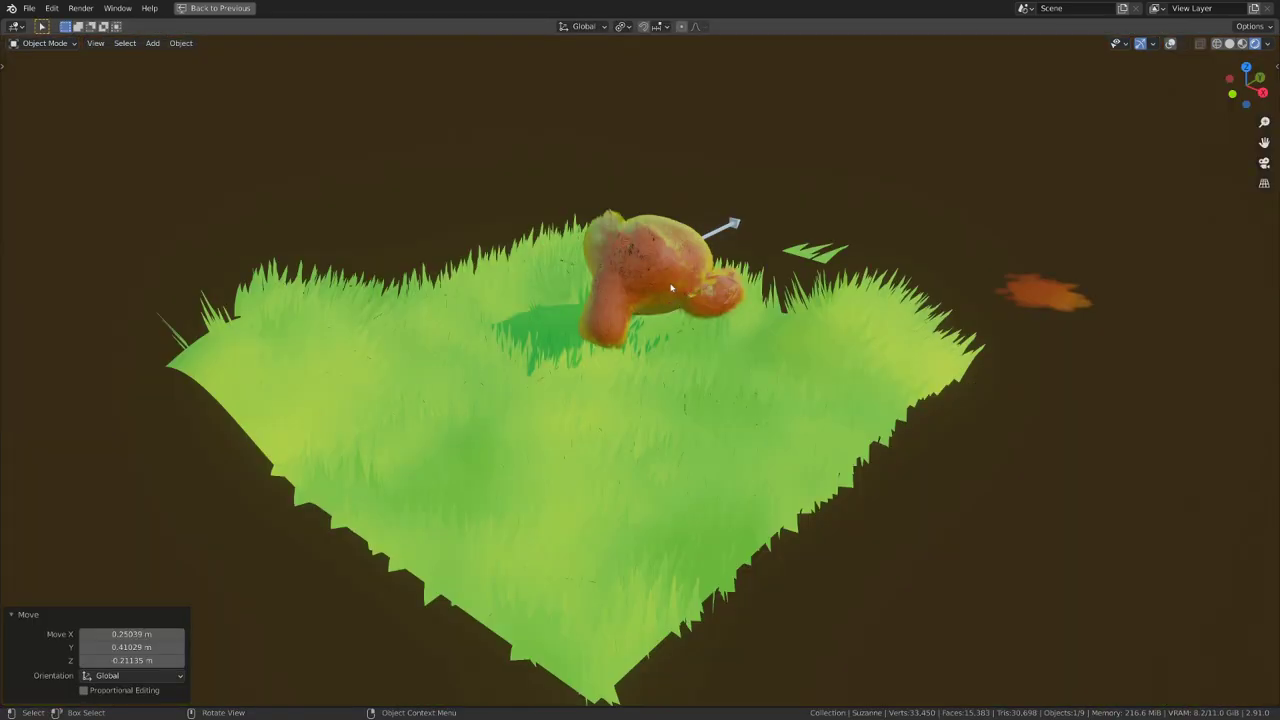
Step: Move the painterly Suzanne around above the grass field
{"action": "left_click", "coordinate": [649, 308]}
{"action": "key", "text": "g"}
{"action": "right_click", "coordinate": [651, 283]}
{"action": "key", "text": "g"}
{"action": "left_click", "coordinate": [625, 280]}
{"action": "key", "text": "g"}
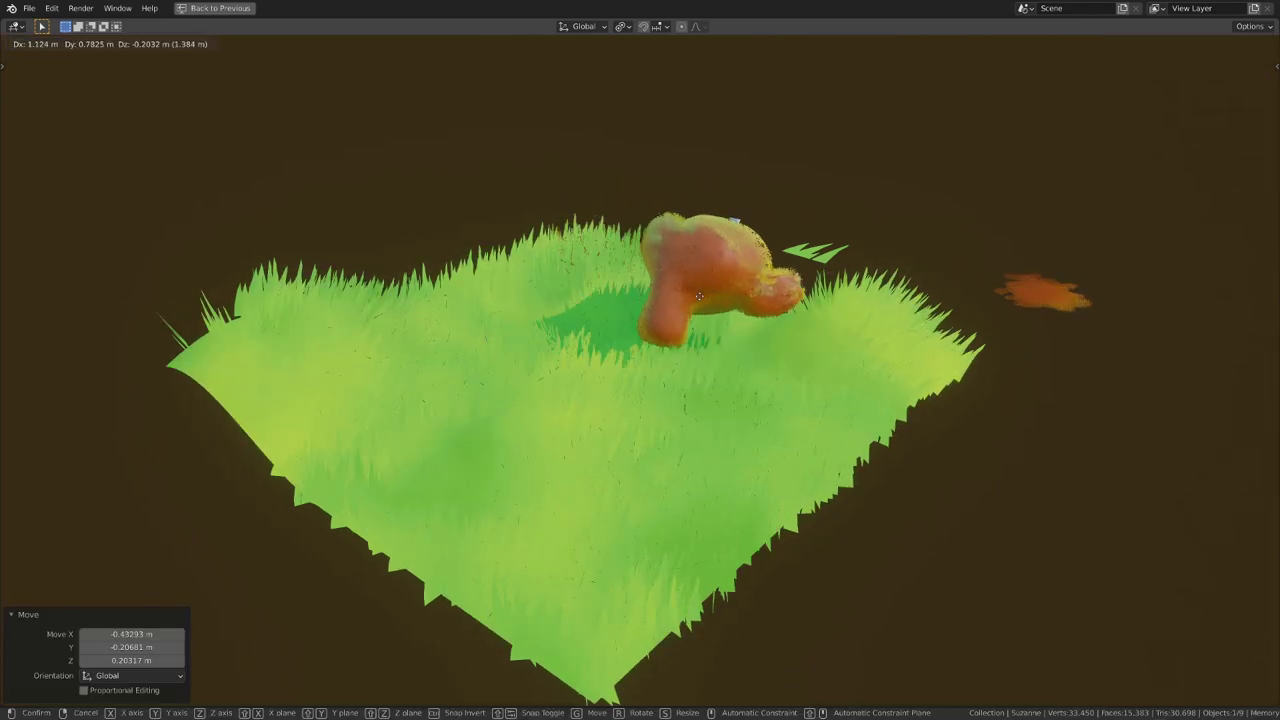
{"action": "left_click", "coordinate": [668, 265]}
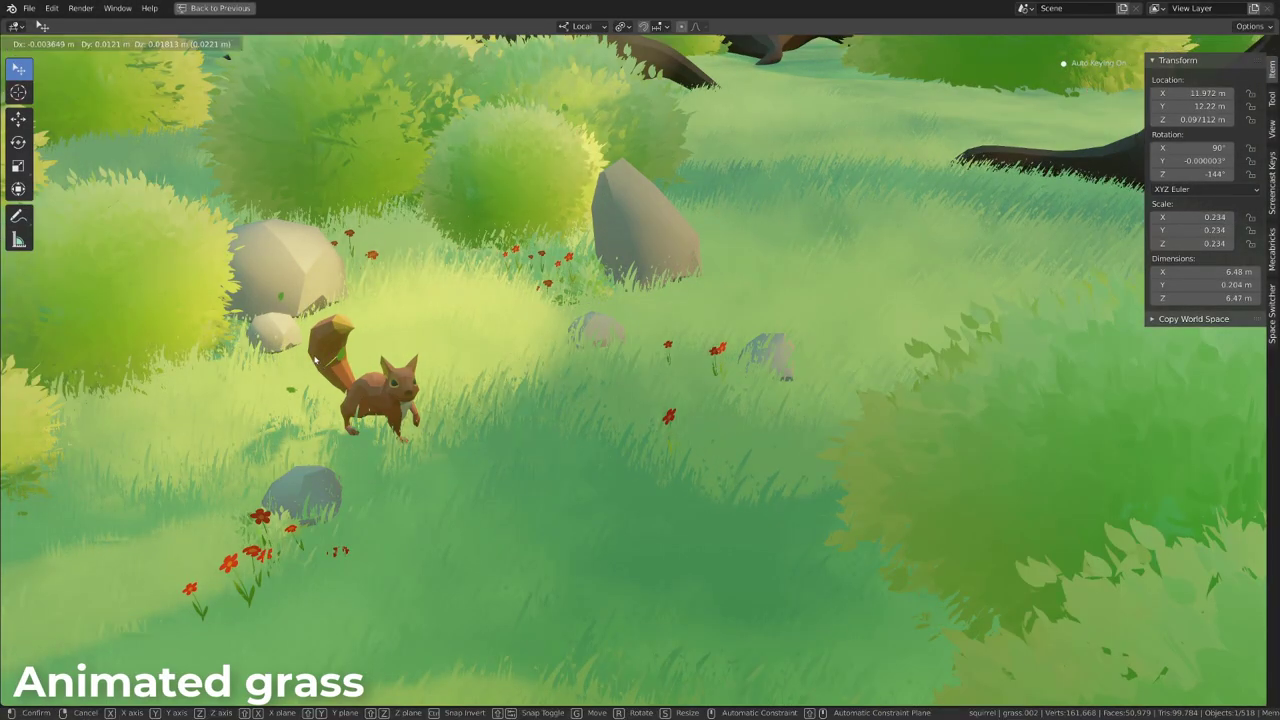
Step: Play the squirrel scene's grass animation and try moving the bushes during playback
{"action": "middle_click_drag", "start_coordinate": [291, 340], "coordinate": [400, 332]}
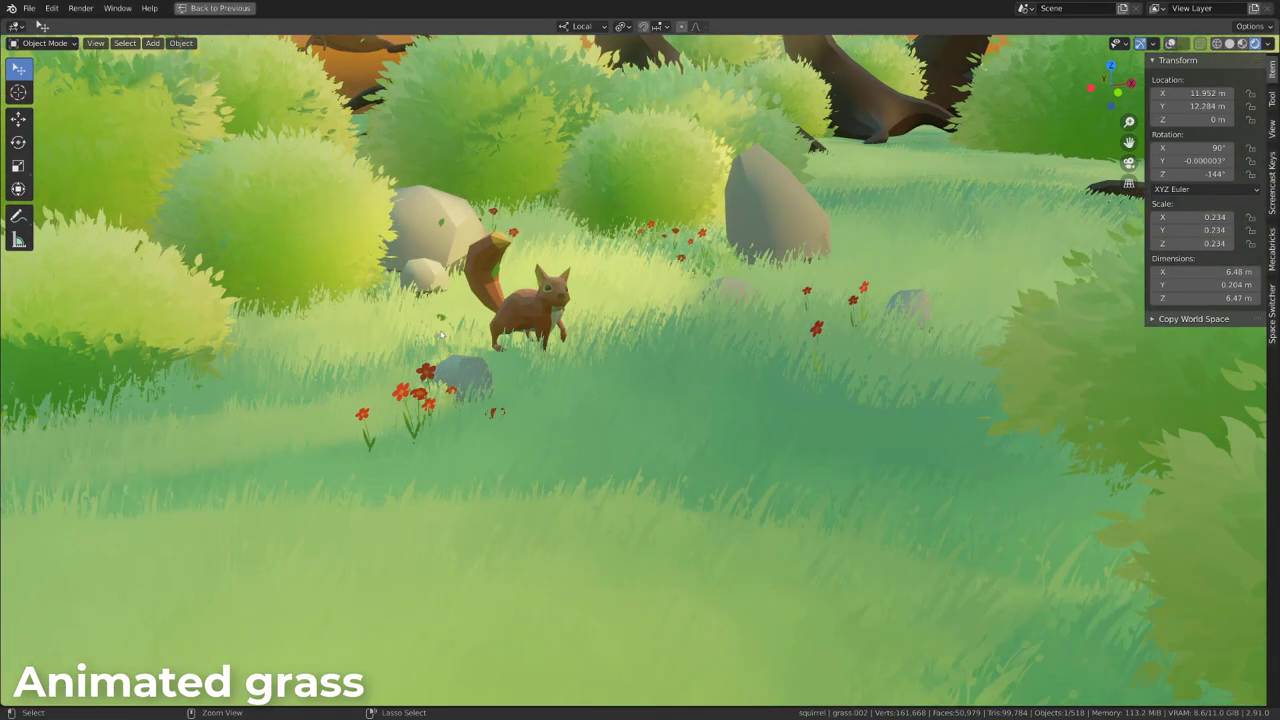
{"action": "key", "text": "space"}
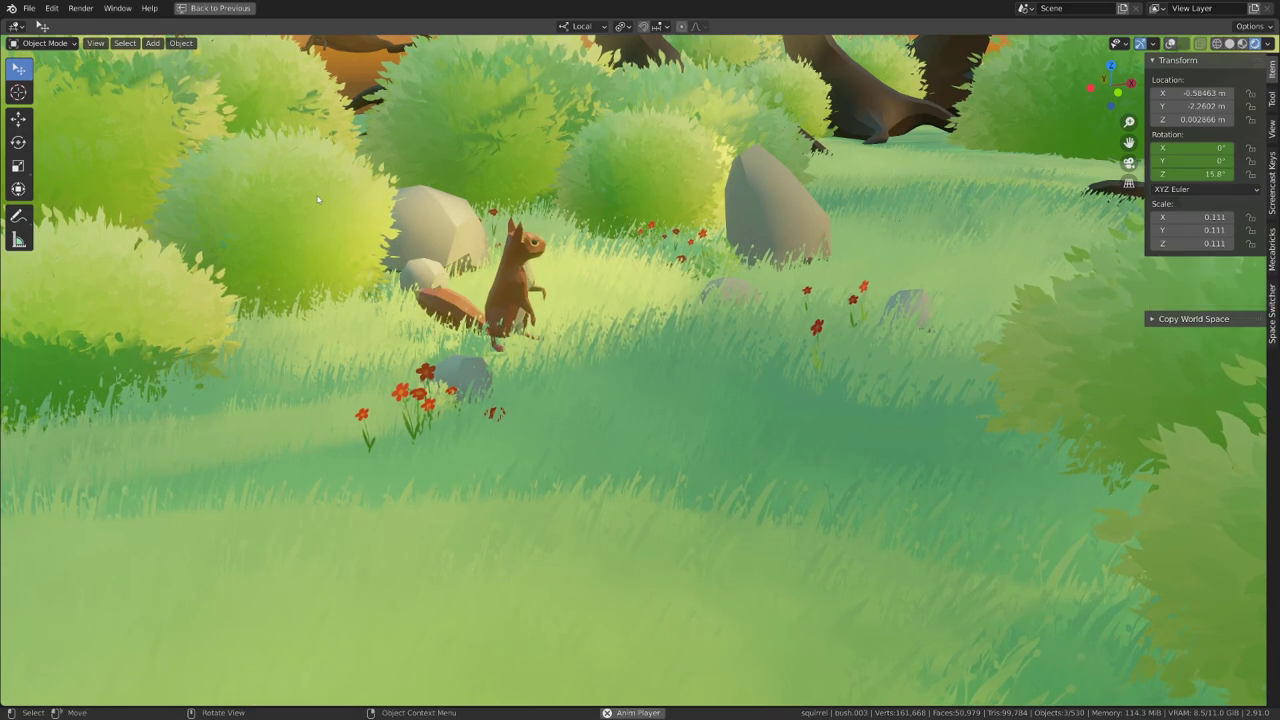
{"action": "key", "text": "g"}
{"action": "right_click", "coordinate": [345, 174]}
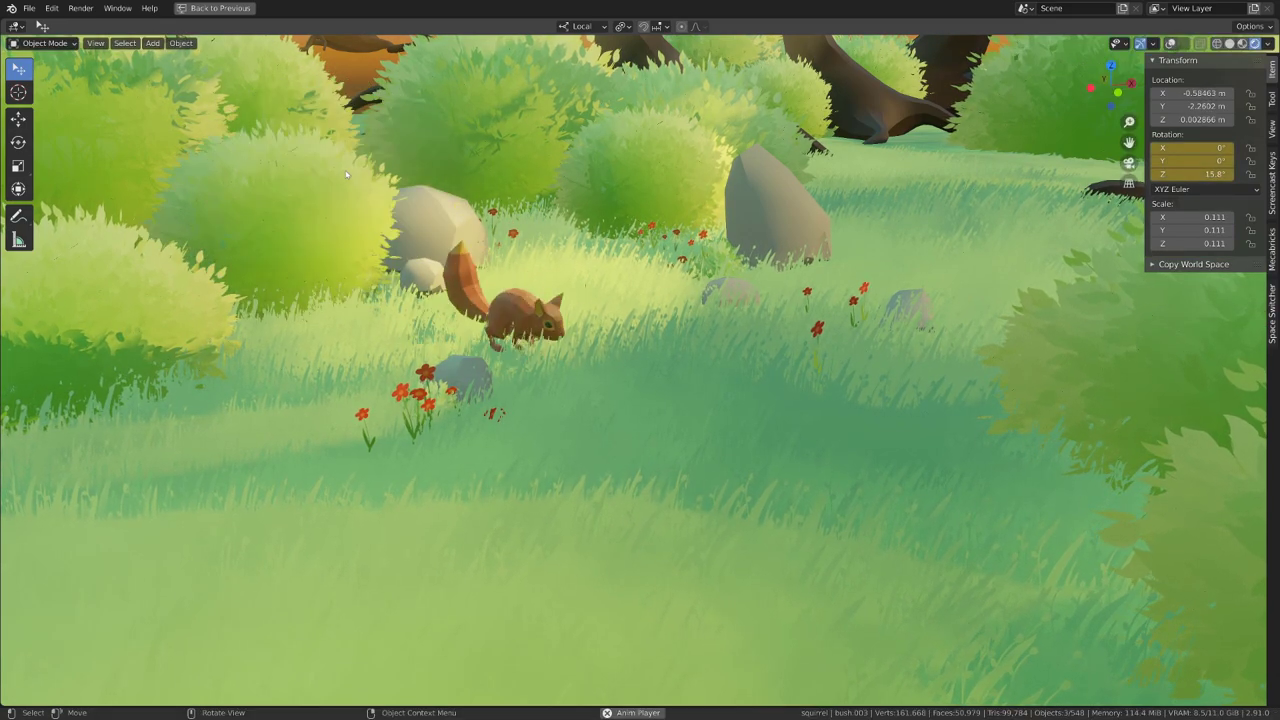
{"action": "left_click", "coordinate": [120, 208]}
{"action": "key", "text": "g"}
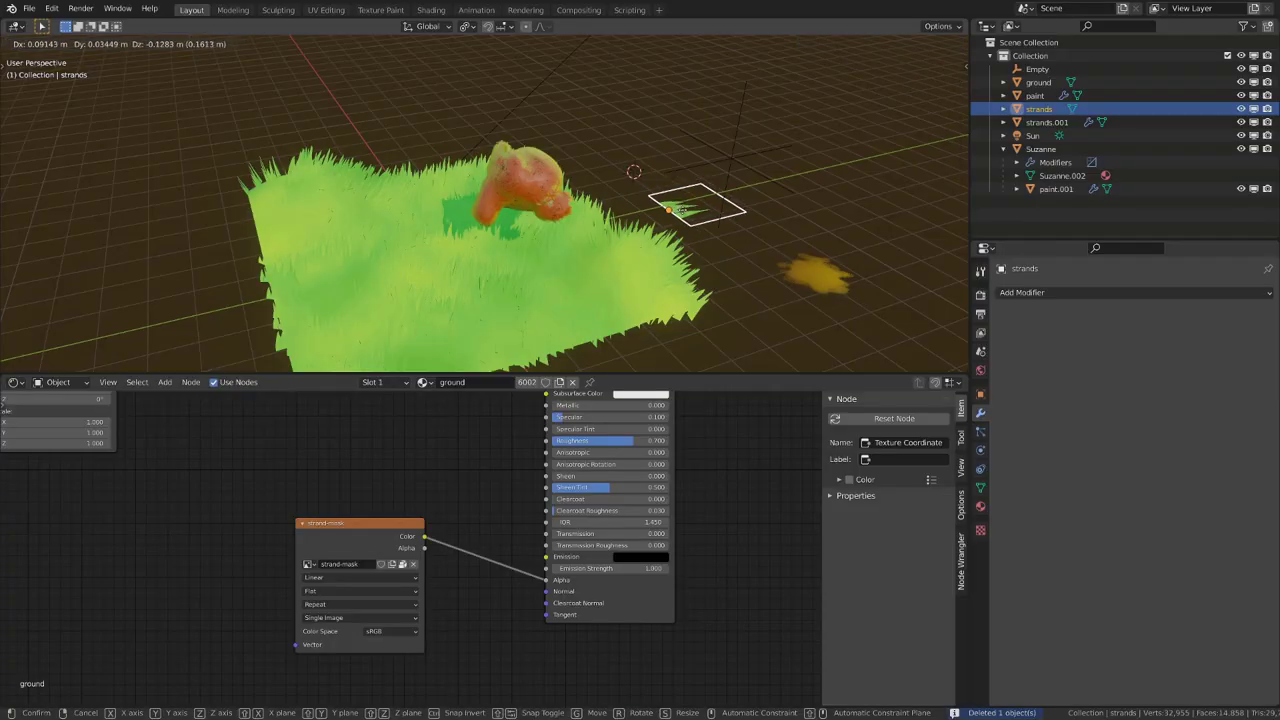
Step: Move the ground material's Texture Coordinate node away from the Mapping node and preview its UV output on the strands
{"action": "scroll", "coordinate": [253, 499], "scroll_direction": "down", "scroll_amount": 2}
{"action": "middle_click_drag", "start_coordinate": [214, 492], "coordinate": [501, 595]}
{"action": "scroll", "coordinate": [366, 514], "scroll_direction": "up", "scroll_amount": 3}
{"action": "left_click_drag", "start_coordinate": [326, 454], "coordinate": [146, 478]}
{"action": "left_click", "coordinate": [138, 475], "text": "ctrl+shift"}
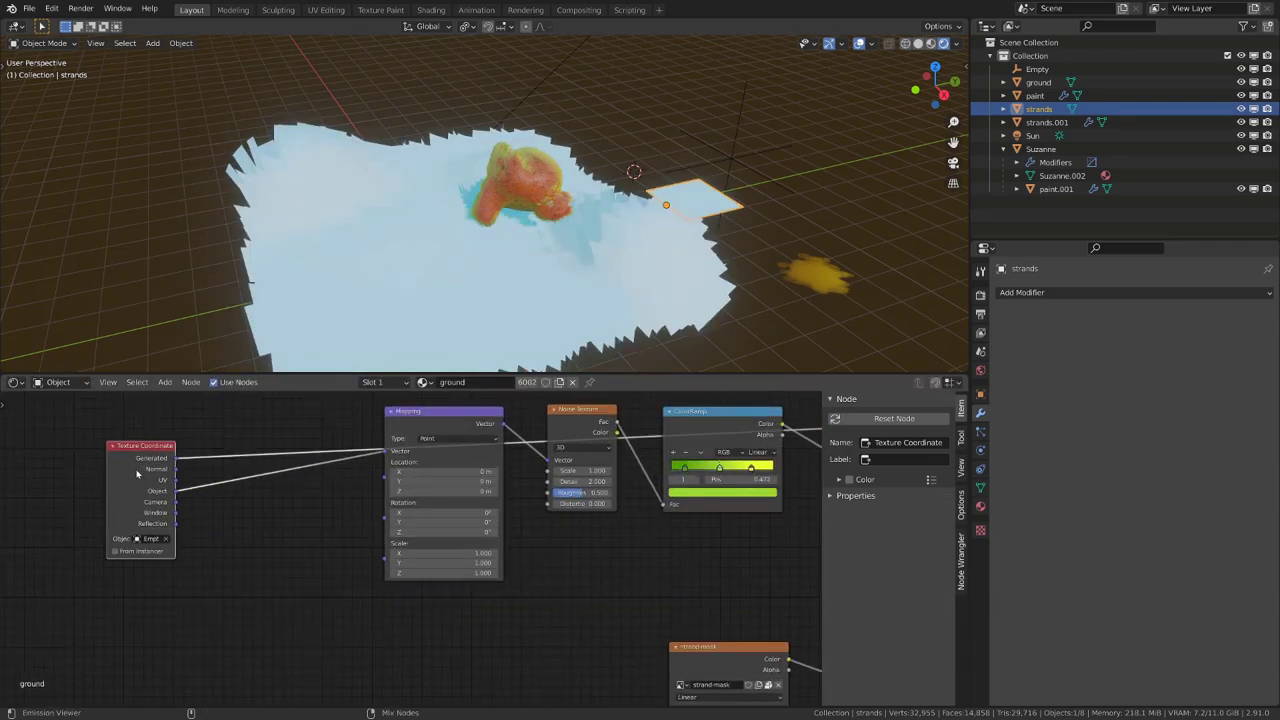
{"action": "left_click", "coordinate": [139, 478], "text": "ctrl+shift"}
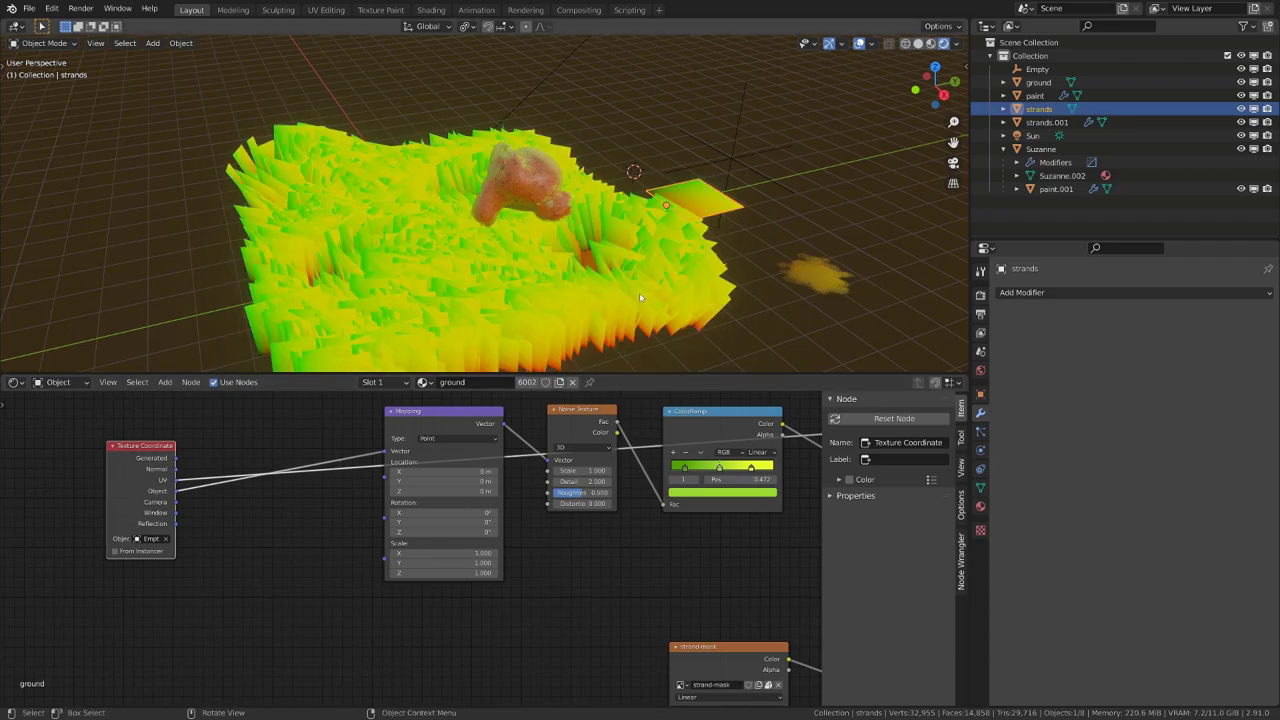
{"action": "middle_click_drag", "start_coordinate": [746, 181], "coordinate": [720, 250]}
Step: Add a Separate RGB node below the Mapping node in the ground material
{"action": "key", "text": "shift+a"}
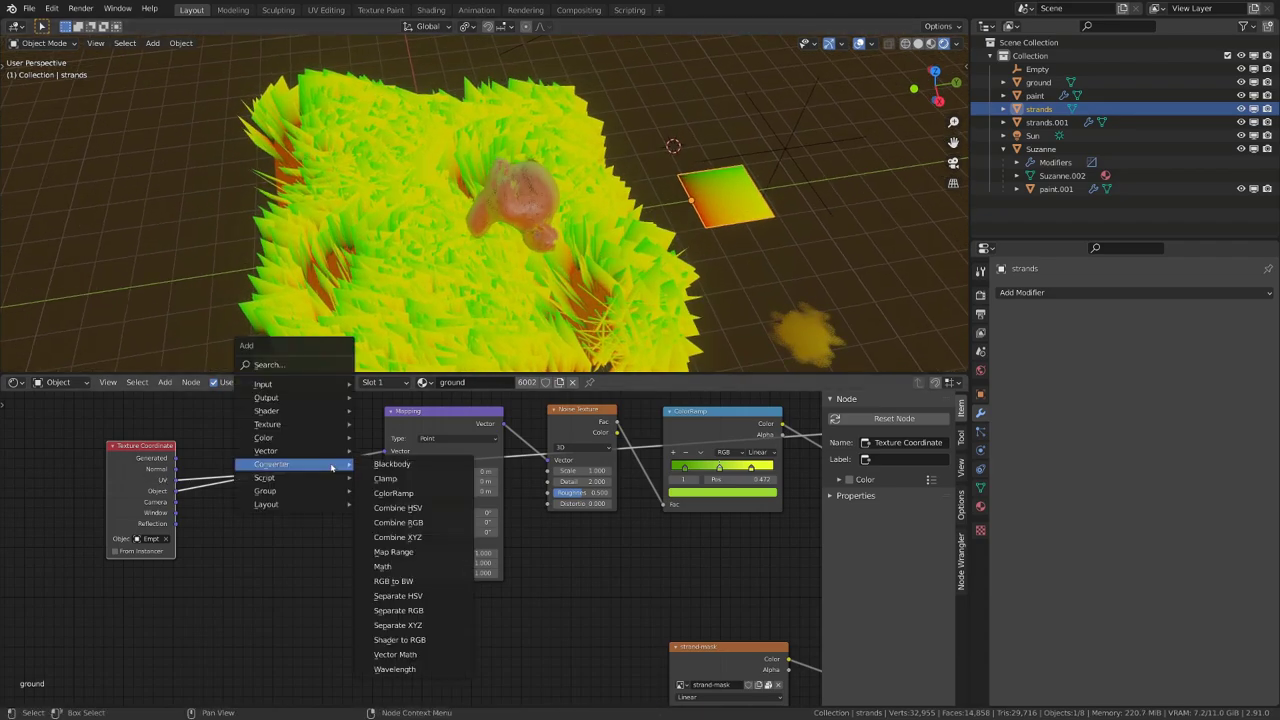
{"action": "left_click", "coordinate": [427, 610]}
{"action": "left_click", "coordinate": [427, 612]}
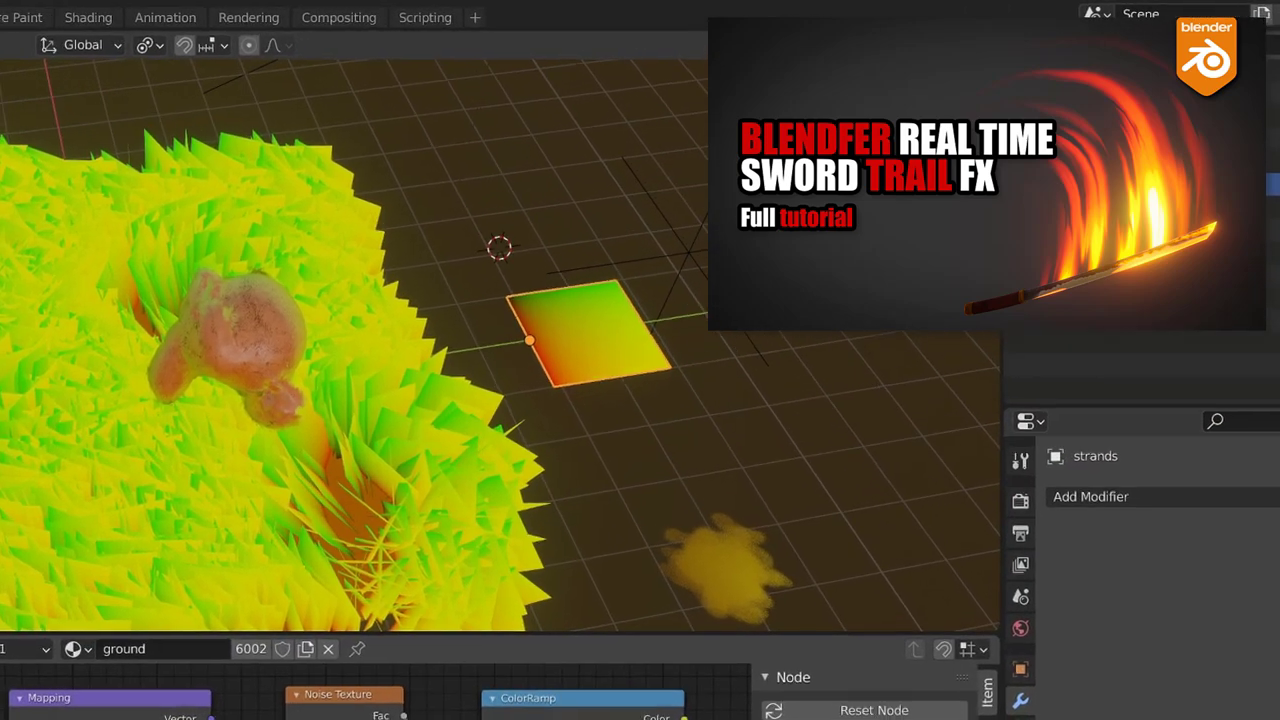
Step: Preview the G output of the Separate RGB node on the strand plane
{"action": "key", "text": "shift+space"}
{"action": "key", "text": "g"}
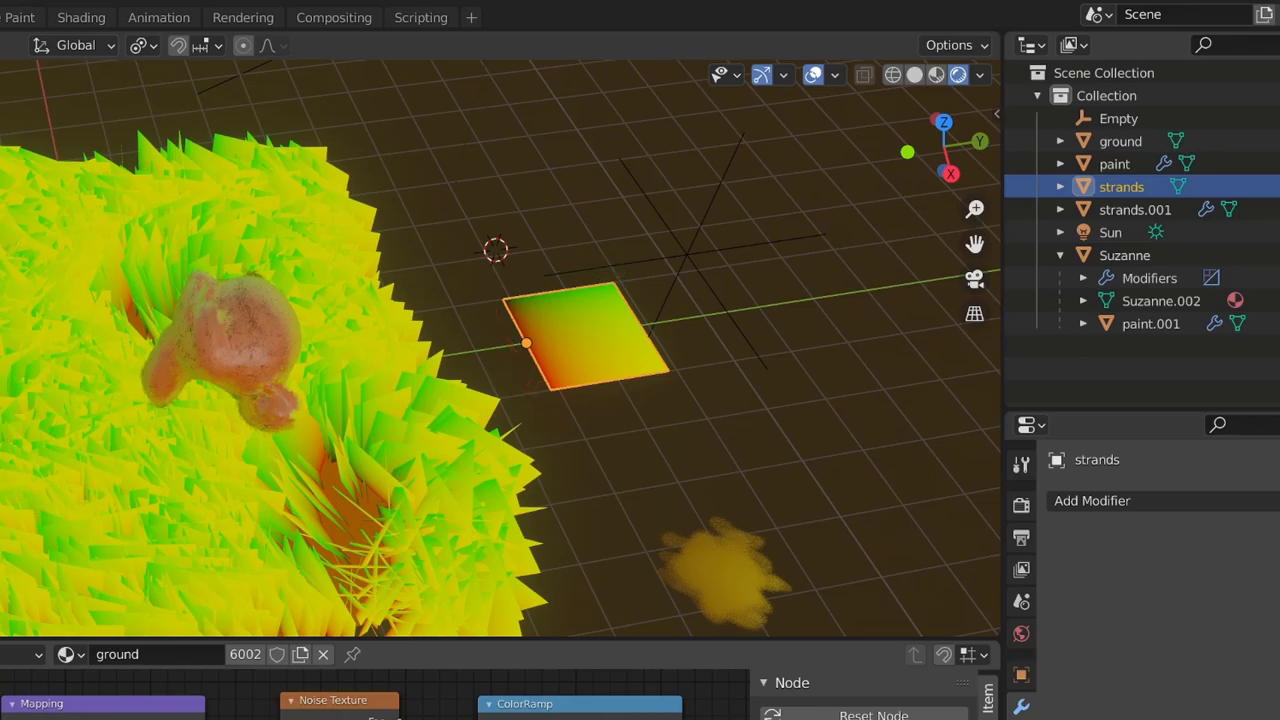
{"action": "middle_click_drag", "start_coordinate": [608, 308], "coordinate": [409, 354], "text": "shift"}
{"action": "scroll", "coordinate": [278, 412], "scroll_direction": "up", "scroll_amount": 3}
{"action": "scroll", "coordinate": [260, 449], "scroll_direction": "up", "scroll_amount": 2}
{"action": "middle_click_drag", "start_coordinate": [165, 365], "coordinate": [276, 432], "text": "shift"}
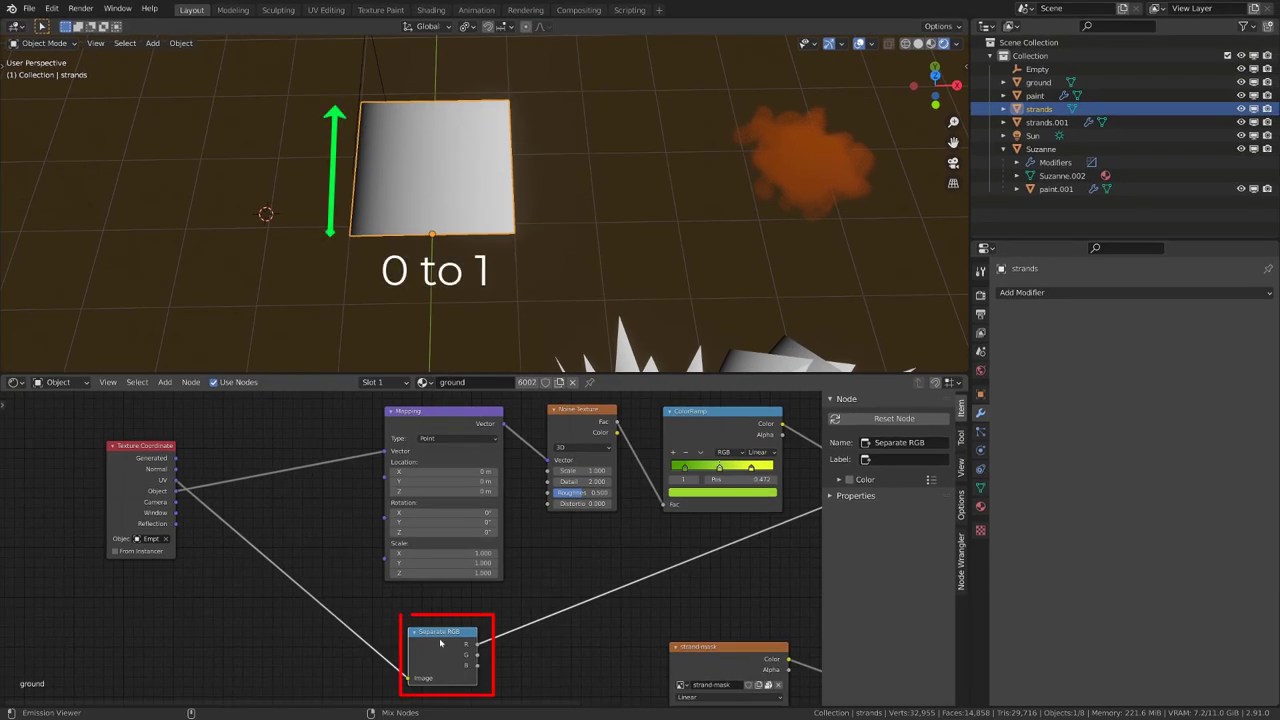
{"action": "left_click", "coordinate": [440, 642], "text": "ctrl+shift"}
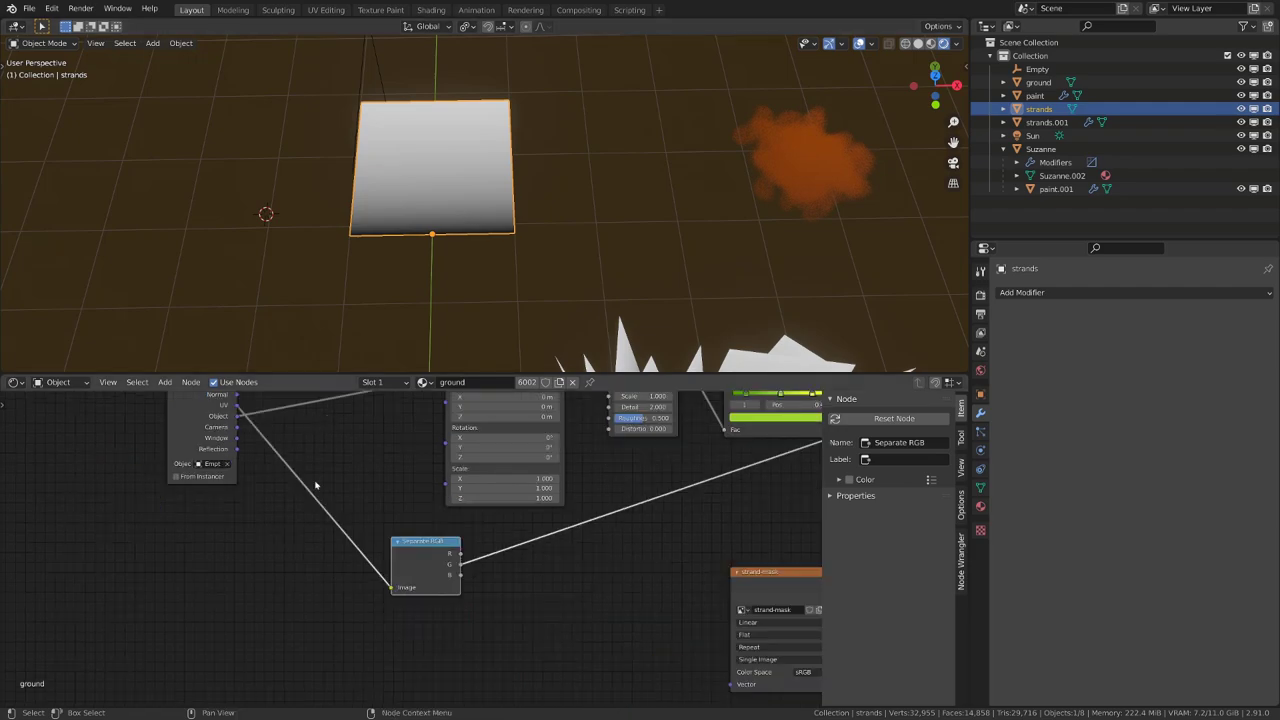
Step: Add a Combine RGB node, link the Separate RGB node's R, G and B outputs to it, and preview it on the strands
{"action": "key", "text": "shift+a"}
{"action": "mouse_move", "coordinate": [541, 553]}
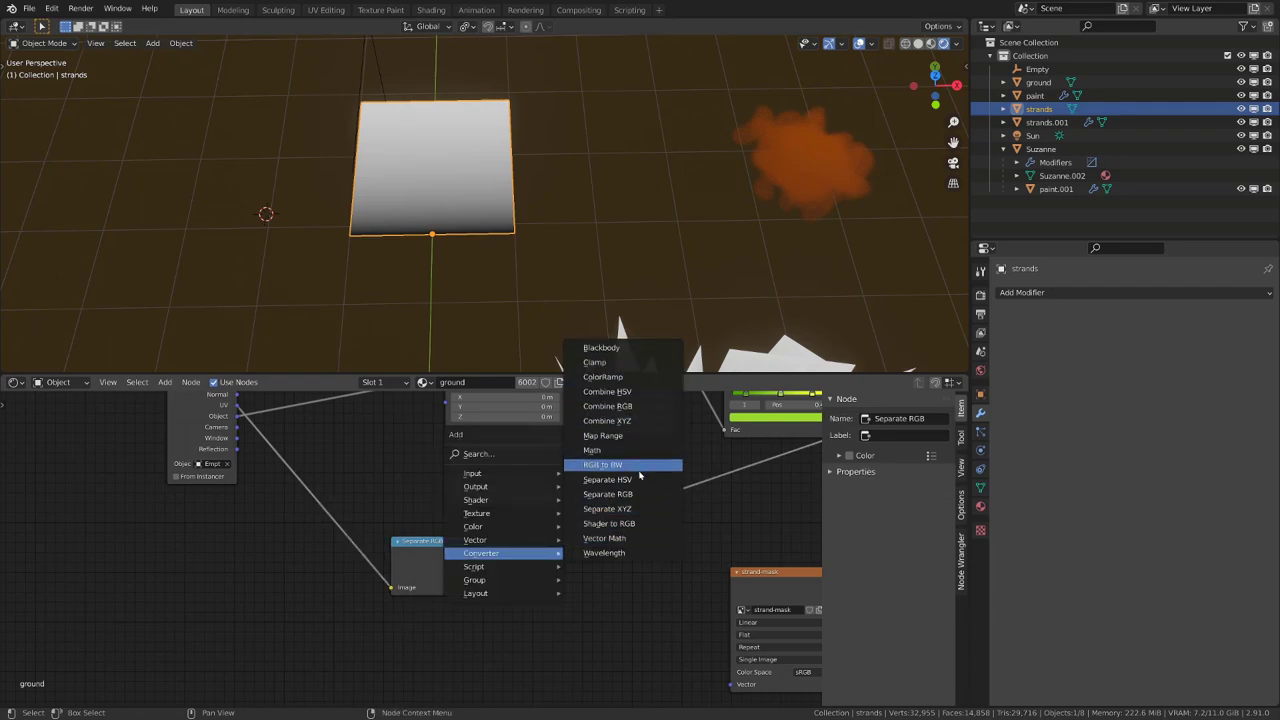
{"action": "left_click", "coordinate": [607, 406]}
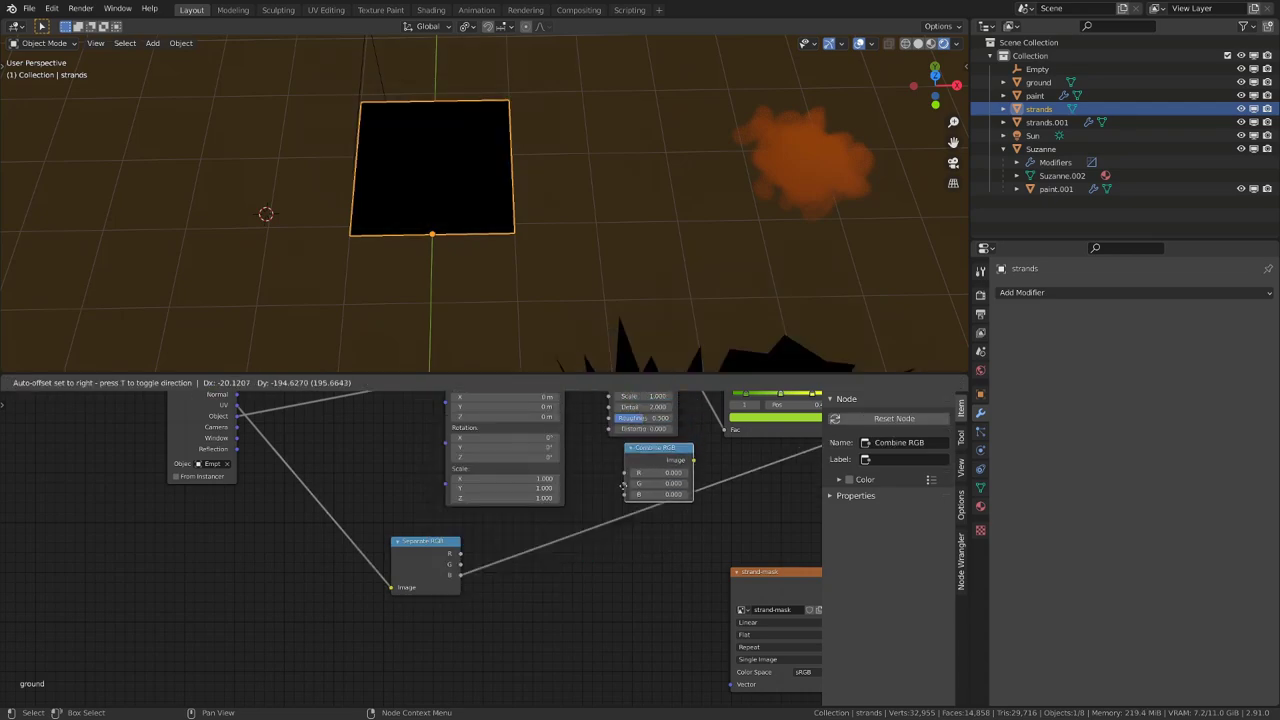
{"action": "left_click", "coordinate": [562, 548]}
{"action": "left_click_drag", "start_coordinate": [461, 556], "coordinate": [556, 569]}
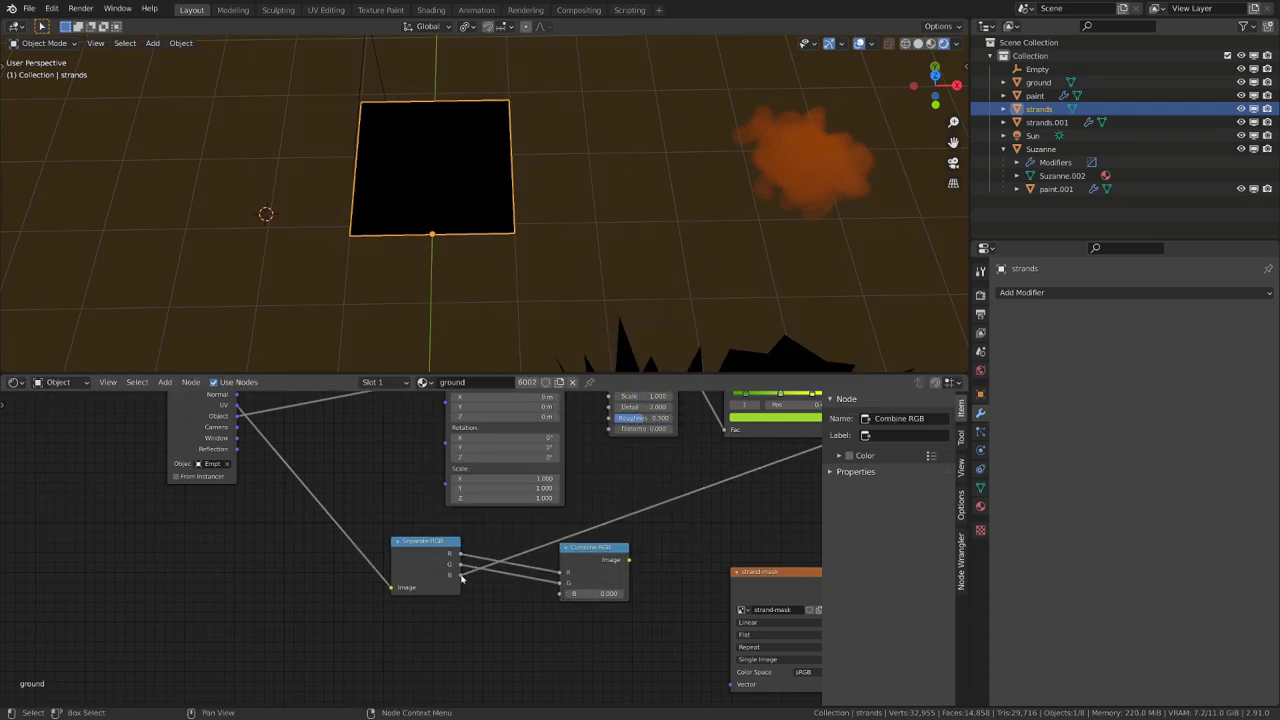
{"action": "left_click", "coordinate": [600, 570], "text": "ctrl+shift"}
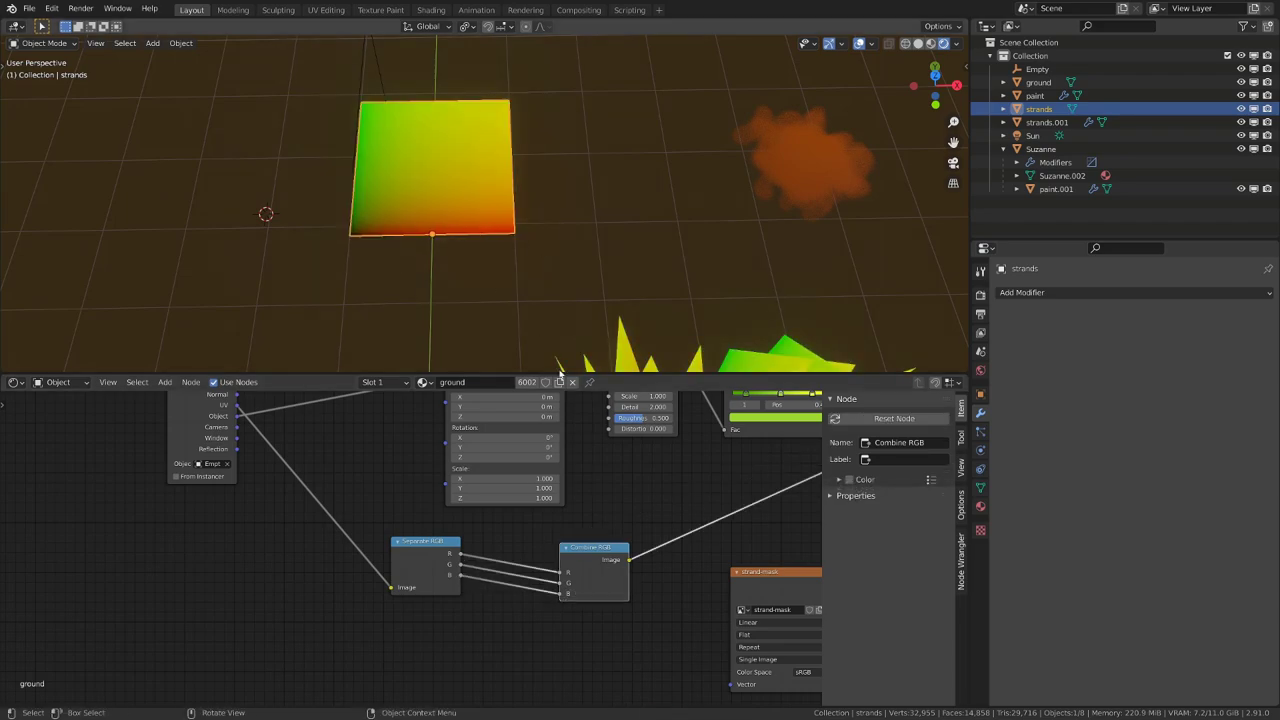
Step: Link the Combine RGB image output to the strand-mask texture's Vector input and restore the Principled BSDF as the displayed shader
{"action": "middle_click_drag", "start_coordinate": [660, 558], "coordinate": [474, 536]}
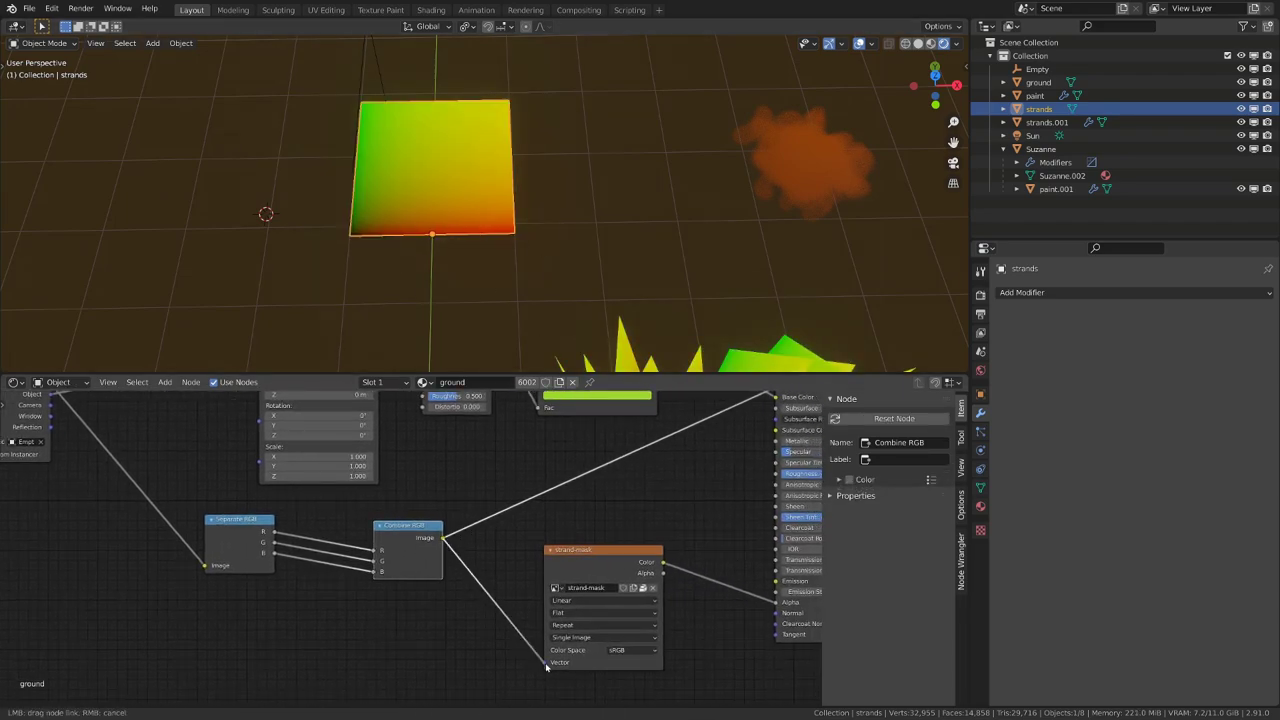
{"action": "left_click_drag", "start_coordinate": [546, 668], "coordinate": [548, 663]}
{"action": "scroll", "coordinate": [200, 631], "scroll_direction": "down", "scroll_amount": 2}
{"action": "left_click", "coordinate": [600, 460], "text": "ctrl+shift"}
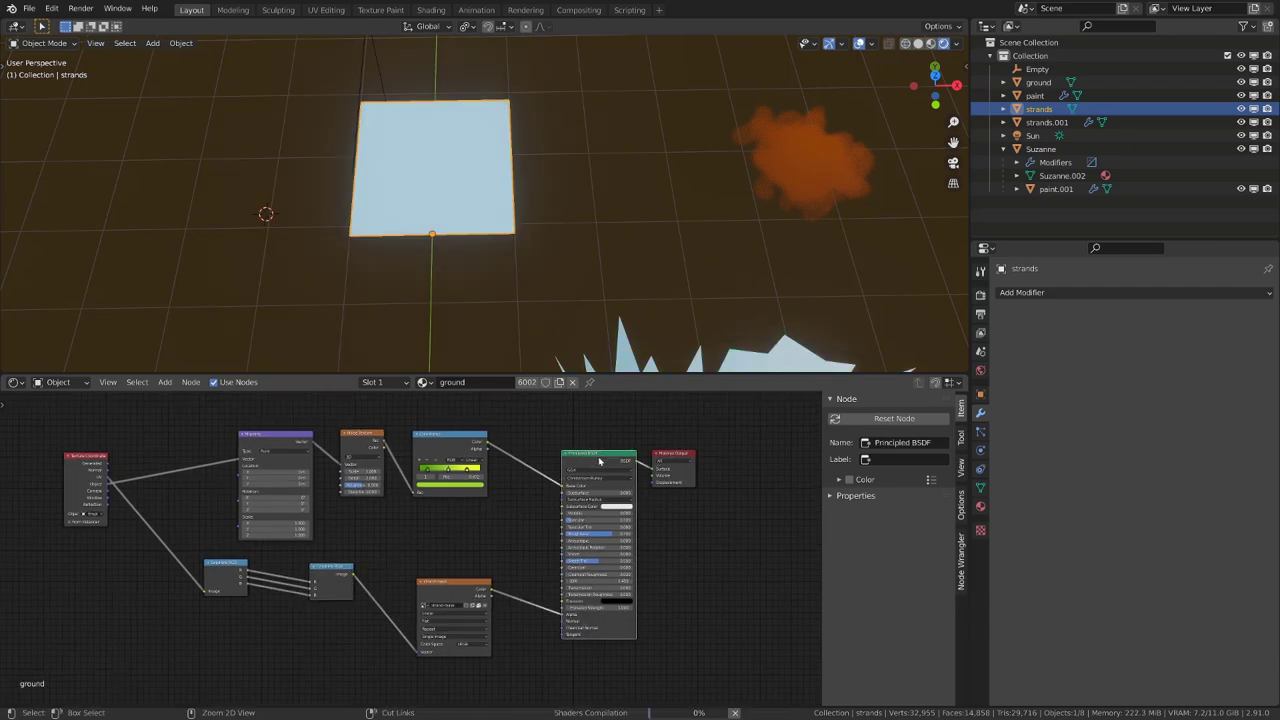
{"action": "scroll", "coordinate": [243, 620], "scroll_direction": "up", "scroll_amount": 3}
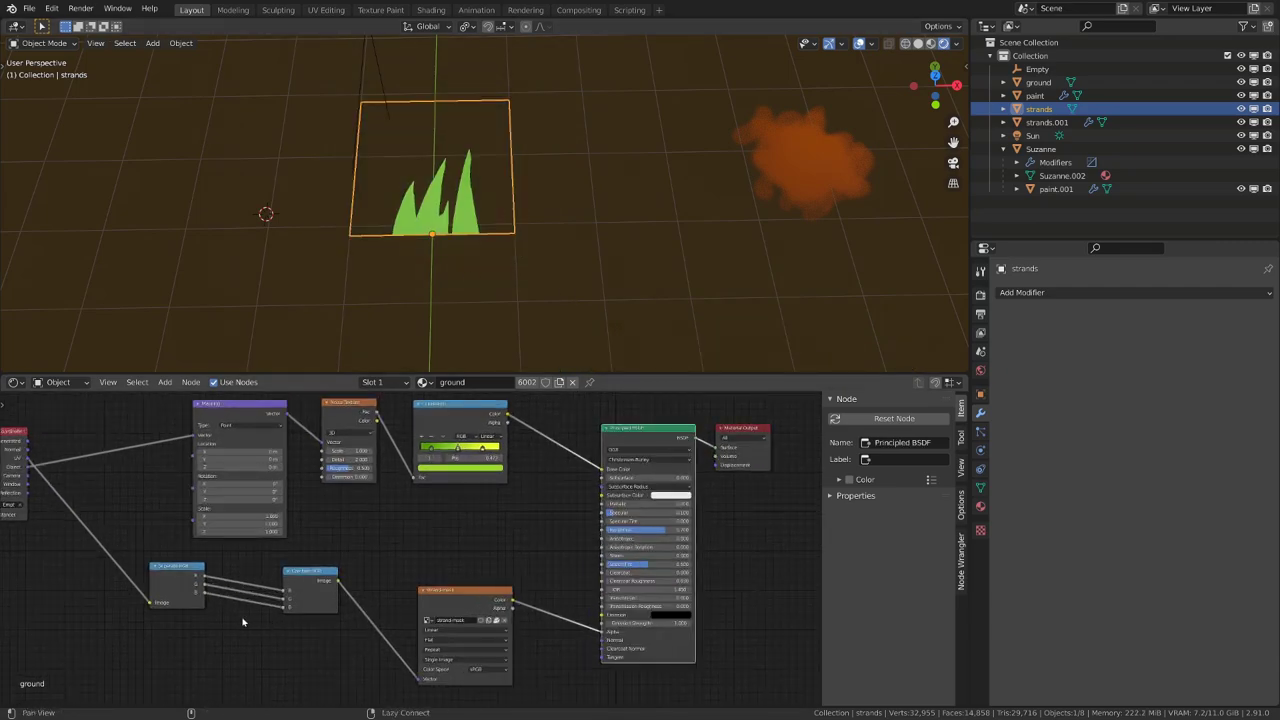
Step: Shift the Separate RGB node away from Combine RGB and add a Noise Texture node below it
{"action": "middle_click_drag", "start_coordinate": [243, 620], "coordinate": [483, 571]}
{"action": "scroll", "coordinate": [483, 571], "scroll_direction": "up", "scroll_amount": 3}
{"action": "left_click_drag", "start_coordinate": [425, 531], "coordinate": [302, 545]}
{"action": "key", "text": "shift+a"}
{"action": "mouse_move", "coordinate": [333, 568]}
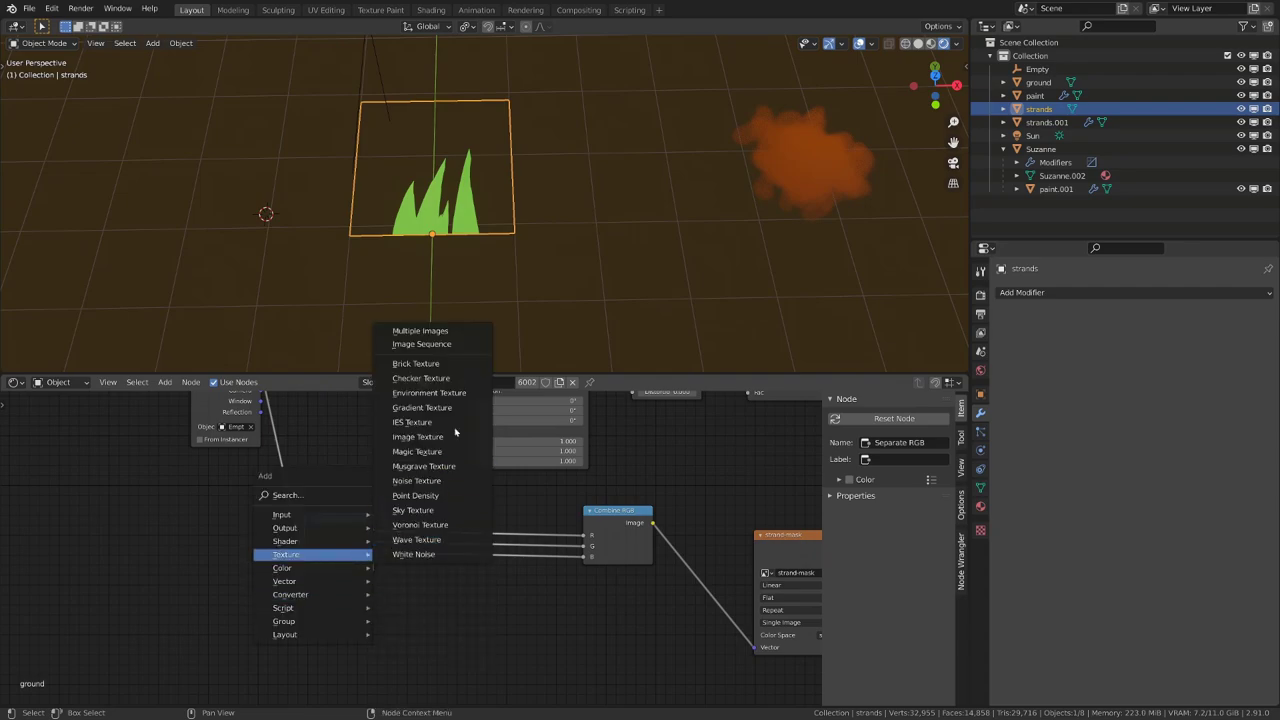
{"action": "left_click", "coordinate": [447, 481]}
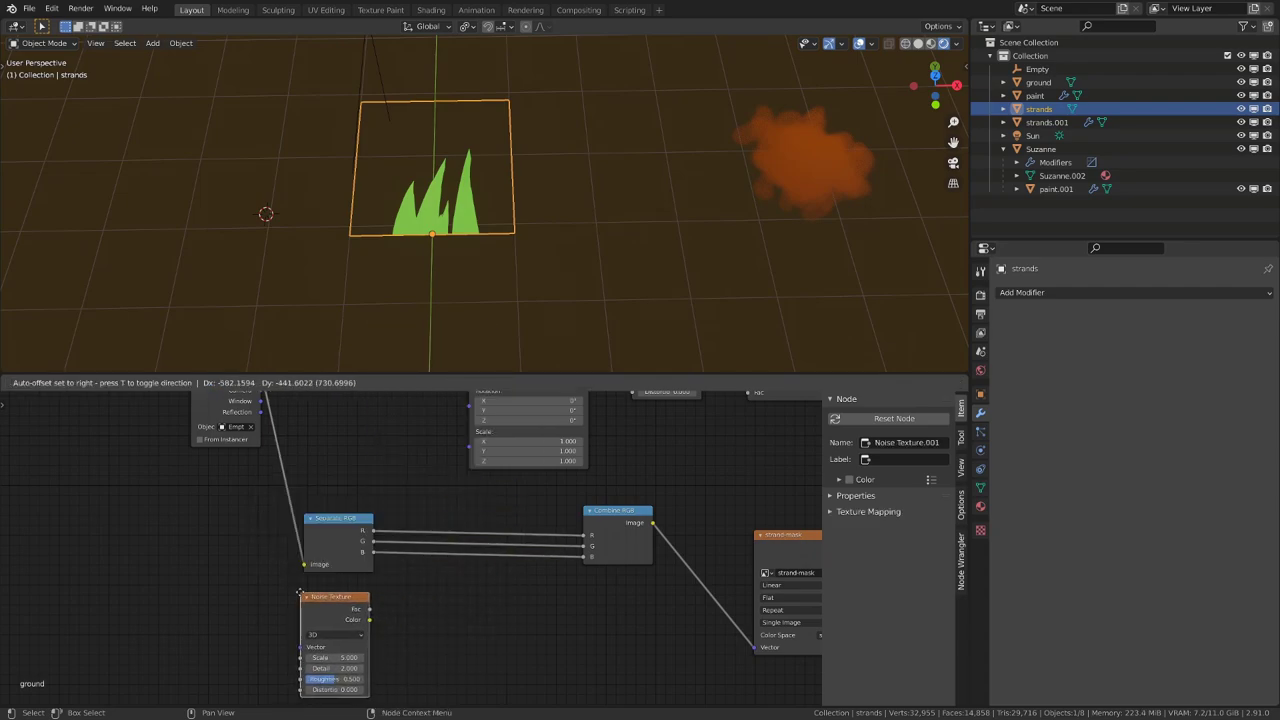
{"action": "left_click", "coordinate": [300, 594]}
Step: Insert a MixRGB node that blends the Separate RGB R channel with the noise Fac and feeds Combine RGB's R input
{"action": "key", "text": "shift+a"}
{"action": "mouse_move", "coordinate": [491, 563]}
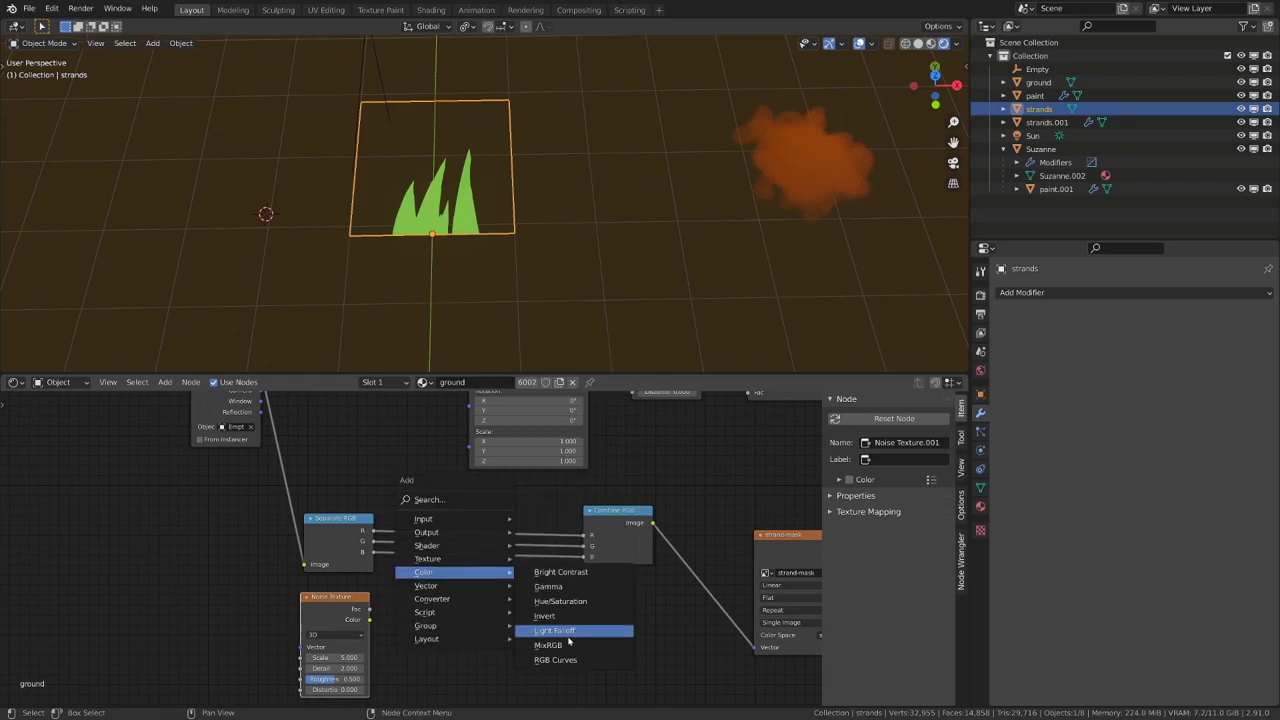
{"action": "left_click", "coordinate": [565, 647]}
{"action": "left_click", "coordinate": [503, 592]}
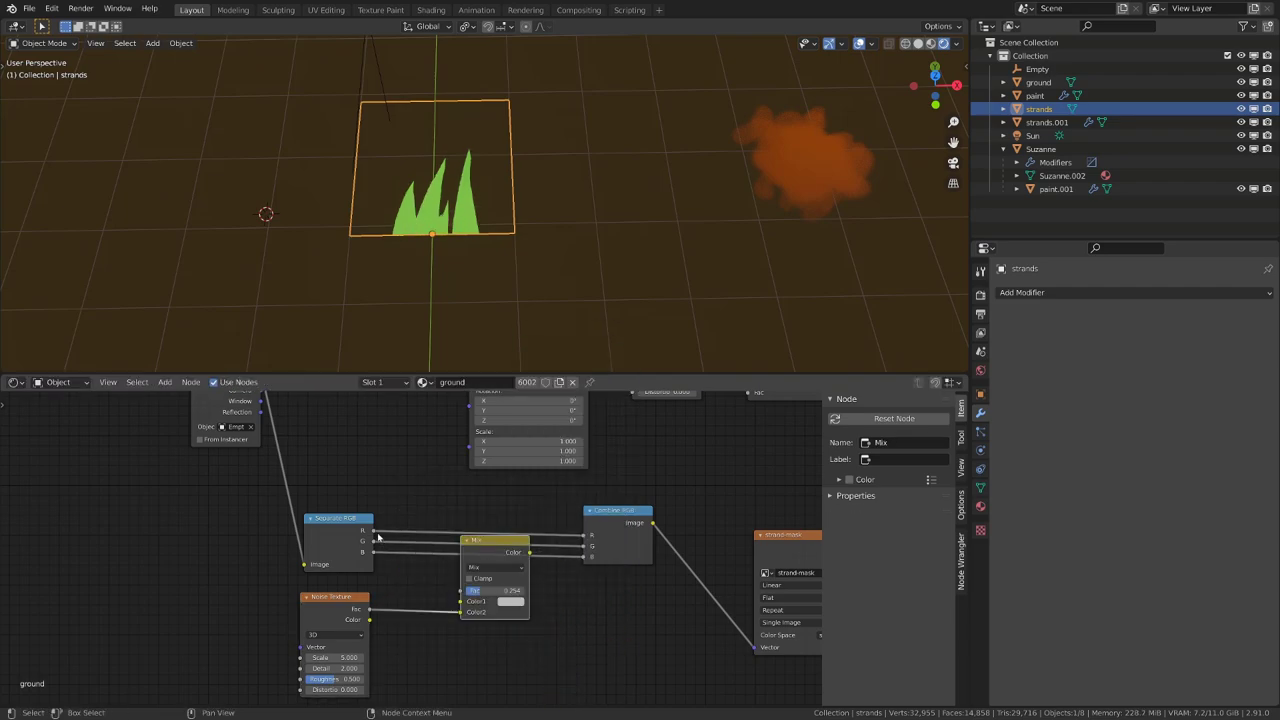
{"action": "left_click_drag", "start_coordinate": [375, 541], "coordinate": [401, 587]}
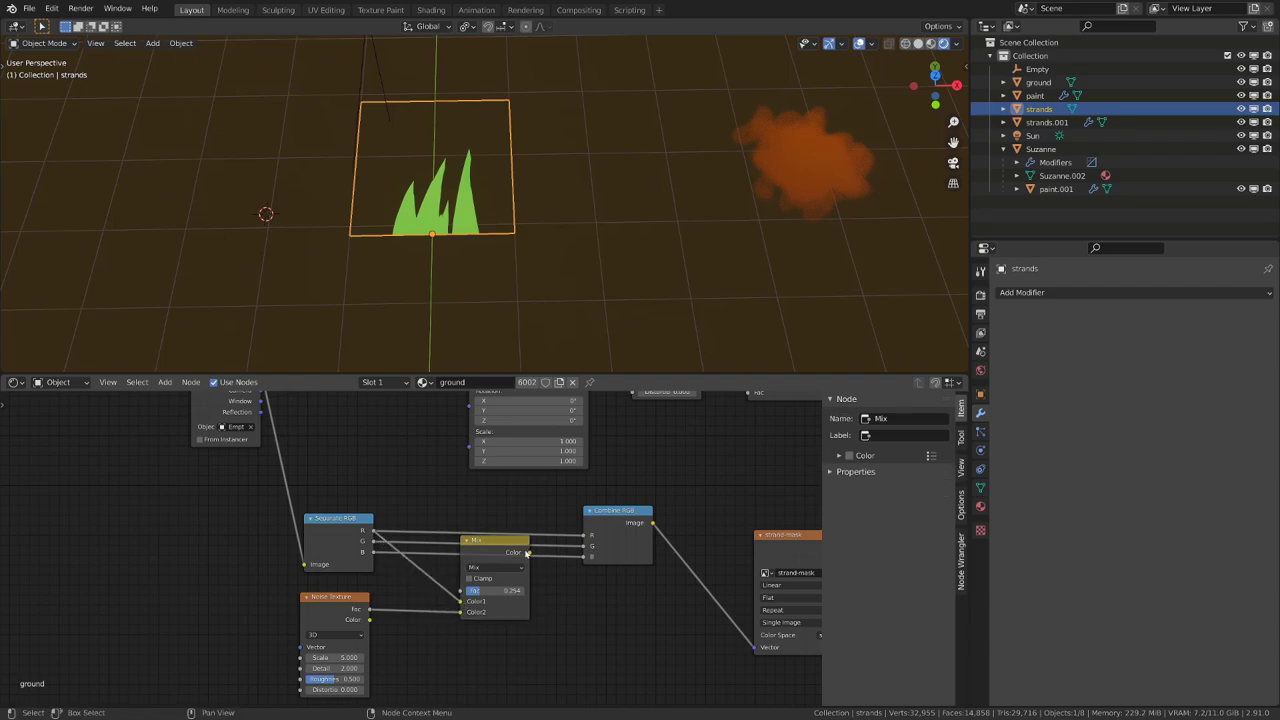
{"action": "left_click_drag", "start_coordinate": [587, 538], "coordinate": [590, 537]}
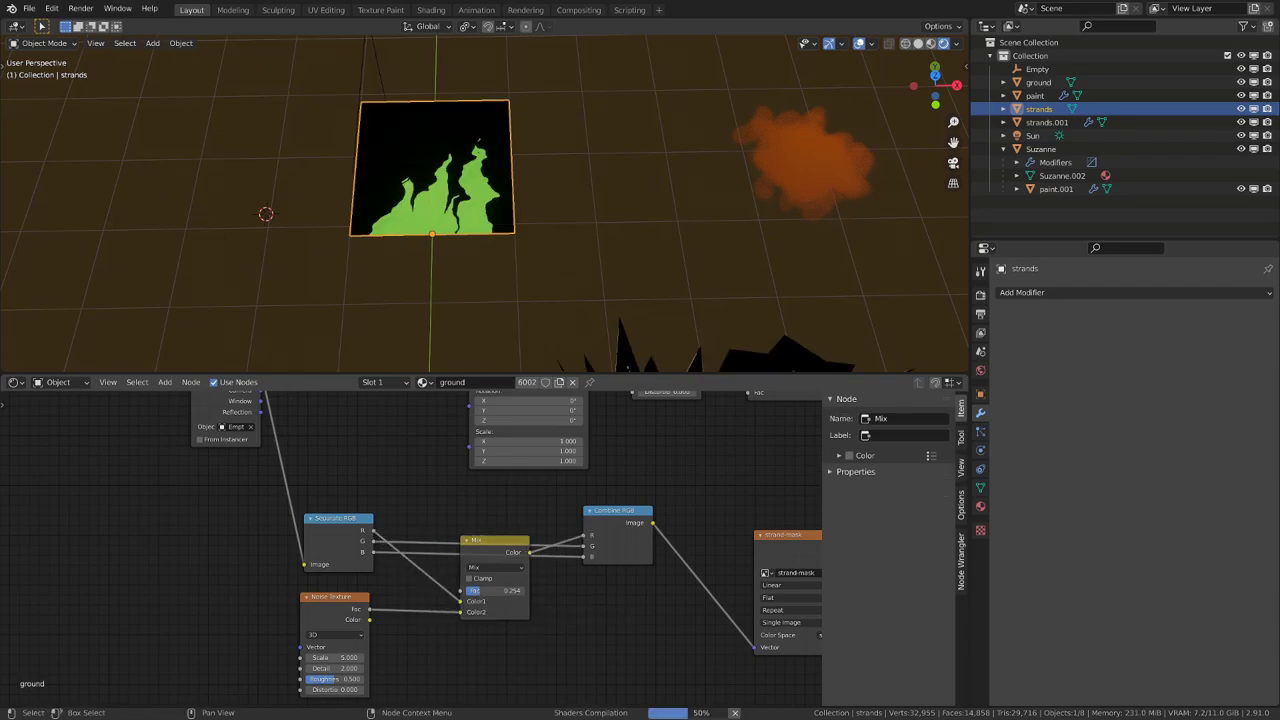
Step: Set the new Noise Texture's scale to 0.2 and reduce the Mix node's factor to about 0.092
{"action": "mouse_move", "coordinate": [480, 591]}
{"action": "left_mouse_down"}
{"action": "mouse_move", "coordinate": [491, 594]}
{"action": "mouse_move", "coordinate": [464, 594]}
{"action": "left_mouse_up"}
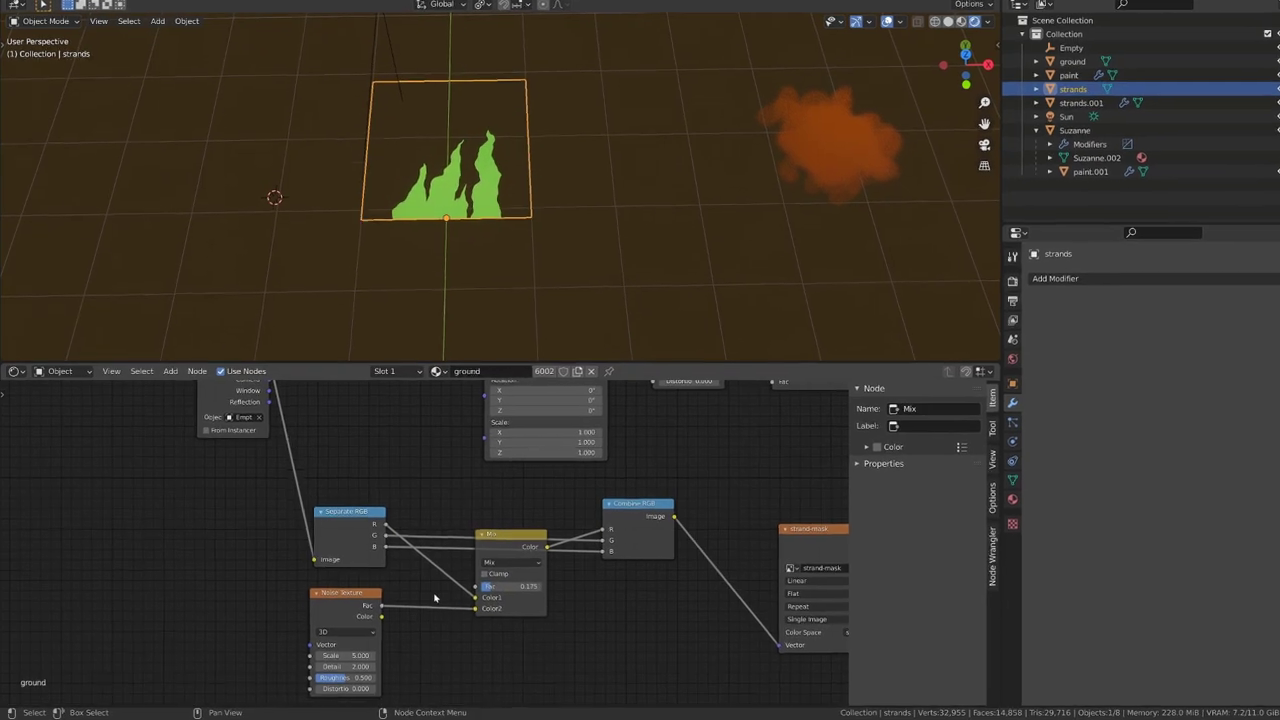
{"action": "left_click", "coordinate": [335, 657]}
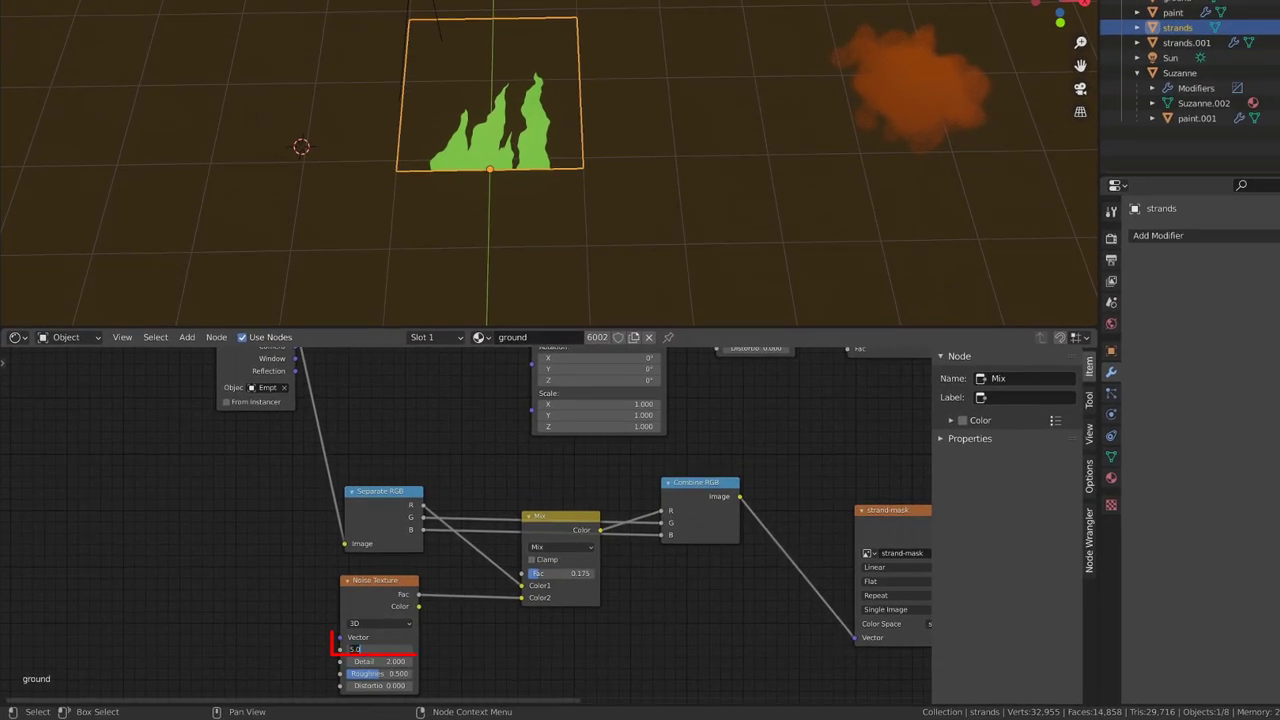
{"action": "type", "text": "0.2"}
{"action": "key", "text": "Return"}
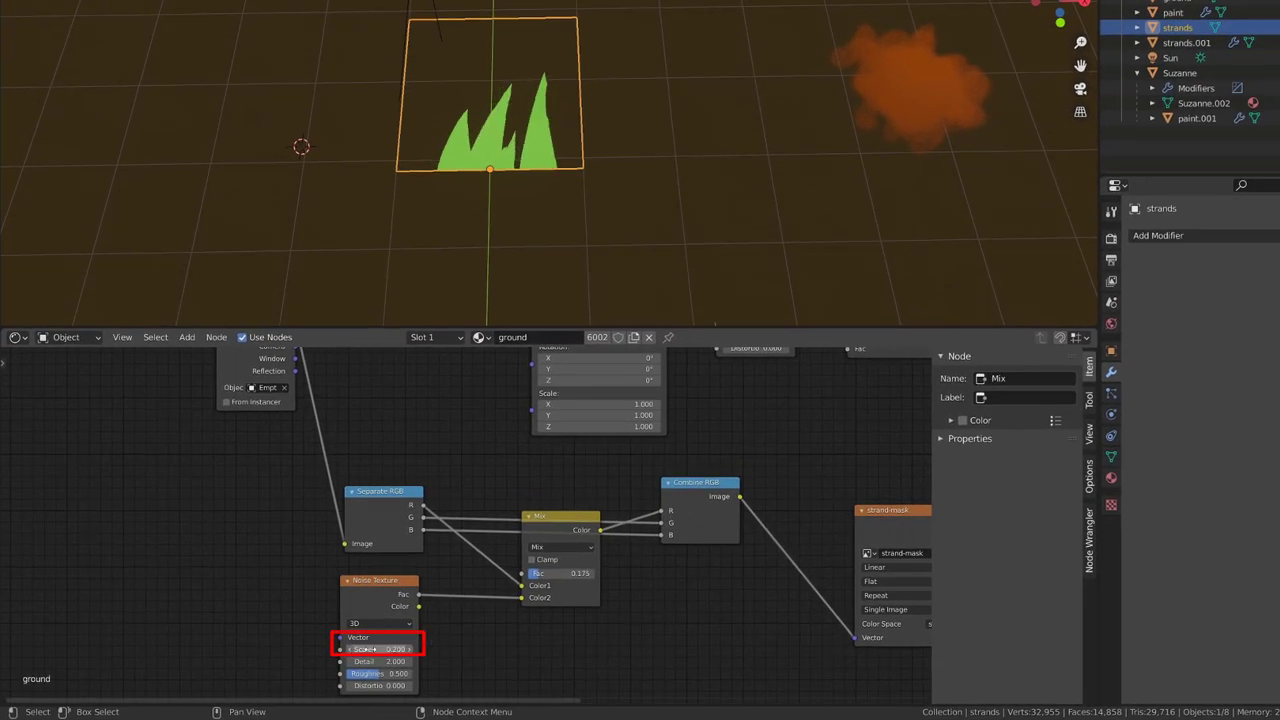
{"action": "left_click_drag", "start_coordinate": [560, 573], "coordinate": [559, 573]}
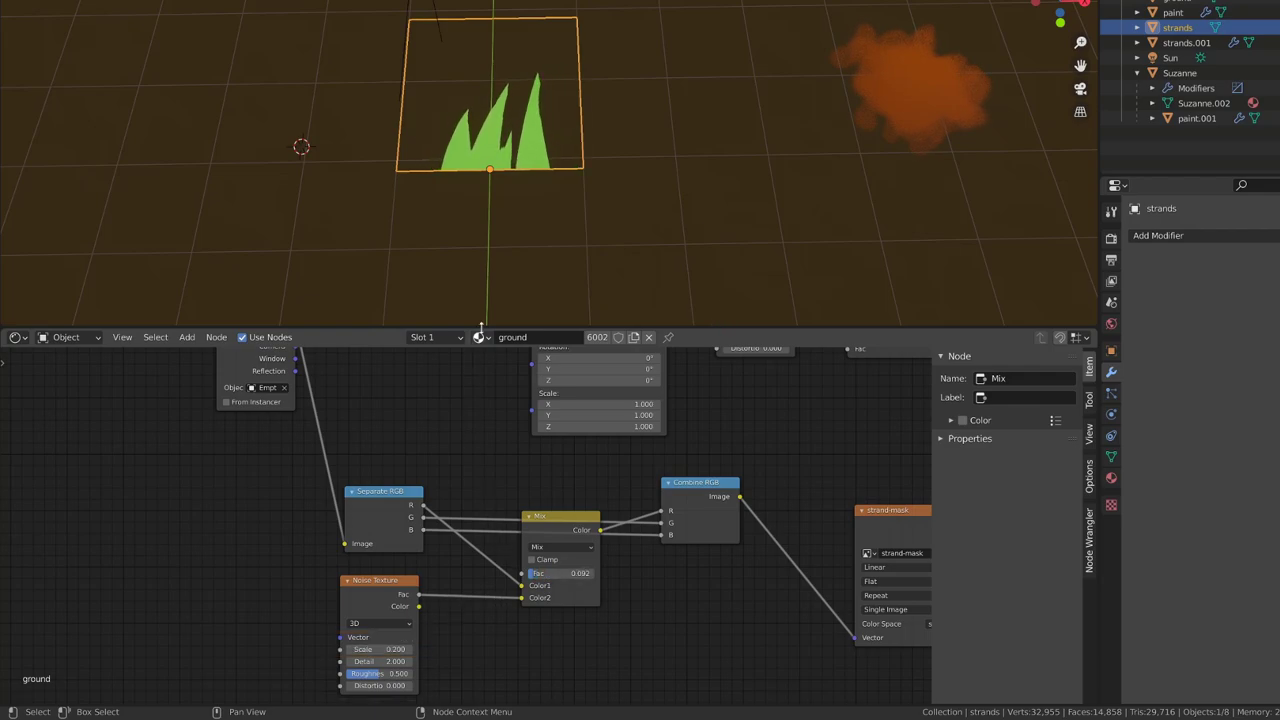
Step: Add a Texture Coordinate and Mapping setup to the new Noise Texture node with Node Wrangler
{"action": "scroll", "coordinate": [486, 300], "scroll_direction": "down", "scroll_amount": 4}
{"action": "middle_click_drag", "start_coordinate": [503, 251], "coordinate": [418, 256]}
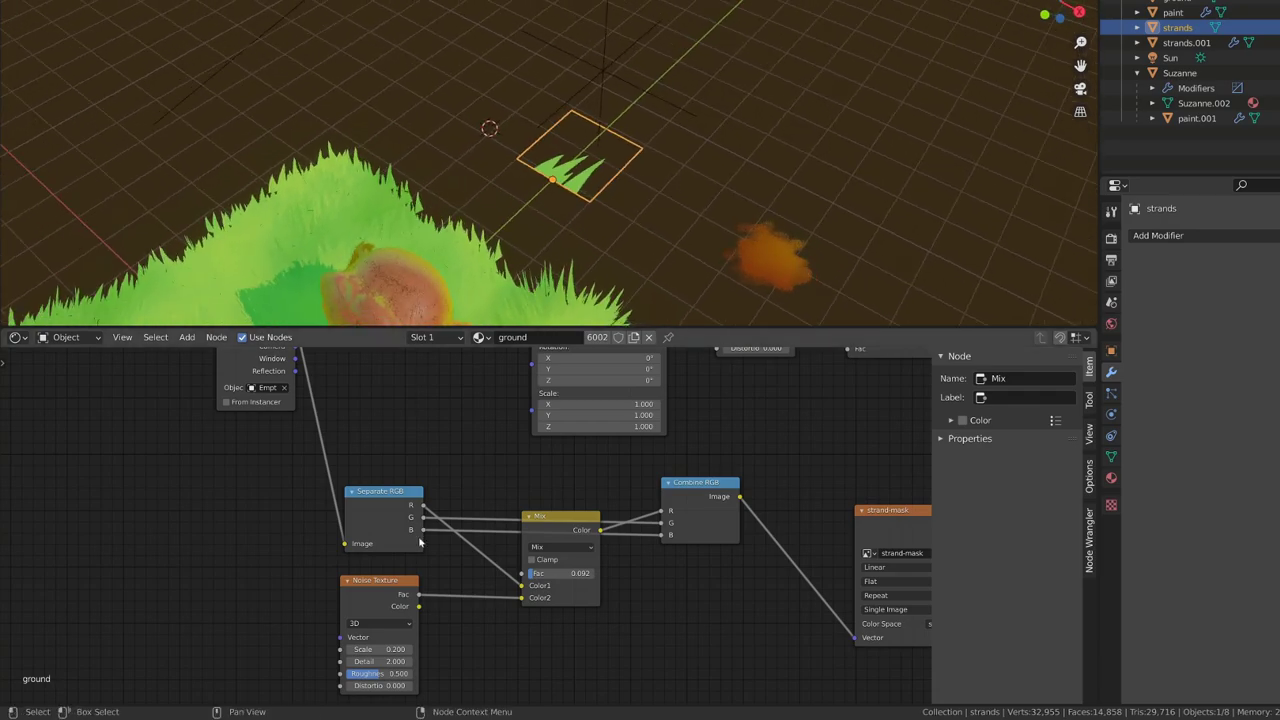
{"action": "left_click", "coordinate": [370, 599]}
{"action": "middle_click_drag", "start_coordinate": [370, 599], "coordinate": [404, 600]}
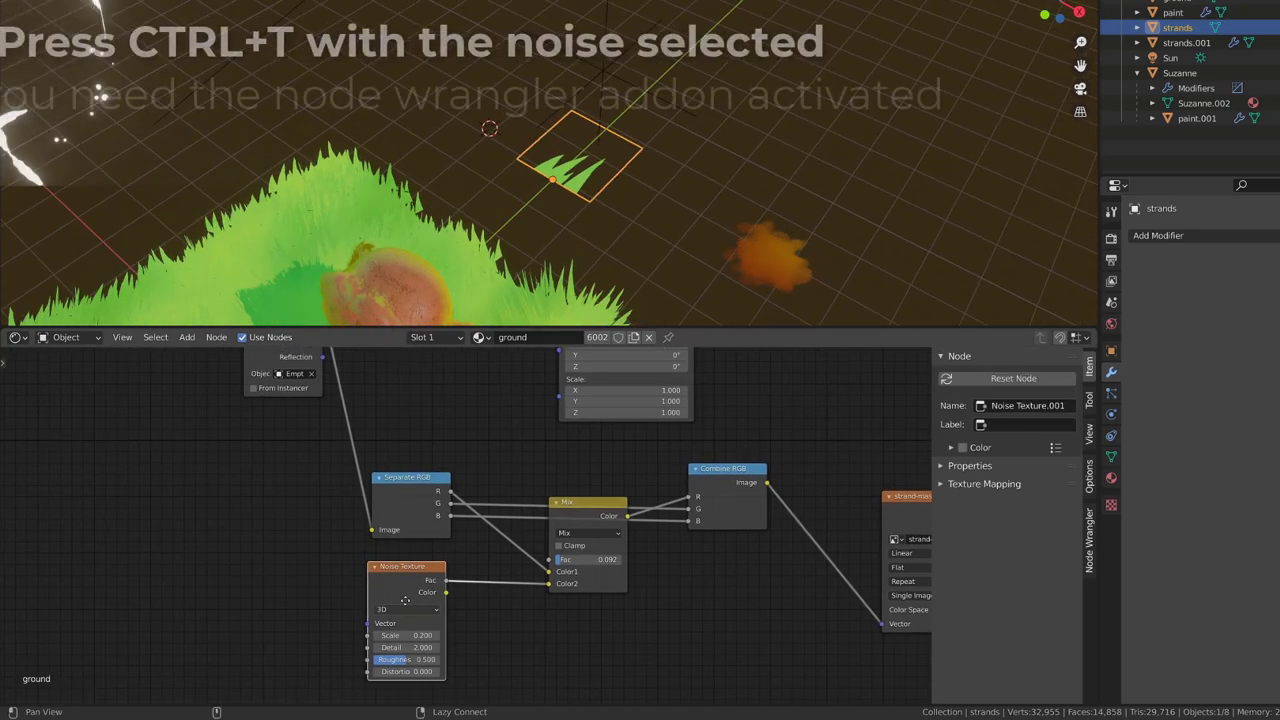
{"action": "middle_click_drag", "start_coordinate": [404, 600], "coordinate": [421, 596]}
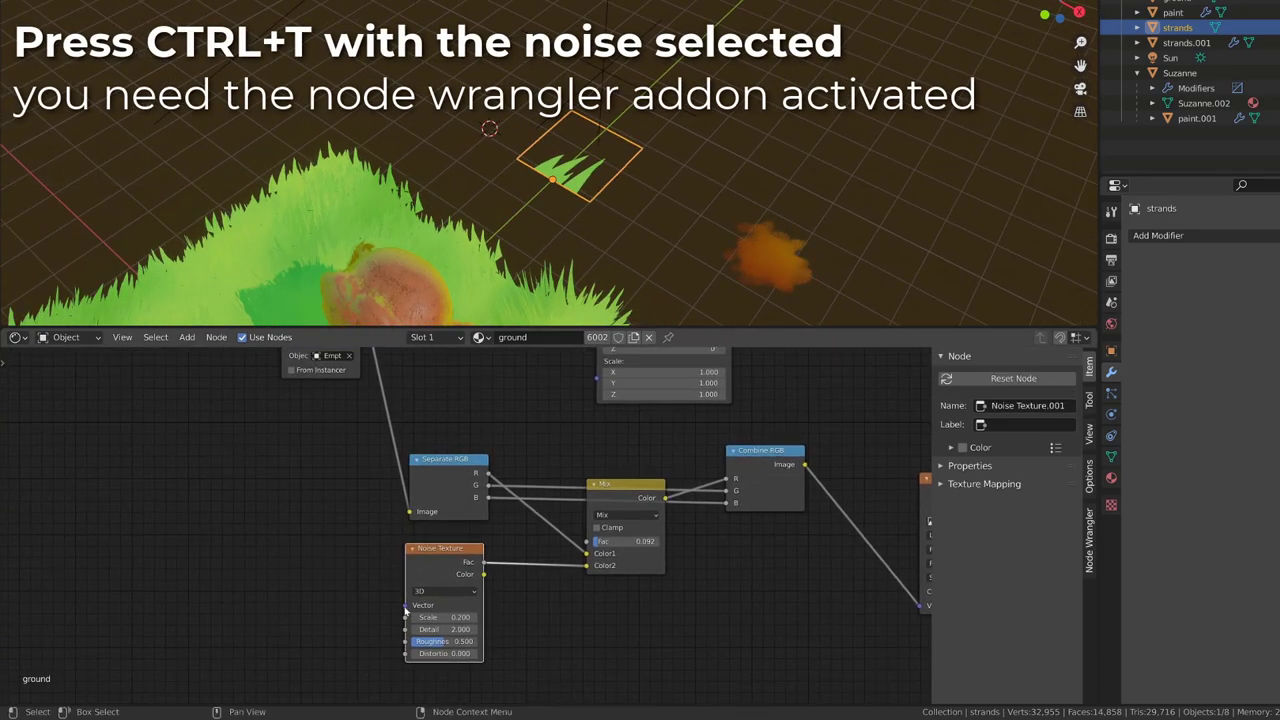
{"action": "left_click_drag", "start_coordinate": [406, 606], "coordinate": [320, 620]}
{"action": "scroll", "coordinate": [352, 595], "scroll_direction": "down", "scroll_amount": 2}
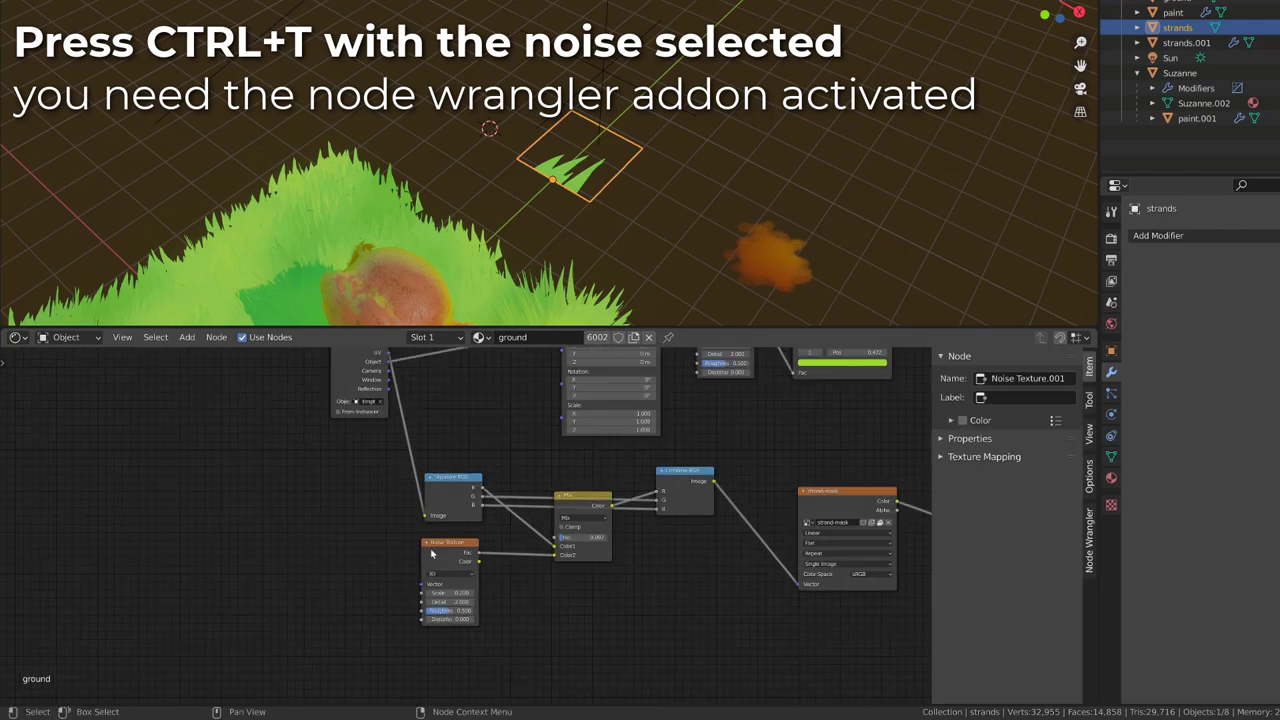
{"action": "key", "text": "ctrl+t"}
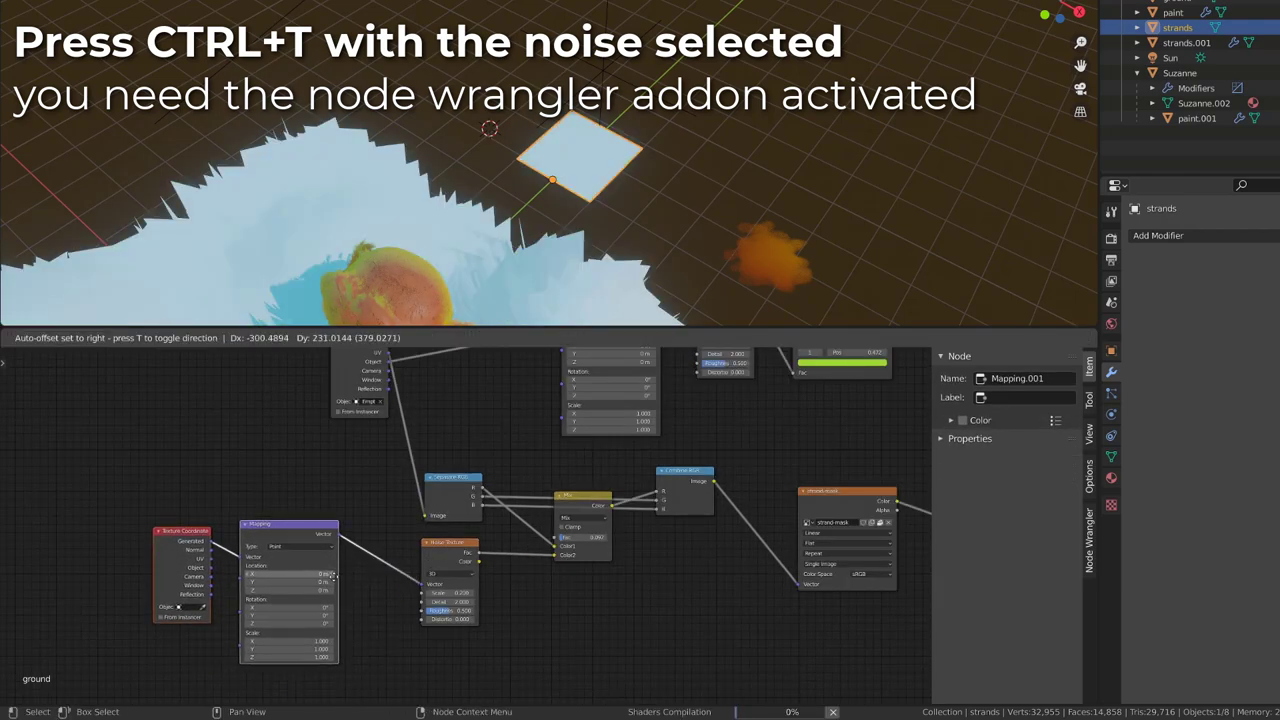
{"action": "left_click", "coordinate": [334, 580]}
Step: Add a Plain Axes empty named Empty-wind and place it beside the strand plane
{"action": "left_click", "coordinate": [783, 149]}
{"action": "key", "text": "shift+a"}
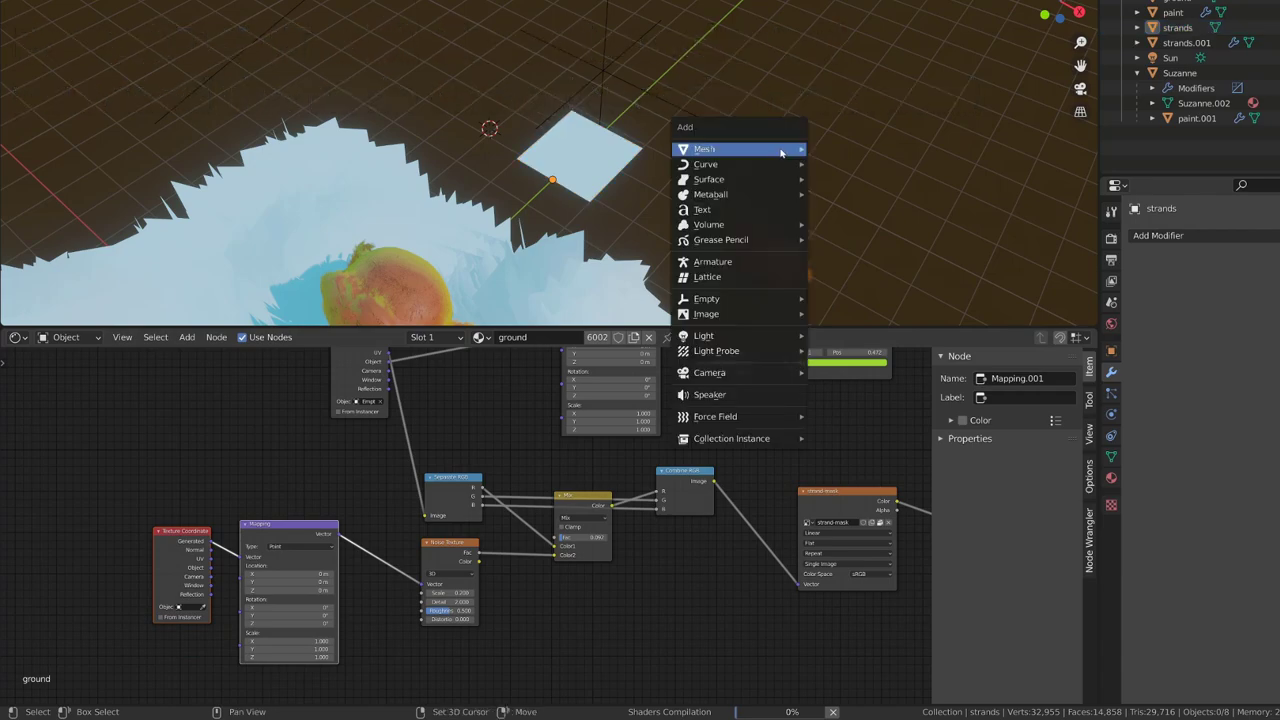
{"action": "mouse_move", "coordinate": [781, 151]}
{"action": "mouse_move", "coordinate": [790, 298]}
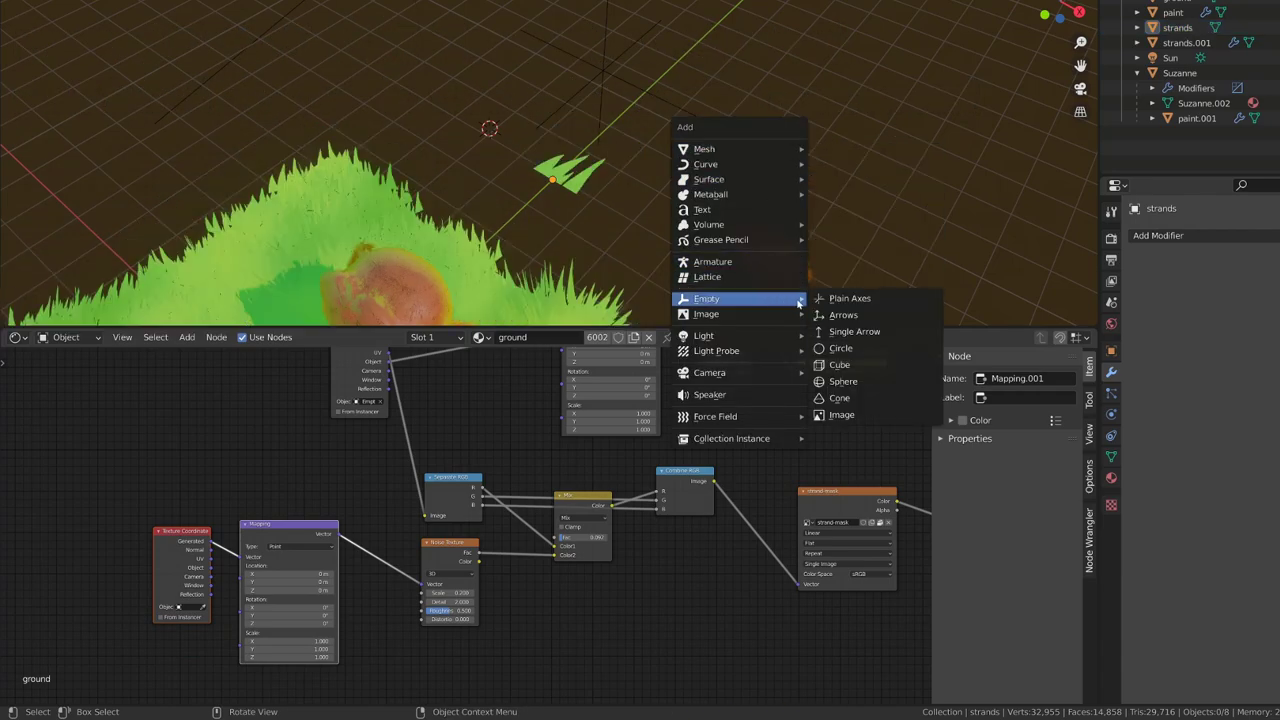
{"action": "left_click", "coordinate": [836, 299]}
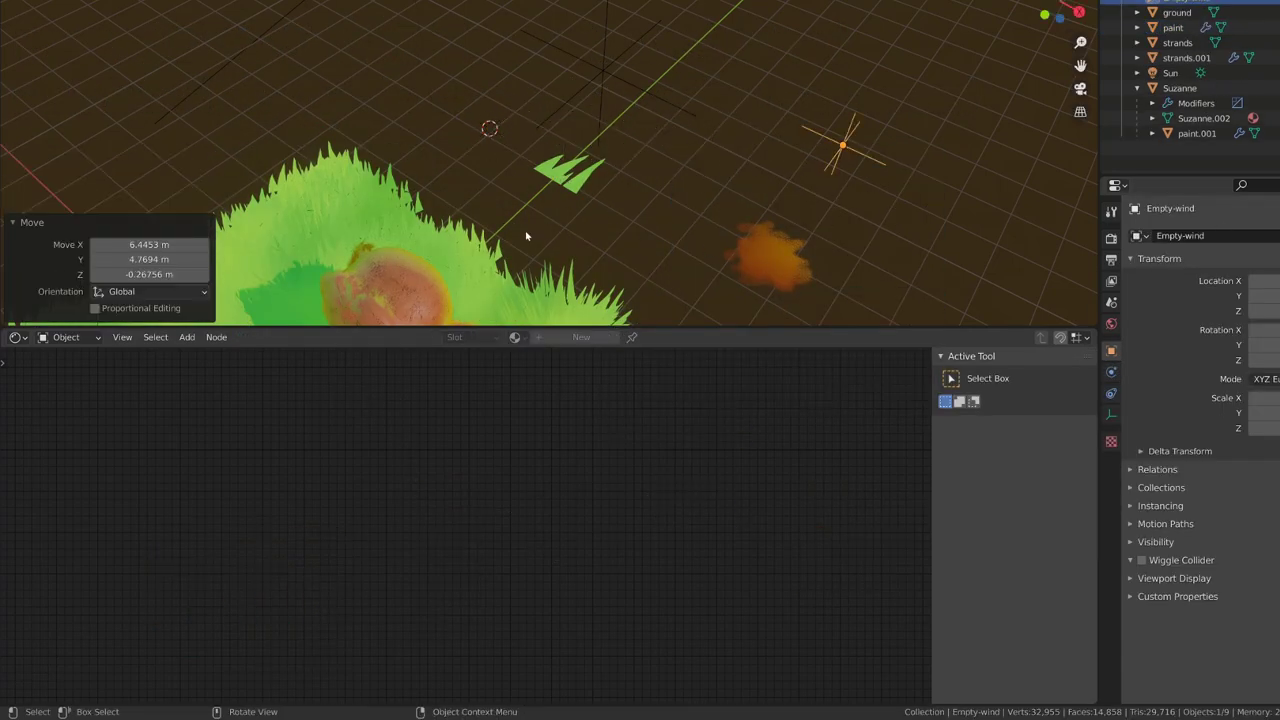
Step: Set Empty-wind as the new Texture Coordinate node's object and link its Object output to the Mapping node's Vector input
{"action": "left_click", "coordinate": [508, 214]}
{"action": "left_click", "coordinate": [188, 607]}
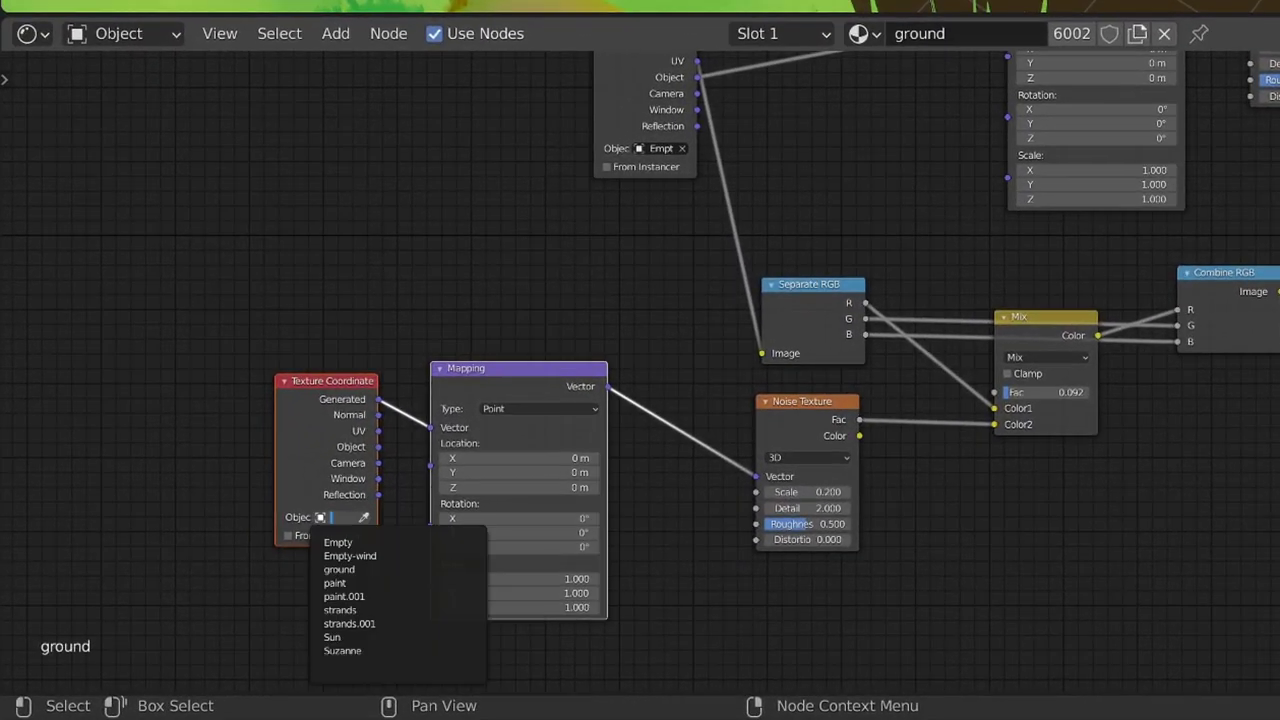
{"action": "left_click", "coordinate": [350, 555]}
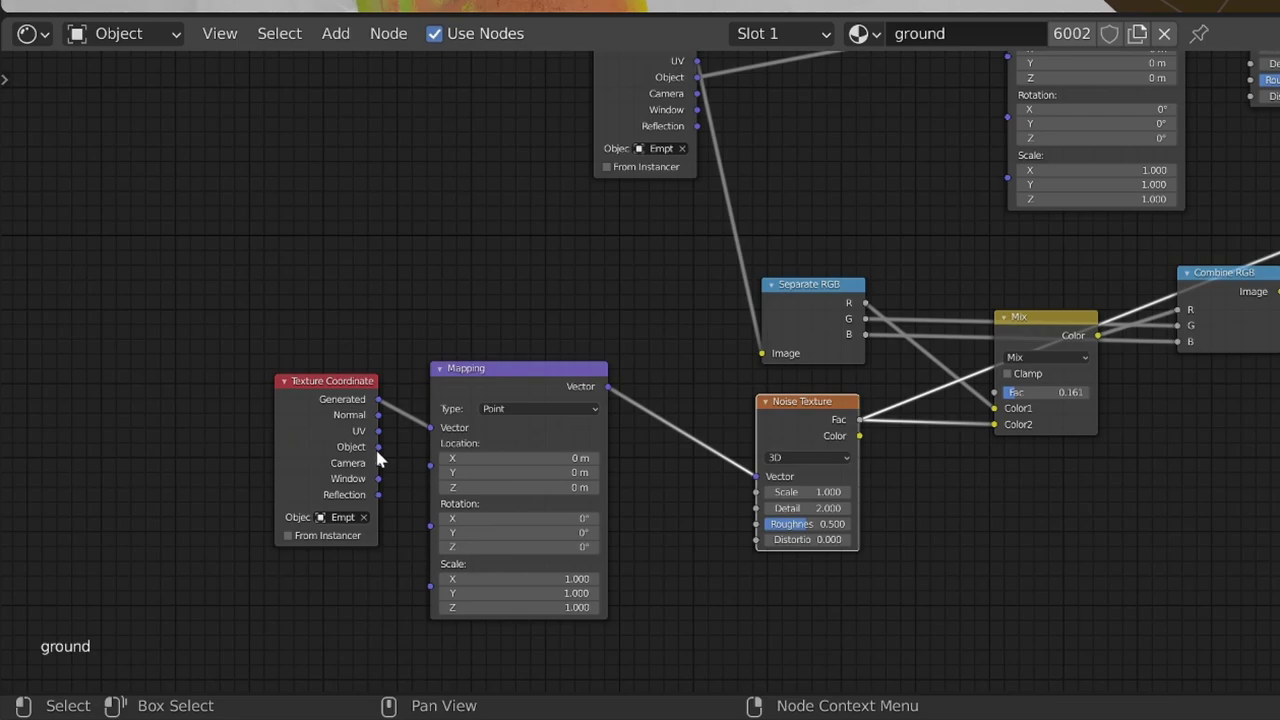
{"action": "left_click_drag", "start_coordinate": [378, 448], "coordinate": [433, 429]}
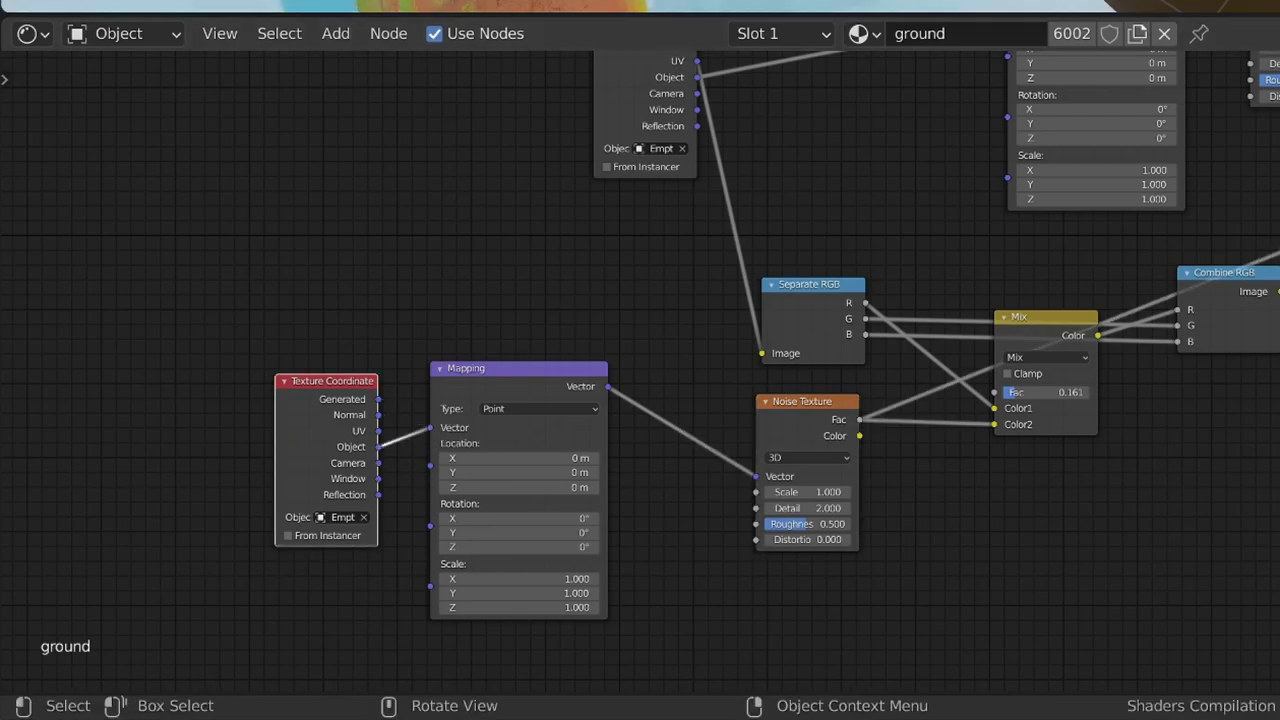
Step: Try moving Empty-wind to test its effect on the noise previewed on the strands
{"action": "left_click", "coordinate": [940, 80]}
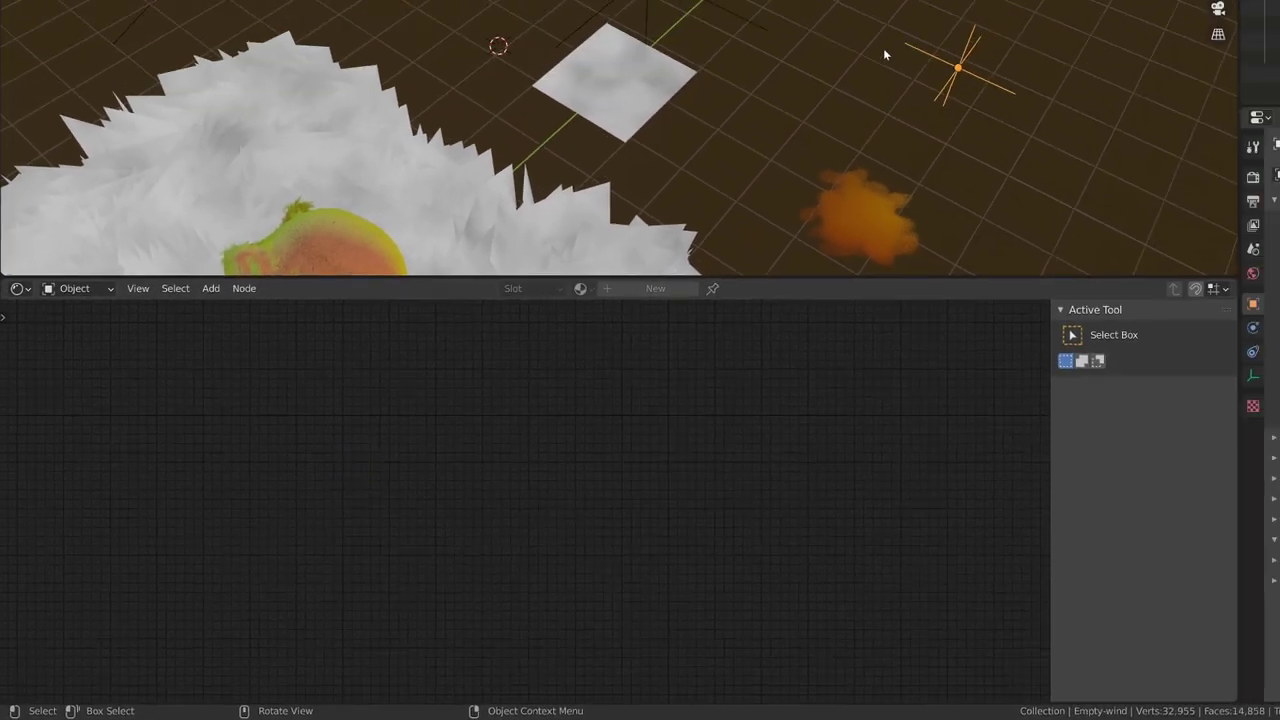
{"action": "key", "text": "g"}
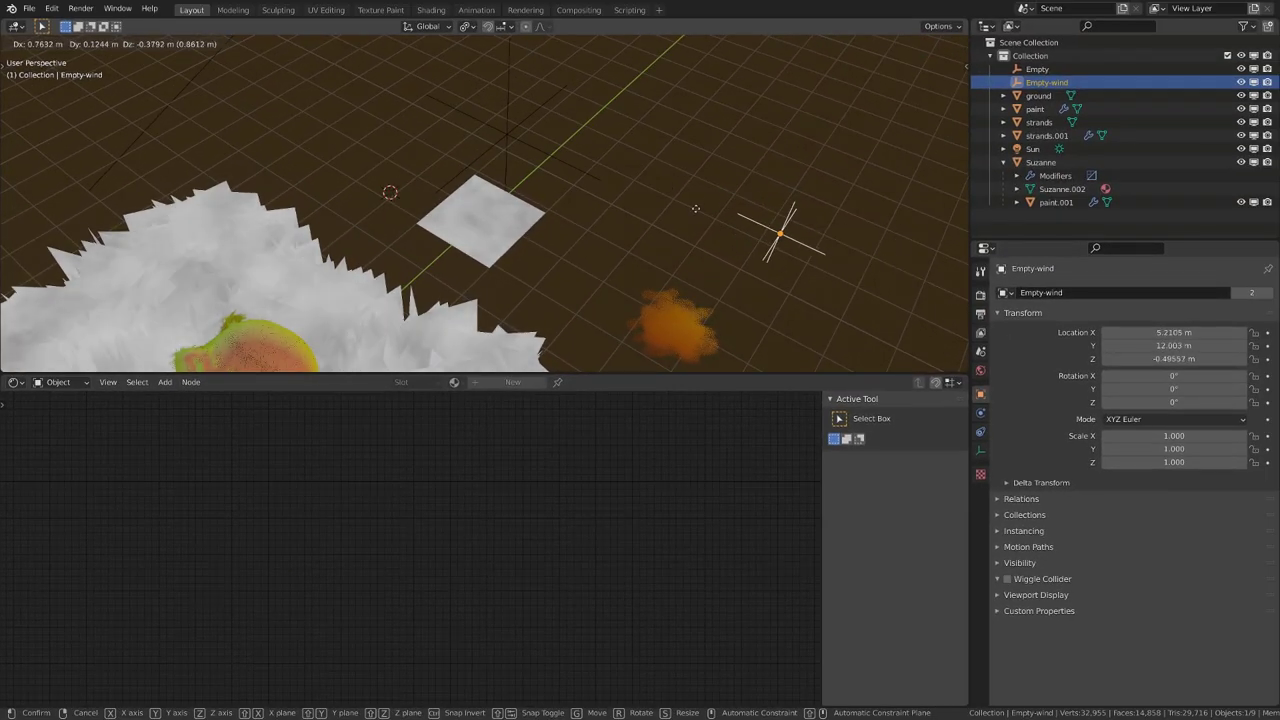
{"action": "left_click", "coordinate": [672, 190]}
Step: Select the strand plane and display the ground material's Principled BSDF again
{"action": "left_click", "coordinate": [523, 232]}
{"action": "scroll", "coordinate": [504, 585], "scroll_direction": "up", "scroll_amount": 4}
{"action": "left_click", "coordinate": [644, 472], "text": "ctrl+shift"}
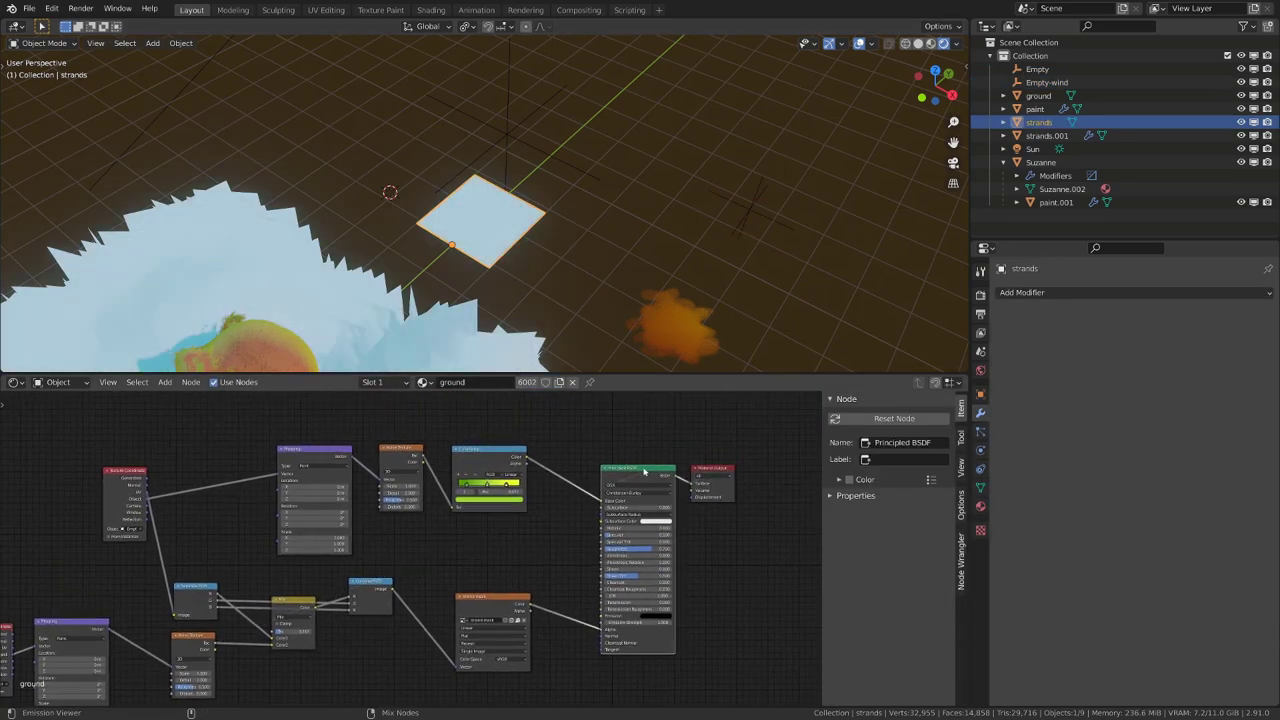
Step: Try moving Empty-wind to test how it bends the grass blades
{"action": "left_click", "coordinate": [749, 213]}
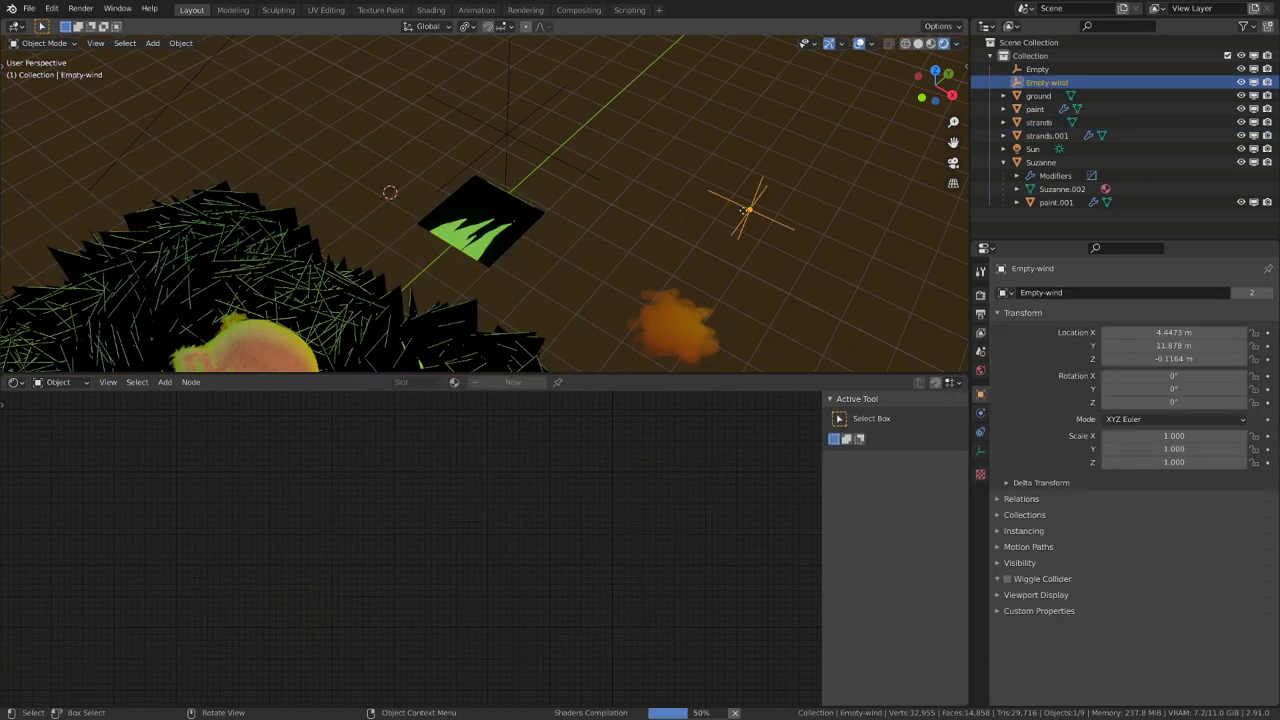
{"action": "key", "text": "g"}
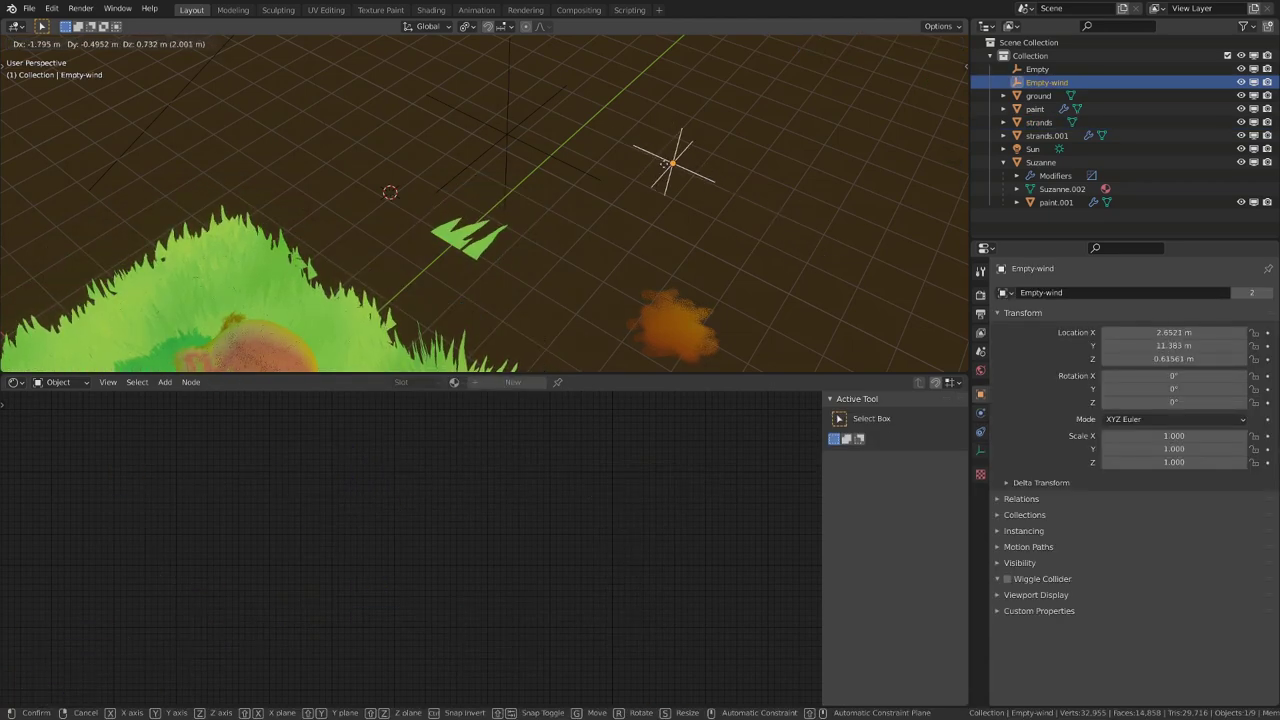
{"action": "left_click", "coordinate": [737, 210]}
Step: Scale Empty-wind up by about 2.785 and reposition it to test how it bends the grass
{"action": "key", "text": "s"}
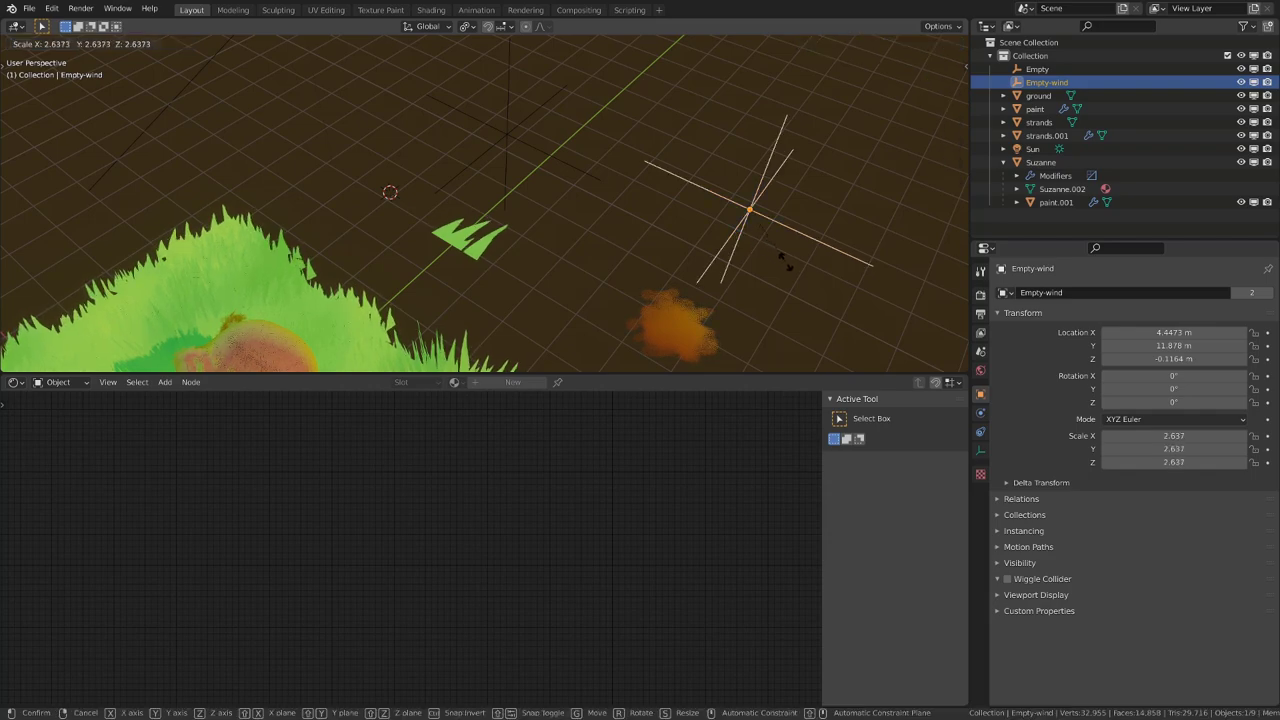
{"action": "left_click", "coordinate": [786, 262]}
{"action": "key", "text": "g"}
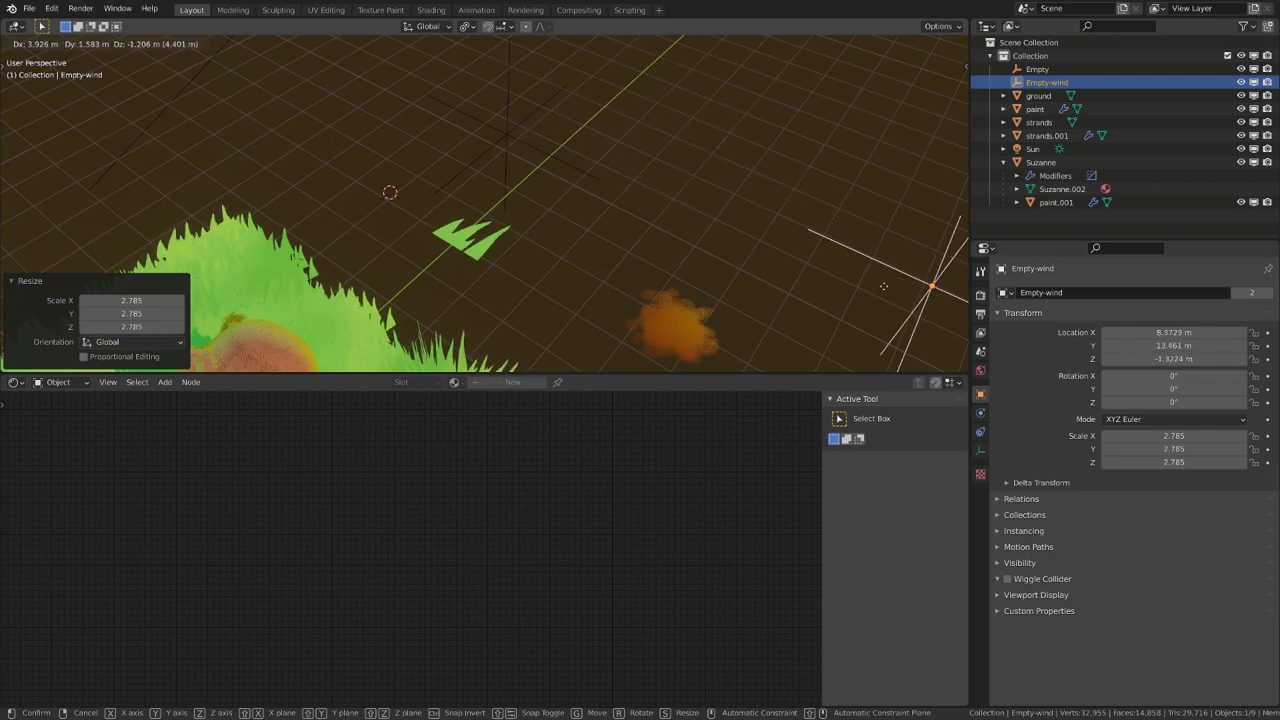
{"action": "left_click", "coordinate": [646, 168]}
{"action": "middle_click_drag", "start_coordinate": [646, 168], "coordinate": [511, 243]}
{"action": "key", "text": "g"}
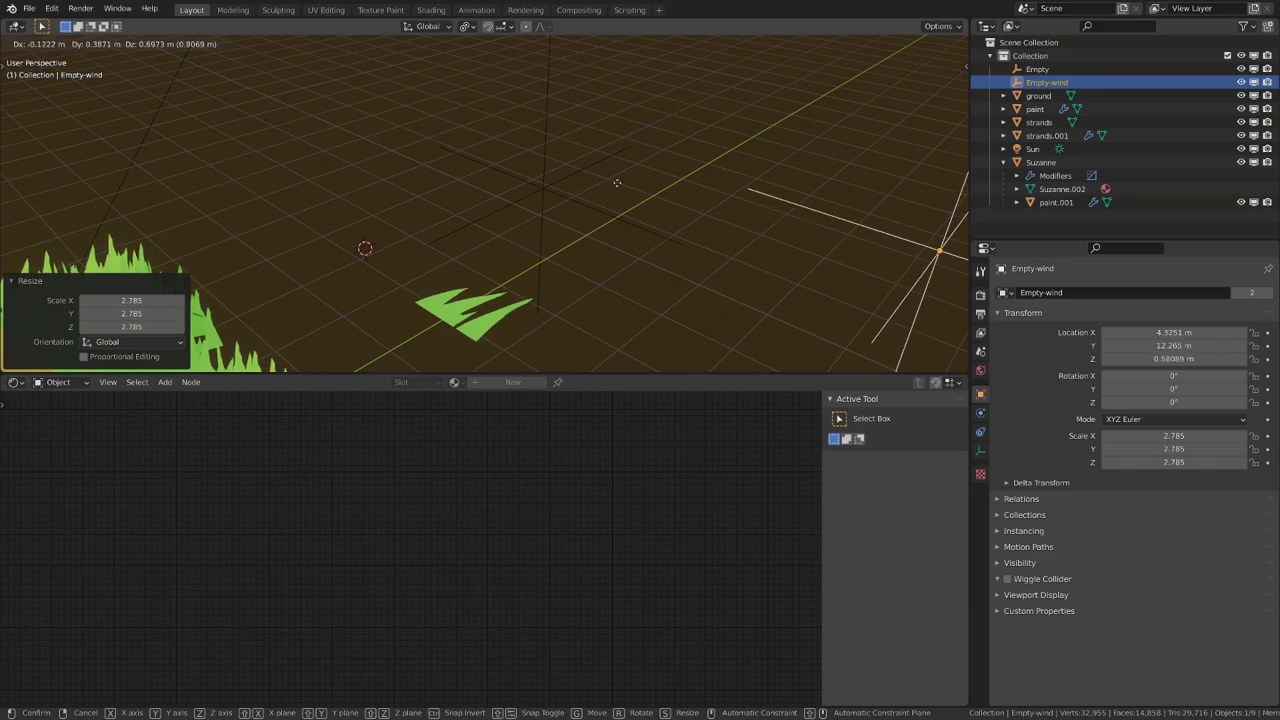
{"action": "left_click", "coordinate": [609, 180]}
Step: Set the scale of the Noise Texture driving the strand distortion to 0.5 in the ground material
{"action": "scroll", "coordinate": [630, 200], "scroll_direction": "down", "scroll_amount": 5}
{"action": "left_click", "coordinate": [478, 245]}
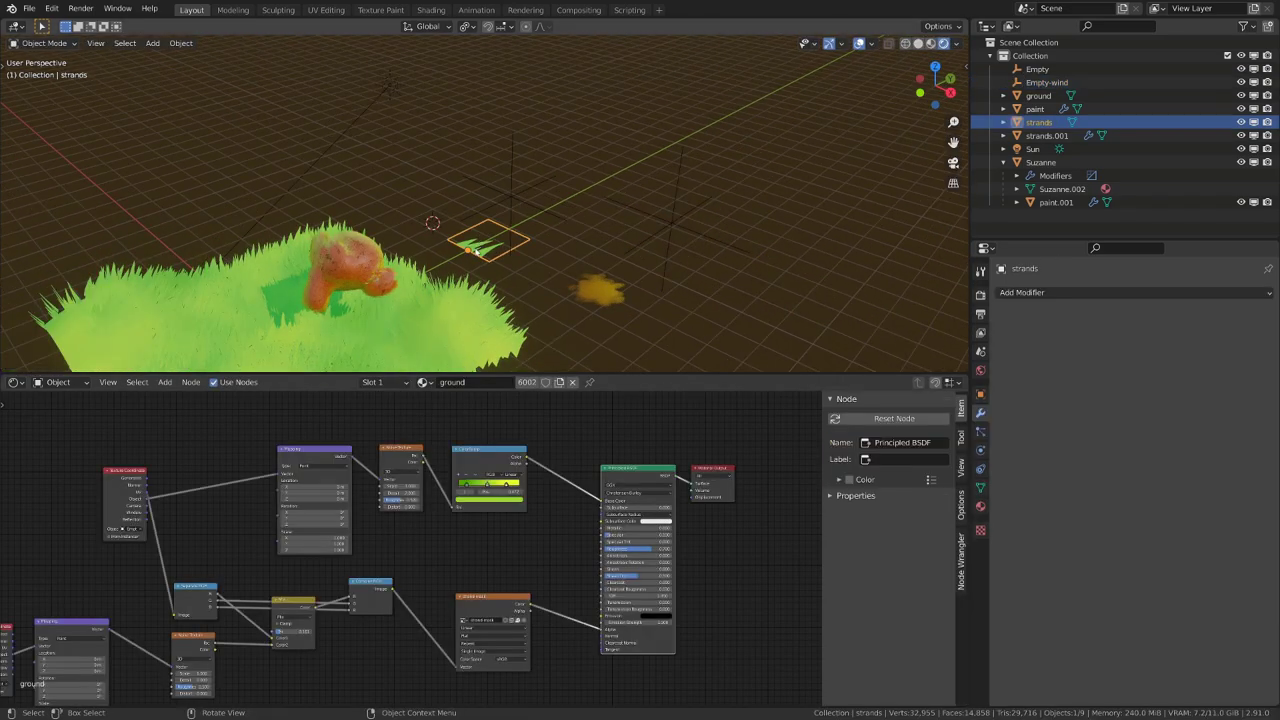
{"action": "left_click_drag", "start_coordinate": [436, 456], "coordinate": [525, 388], "text": "alt"}
{"action": "scroll", "coordinate": [393, 509], "scroll_direction": "up", "scroll_amount": 7}
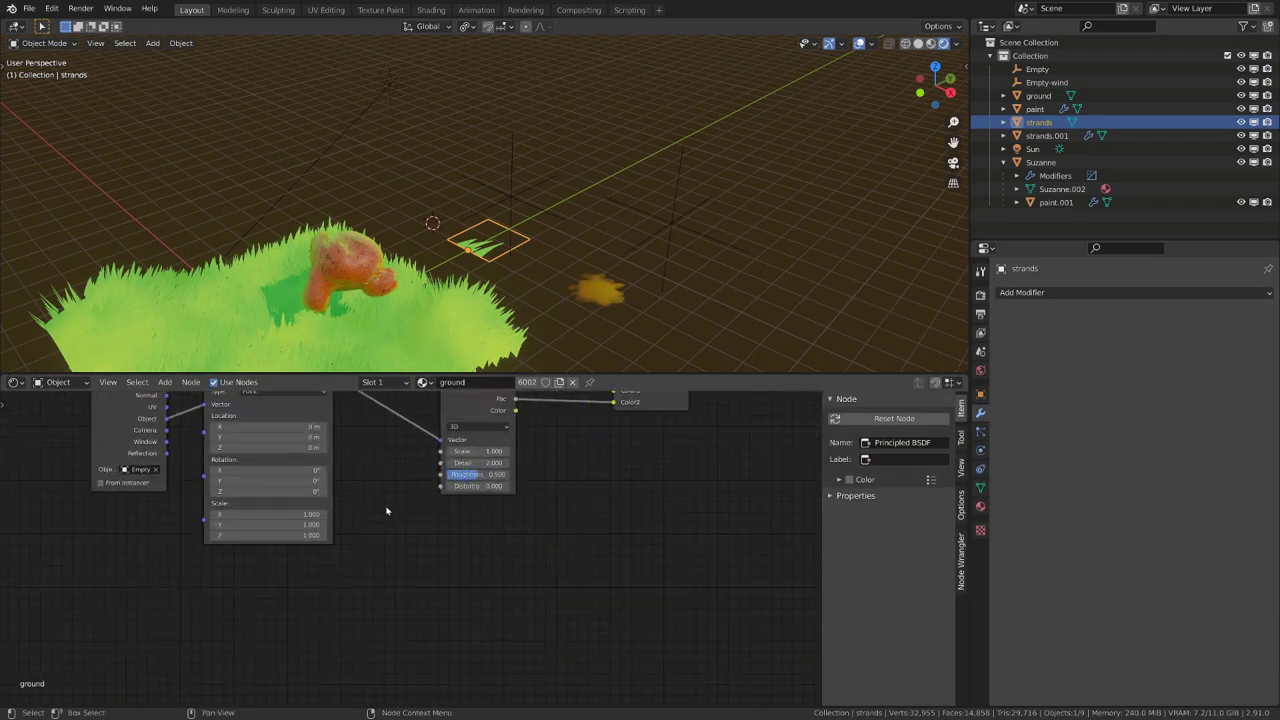
{"action": "left_click_drag", "start_coordinate": [454, 463], "coordinate": [375, 511], "text": "alt"}
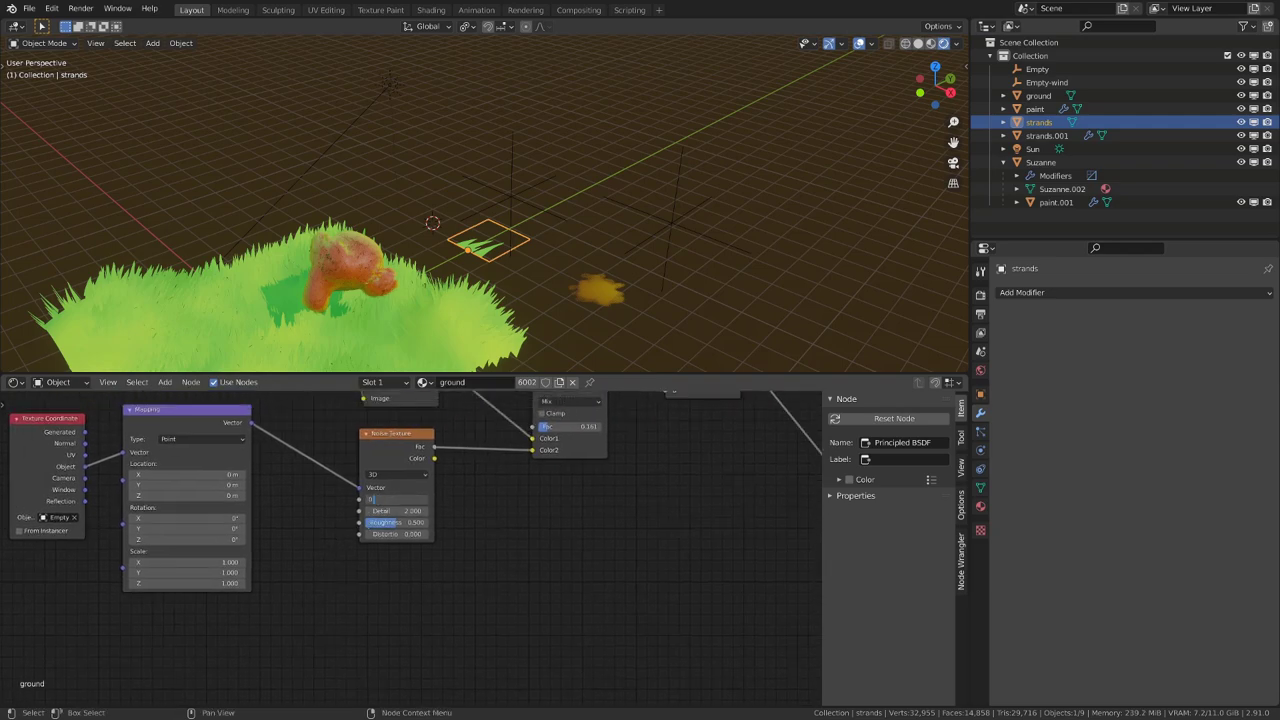
Step: Try moving Empty-wind to test how the larger noise pattern bends the grass
{"action": "left_click", "coordinate": [675, 232]}
{"action": "key", "text": "g"}
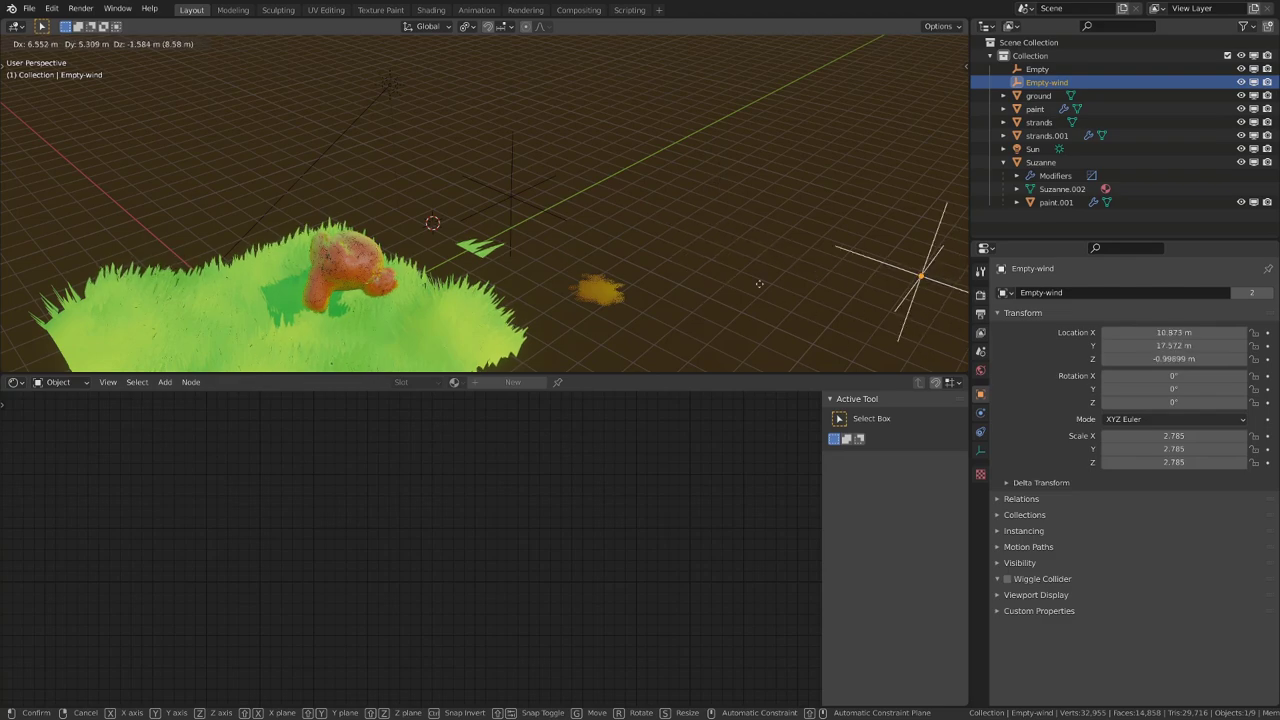
{"action": "left_click", "coordinate": [505, 222]}
{"action": "scroll", "coordinate": [490, 240], "scroll_direction": "up", "scroll_amount": 3}
Step: Spread out the ground material's UV distortion nodes and preview the Separate RGB node's G output on the strand plane
{"action": "left_click", "coordinate": [467, 281]}
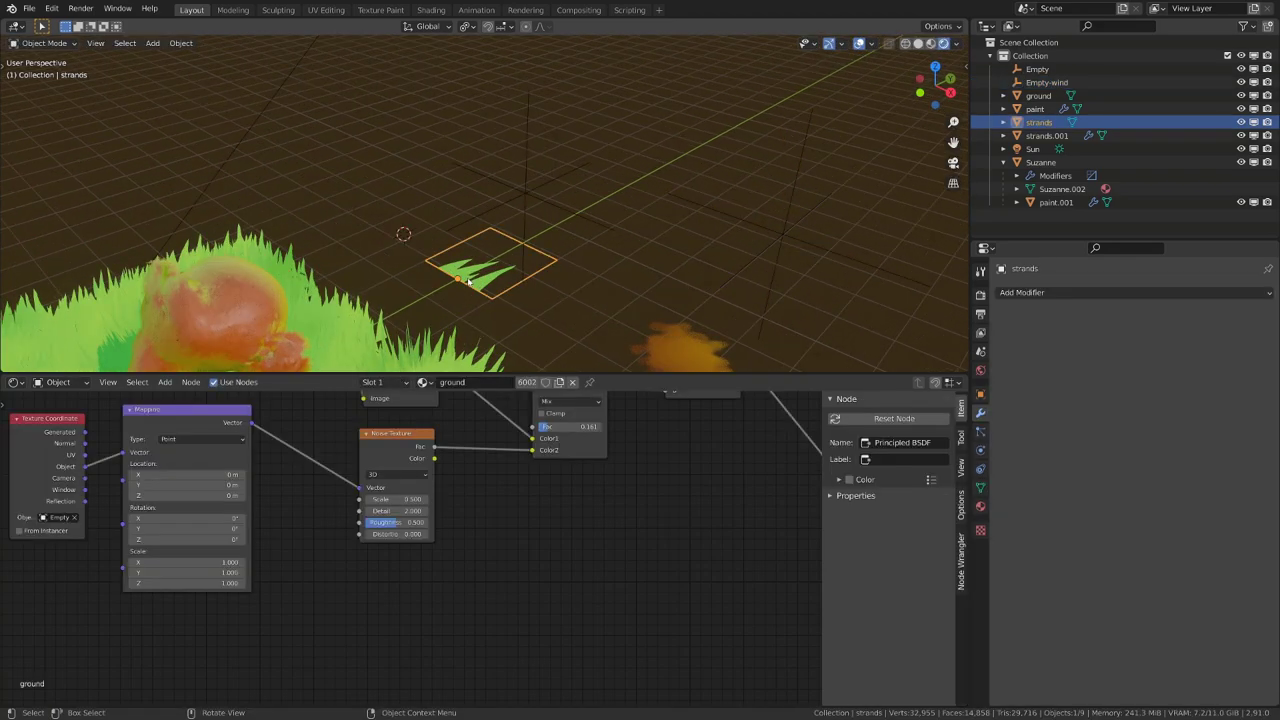
{"action": "scroll", "coordinate": [466, 537], "scroll_direction": "down", "scroll_amount": 5}
{"action": "middle_click_drag", "start_coordinate": [479, 468], "coordinate": [392, 535]}
{"action": "scroll", "coordinate": [370, 545], "scroll_direction": "up", "scroll_amount": 2}
{"action": "left_click_drag", "start_coordinate": [325, 548], "coordinate": [312, 563]}
{"action": "left_click_drag", "start_coordinate": [447, 479], "coordinate": [451, 532]}
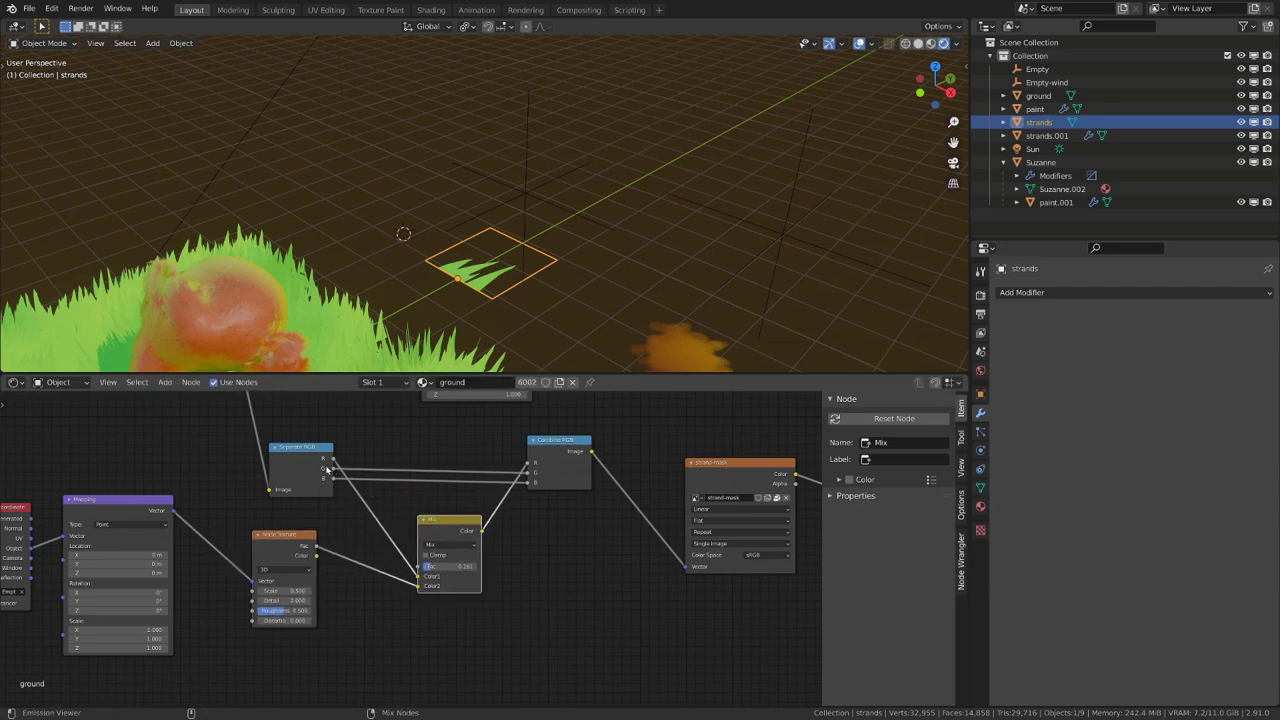
{"action": "left_click", "coordinate": [326, 468], "text": "ctrl+shift"}
{"action": "left_click", "coordinate": [326, 468], "text": "ctrl+shift"}
{"action": "left_click", "coordinate": [326, 468], "text": "ctrl+shift"}
{"action": "left_click", "coordinate": [326, 468], "text": "ctrl+shift"}
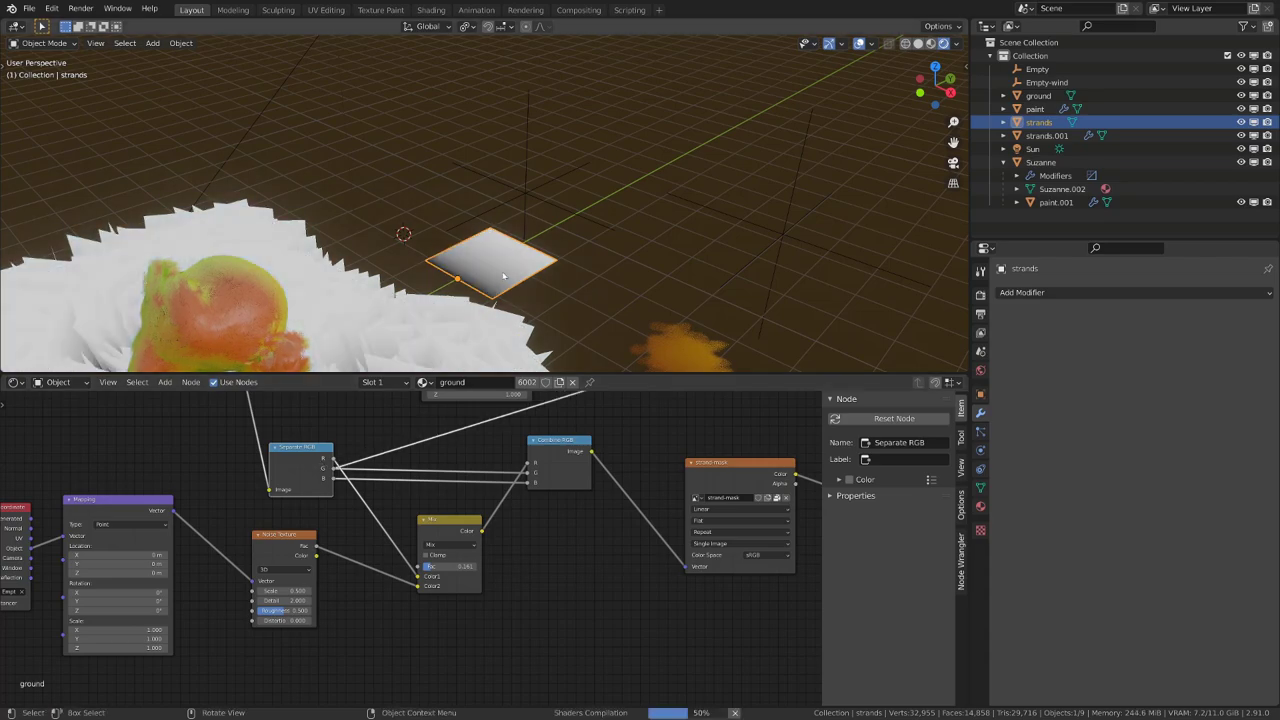
Step: Link the Separate RGB node's G output to the Mix node's Fac input and space out the surrounding nodes
{"action": "left_click_drag", "start_coordinate": [303, 447], "coordinate": [286, 441]}
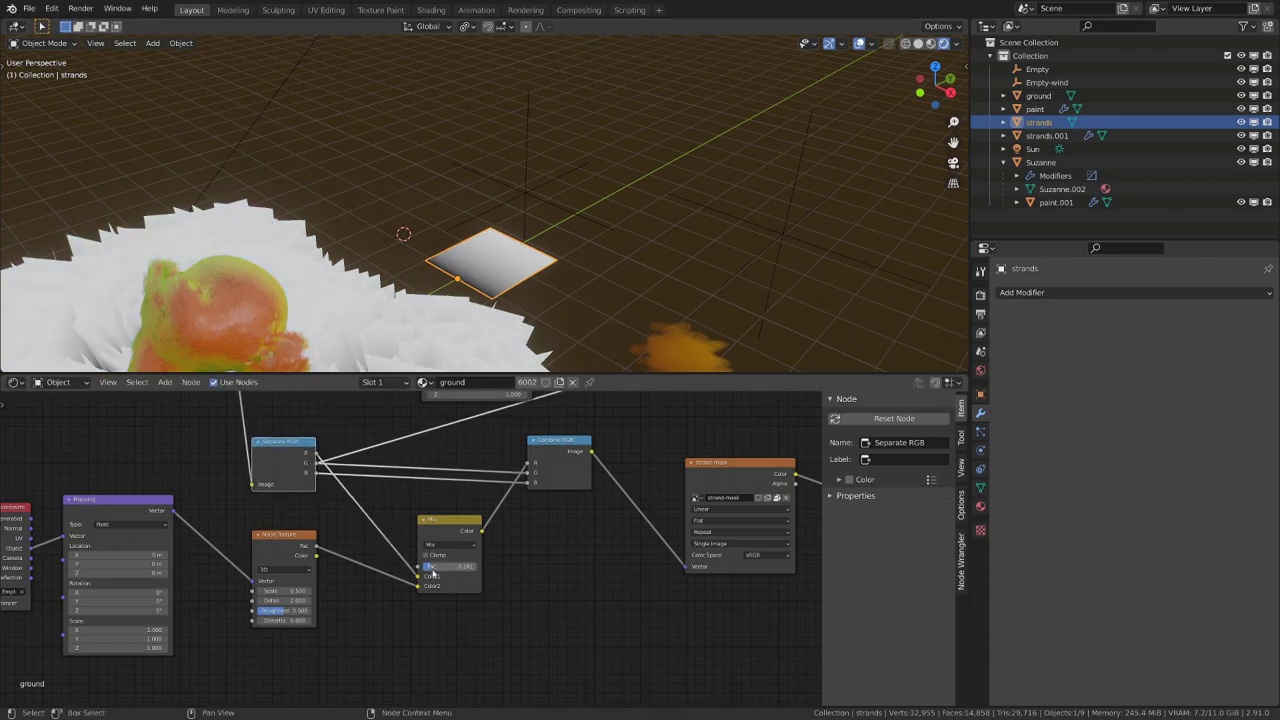
{"action": "left_click_drag", "start_coordinate": [460, 541], "coordinate": [469, 524]}
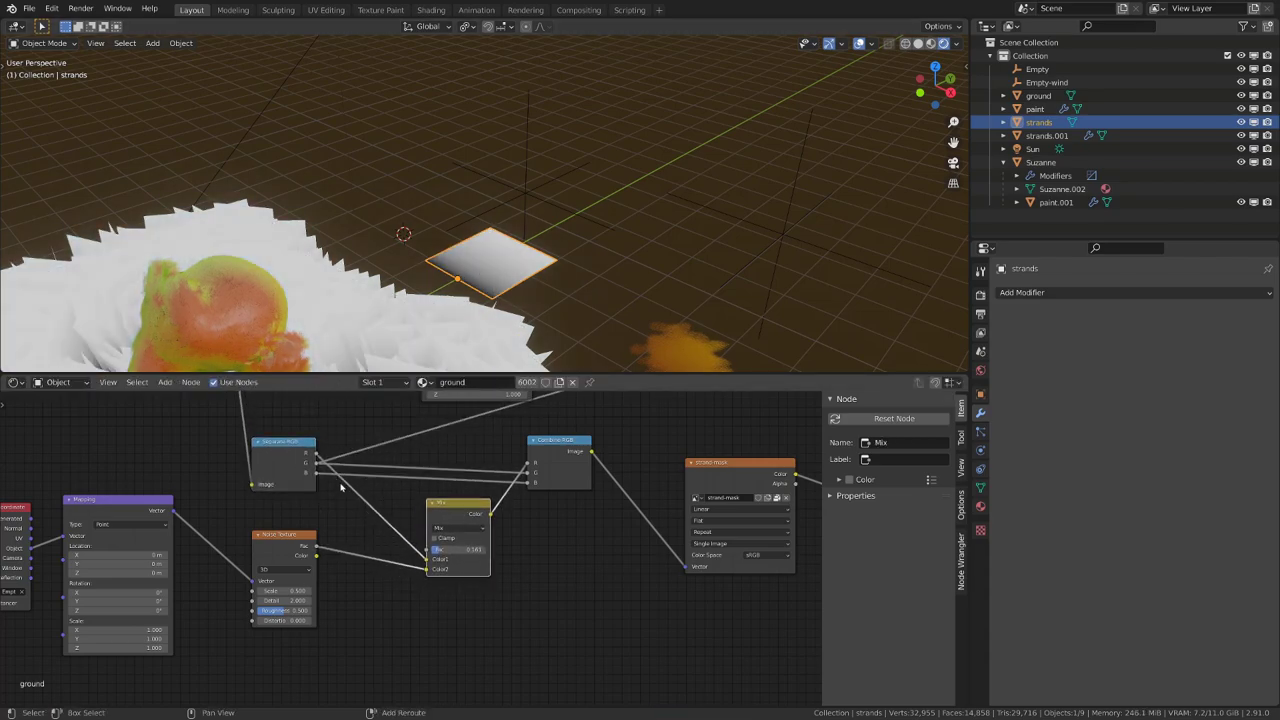
{"action": "left_click_drag", "start_coordinate": [316, 465], "coordinate": [428, 550]}
{"action": "left_click_drag", "start_coordinate": [589, 478], "coordinate": [634, 493]}
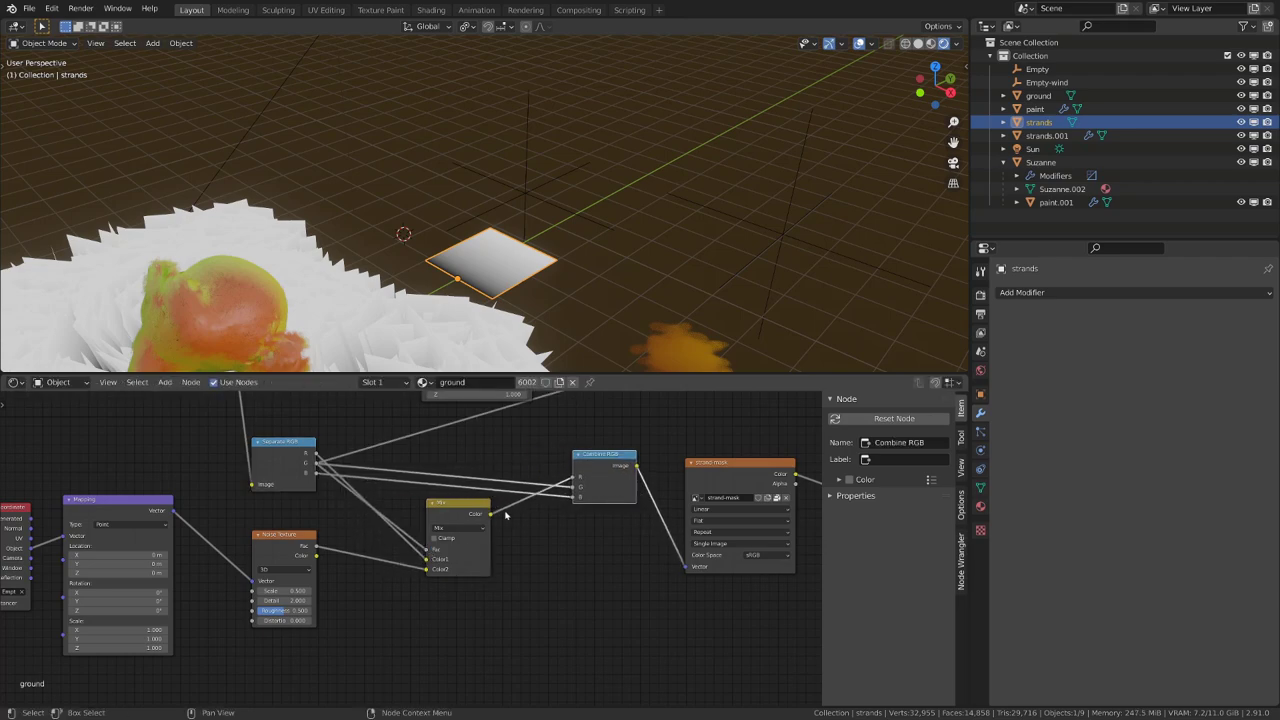
Step: Add a ColorRamp node between the Separate RGB node's G output and the Mix node's Fac input
{"action": "key", "text": "shift+a"}
{"action": "mouse_move", "coordinate": [424, 615]}
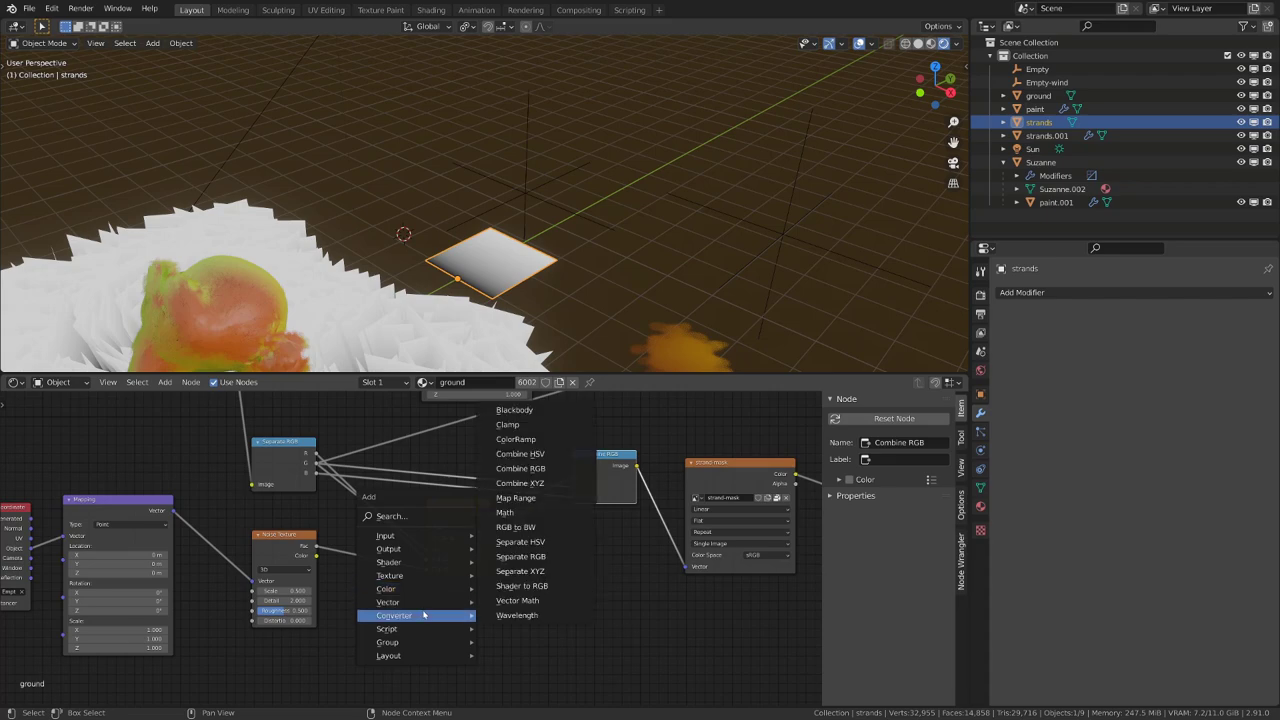
{"action": "left_click", "coordinate": [518, 440]}
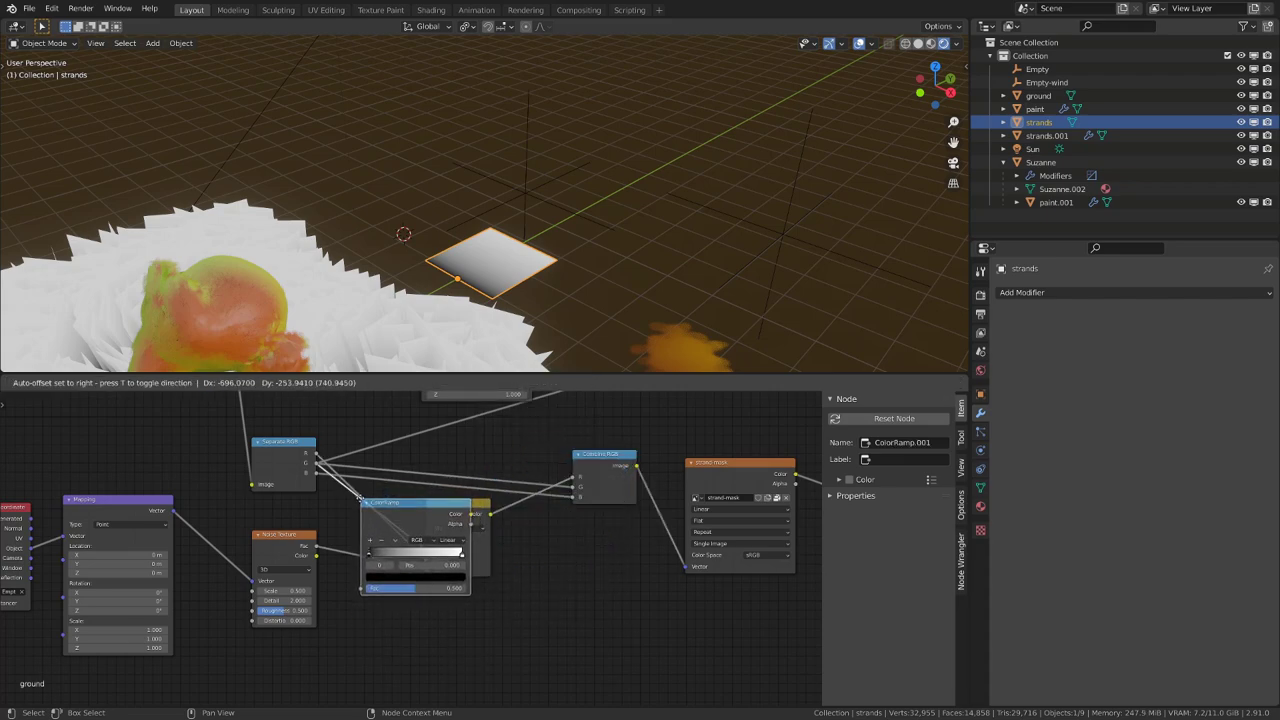
{"action": "left_click", "coordinate": [360, 497]}
Step: Add reroutes on the links into the Mix node's Color1 and Color2 inputs and arrange the nodes around the ColorRamp
{"action": "left_click_drag", "start_coordinate": [388, 506], "coordinate": [382, 436]}
{"action": "left_click_drag", "start_coordinate": [532, 513], "coordinate": [525, 581]}
{"action": "right_click_drag", "start_coordinate": [393, 566], "coordinate": [378, 597], "text": "shift"}
{"action": "left_click_drag", "start_coordinate": [383, 583], "coordinate": [366, 628]}
{"action": "left_click_drag", "start_coordinate": [300, 560], "coordinate": [307, 622]}
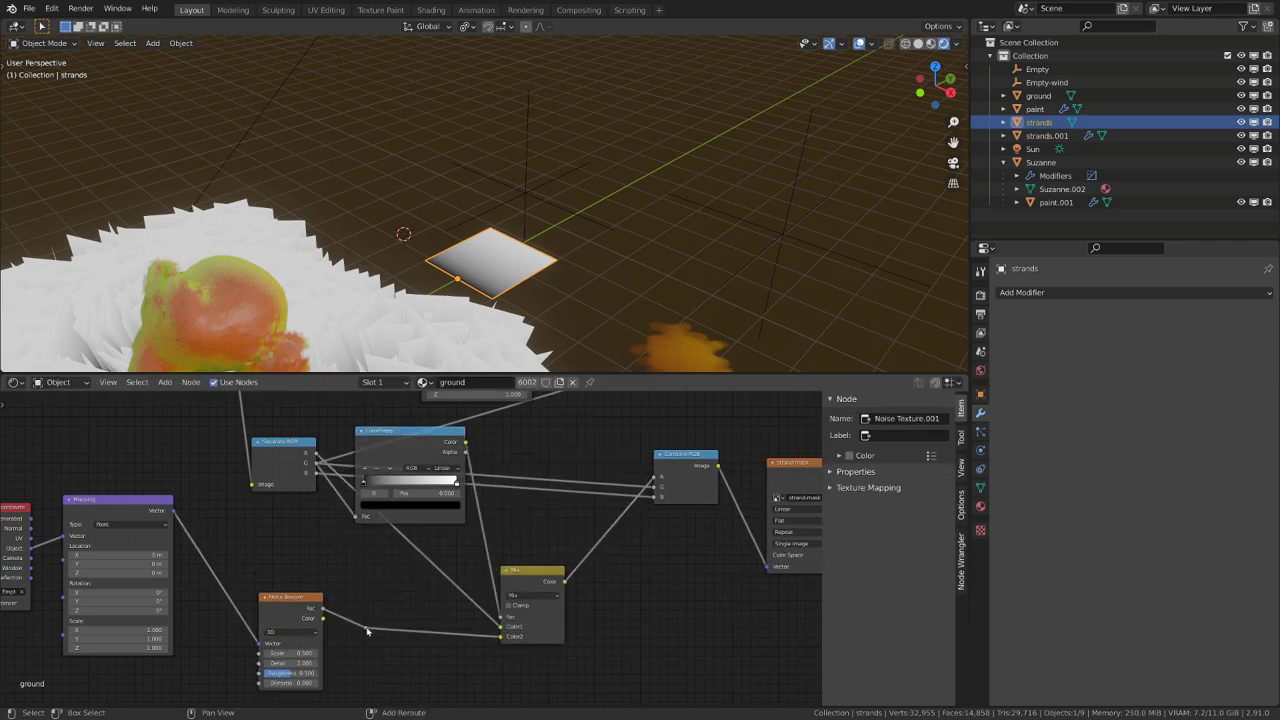
{"action": "right_click_drag", "start_coordinate": [402, 514], "coordinate": [380, 548], "text": "shift"}
{"action": "left_click_drag", "start_coordinate": [390, 530], "coordinate": [336, 589]}
{"action": "left_click_drag", "start_coordinate": [371, 510], "coordinate": [387, 571]}
Step: Preview the new ColorRamp on the strand plane and move its black stop to about 0.125
{"action": "middle_click_drag", "start_coordinate": [390, 542], "coordinate": [292, 548]}
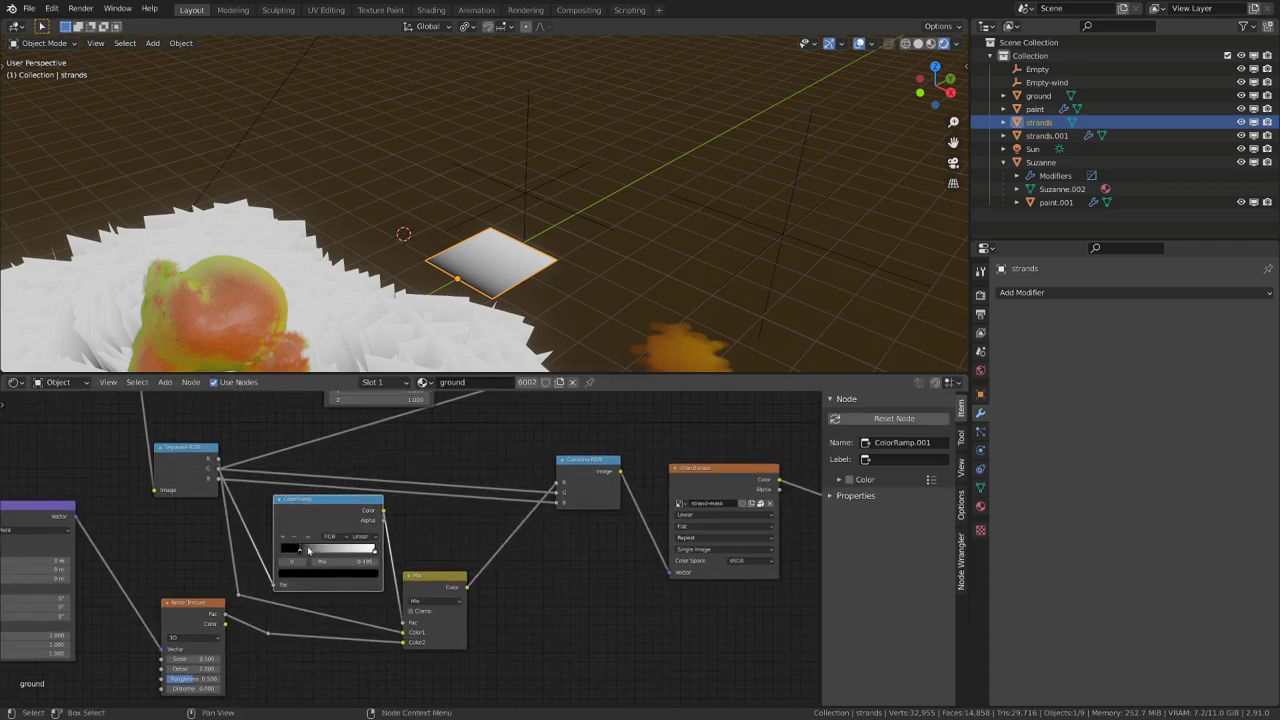
{"action": "left_click", "coordinate": [346, 519], "text": "ctrl+shift"}
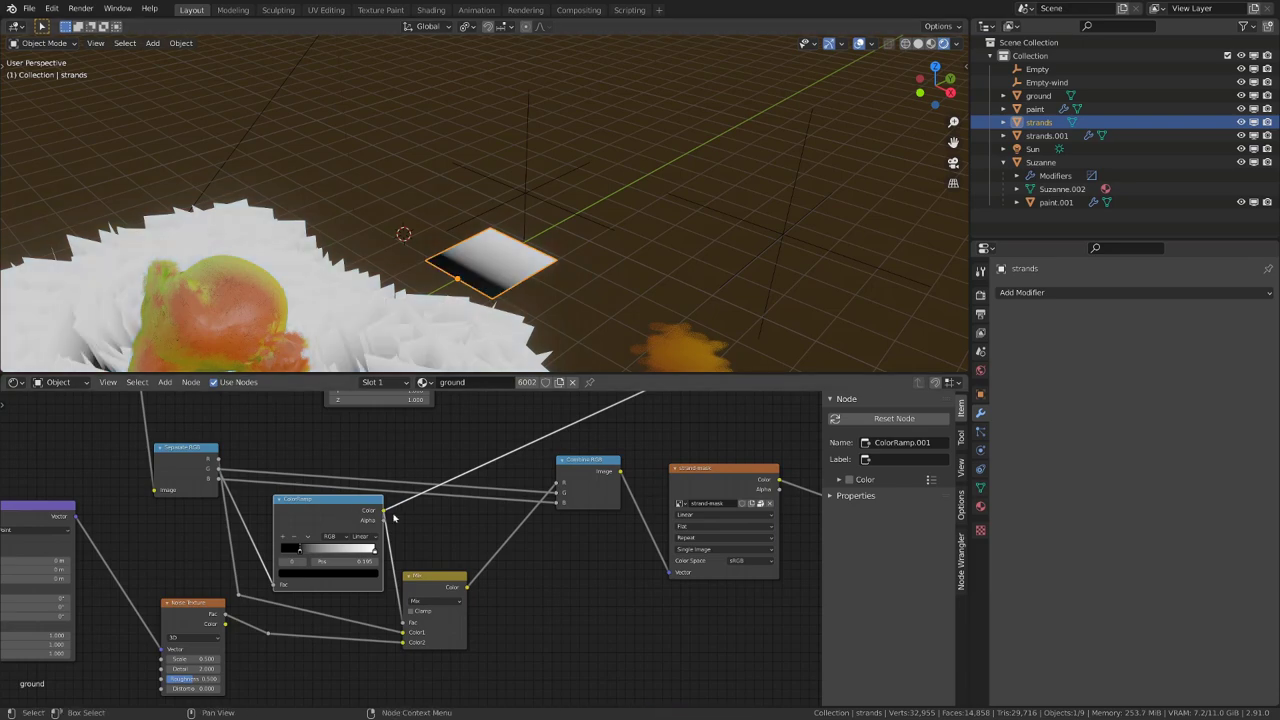
{"action": "left_click_drag", "start_coordinate": [318, 550], "coordinate": [311, 556]}
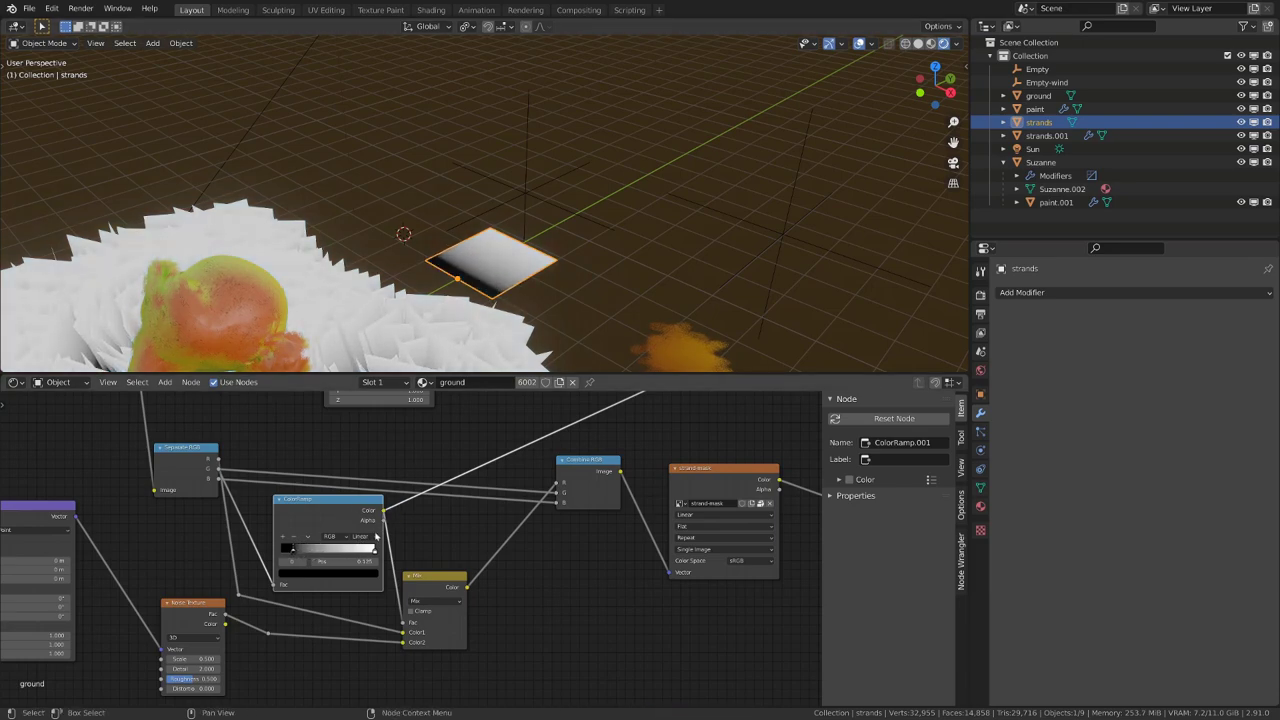
Step: Display the ground material's Principled BSDF on the strands again and move the Material Output node beside it
{"action": "scroll", "coordinate": [379, 537], "scroll_direction": "down", "scroll_amount": 2}
{"action": "left_click", "coordinate": [797, 239]}
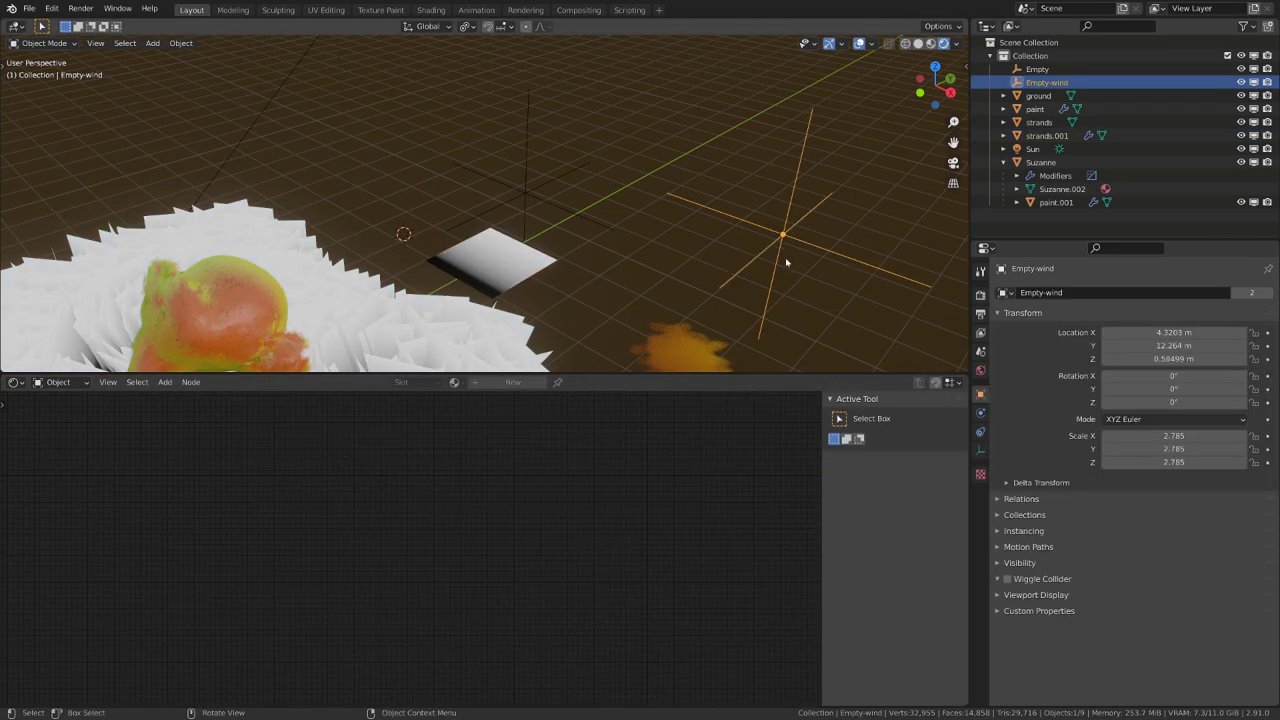
{"action": "left_click", "coordinate": [528, 258]}
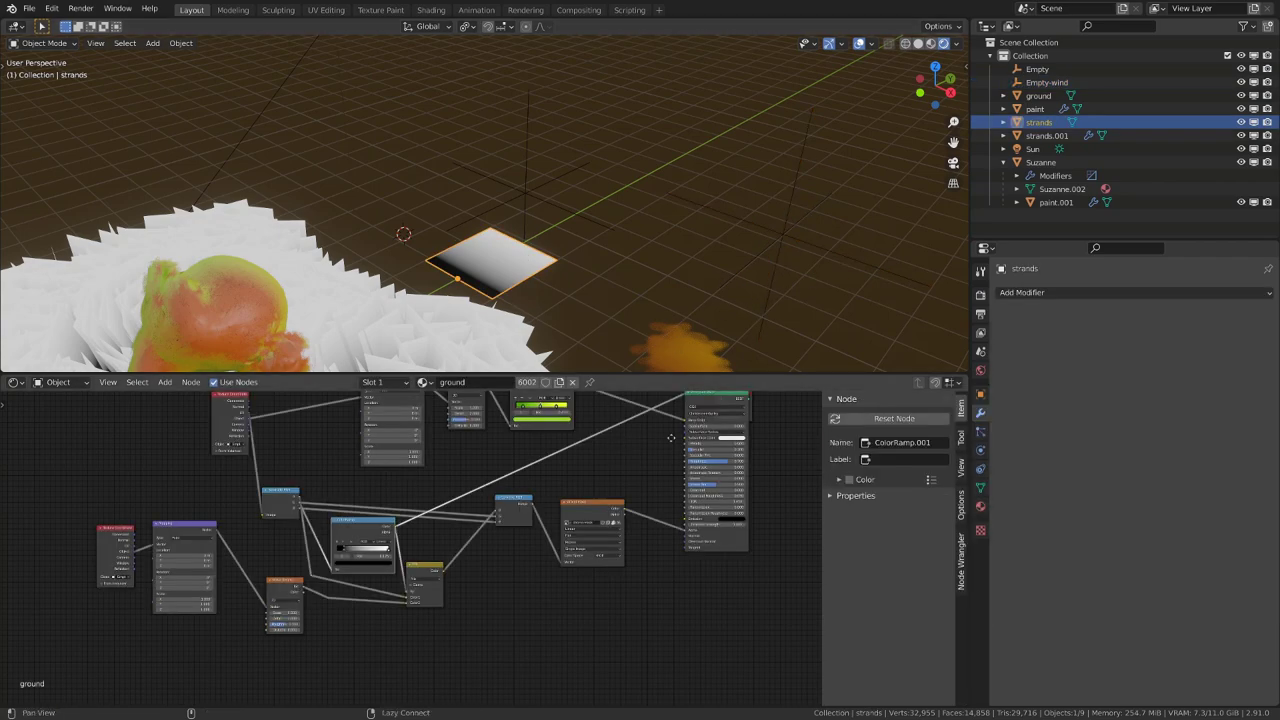
{"action": "left_click_drag", "start_coordinate": [657, 444], "coordinate": [533, 505], "text": "alt"}
{"action": "left_click", "coordinate": [576, 472], "text": "ctrl+shift"}
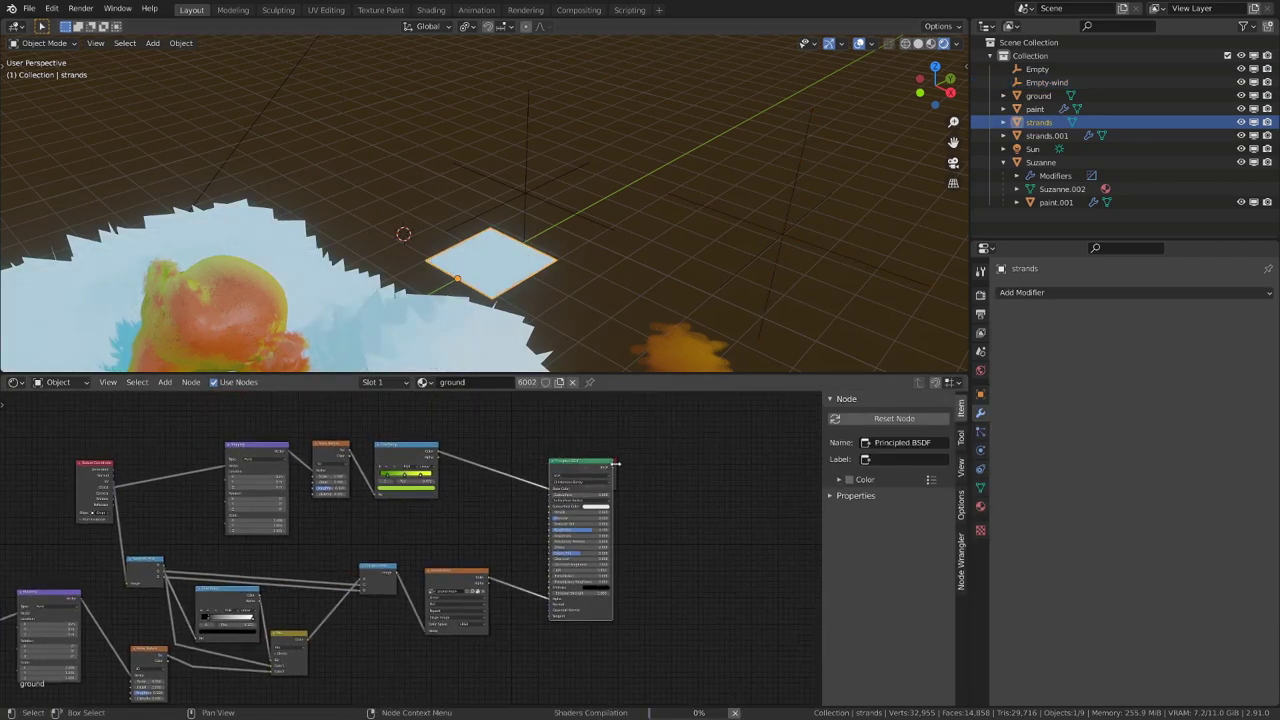
{"action": "left_click_drag", "start_coordinate": [615, 479], "coordinate": [675, 479]}
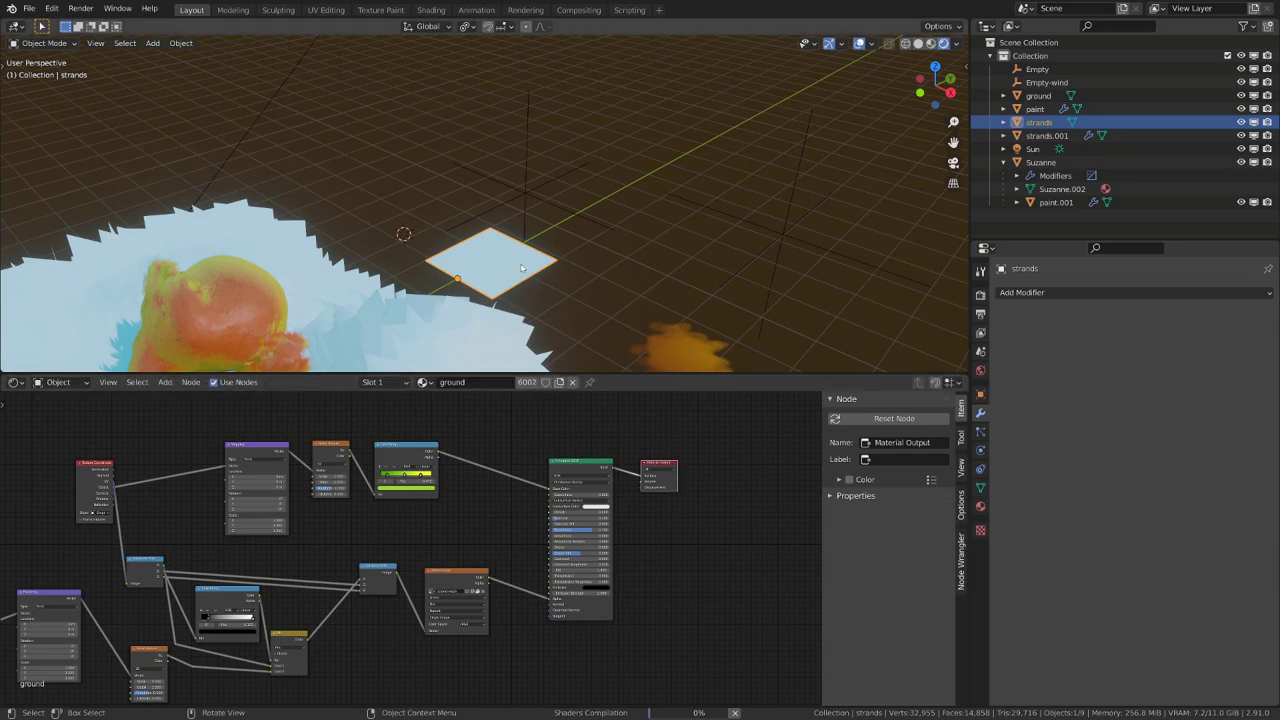
Step: Try moving Empty-wind to test the grass bending with the ColorRamp controlling the mix factor
{"action": "left_click", "coordinate": [787, 240]}
{"action": "key", "text": "g"}
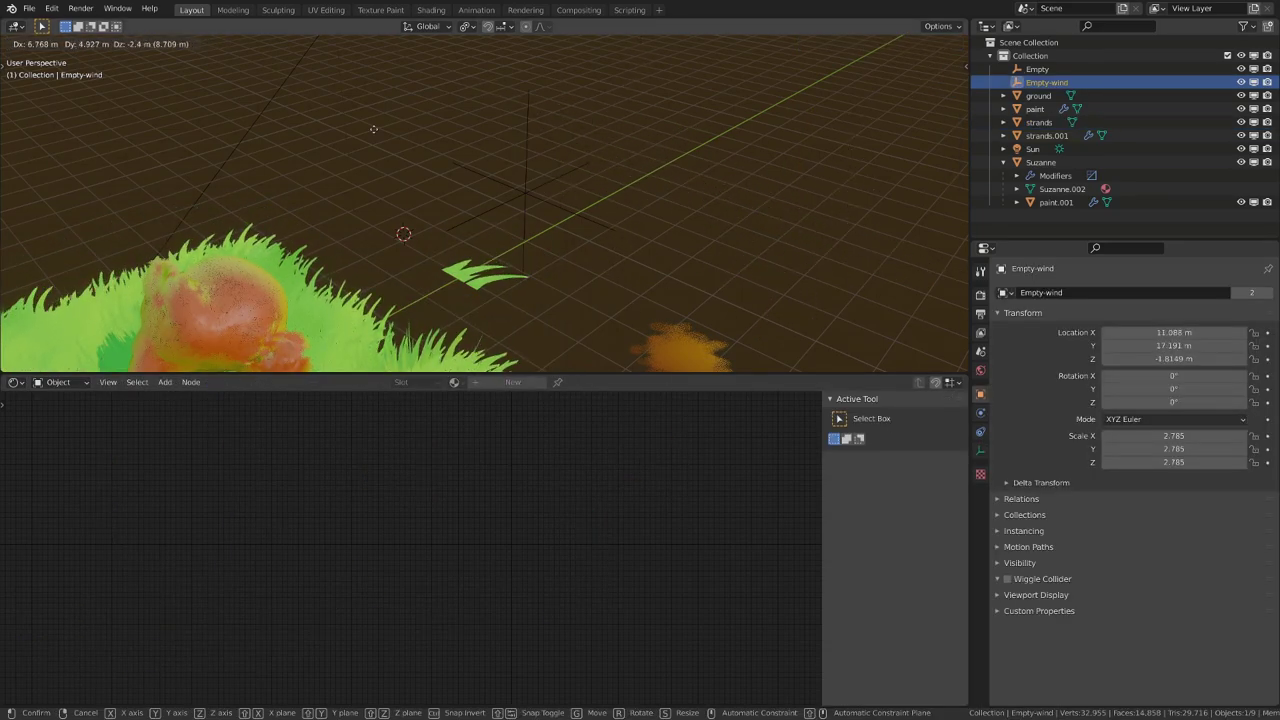
{"action": "right_click", "coordinate": [786, 283]}
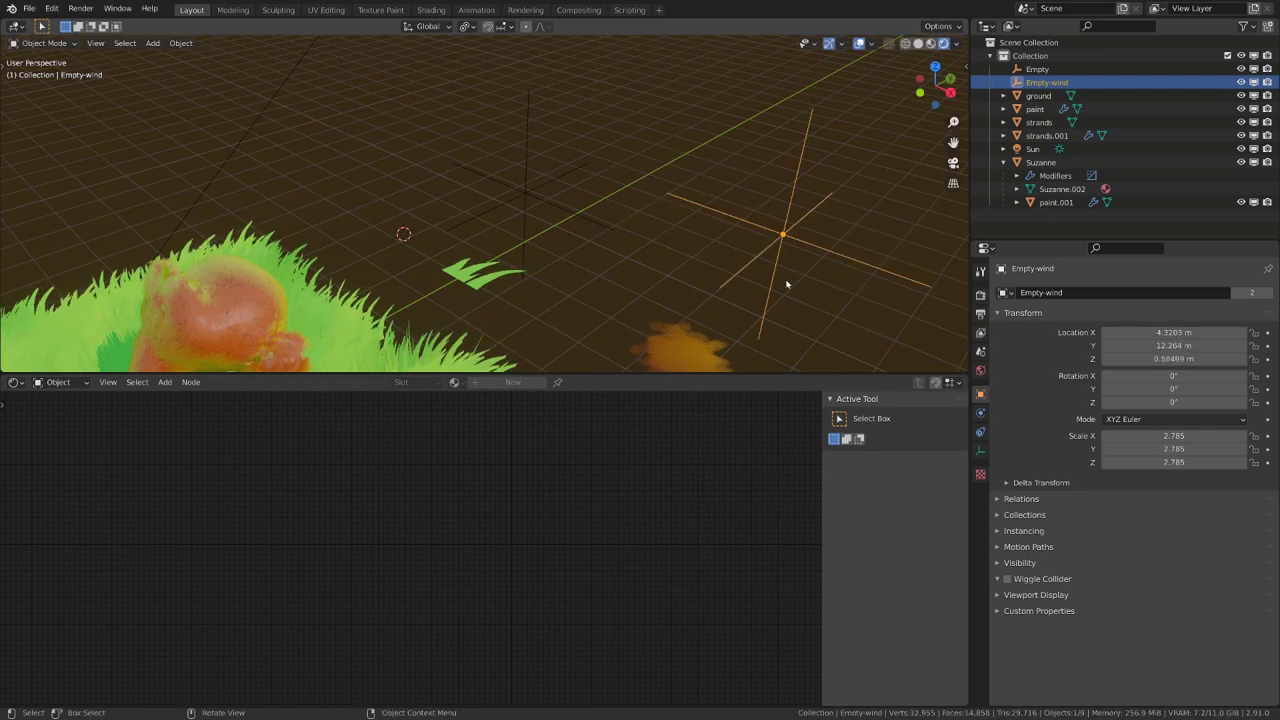
Step: Darken the white stop of the ColorRamp that controls the distortion to weaken the bending
{"action": "left_click", "coordinate": [478, 275]}
{"action": "scroll", "coordinate": [405, 549], "scroll_direction": "up", "scroll_amount": 6}
{"action": "middle_click_drag", "start_coordinate": [362, 550], "coordinate": [489, 490]}
{"action": "left_click", "coordinate": [268, 625]}
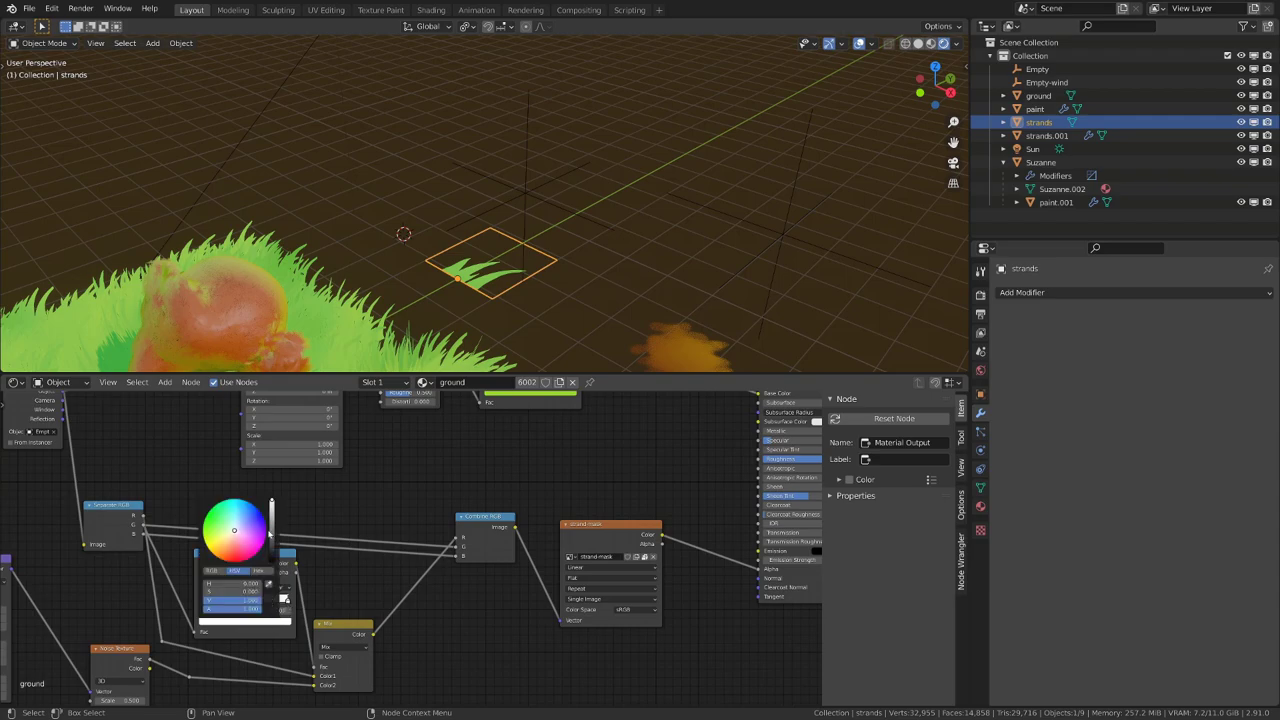
{"action": "left_click_drag", "start_coordinate": [250, 600], "coordinate": [211, 600]}
Step: Try moving Empty-wind to test the weakened grass bending across the whole field
{"action": "scroll", "coordinate": [743, 240], "scroll_direction": "down", "scroll_amount": 4}
{"action": "left_click", "coordinate": [661, 233]}
{"action": "key", "text": "g"}
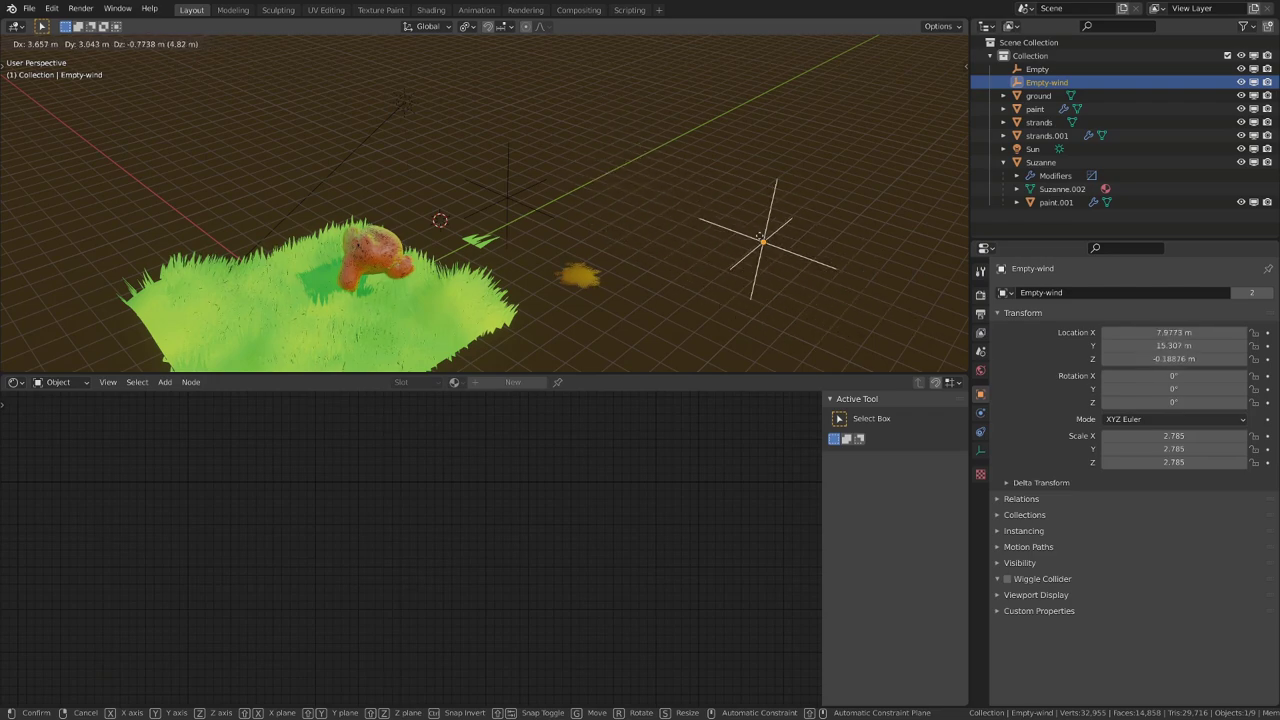
{"action": "right_click", "coordinate": [750, 233]}
Step: Select the strand plane and brighten the distortion ColorRamp's darkened end stop to strengthen the bending
{"action": "scroll", "coordinate": [649, 265], "scroll_direction": "up", "scroll_amount": 3}
{"action": "left_click", "coordinate": [488, 270]}
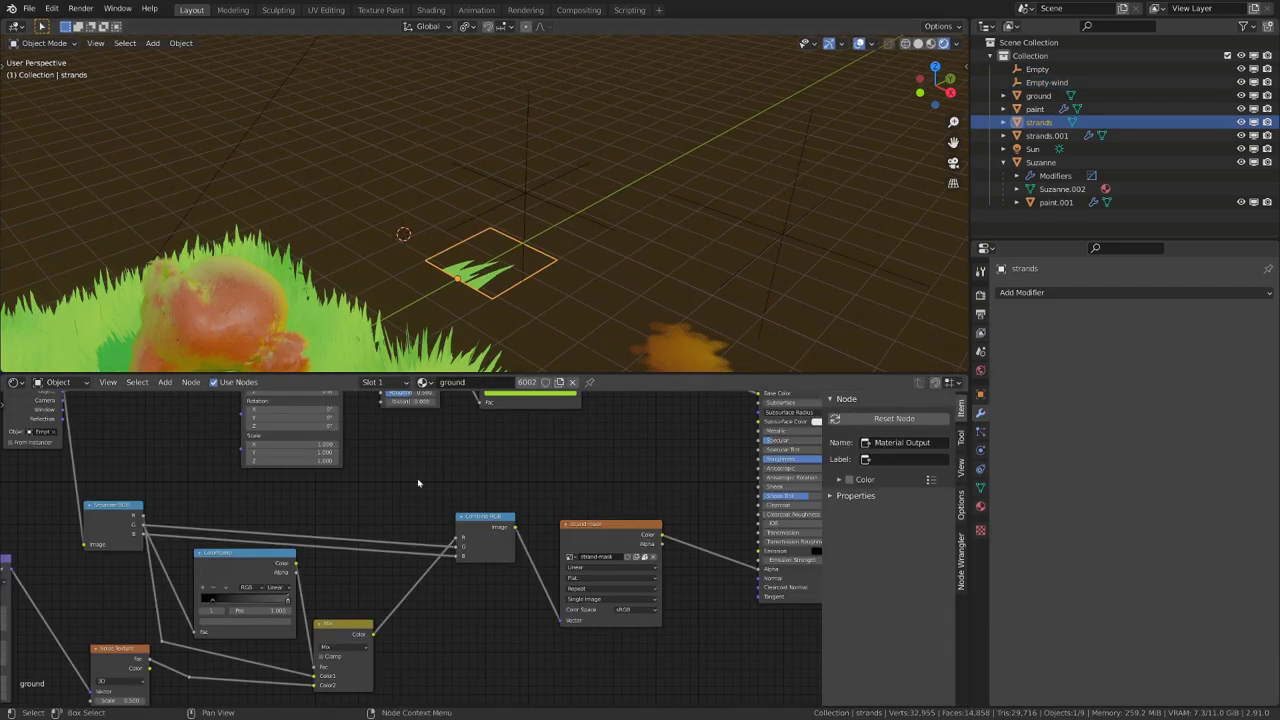
{"action": "left_click", "coordinate": [283, 621]}
{"action": "left_click_drag", "start_coordinate": [271, 541], "coordinate": [271, 515]}
Step: Try moving Empty-wind to test the grass bending with the brightened ramp stop
{"action": "left_click", "coordinate": [731, 223]}
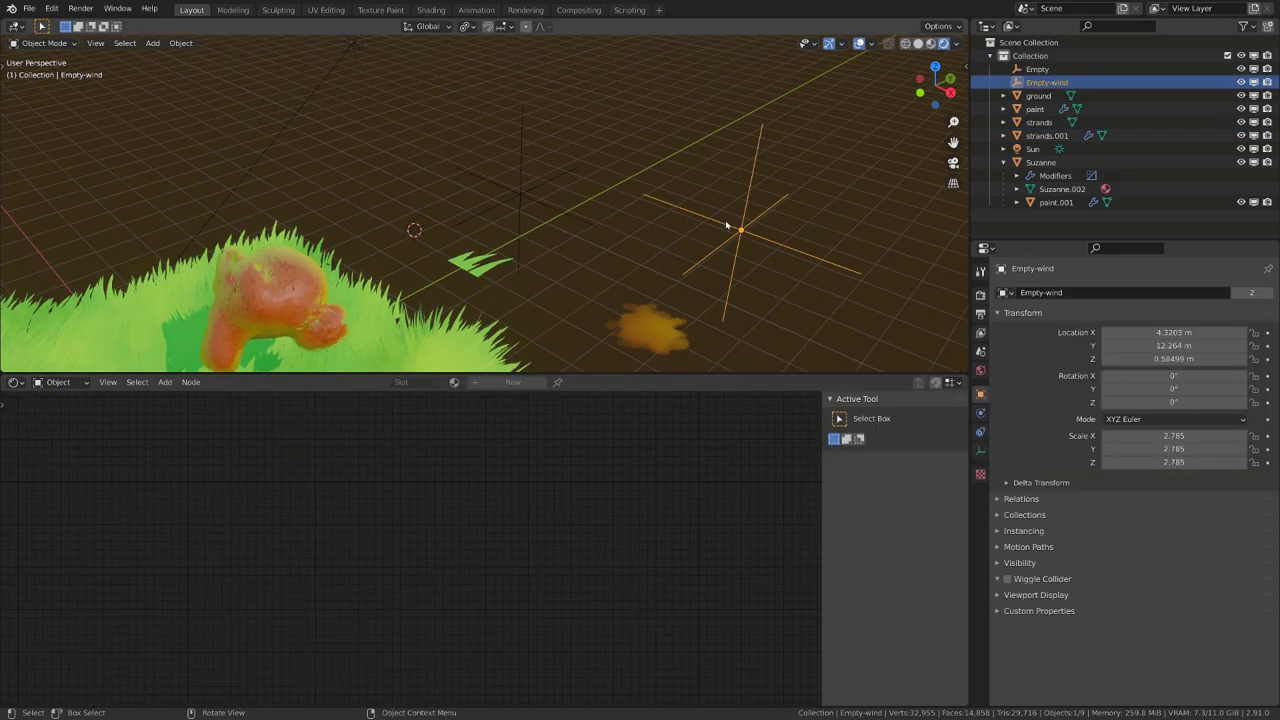
{"action": "key", "text": "g"}
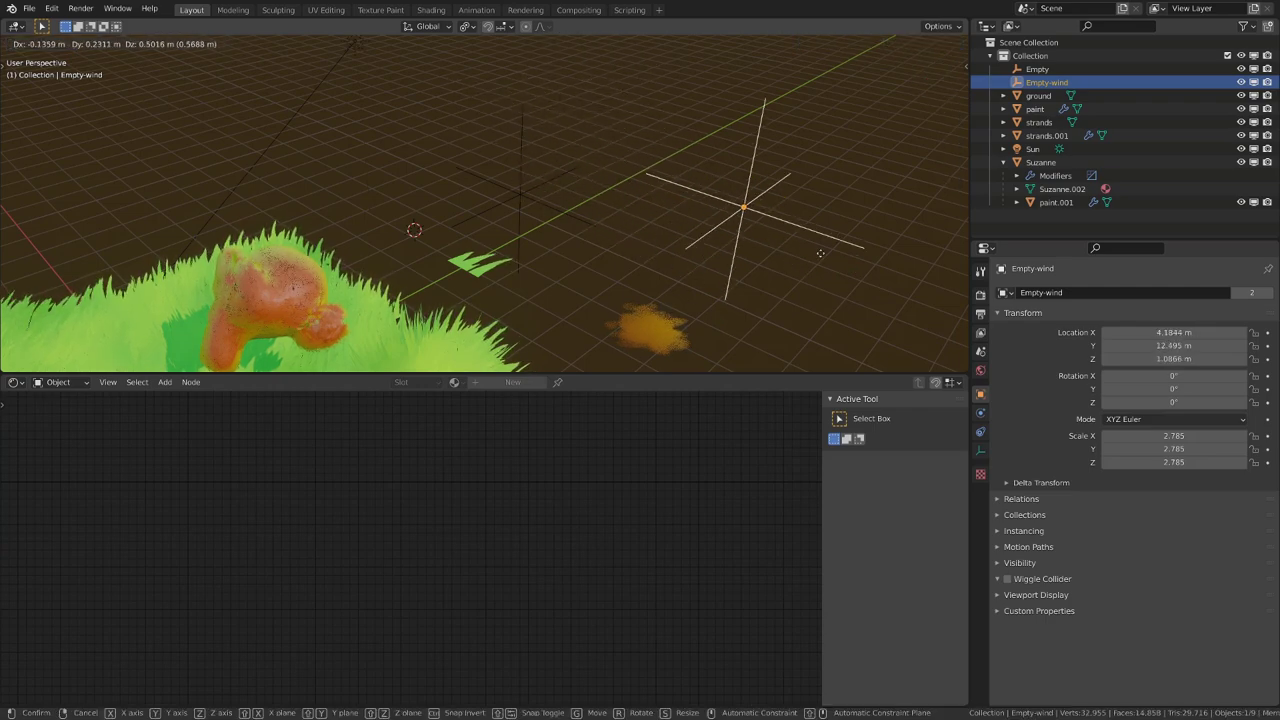
{"action": "right_click", "coordinate": [852, 274]}
{"action": "scroll", "coordinate": [853, 274], "scroll_direction": "down", "scroll_amount": 3}
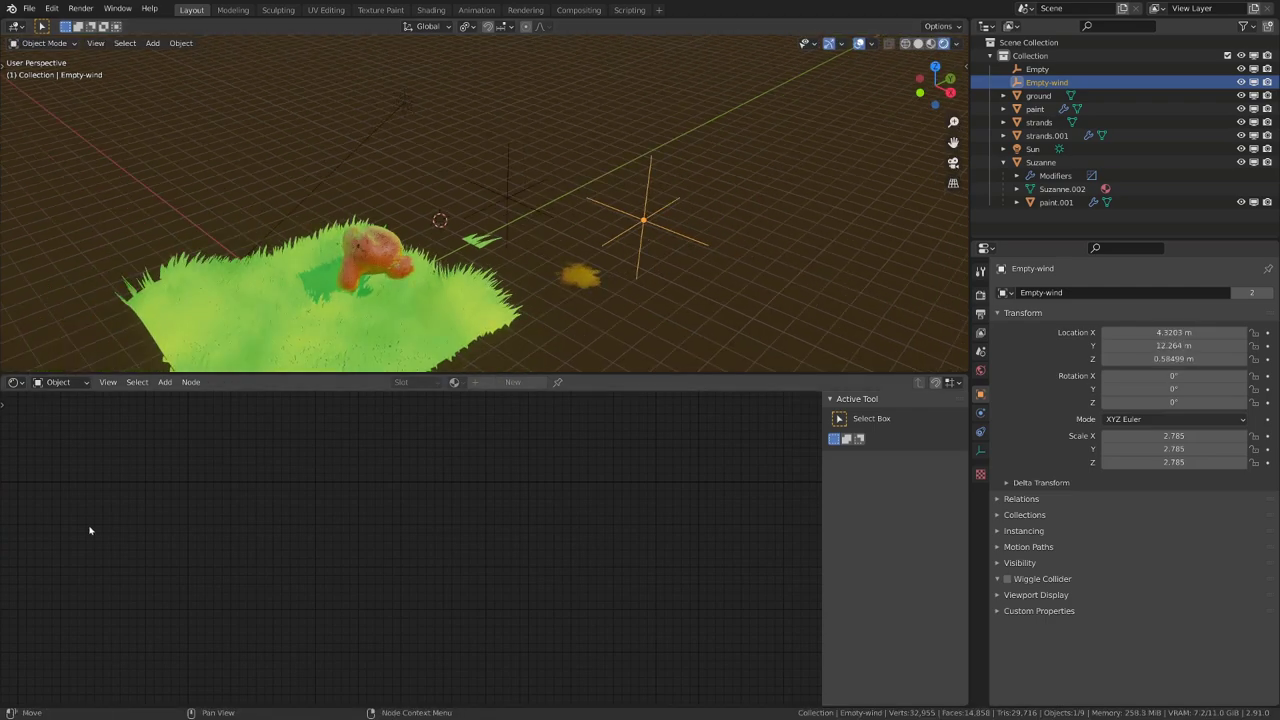
Step: Replace the shader editor with a Timeline and insert a location keyframe for Empty-wind at frame 1
{"action": "left_click", "coordinate": [15, 382]}
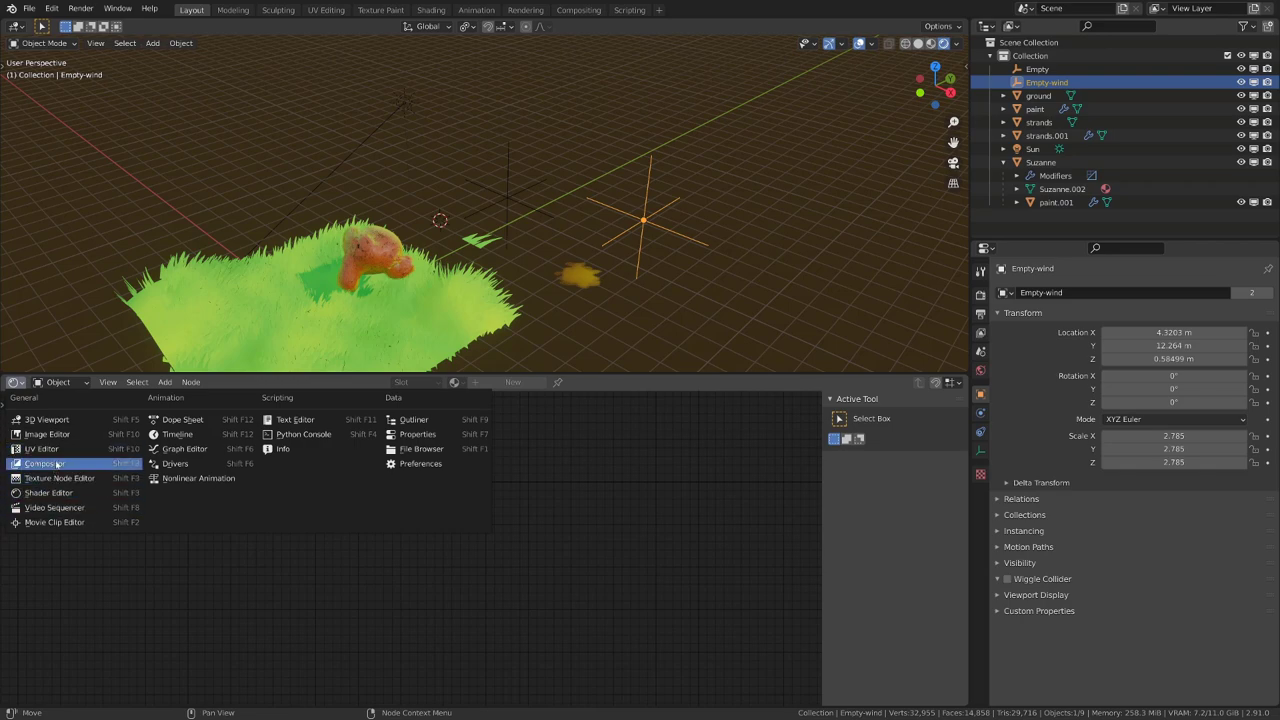
{"action": "left_click", "coordinate": [176, 435]}
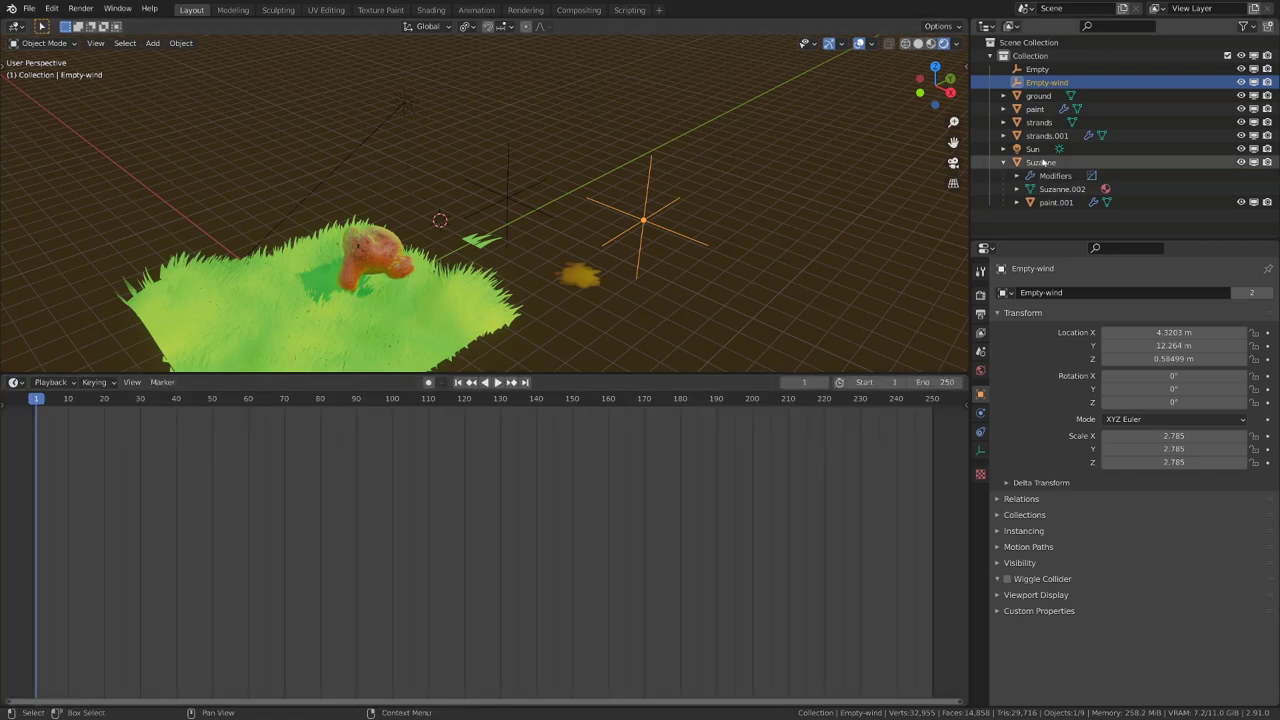
{"action": "key", "text": "n"}
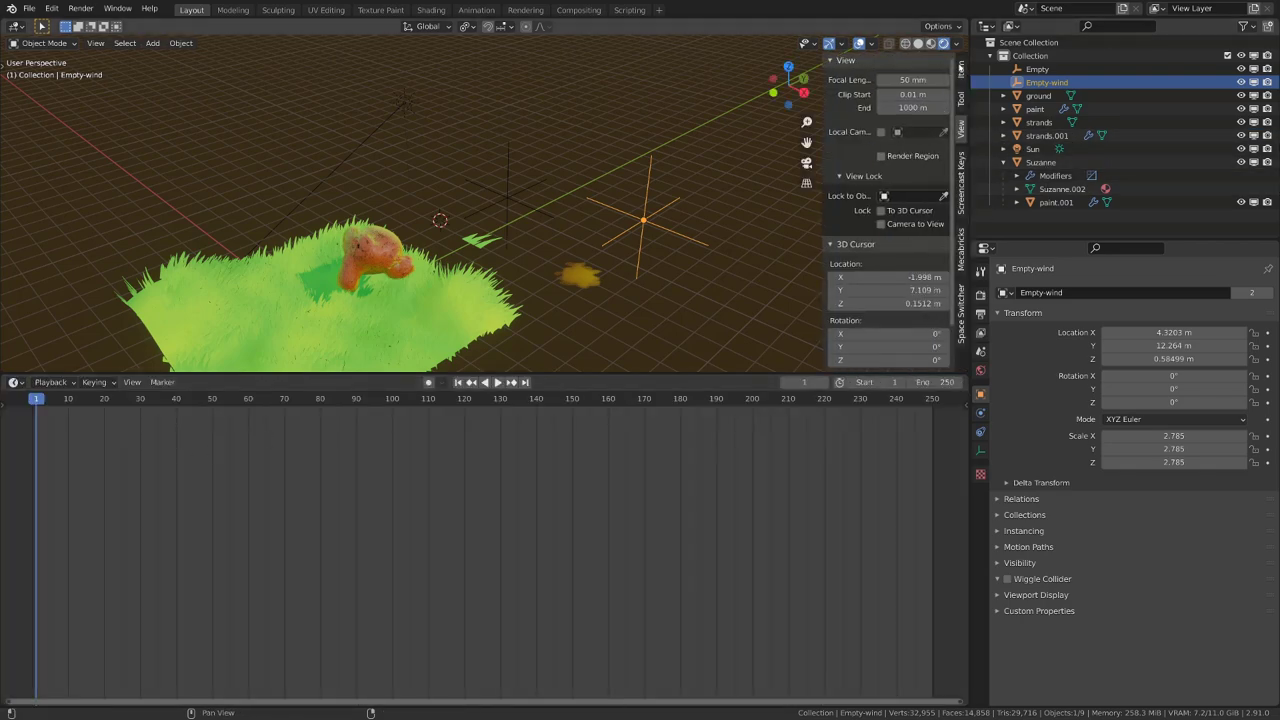
{"action": "left_click", "coordinate": [961, 68]}
{"action": "key", "text": "i"}
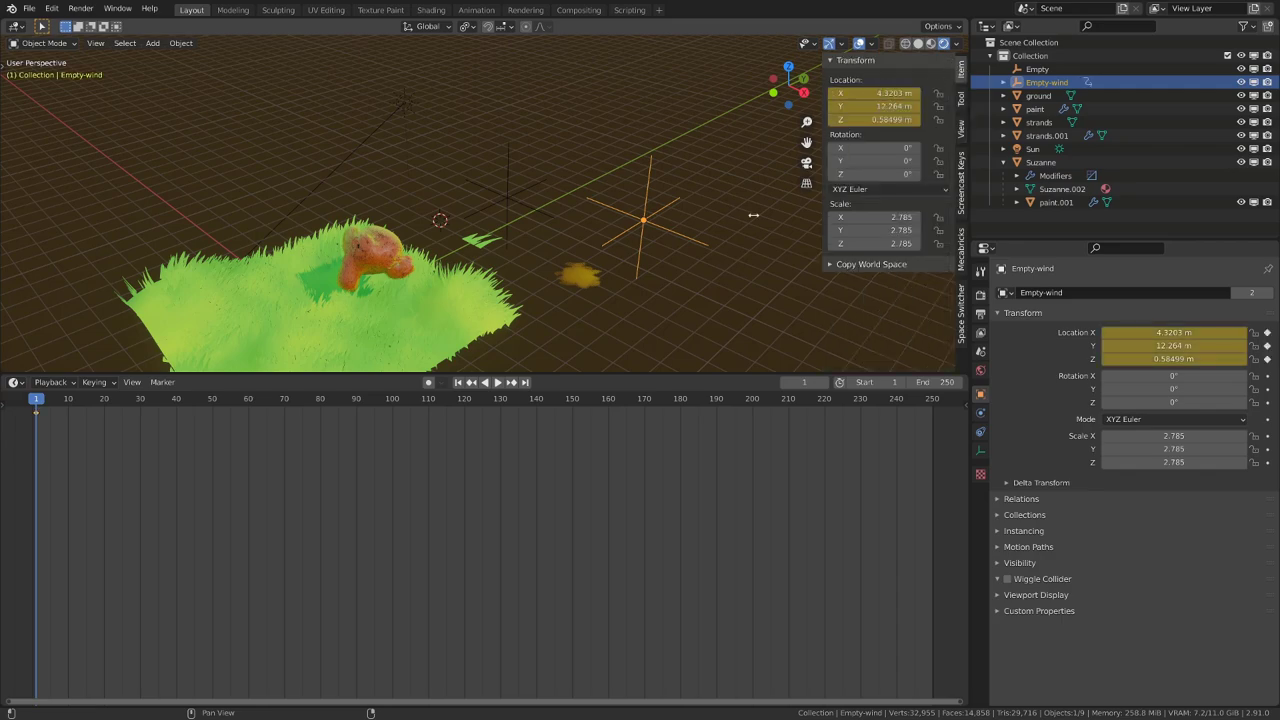
Step: Try moving Empty-wind about 6.8 m along the X axis while still at frame 1
{"action": "key", "text": "g"}
{"action": "key", "text": "x"}
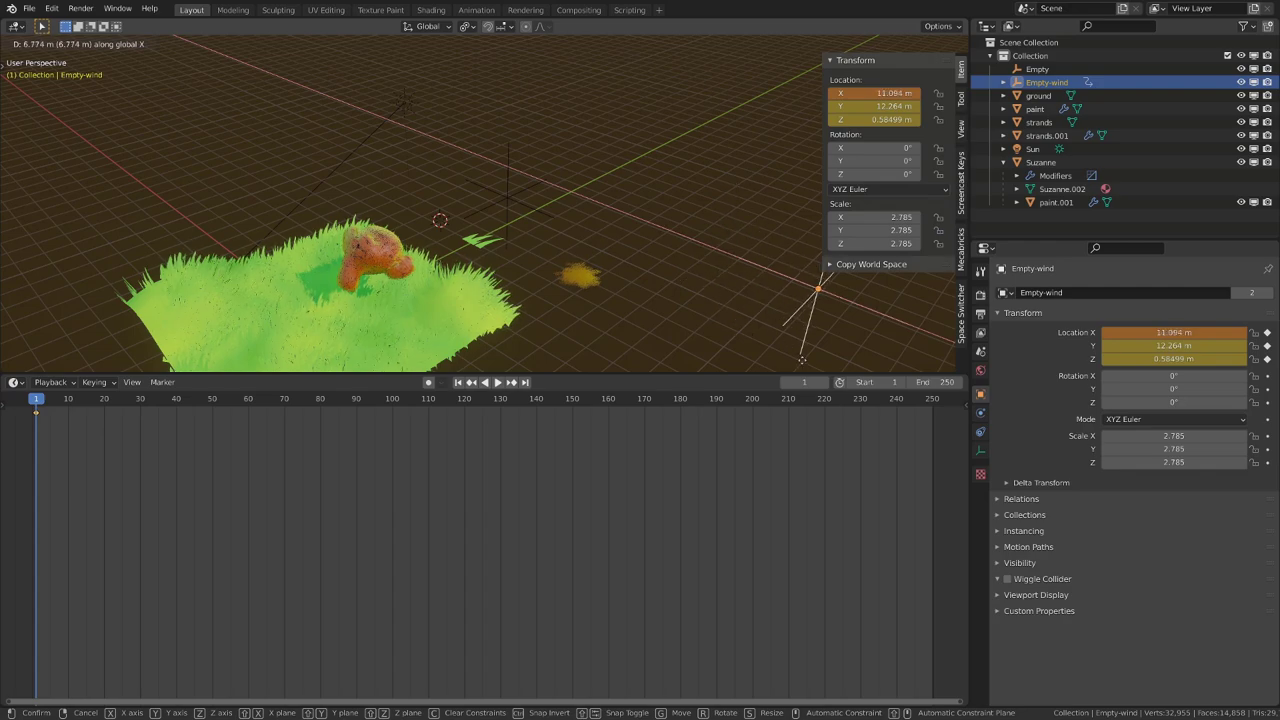
{"action": "left_click", "coordinate": [802, 361]}
Step: At frame 10, move Empty-wind about 4.9 m along the X axis and insert a keyframe for its location
{"action": "left_click", "coordinate": [68, 398]}
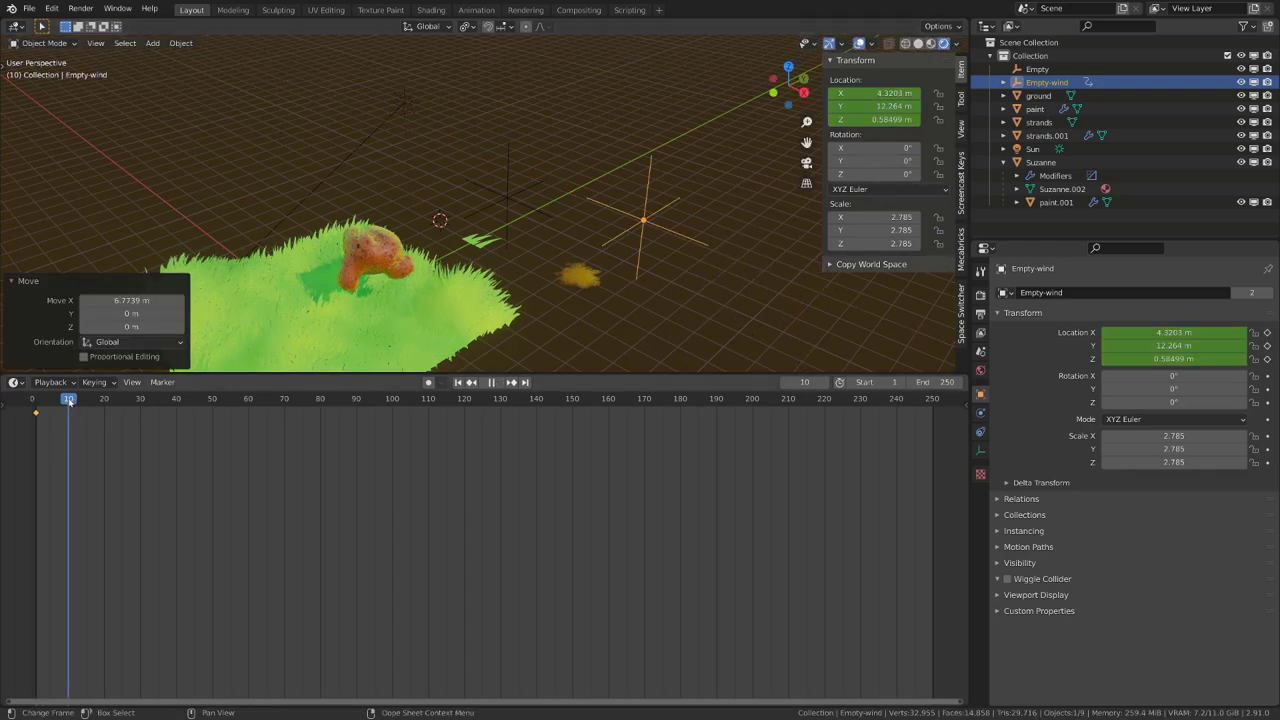
{"action": "key", "text": "g"}
{"action": "key", "text": "x"}
{"action": "left_click", "coordinate": [835, 210]}
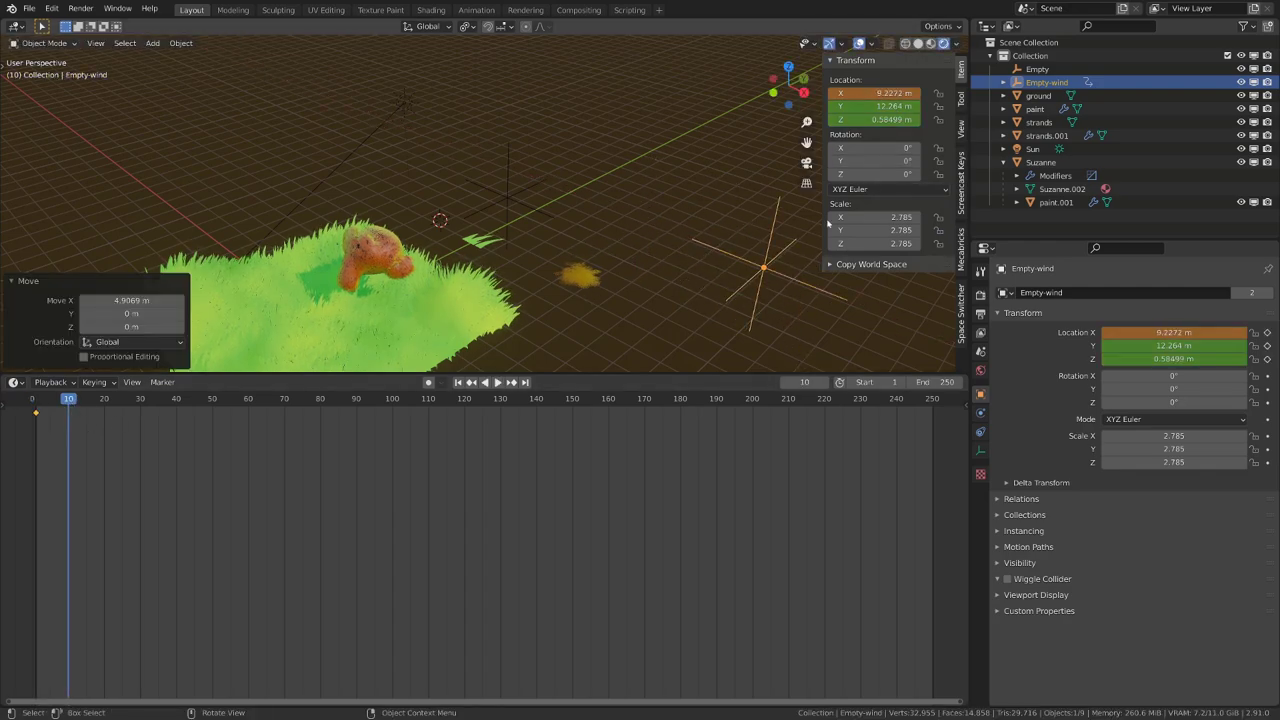
{"action": "key", "text": "i"}
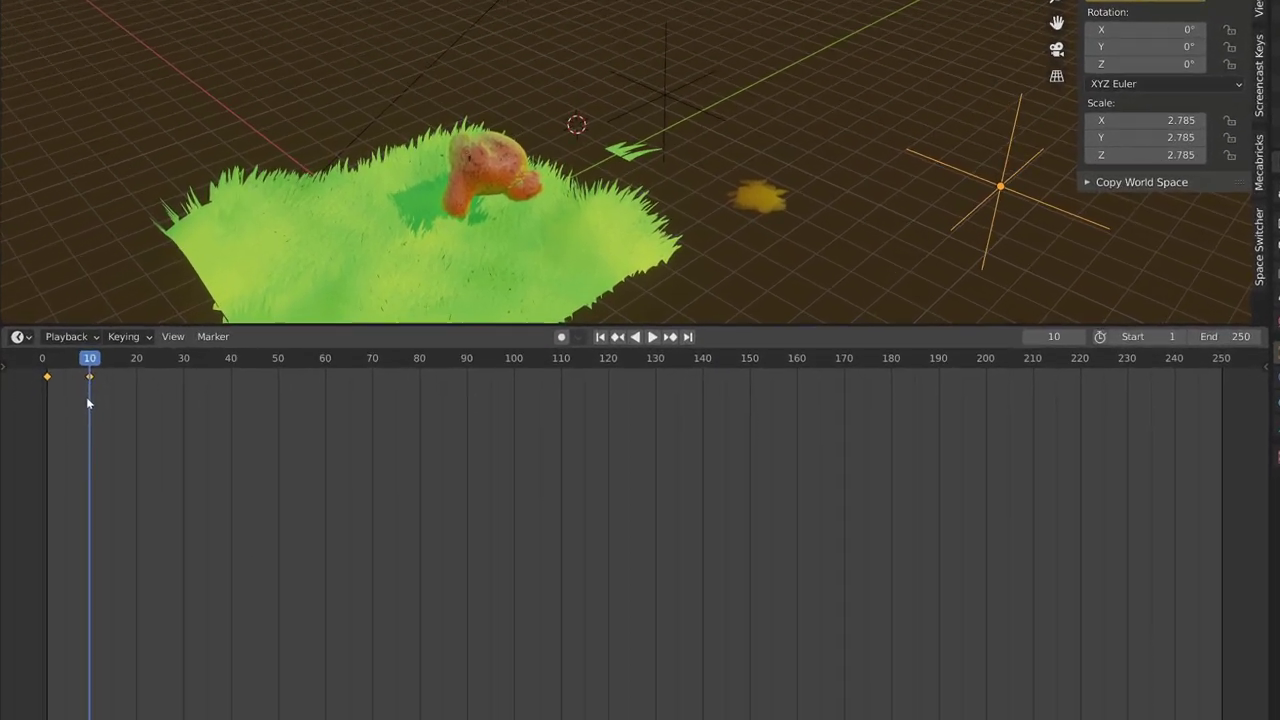
Step: Set the selected Empty-wind keyframes to linear interpolation and replace the Timeline with the Graph Editor
{"action": "key", "text": "ctrl+t"}
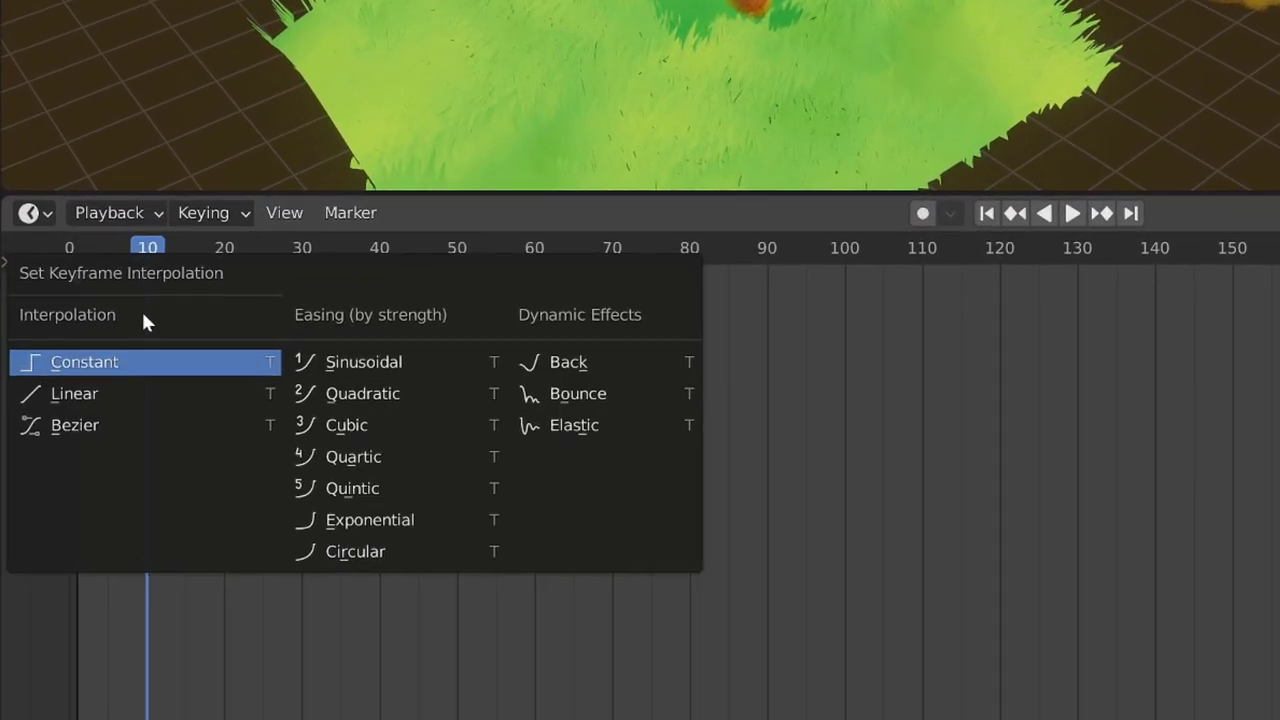
{"action": "left_click", "coordinate": [95, 393]}
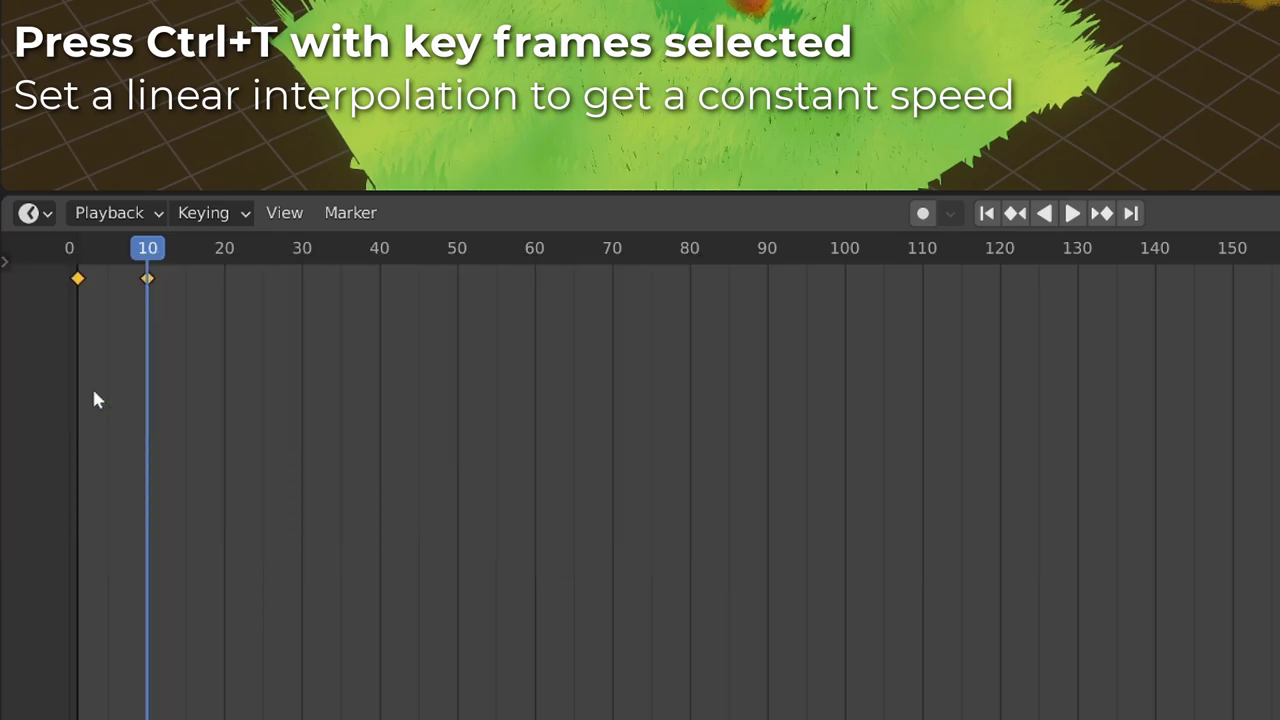
{"action": "left_click", "coordinate": [36, 213]}
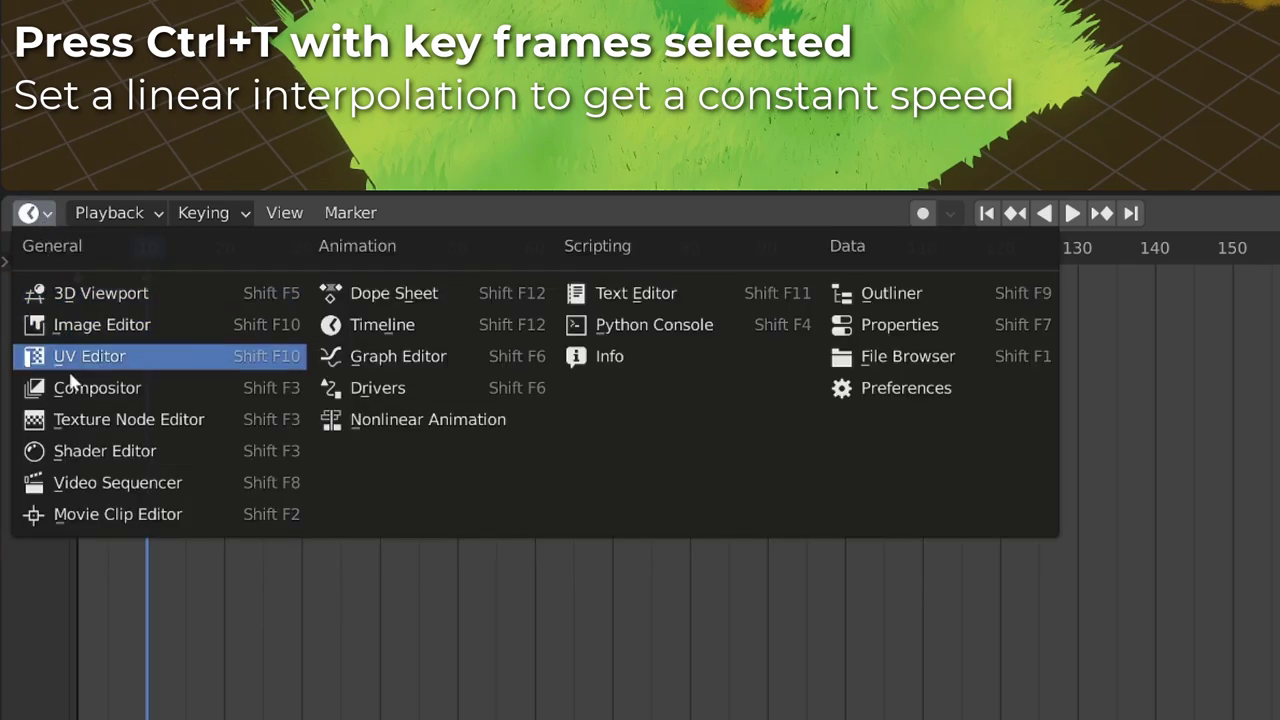
{"action": "left_click", "coordinate": [435, 362]}
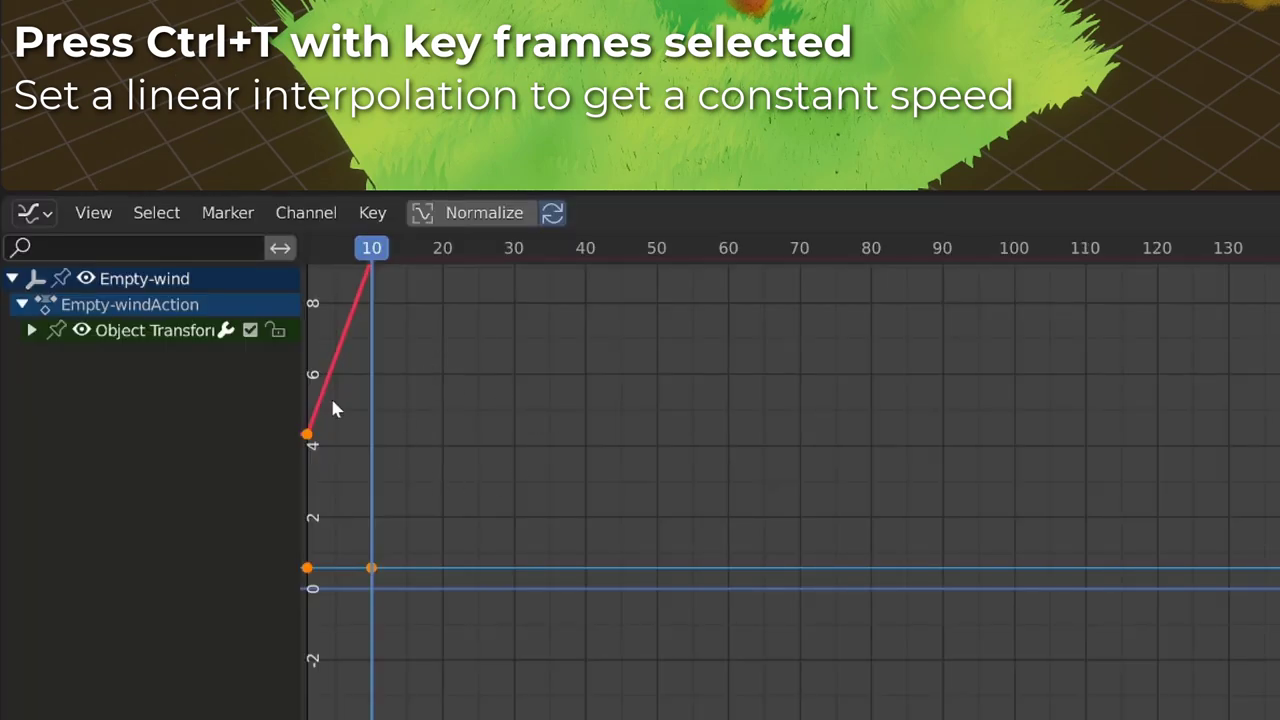
Step: Select the two keyframes of Empty-wind's X location curve and apply linear extrapolation to them
{"action": "key", "text": "Home"}
{"action": "left_click_drag", "start_coordinate": [538, 380], "coordinate": [811, 565]}
{"action": "key", "text": "t"}
{"action": "left_click", "coordinate": [693, 508]}
{"action": "key", "text": "Home"}
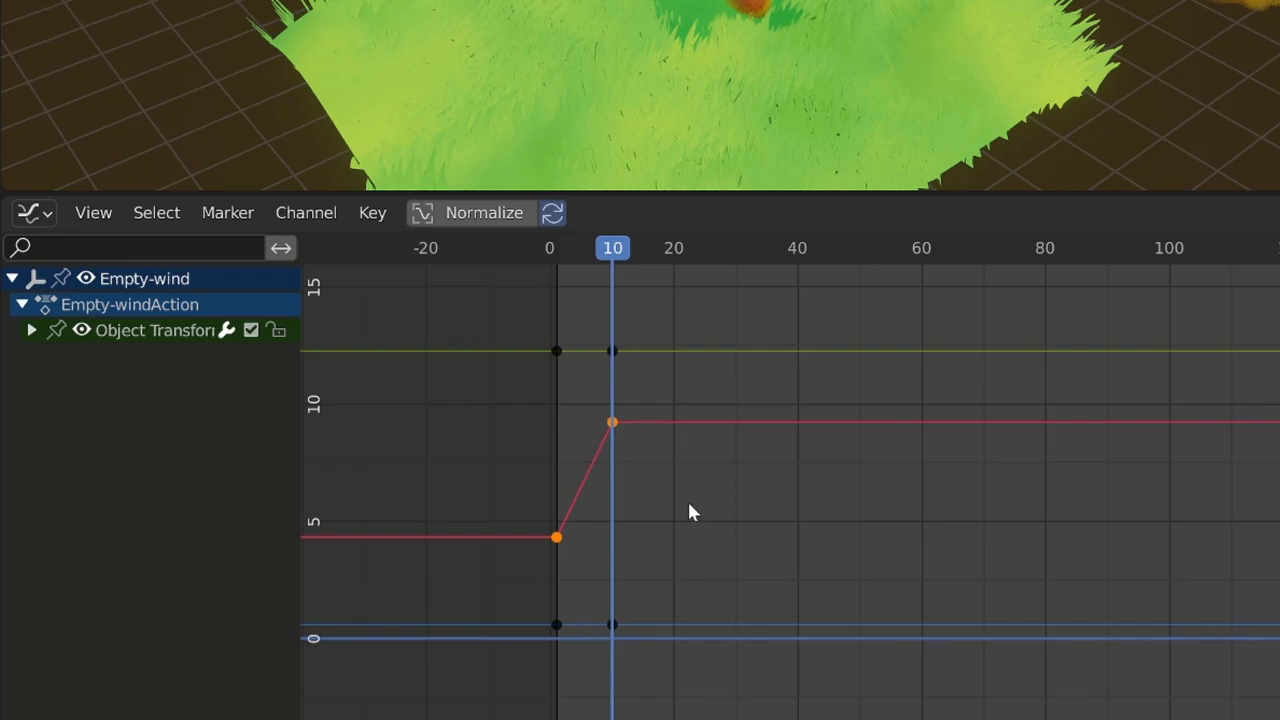
{"action": "key", "text": "shift+e"}
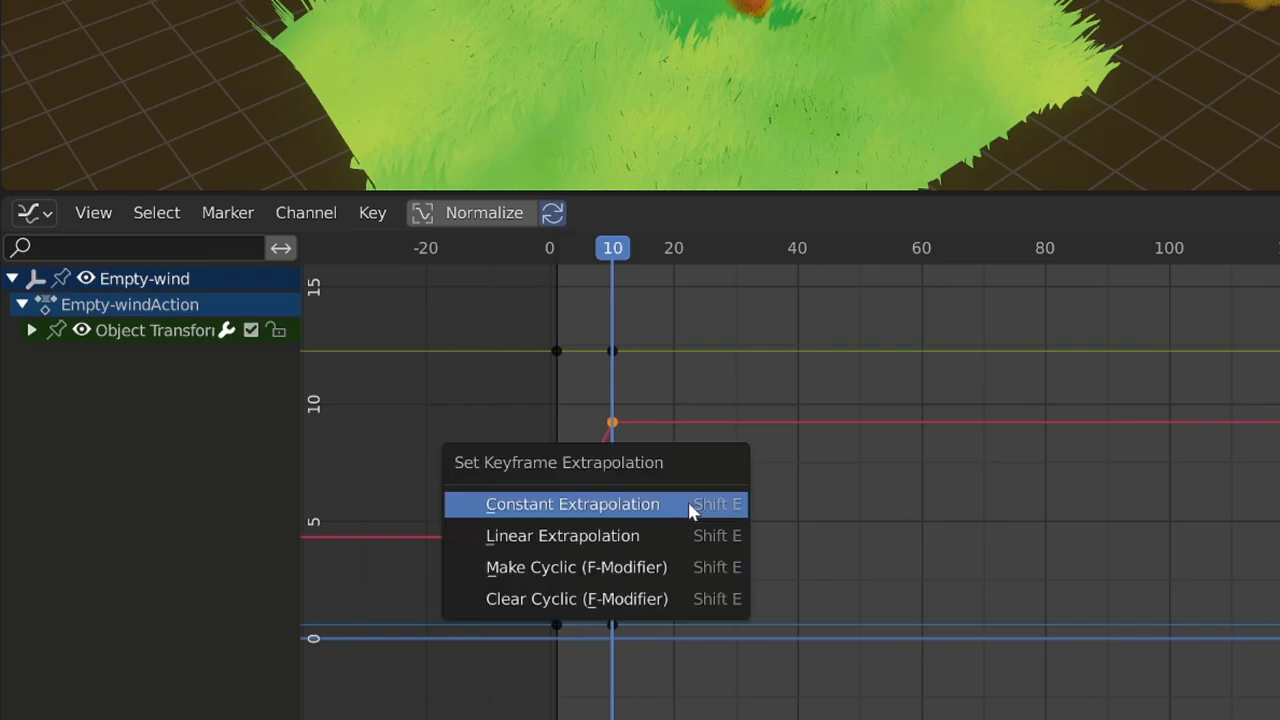
{"action": "left_click", "coordinate": [577, 535]}
Step: Play the animation from frame 0 and shift the X location curve's second keyframe to about frame 31 to slow the wind
{"action": "key", "text": "shift+Left"}
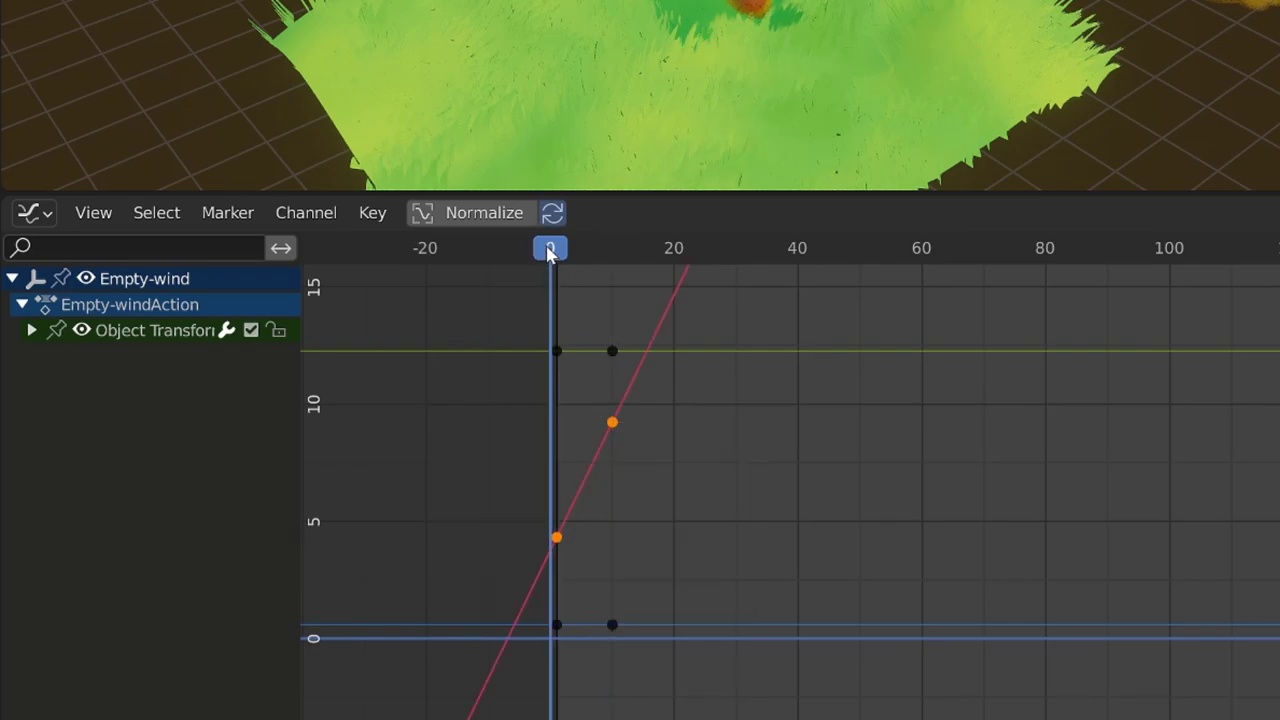
{"action": "key", "text": "space"}
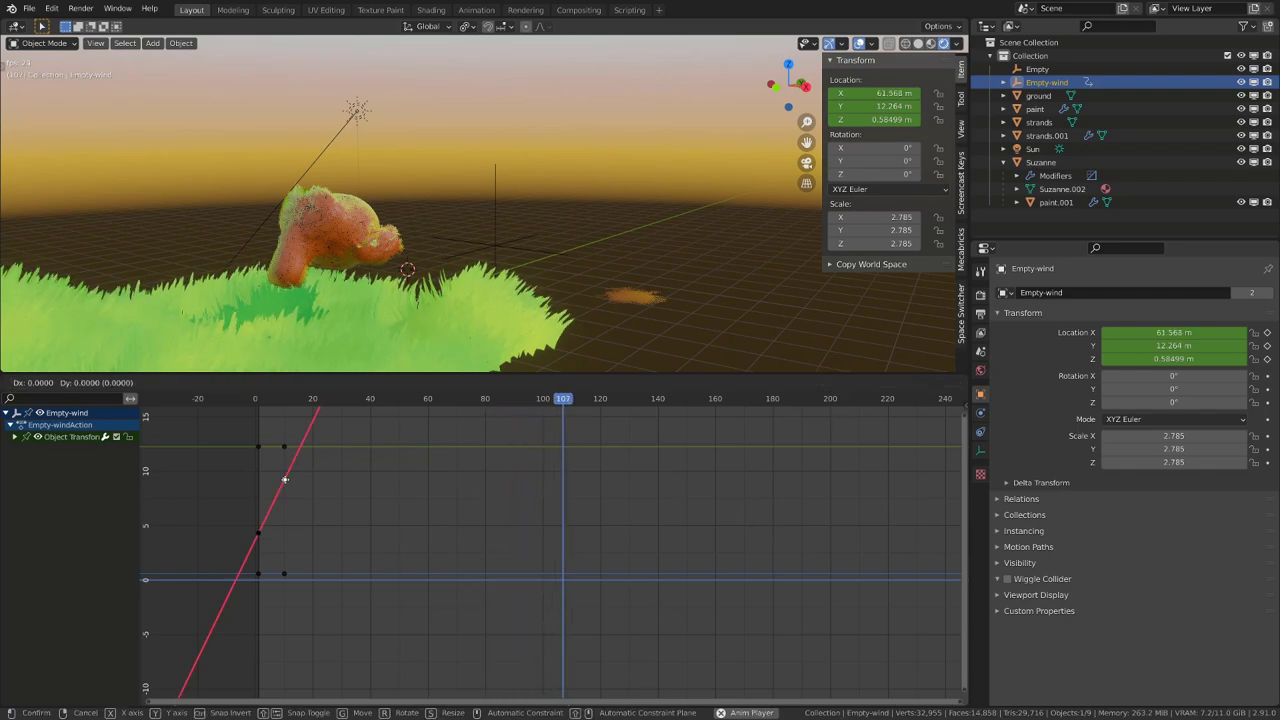
{"action": "left_click_drag", "start_coordinate": [285, 482], "coordinate": [353, 481]}
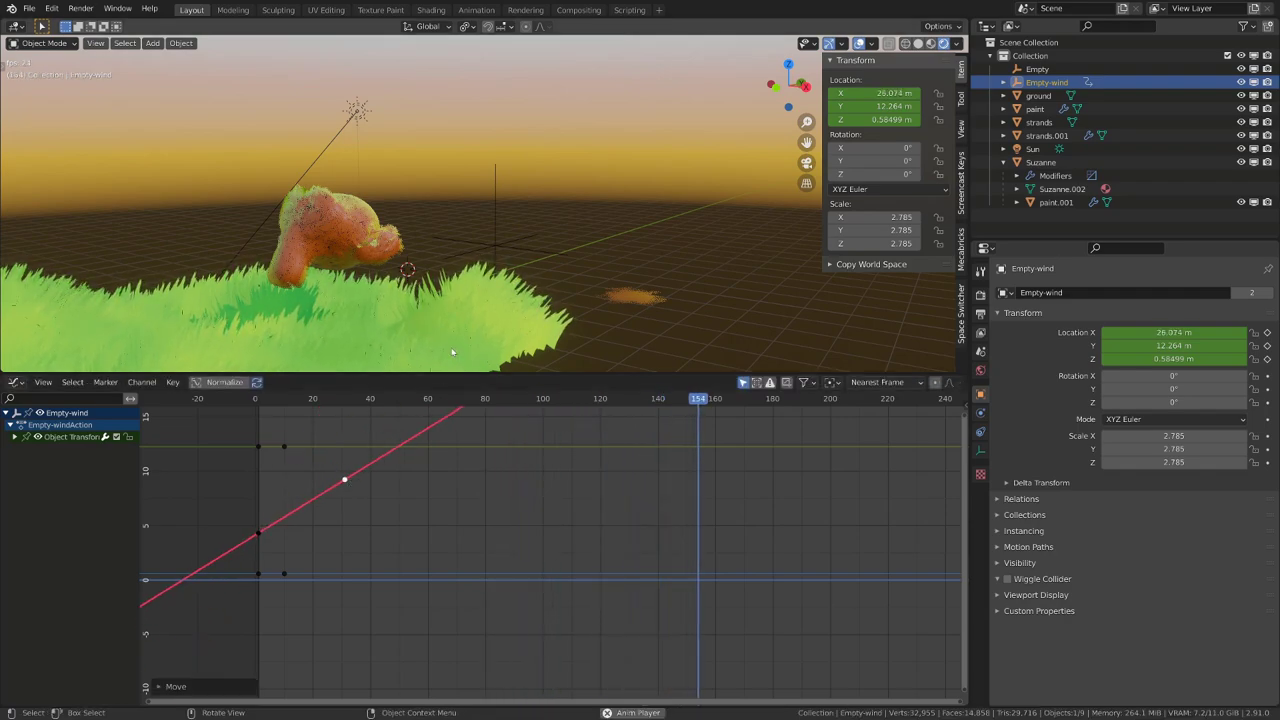
Step: Maximize the 3D viewport and examine the wind animation on the grass around Suzanne while it plays
{"action": "middle_click_drag", "start_coordinate": [560, 160], "coordinate": [528, 219]}
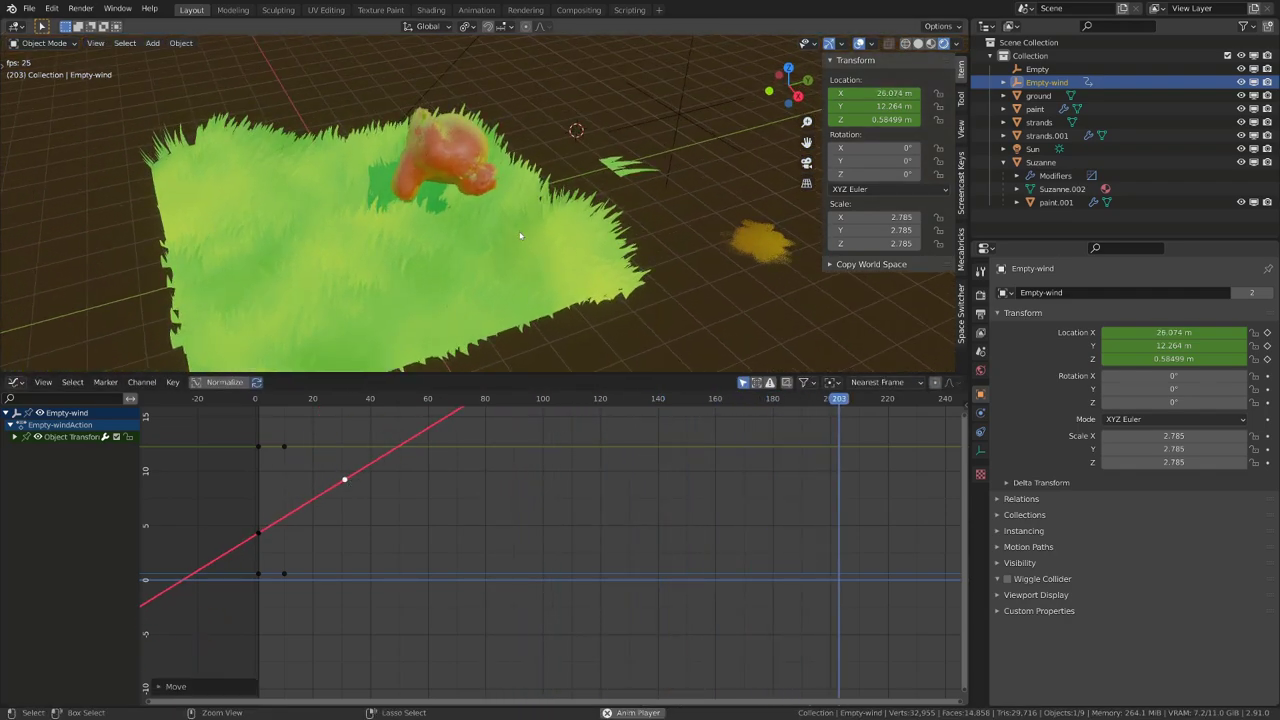
{"action": "key", "text": "ctrl+space"}
{"action": "middle_click_drag", "start_coordinate": [503, 322], "coordinate": [596, 296]}
{"action": "scroll", "coordinate": [560, 306], "scroll_direction": "up", "scroll_amount": 3}
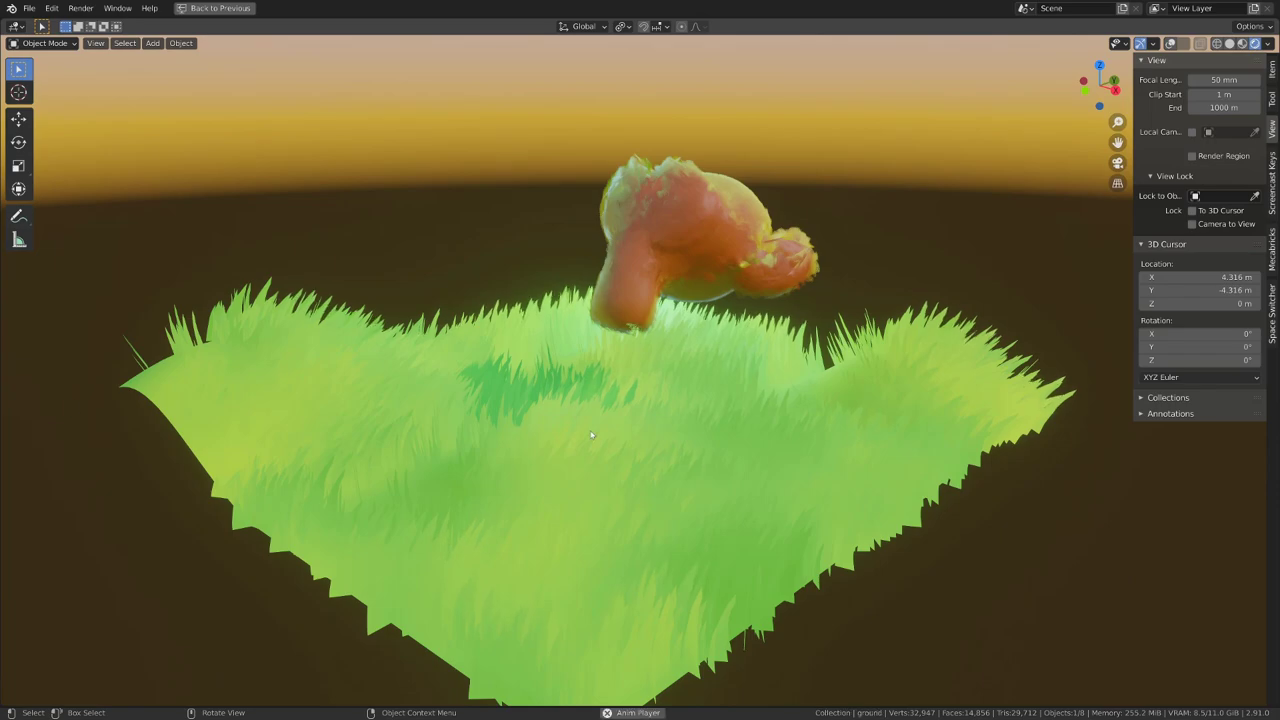
{"action": "mouse_move", "coordinate": [593, 430]}
{"action": "middle_mouse_down"}
{"action": "mouse_move", "coordinate": [598, 442]}
{"action": "mouse_move", "coordinate": [608, 434]}
{"action": "mouse_move", "coordinate": [595, 428]}
{"action": "middle_mouse_up"}
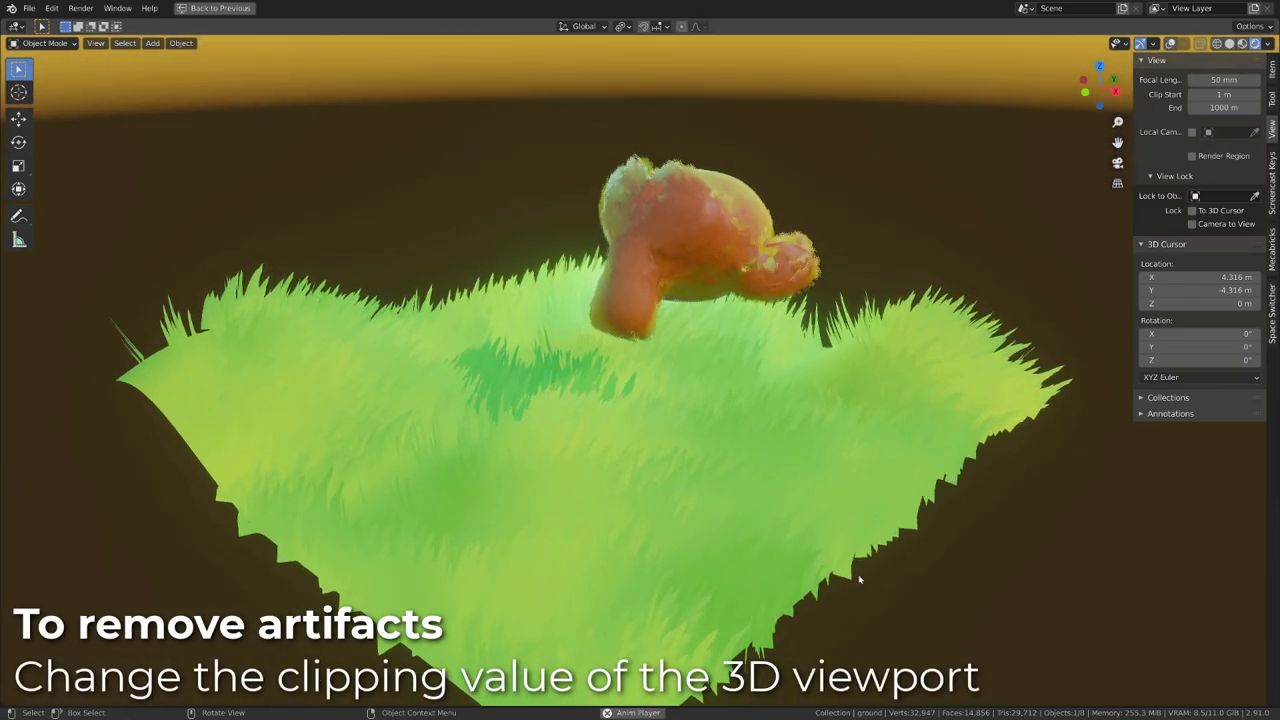